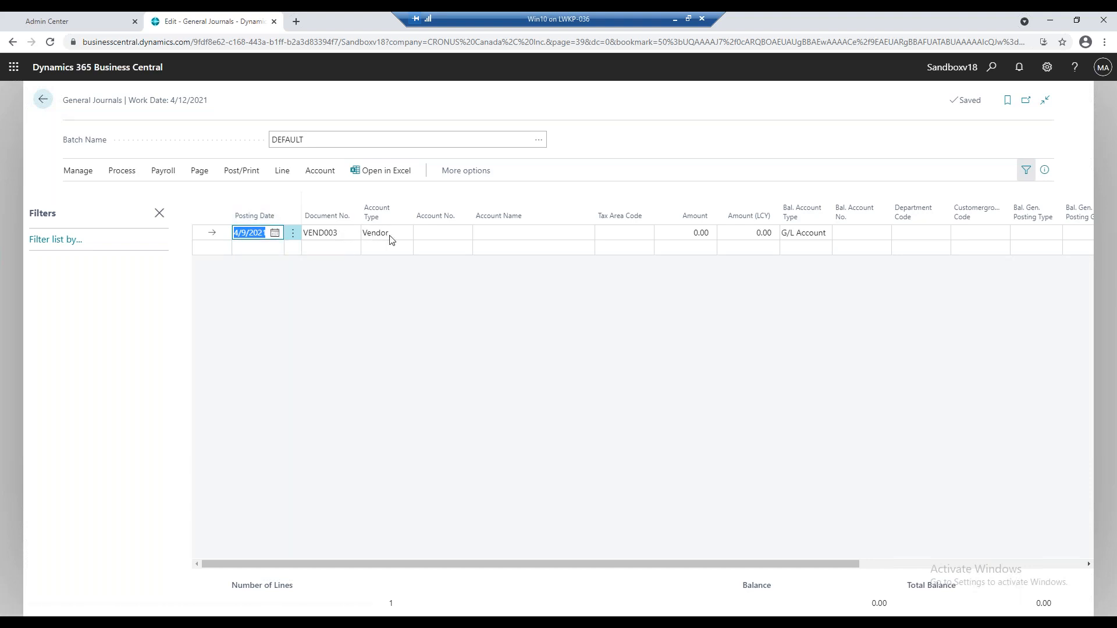
Fill in the first journal line with vendor Fabrikam, Inc. and an amount of 300.
left_click(442, 232)
left_click(463, 233)
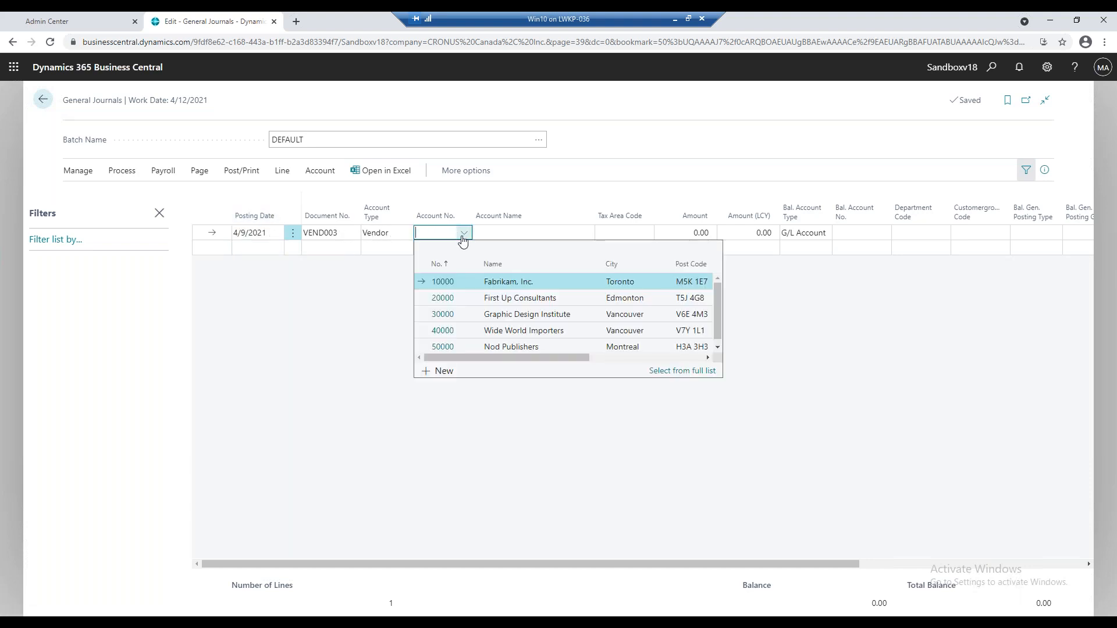
left_click(479, 284)
key("Tab")
key("Tab")
key("Tab")
left_click(702, 232)
type("30")
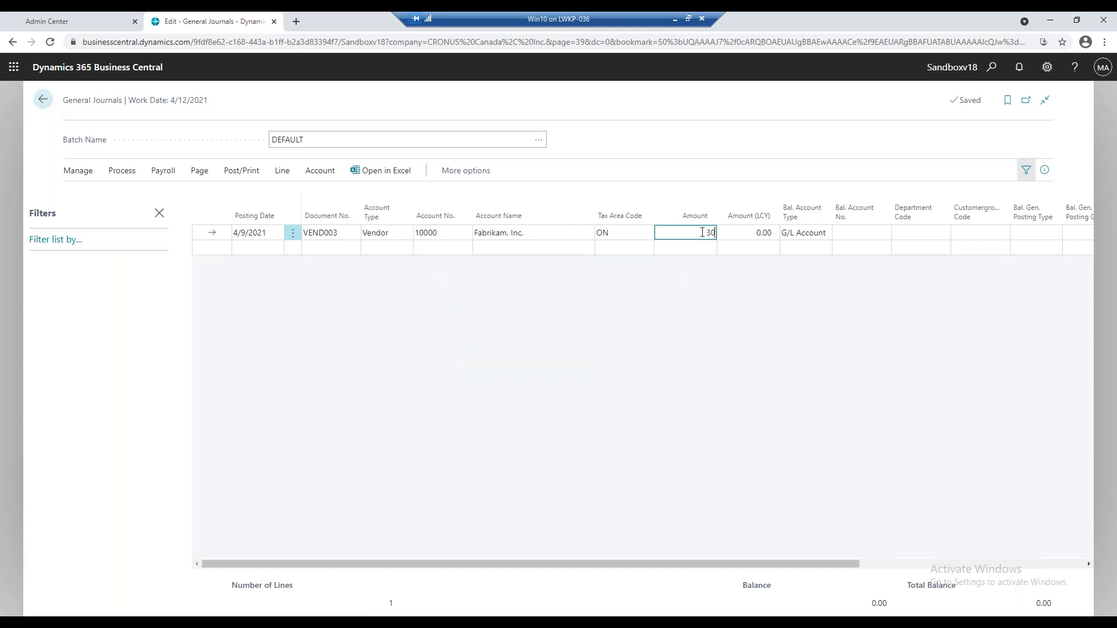
key("Tab")
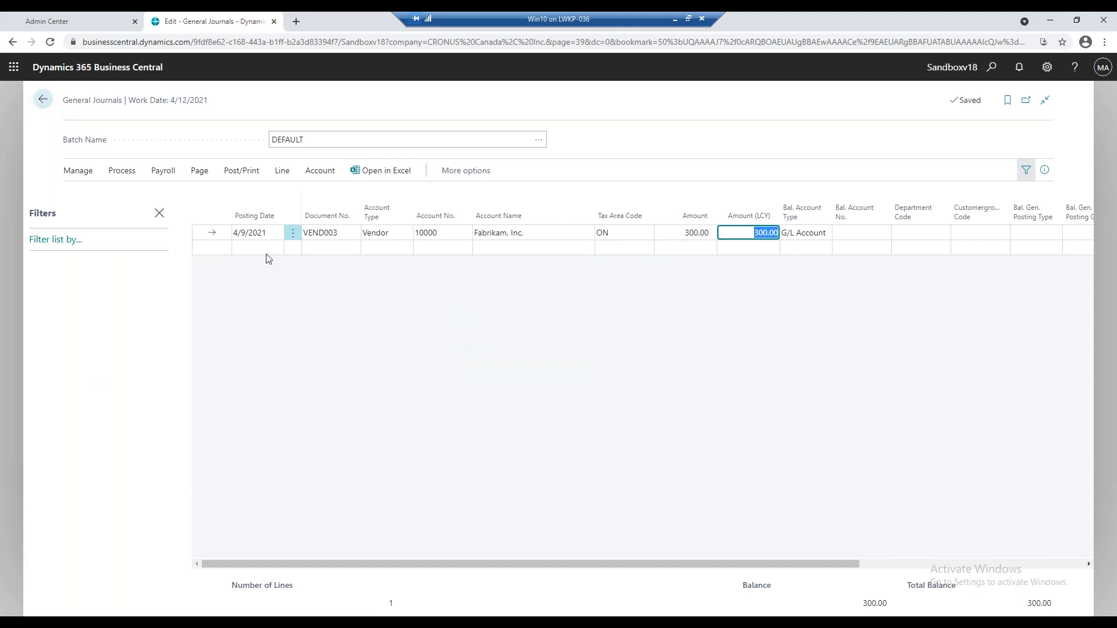
Add a second journal line for vendor Wide World Importers with an amount of 250.
left_click(266, 250)
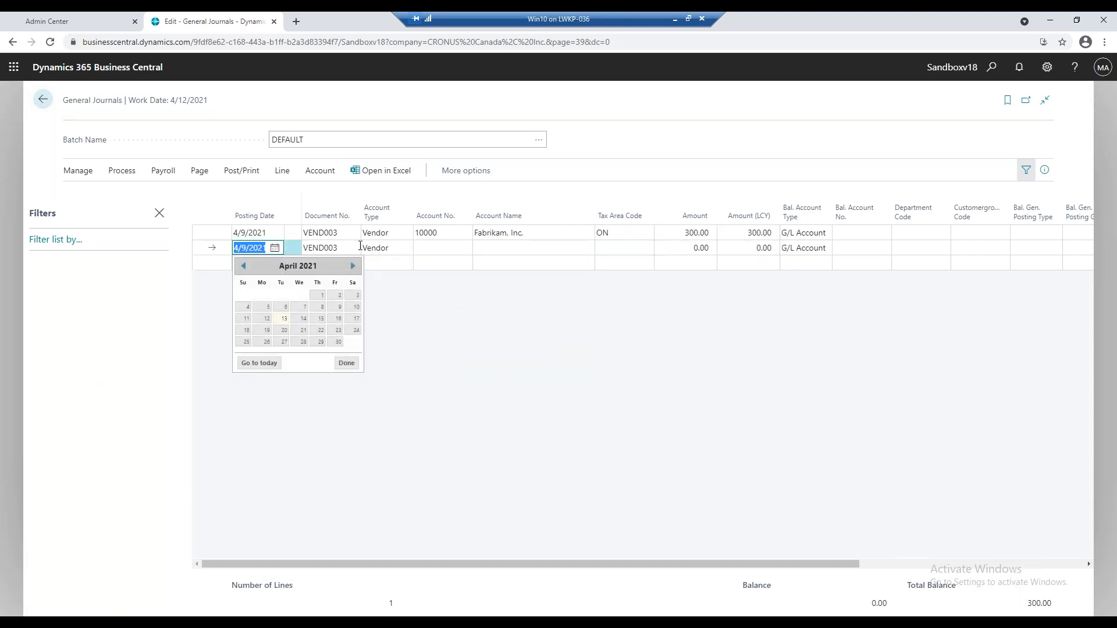
left_click(461, 254)
left_click(462, 250)
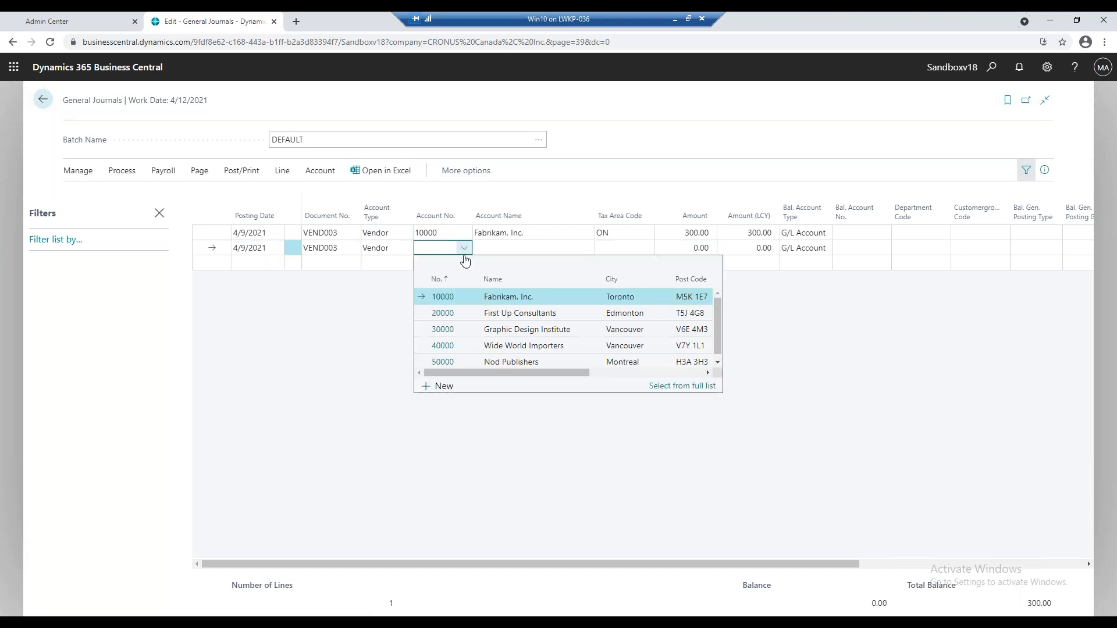
left_click(496, 346)
key("Tab")
key("Tab")
left_click(682, 248)
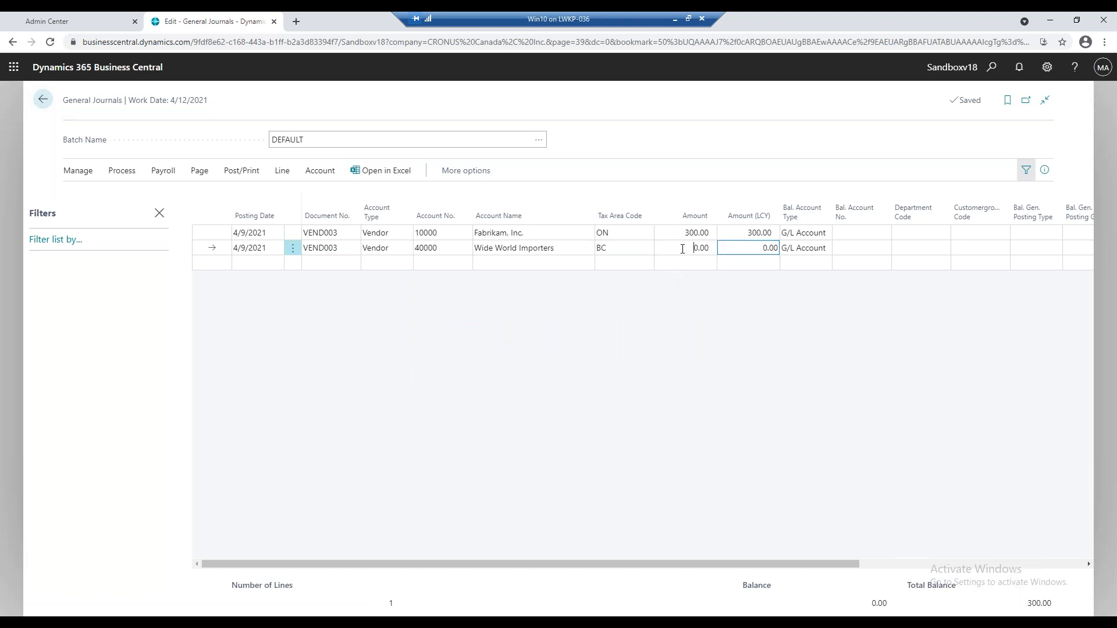
type("250")
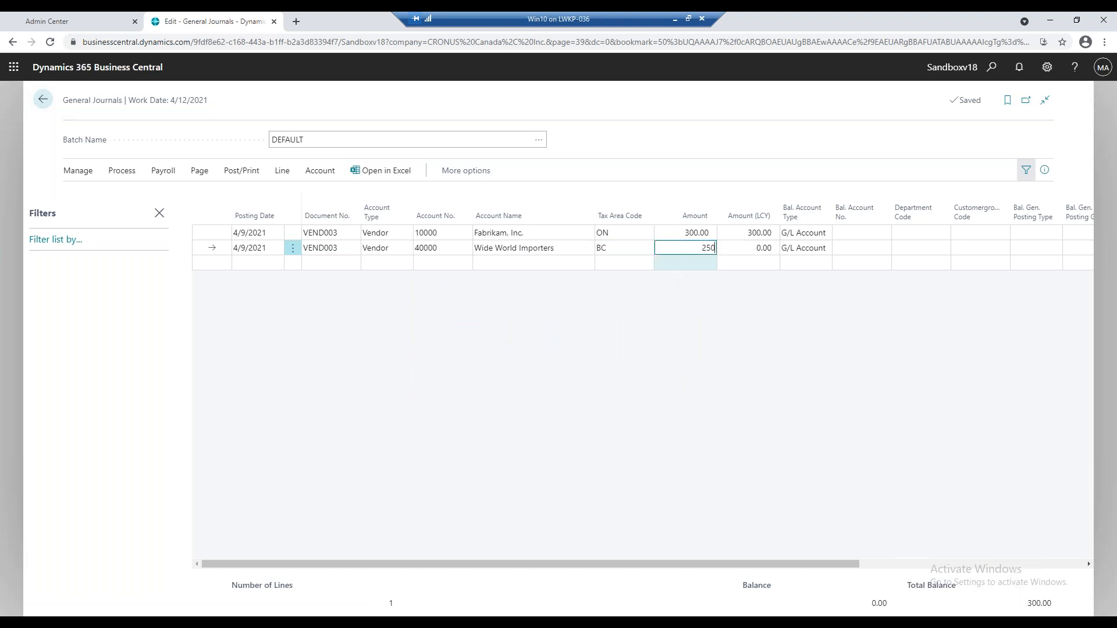
key("Tab")
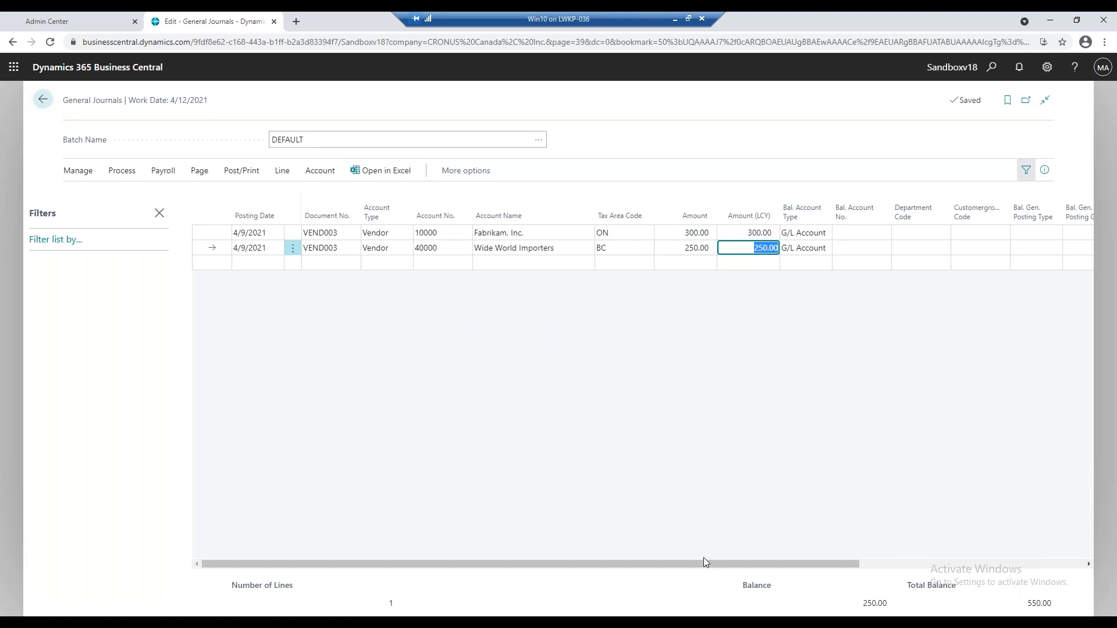
Set the department code to ADM and the customer group code to LARGE on the Fabrikam line.
left_click_drag(703, 560, 891, 553)
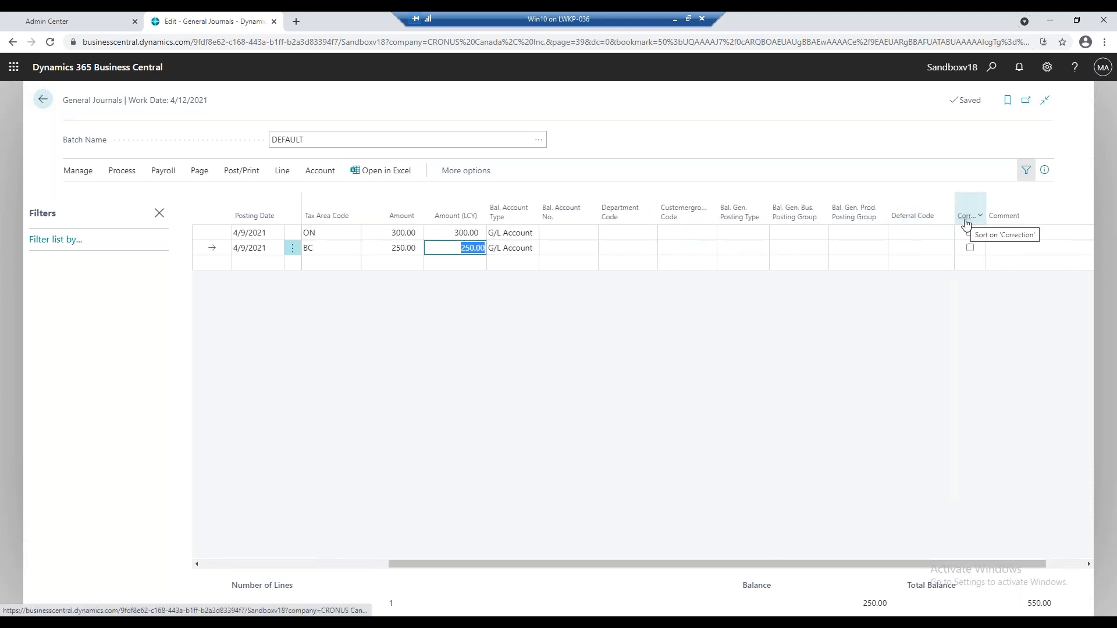
left_click(616, 236)
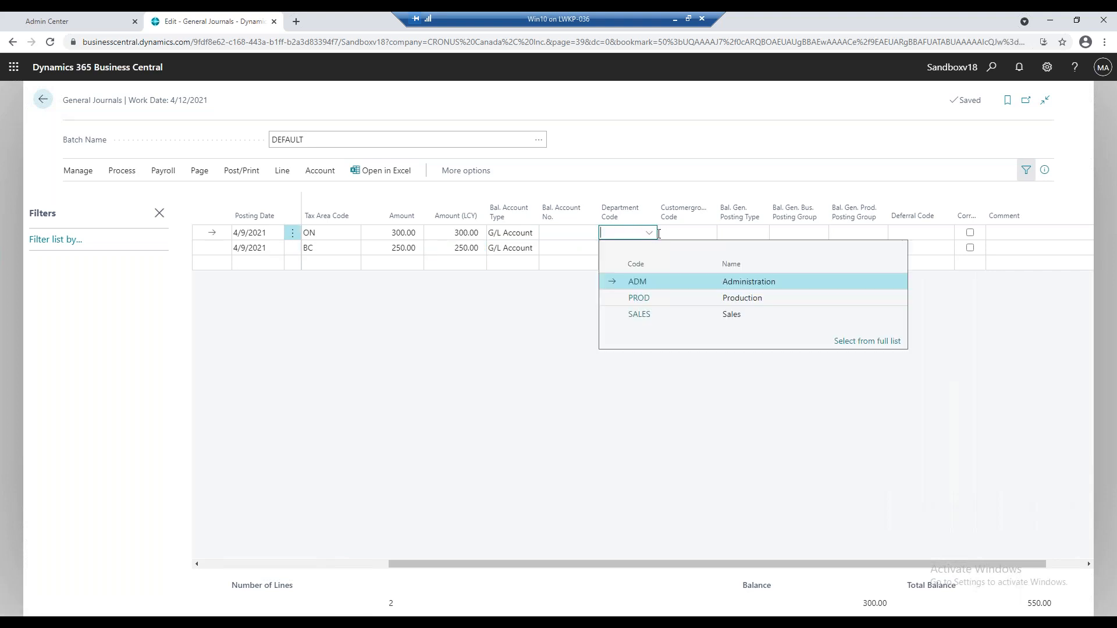
left_click(667, 284)
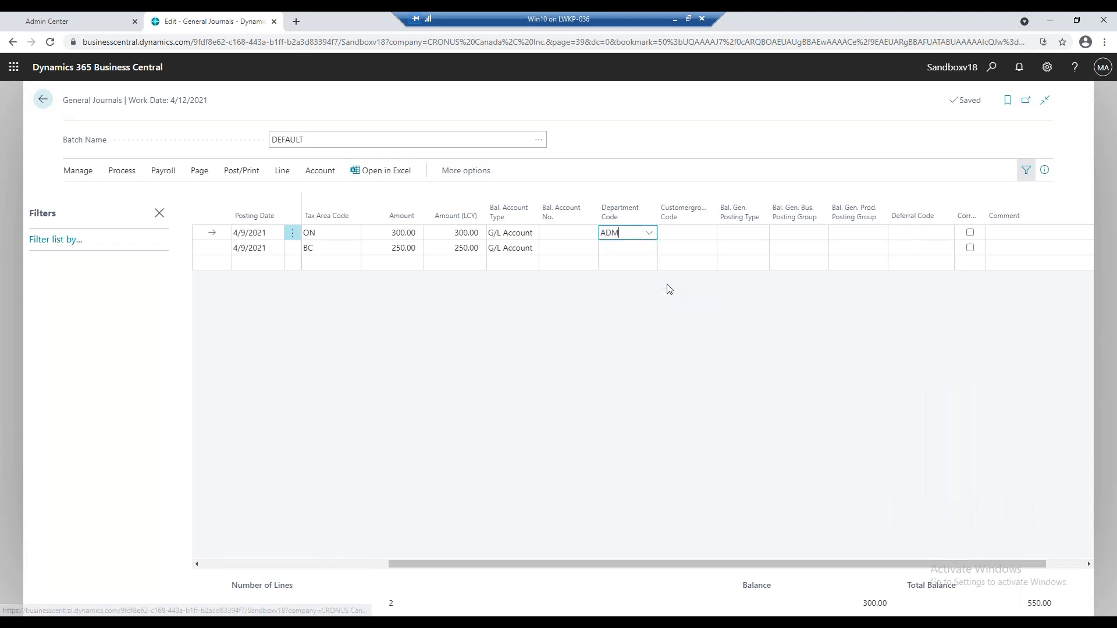
left_click(710, 234)
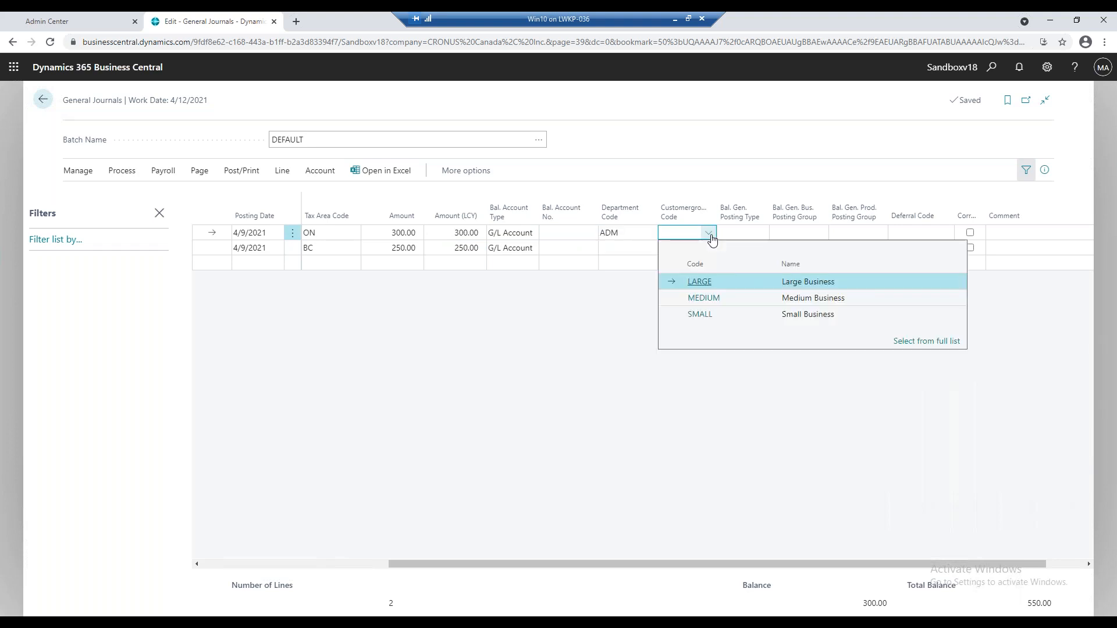
left_click(735, 282)
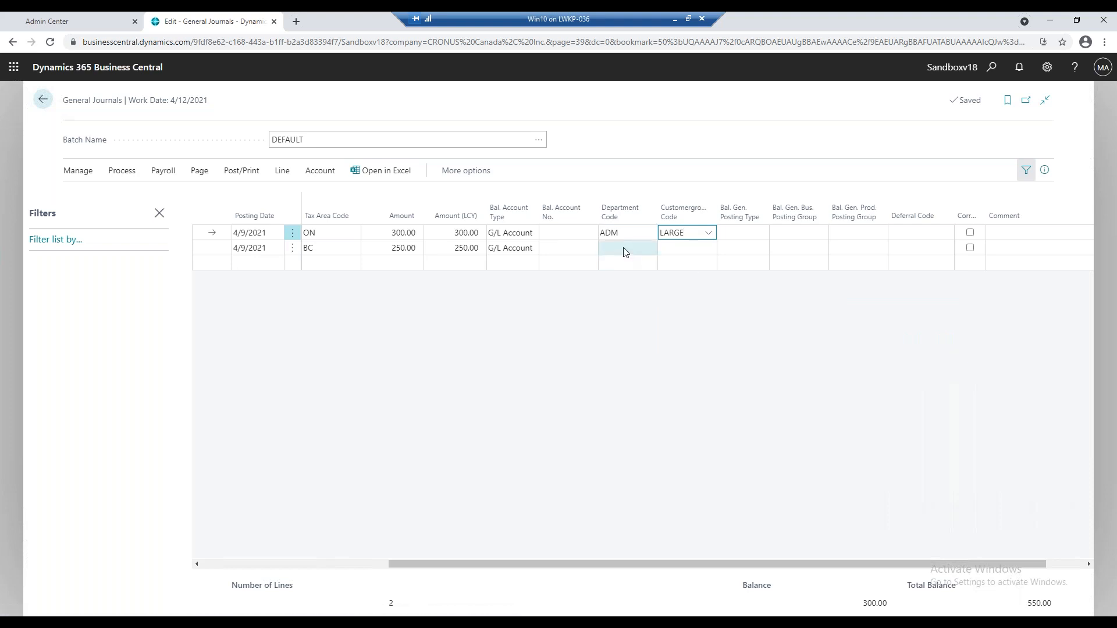
Set the department code to SALES and the customer group code to MEDIUM on the Wide World Importers line.
left_click(625, 251)
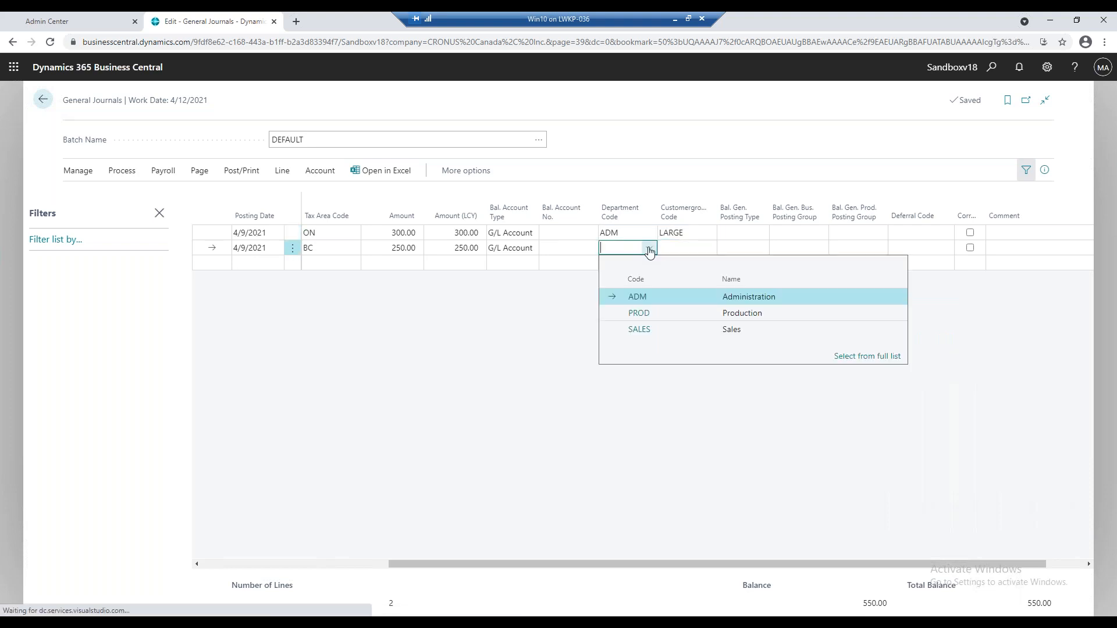
left_click(669, 328)
left_click(696, 252)
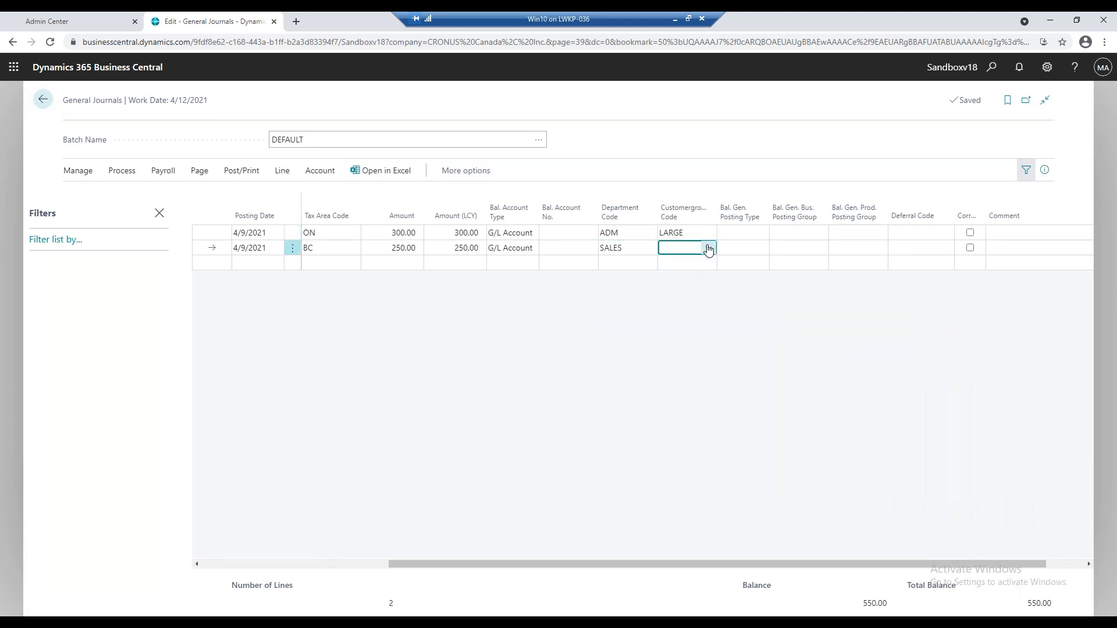
left_click(707, 250)
left_click(744, 320)
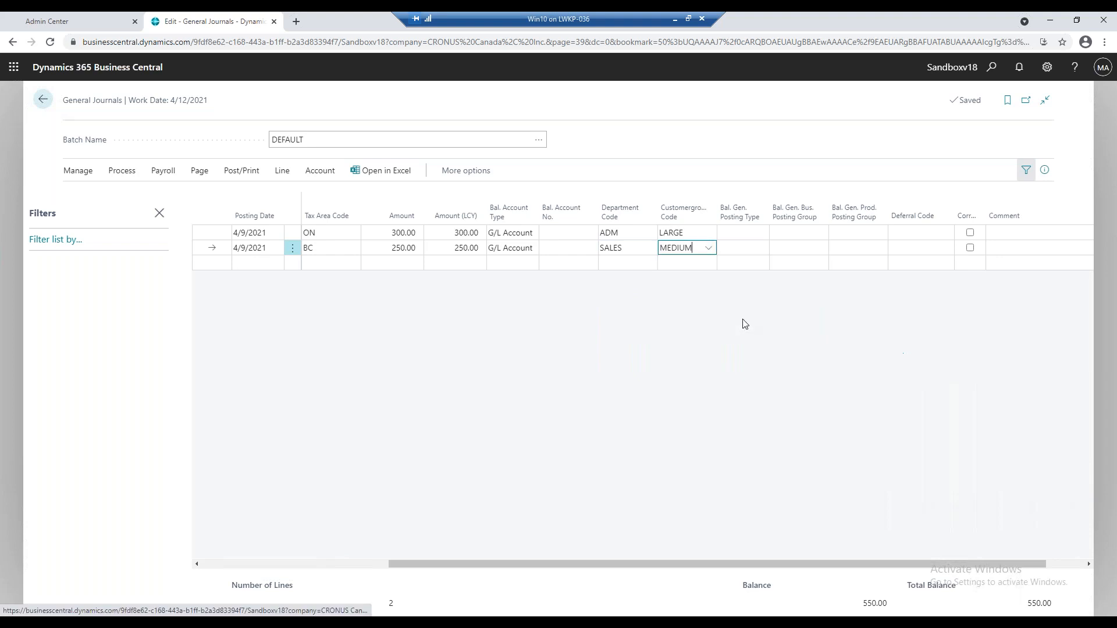
Try WIP Job Costs as the balancing account on the Fabrikam line, and clear that balancing account again.
left_click_drag(629, 563, 498, 564)
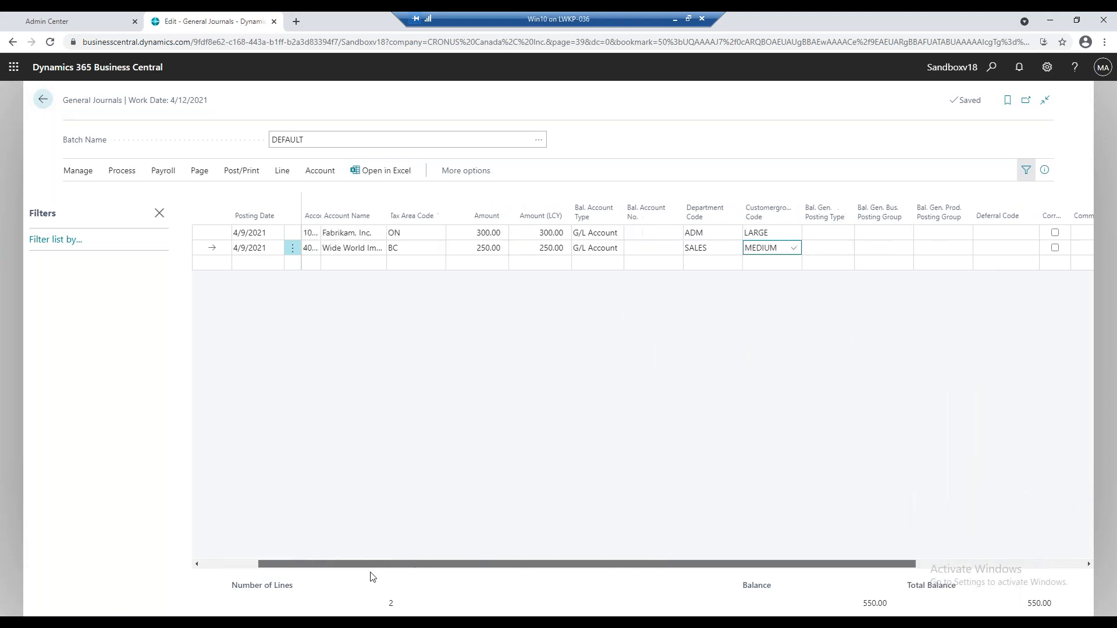
left_click_drag(372, 576, 295, 576)
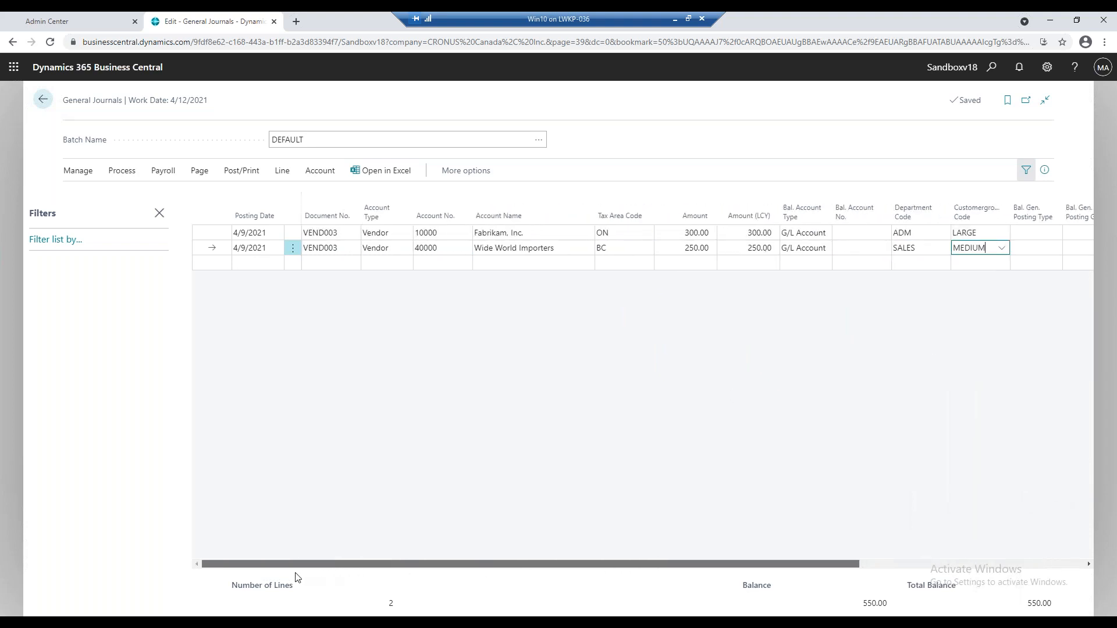
left_click(854, 240)
left_click(881, 233)
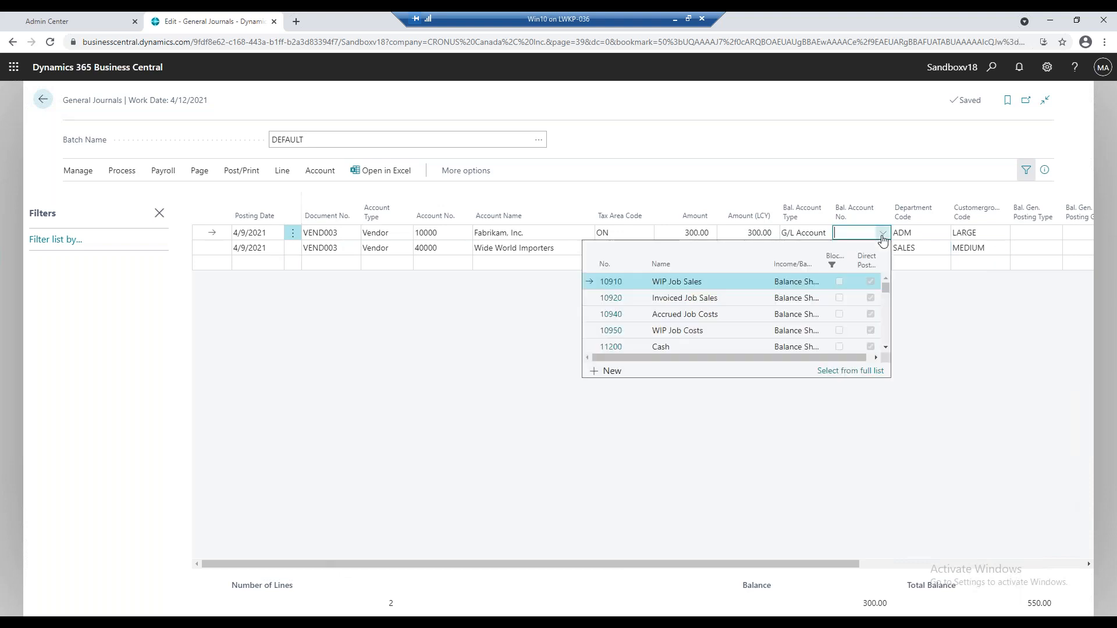
left_click(692, 342)
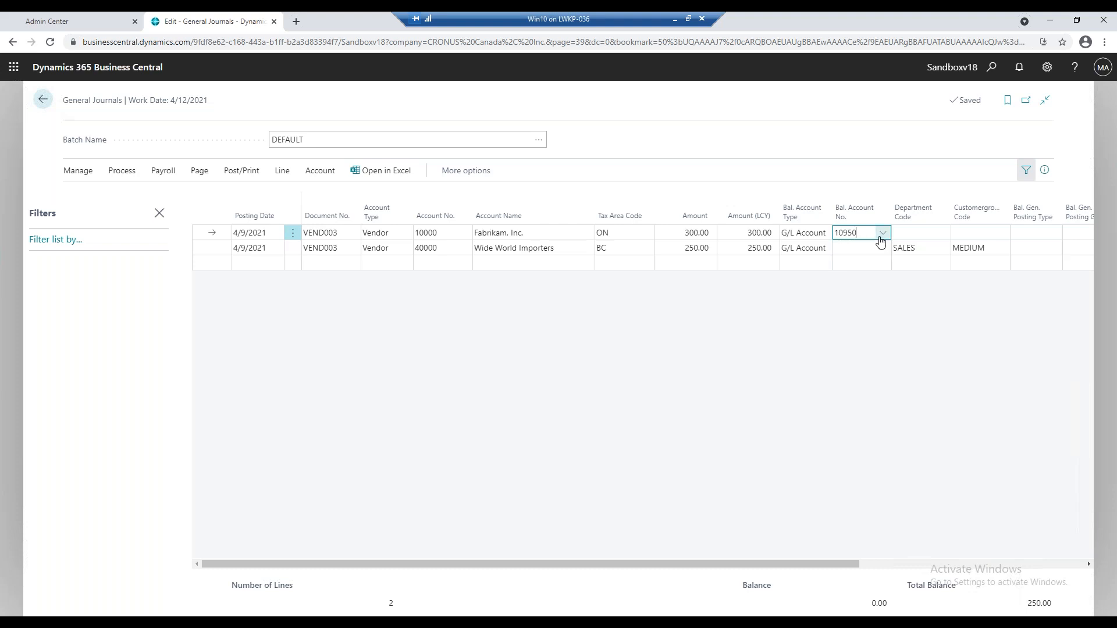
left_click(847, 233)
key("Delete")
key("Tab")
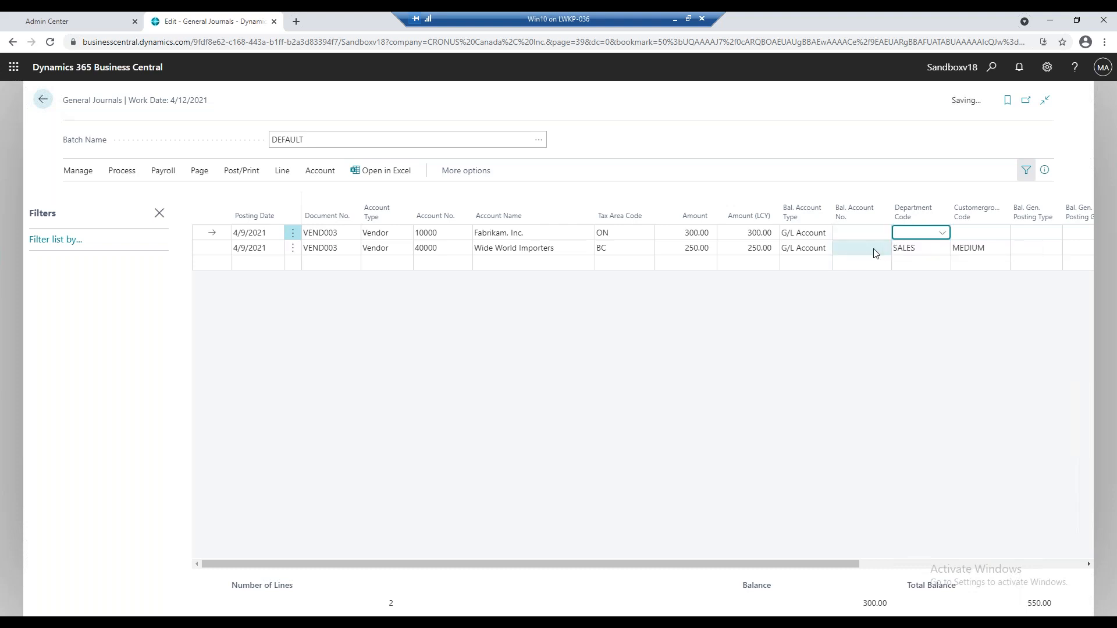
Re-enter department code ADM and customer group code LARGE on the Fabrikam line.
left_click(942, 232)
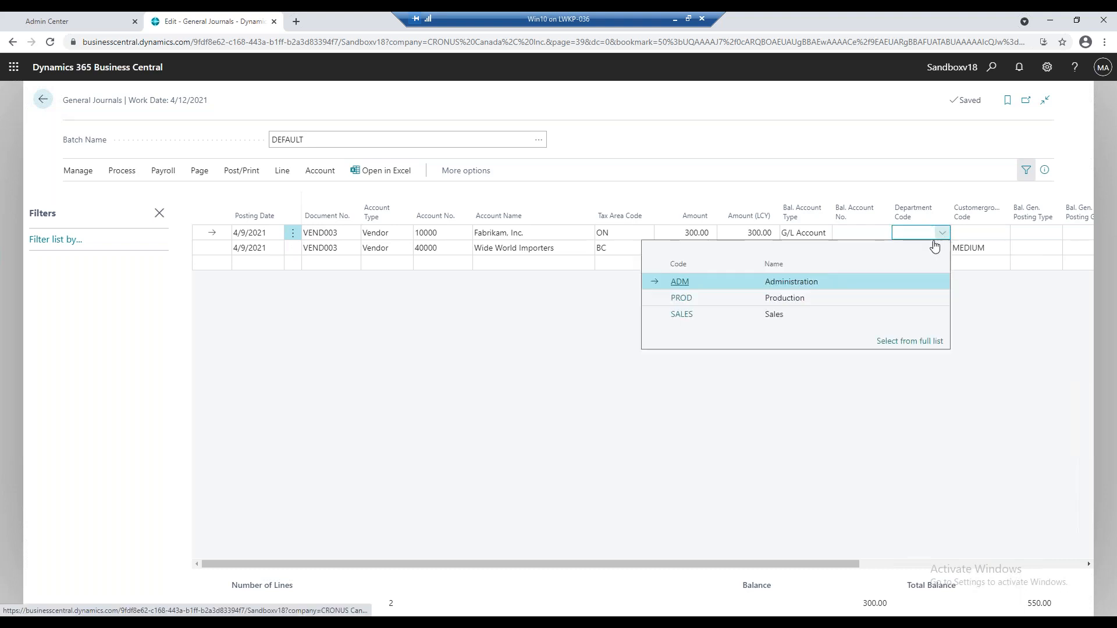
left_click(727, 282)
left_click(1001, 232)
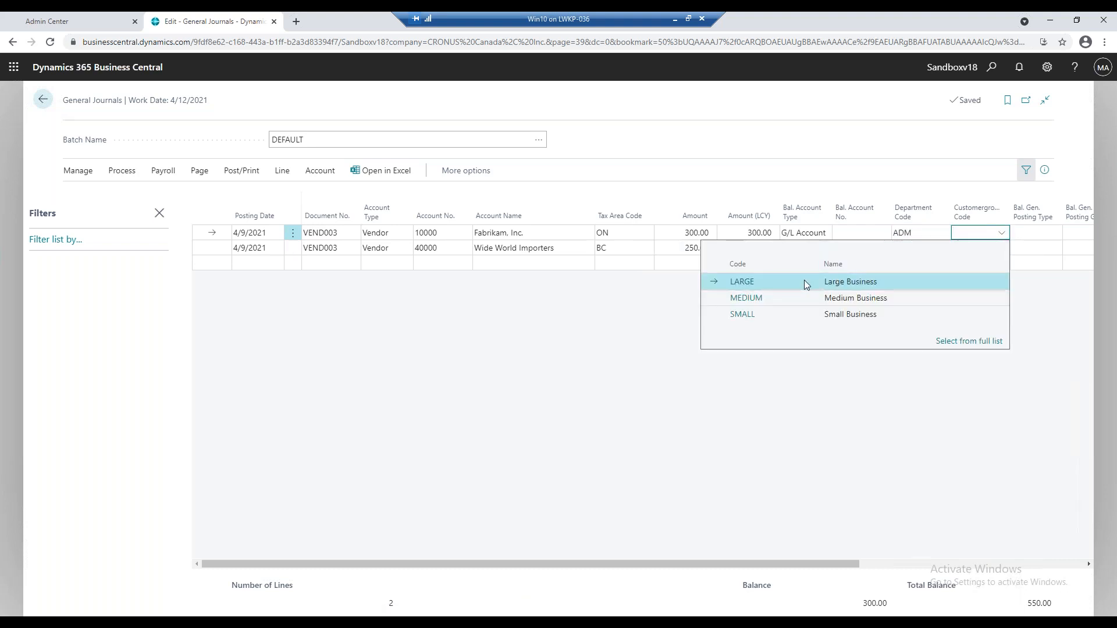
left_click(806, 282)
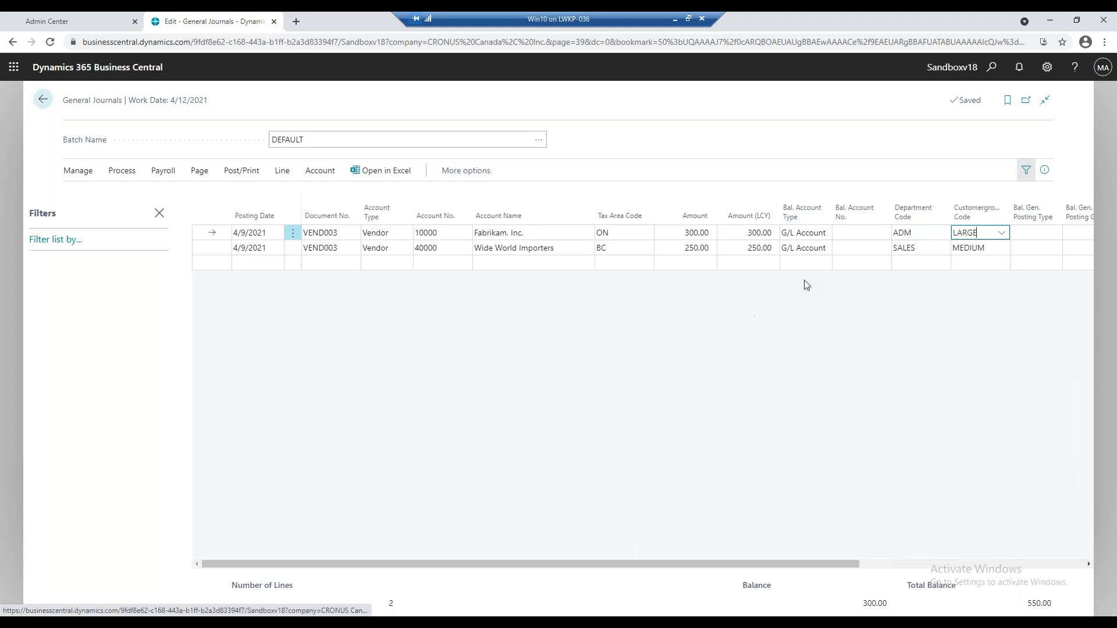
Preview the posting of the DEFAULT journal batch, and return to the journal lines.
left_click(242, 175)
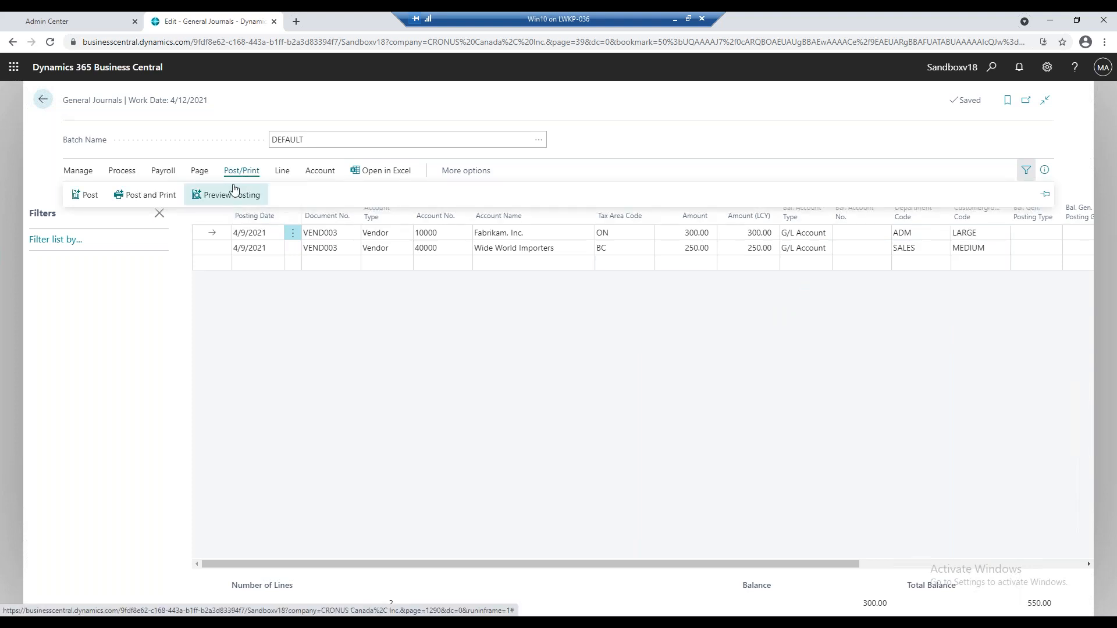
left_click(231, 195)
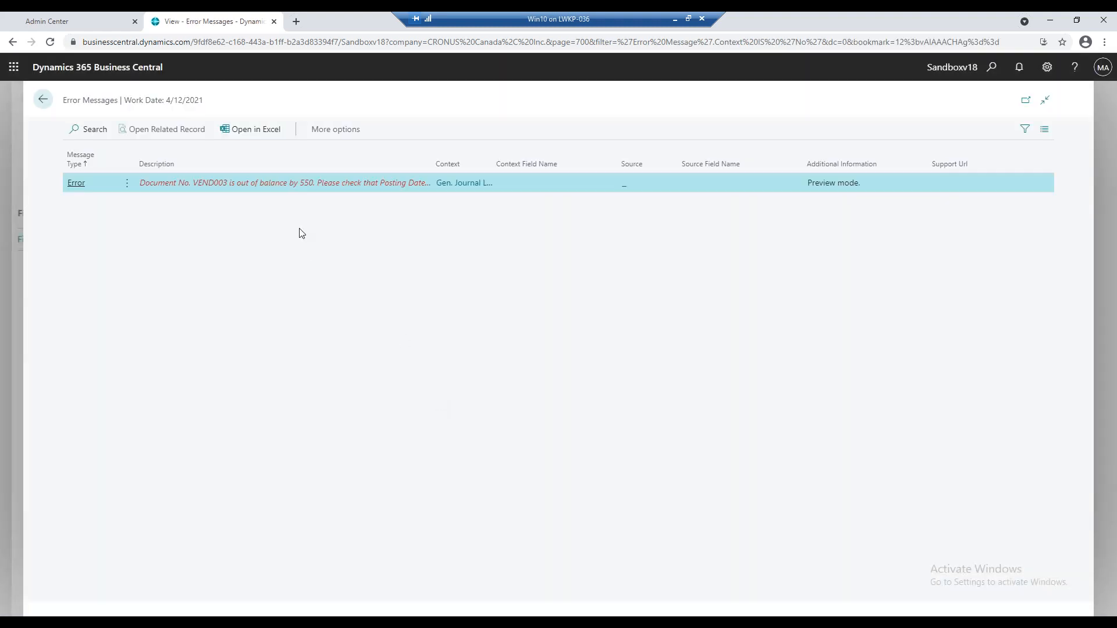
left_click(42, 100)
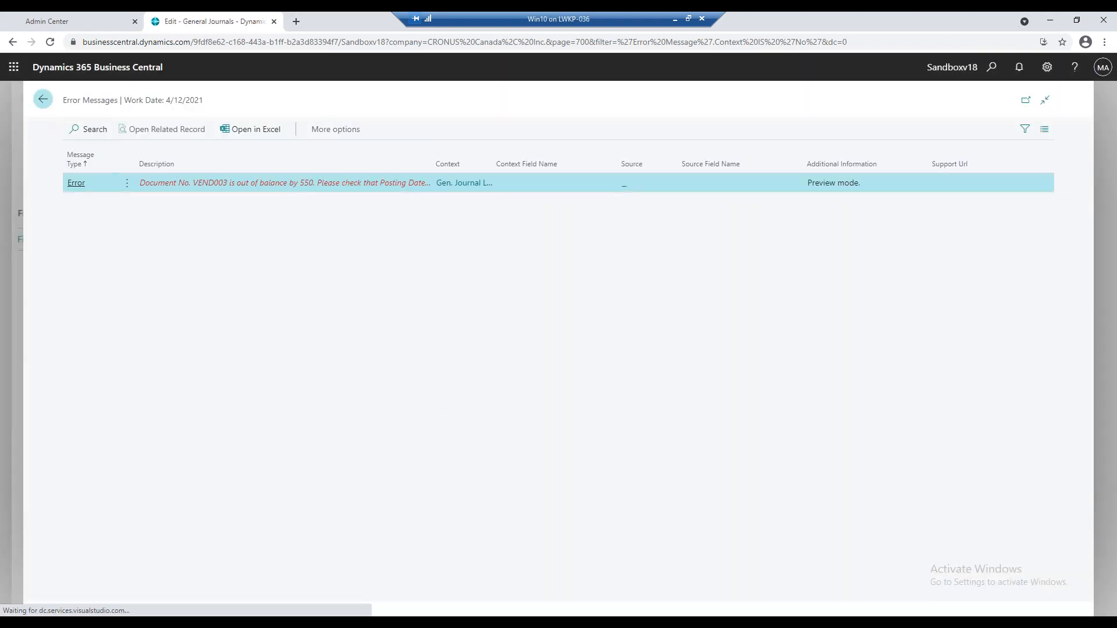
Set the Accrued Interest G/L account as the balancing account on both the Fabrikam and Wide World Importers lines.
left_click(855, 233)
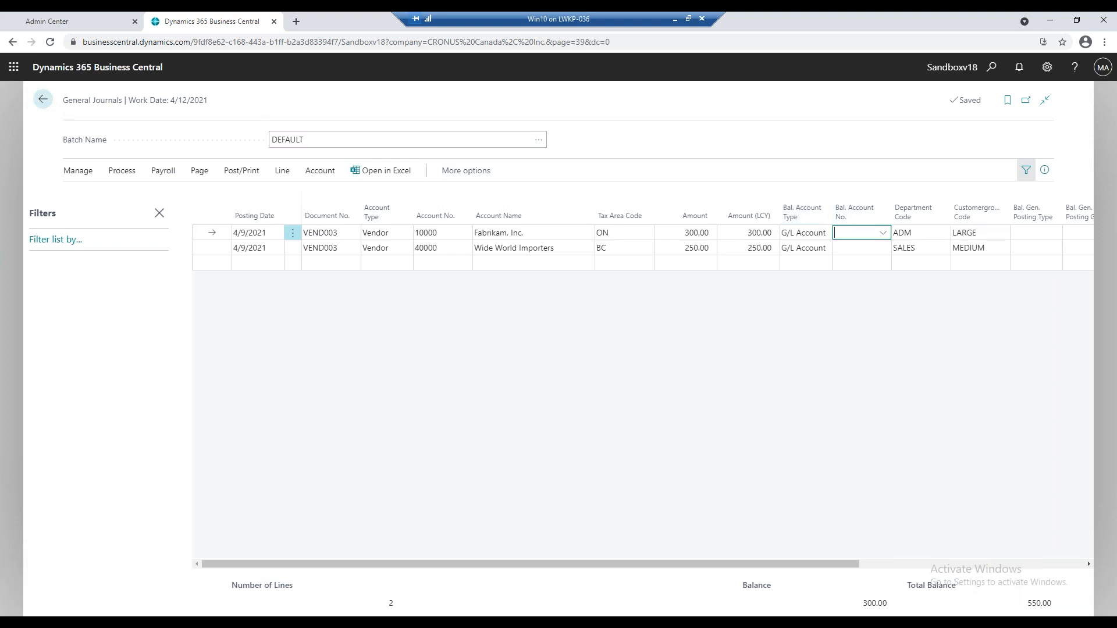
left_click(881, 232)
scroll(723, 296, "down", 3)
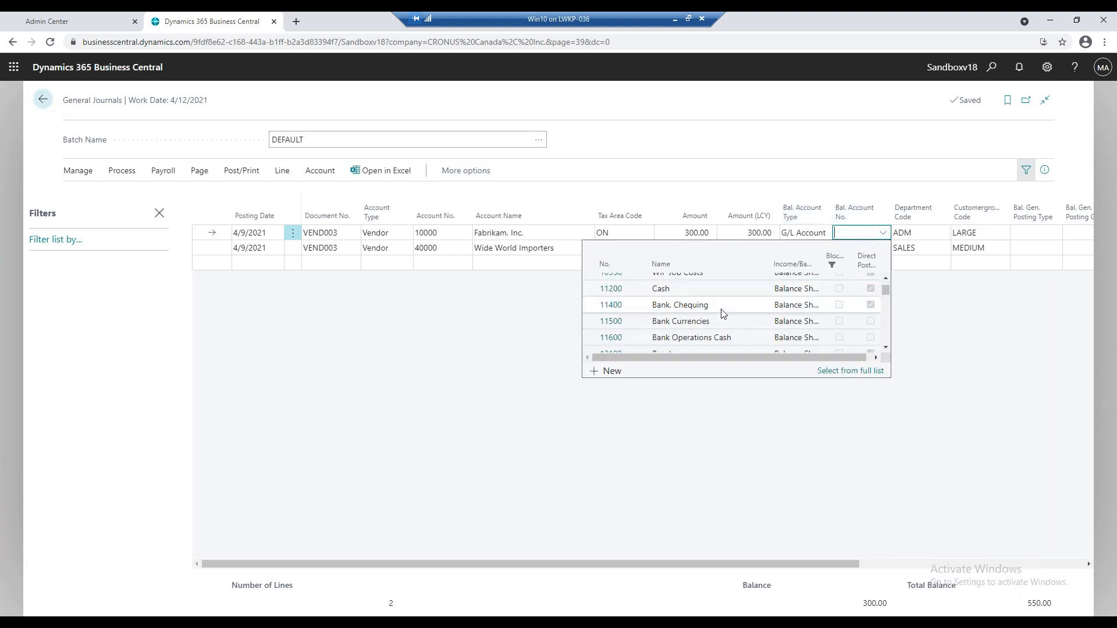
scroll(692, 302, "down", 2)
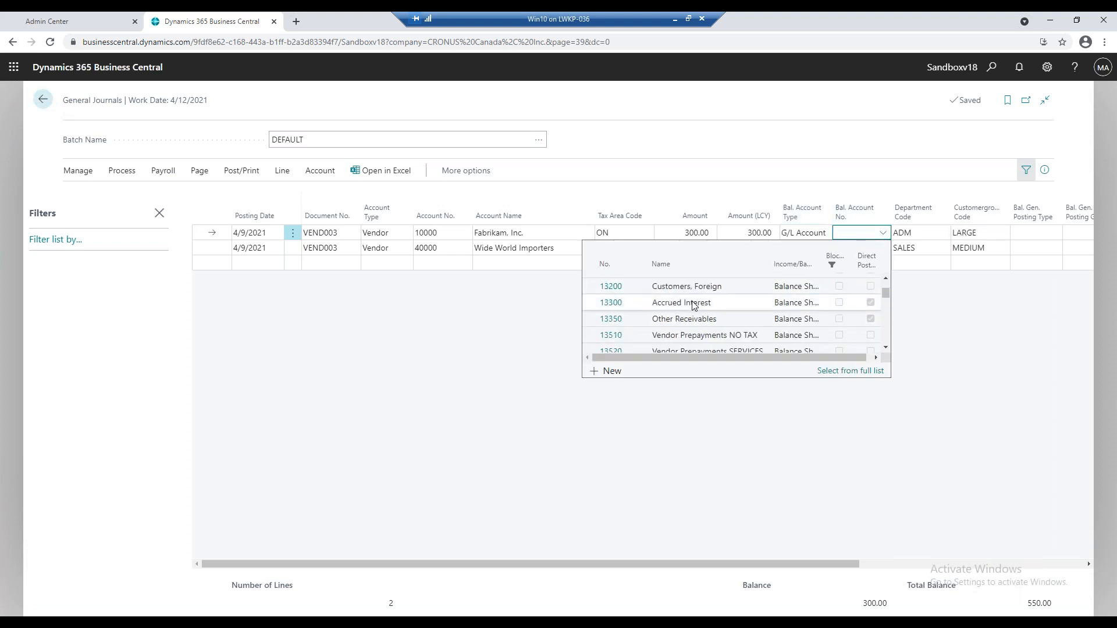
left_click(694, 304)
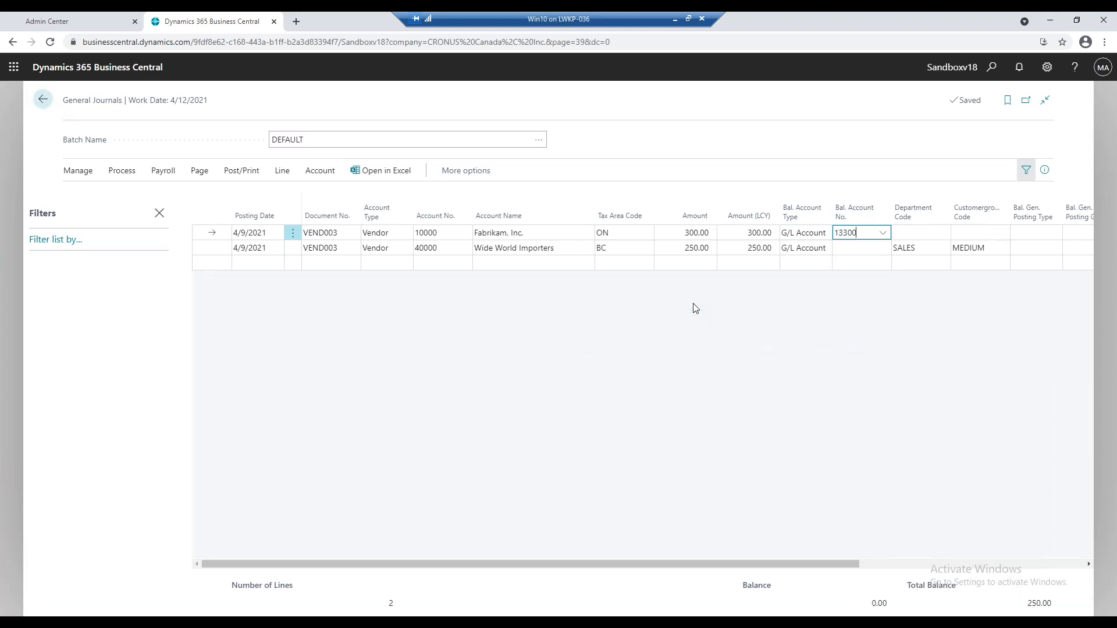
left_click(858, 249)
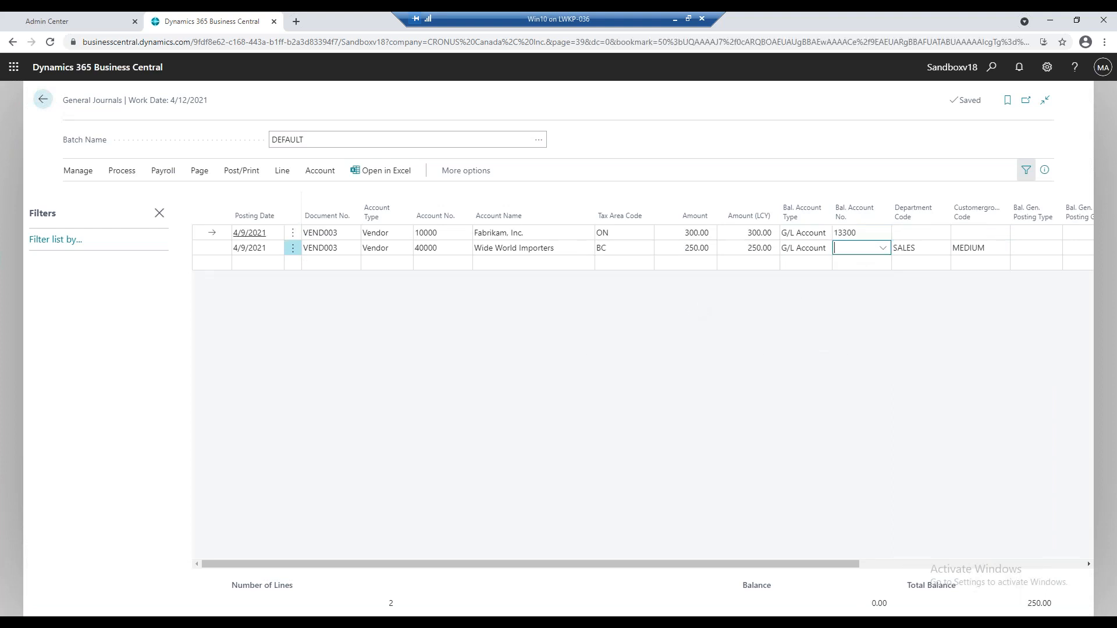
type("13300")
key("Tab")
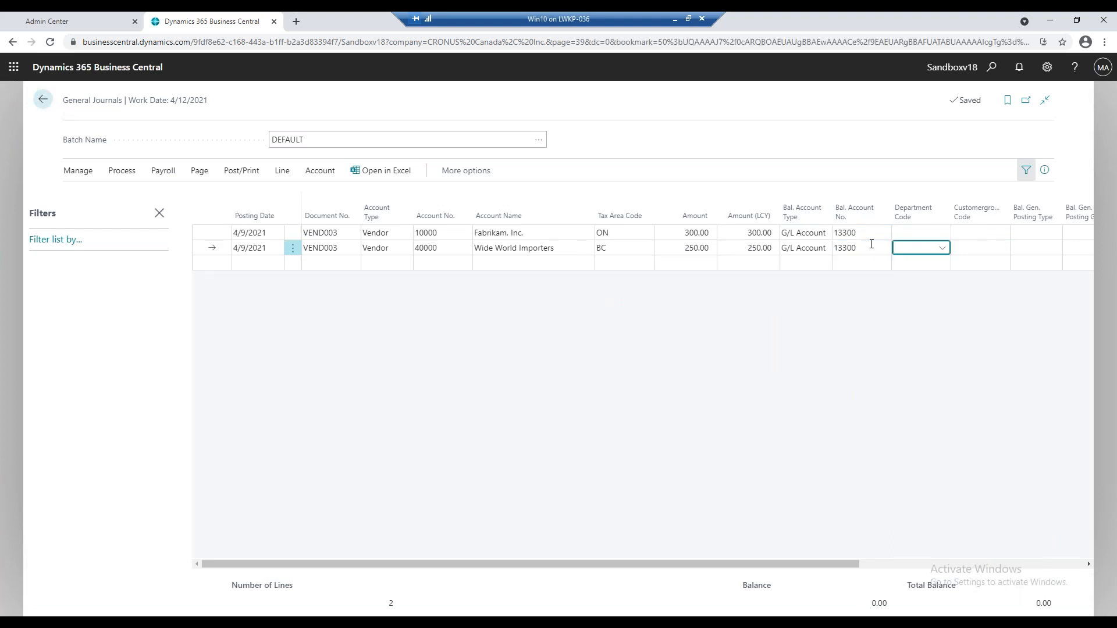
Set department code ADM and customer group code LARGE on the Fabrikam journal line.
left_click(939, 233)
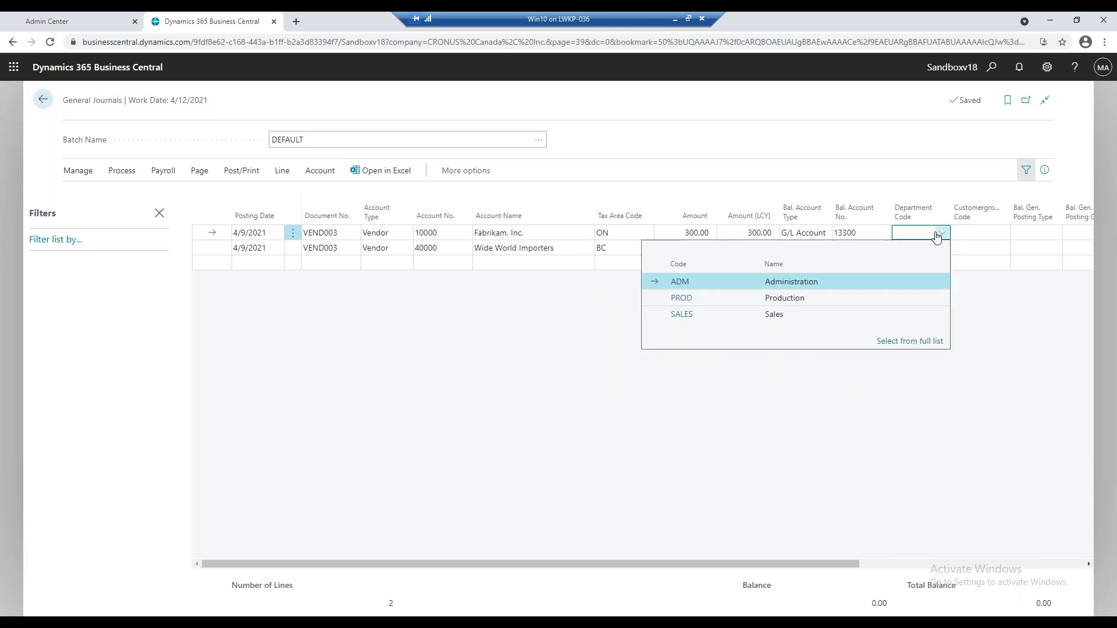
left_click(719, 282)
left_click(998, 234)
left_click(1002, 233)
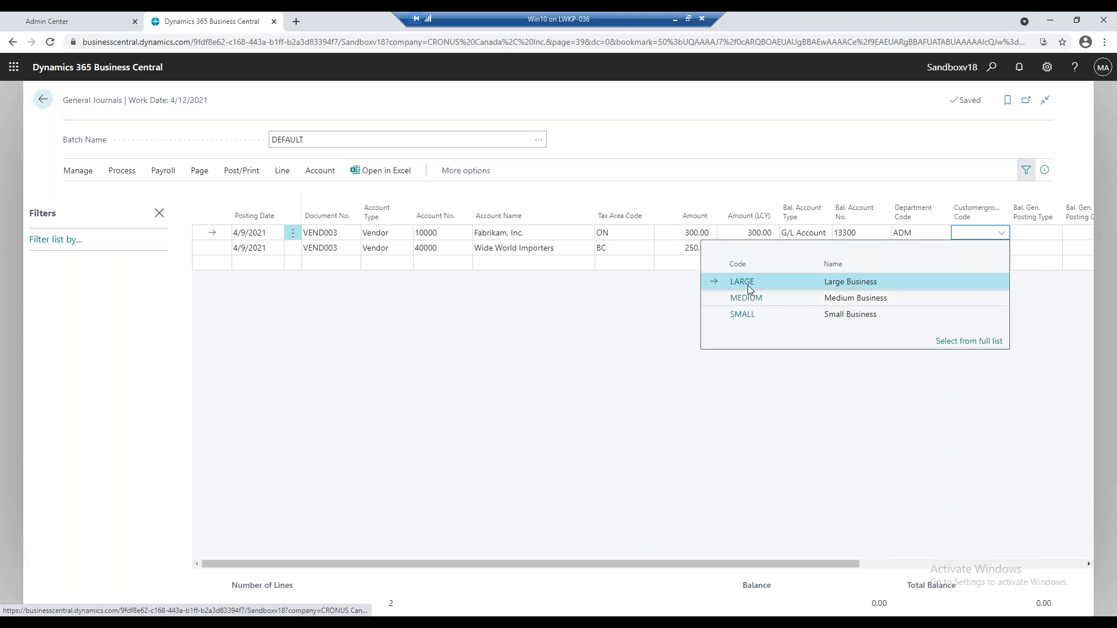
left_click(763, 282)
Set department code SALES and customer group code MEDIUM on the Wide World Importers journal line.
left_click(940, 249)
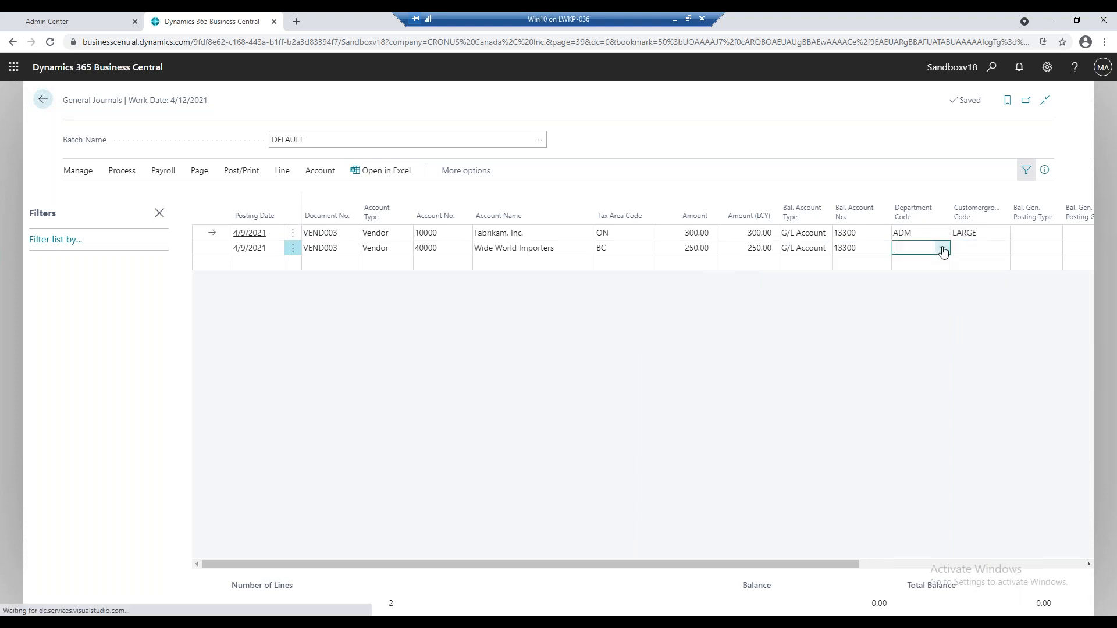
left_click(755, 327)
left_click(1002, 248)
left_click(1003, 249)
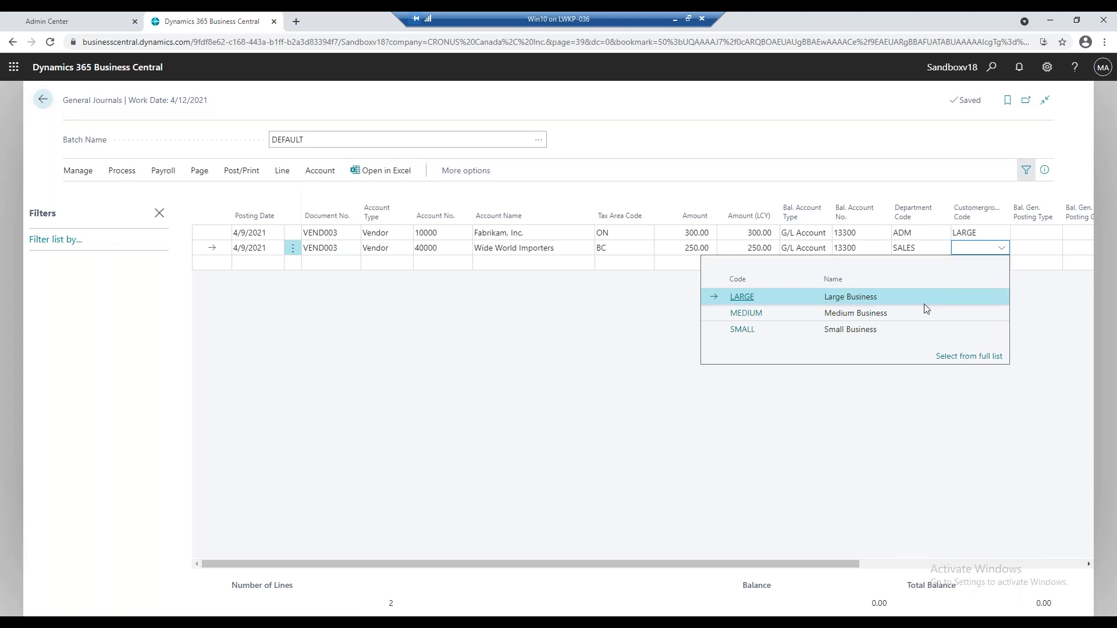
left_click(870, 317)
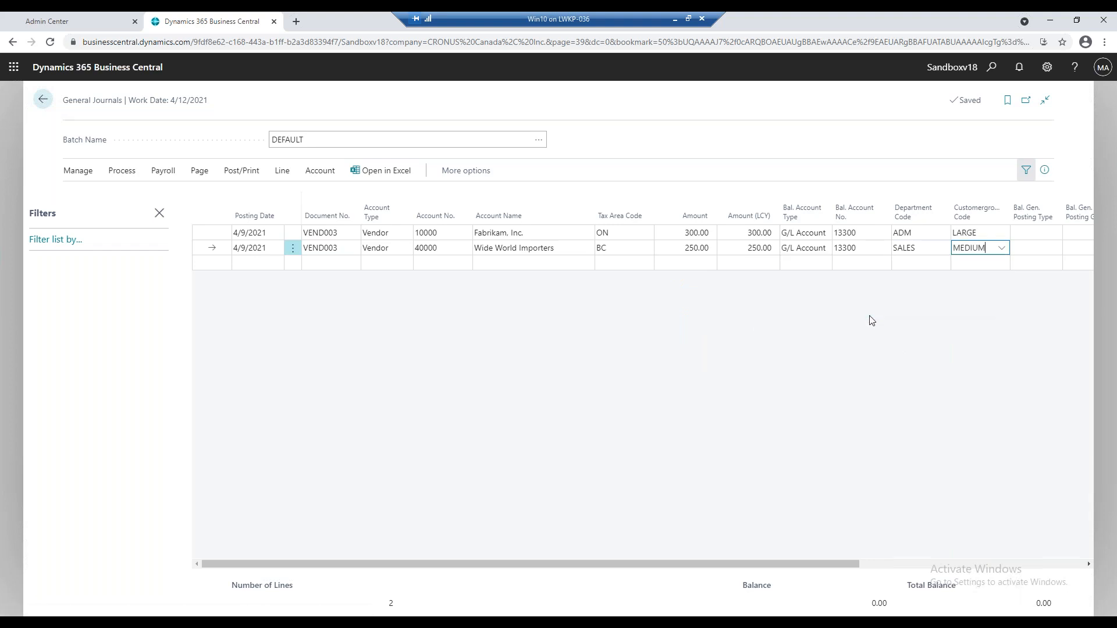
Preview the posting of the two vendor journal lines, and return to the journal.
left_click(226, 174)
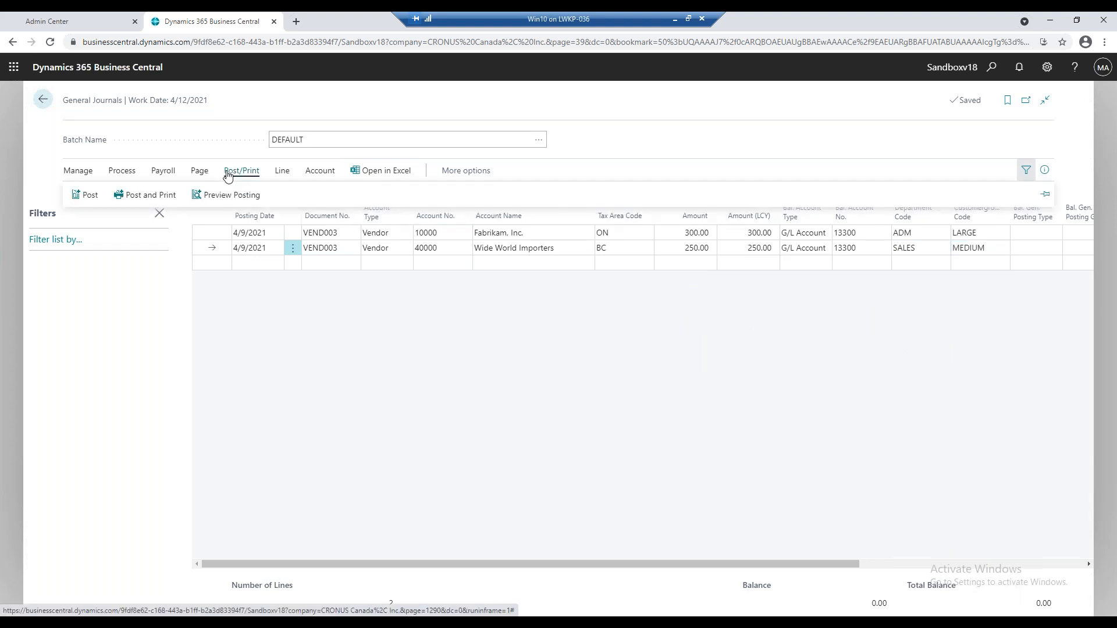
left_click(223, 196)
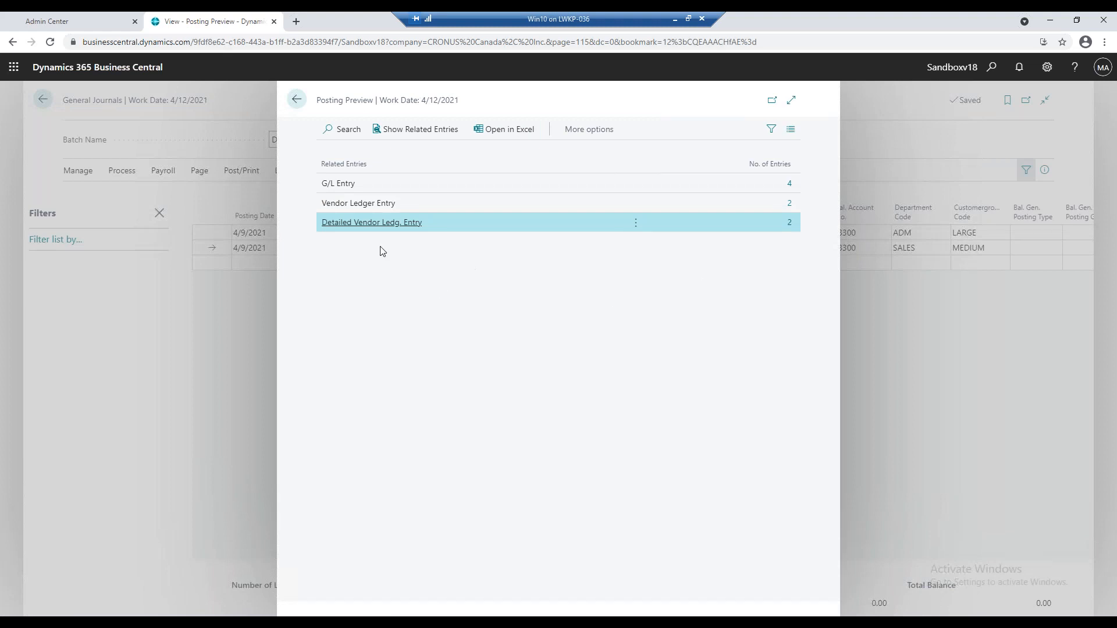
left_click(296, 100)
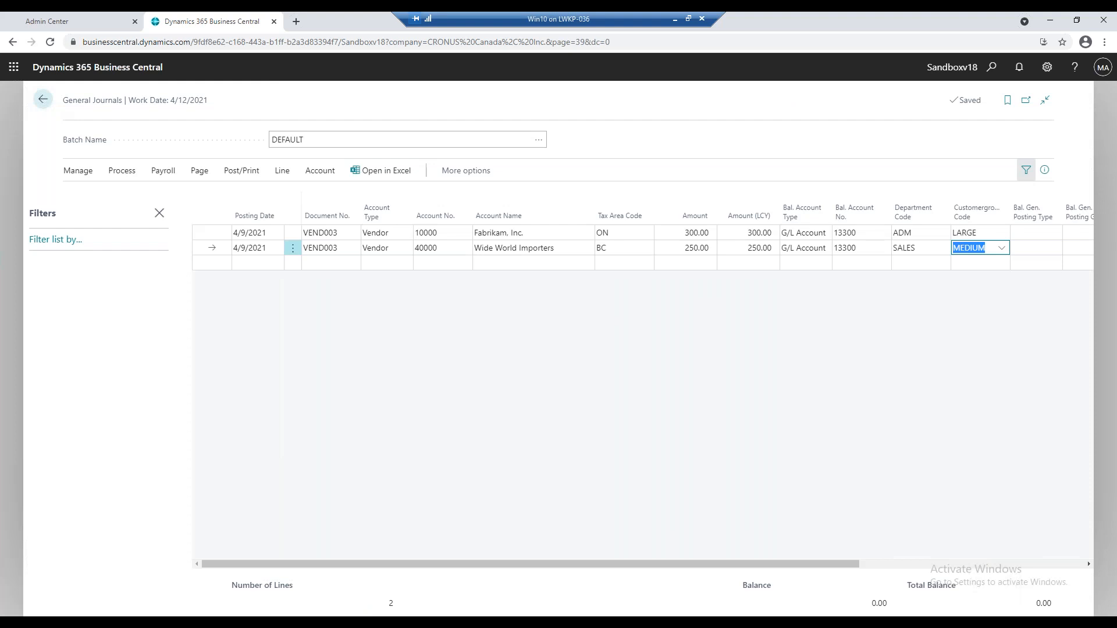
Post the journal lines of the DEFAULT batch and leave the general journal.
left_click(243, 173)
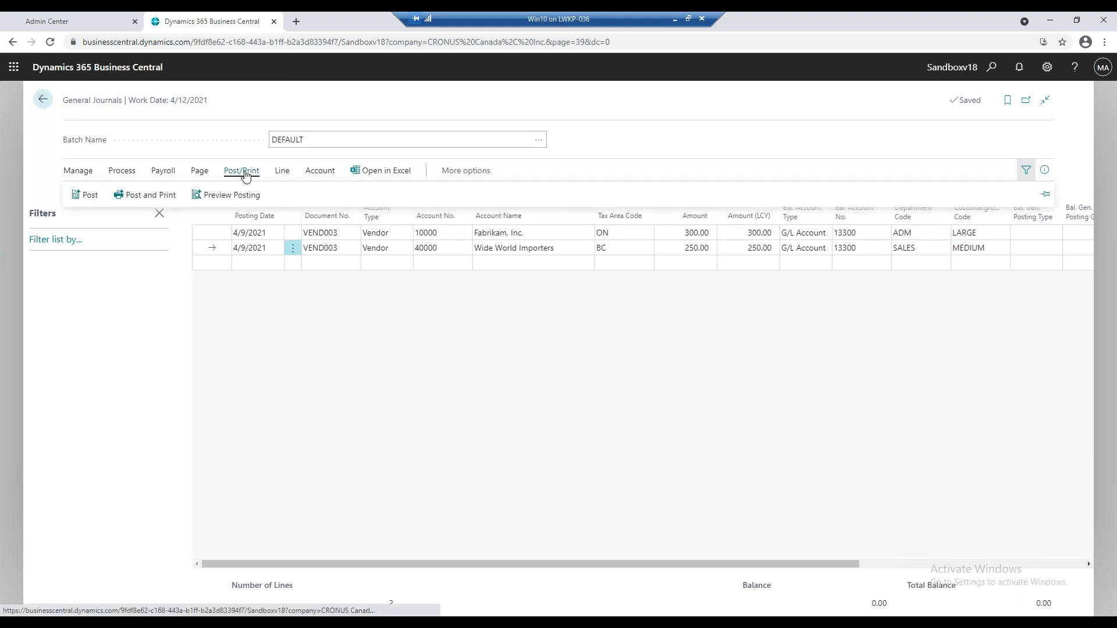
left_click(84, 196)
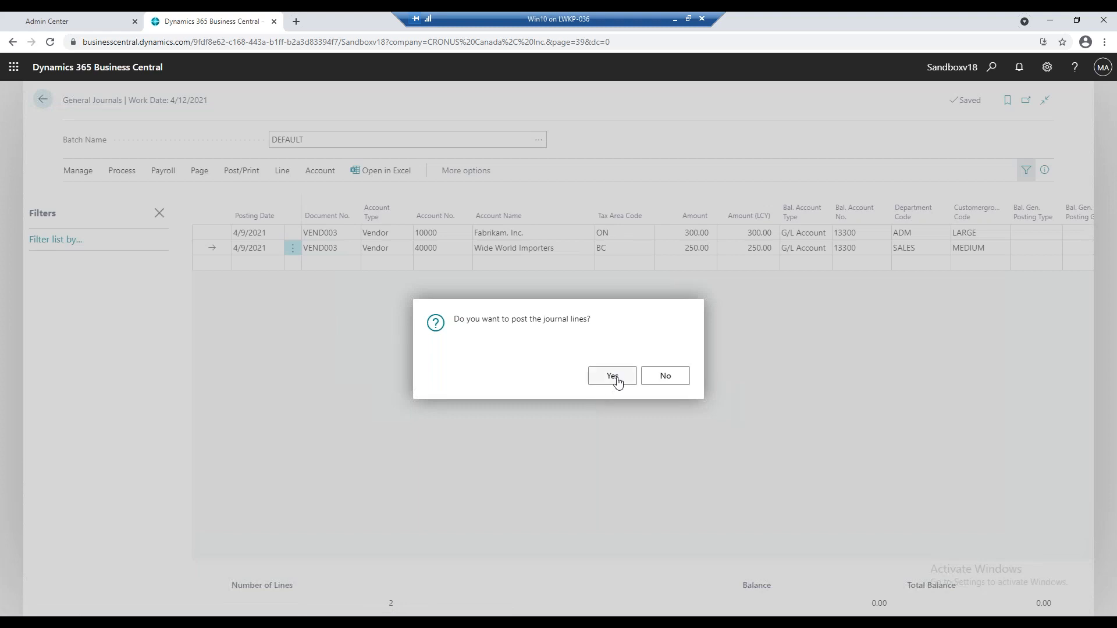
left_click(613, 376)
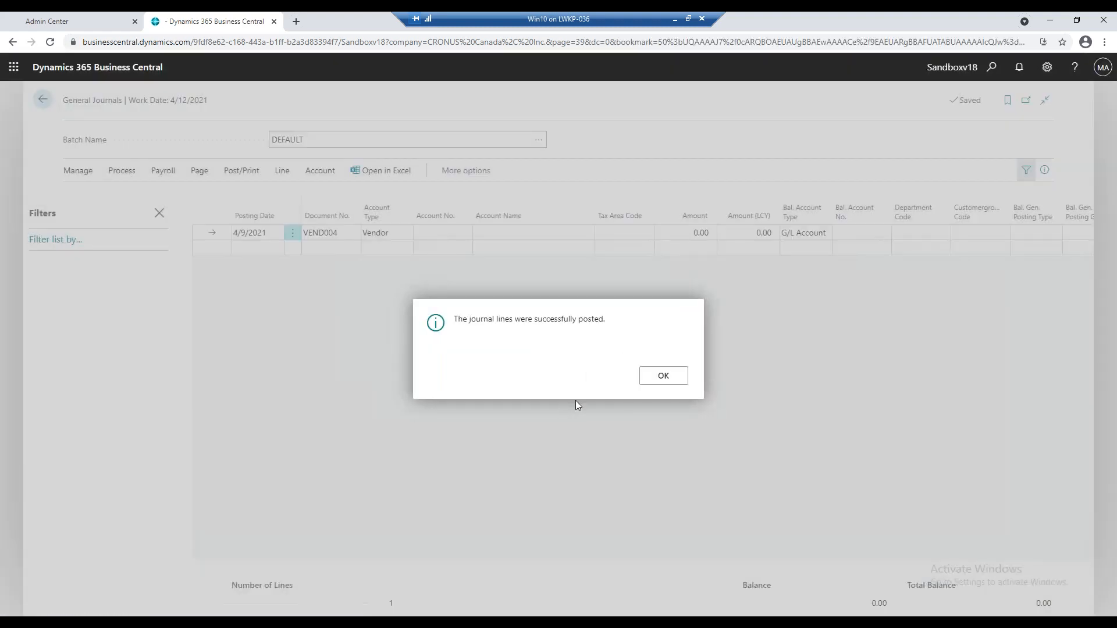
left_click(672, 377)
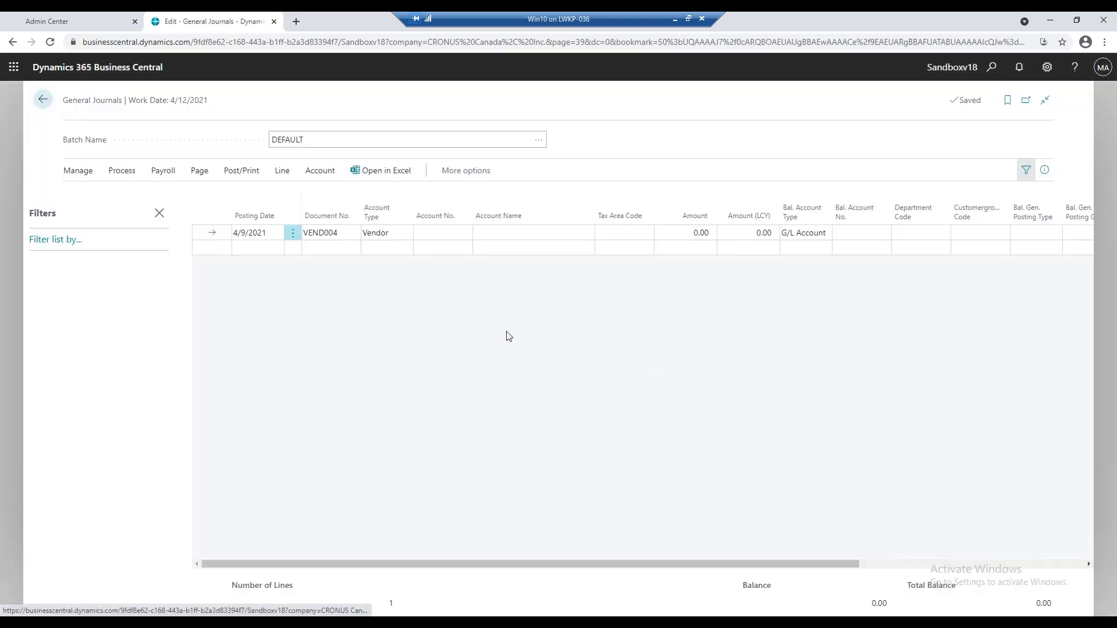
left_click(43, 100)
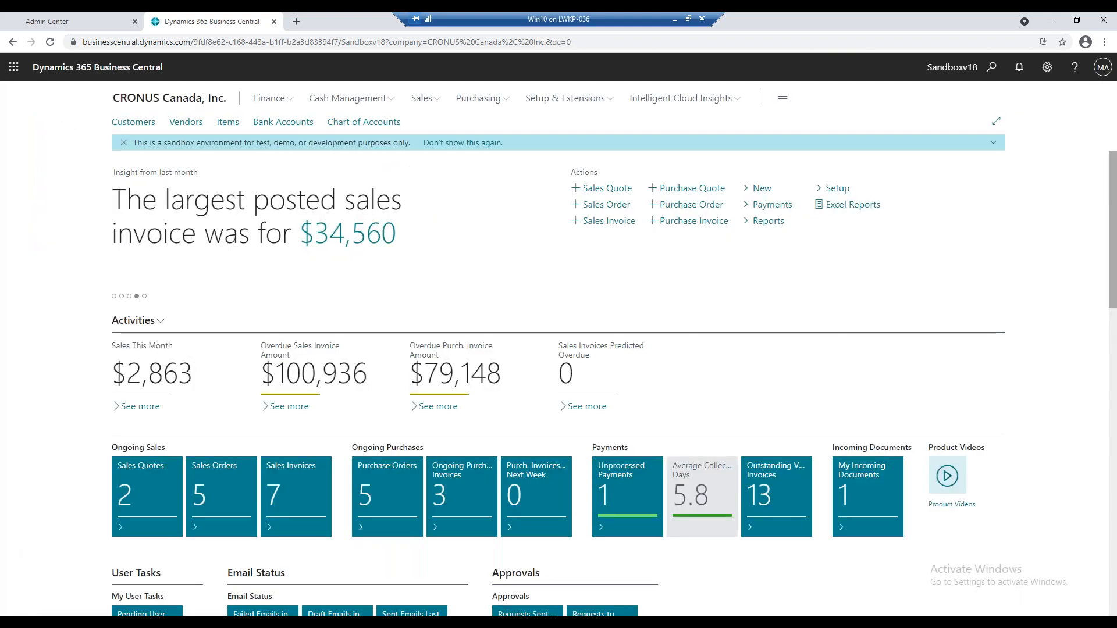
Search for "general ledger" and open the General Ledger Entries page.
left_click(991, 67)
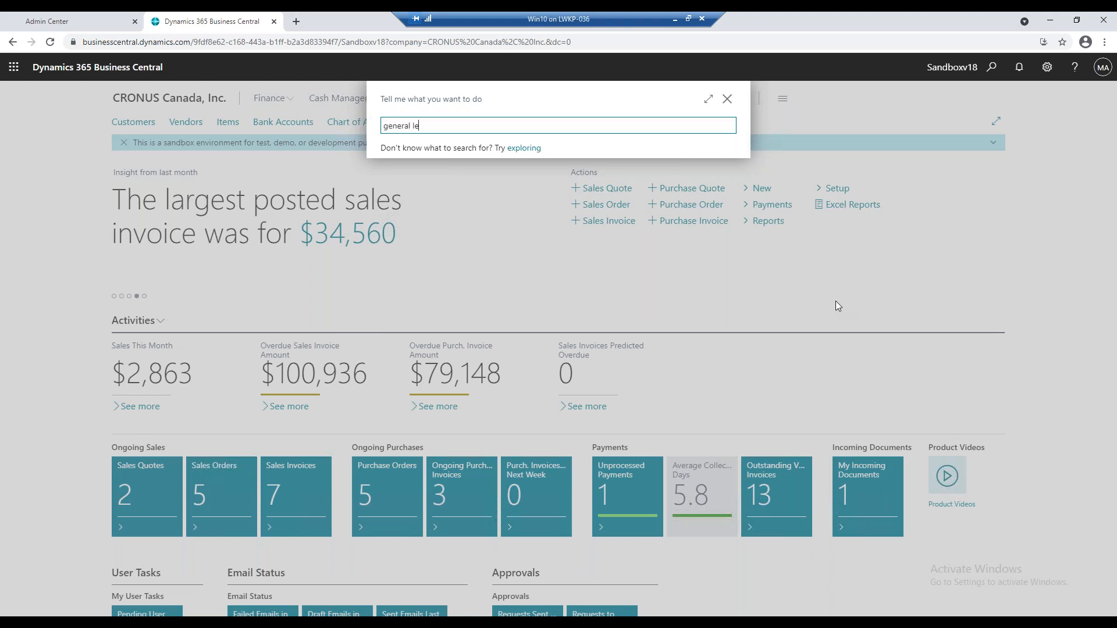
type("dger")
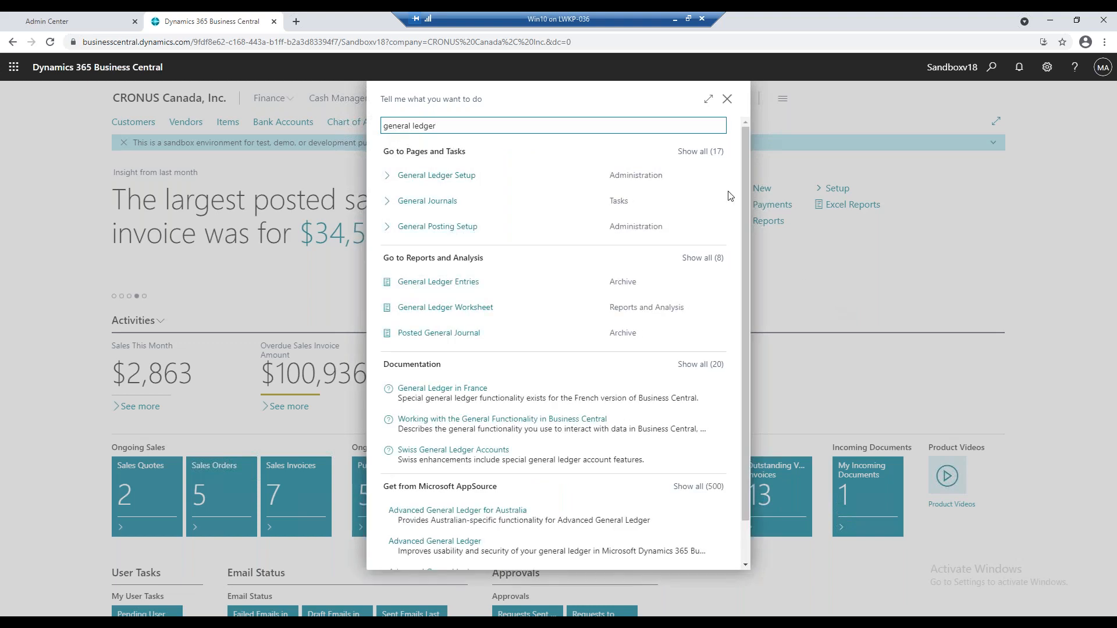
left_click(425, 285)
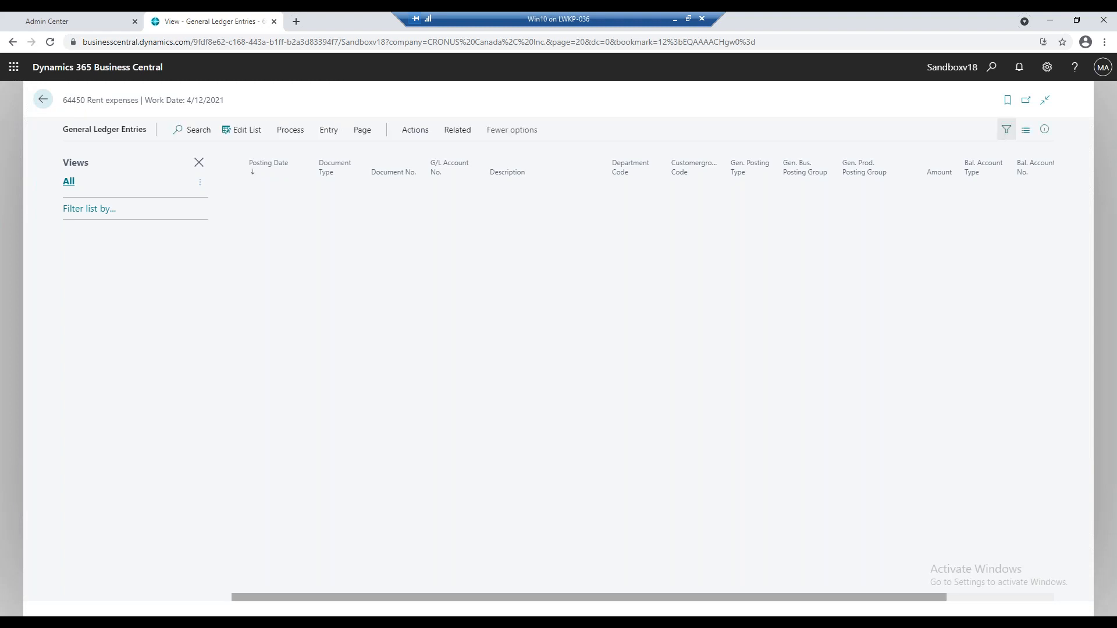
Filter the general ledger entries by posting date 4/9/21.
left_click(90, 210)
left_click(91, 232)
left_click(111, 292)
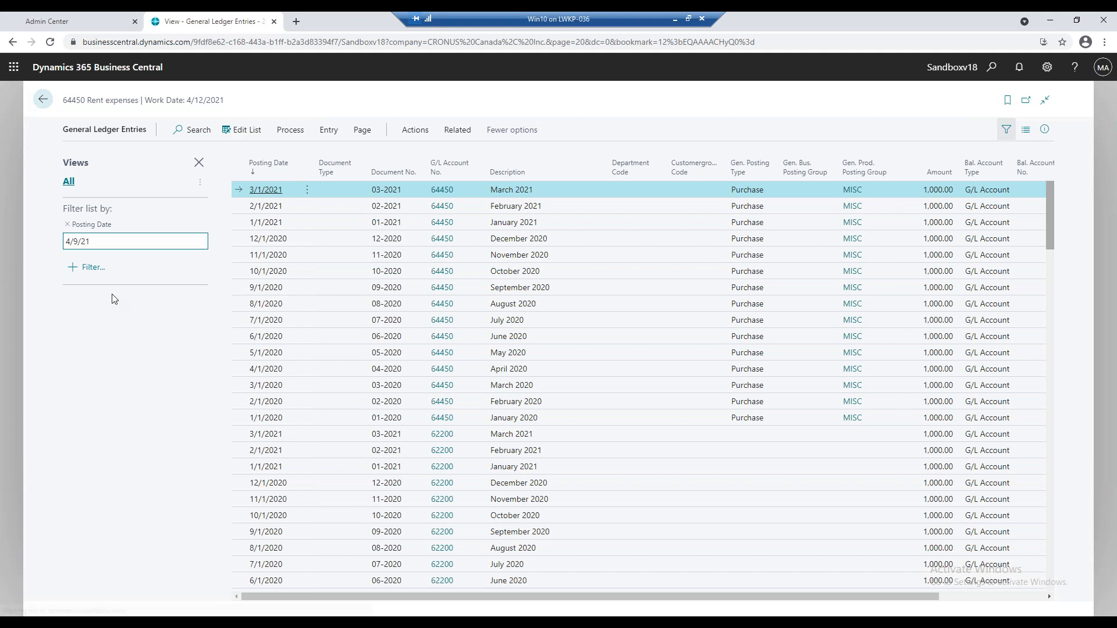
key("Return")
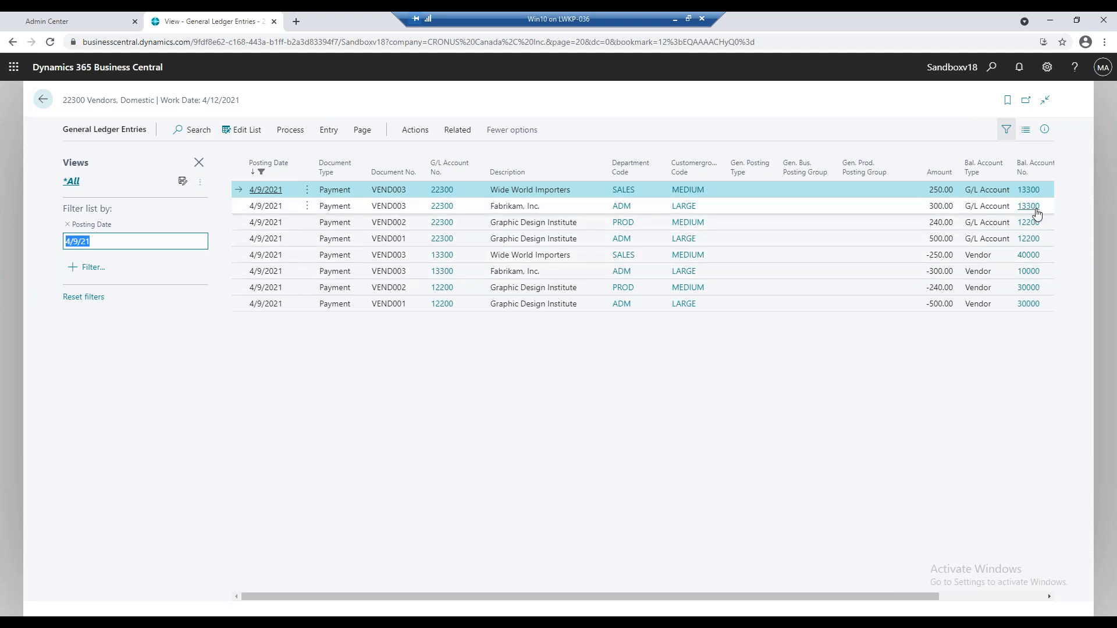
Add a filter on balancing account number 13300 to the general ledger entries.
left_click(70, 269)
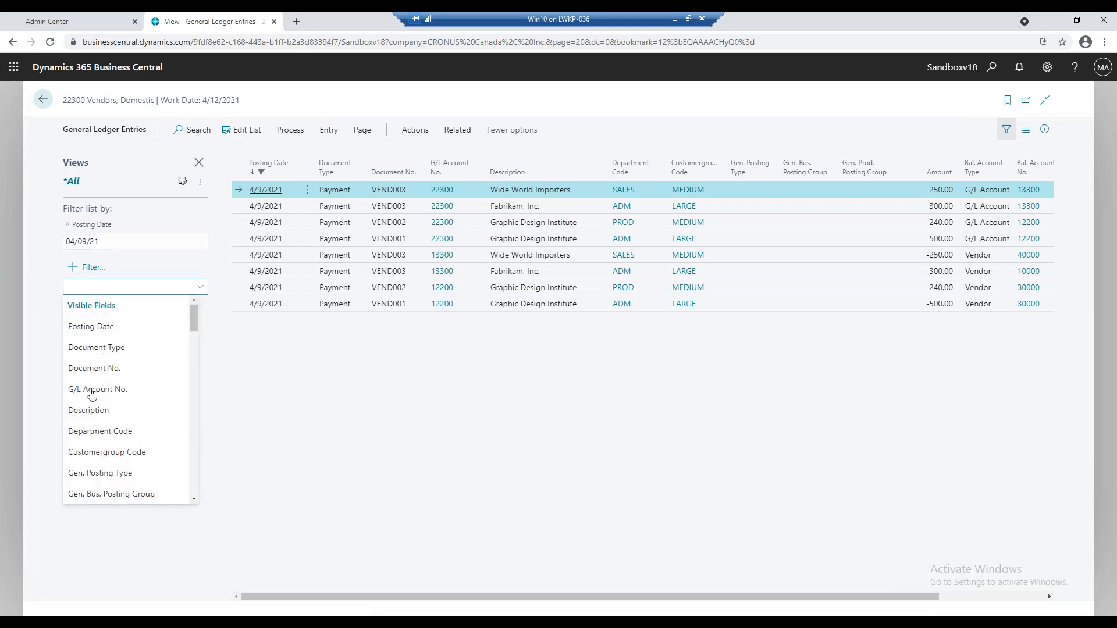
scroll(105, 405, "down", 1)
scroll(105, 406, "down", 1)
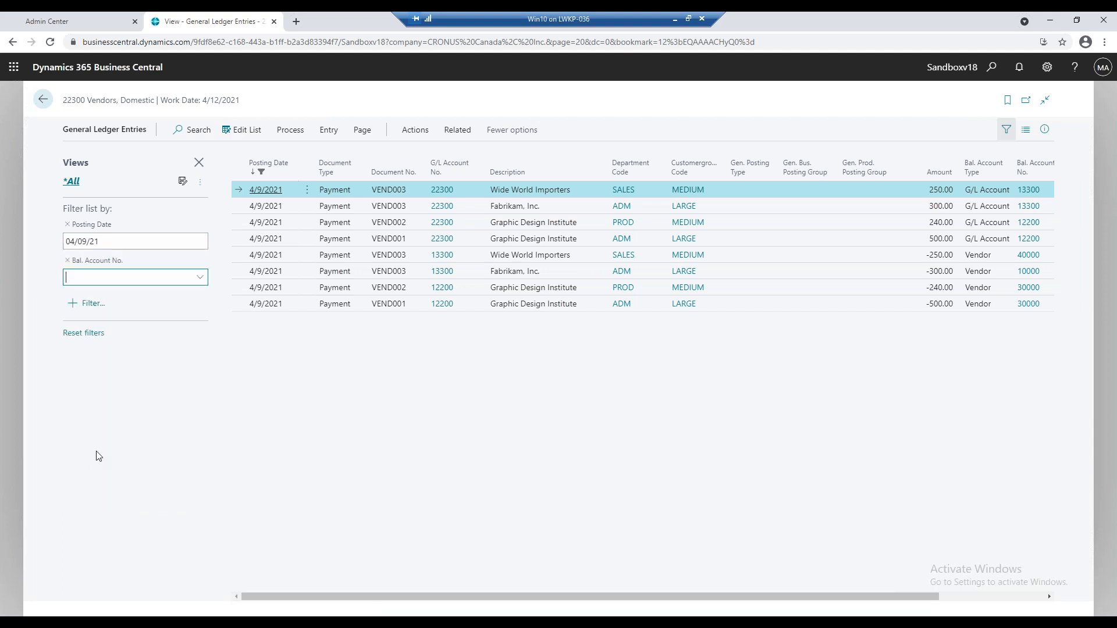
type("3300")
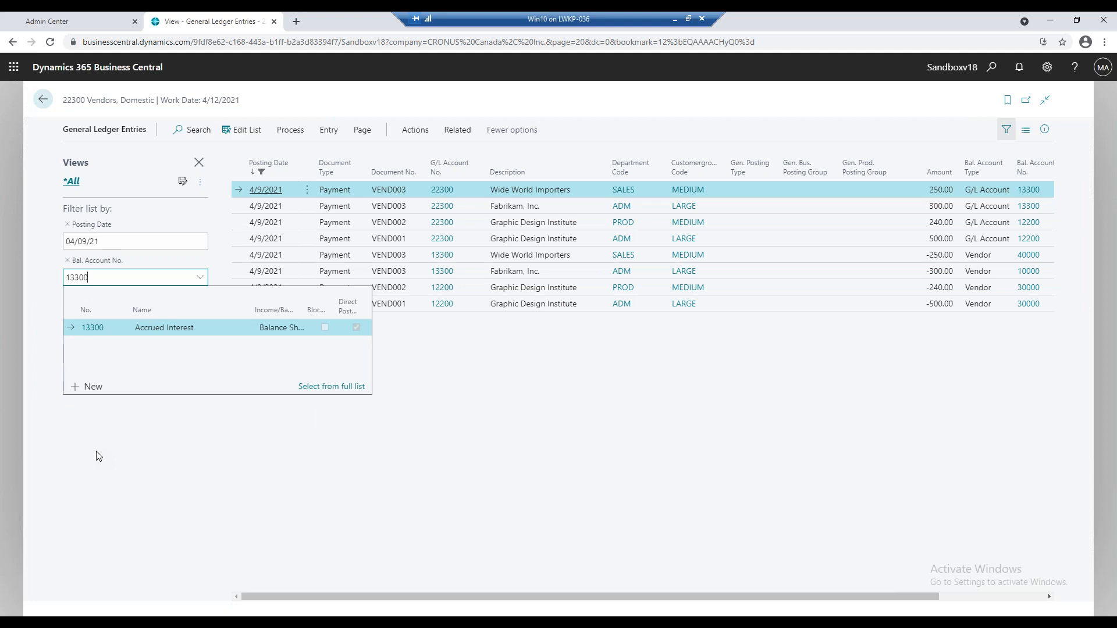
key("Return")
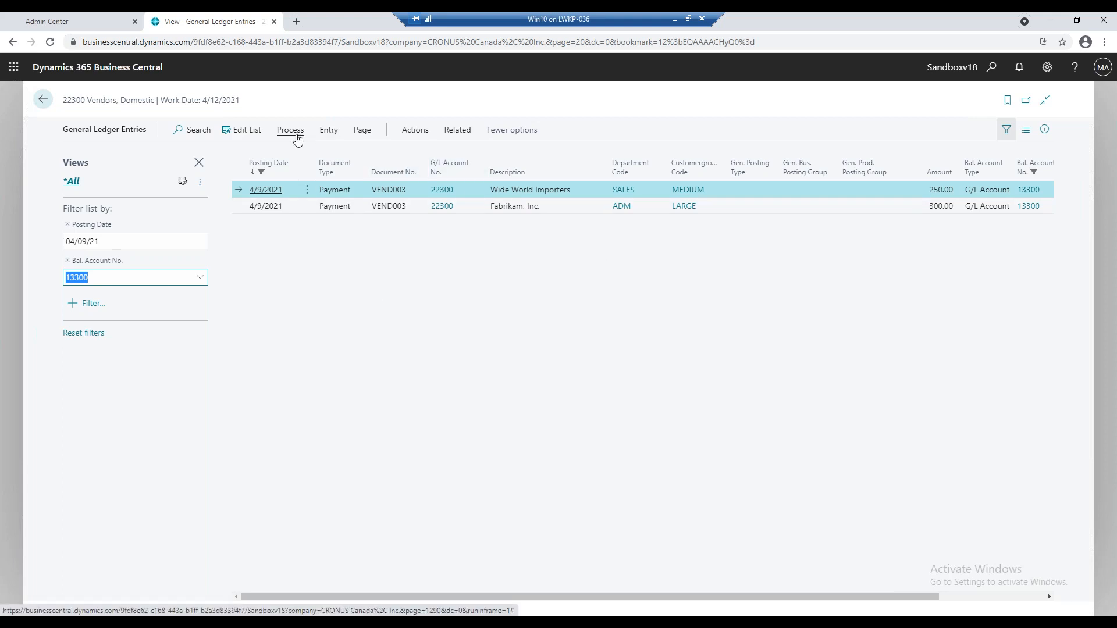
left_click(328, 132)
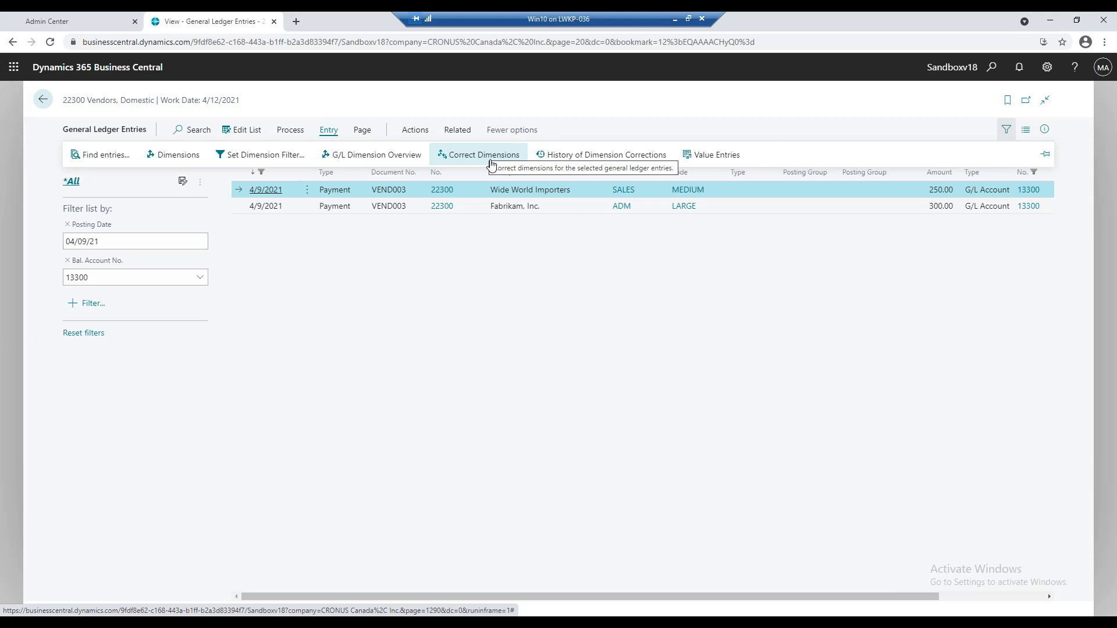
left_click(491, 162)
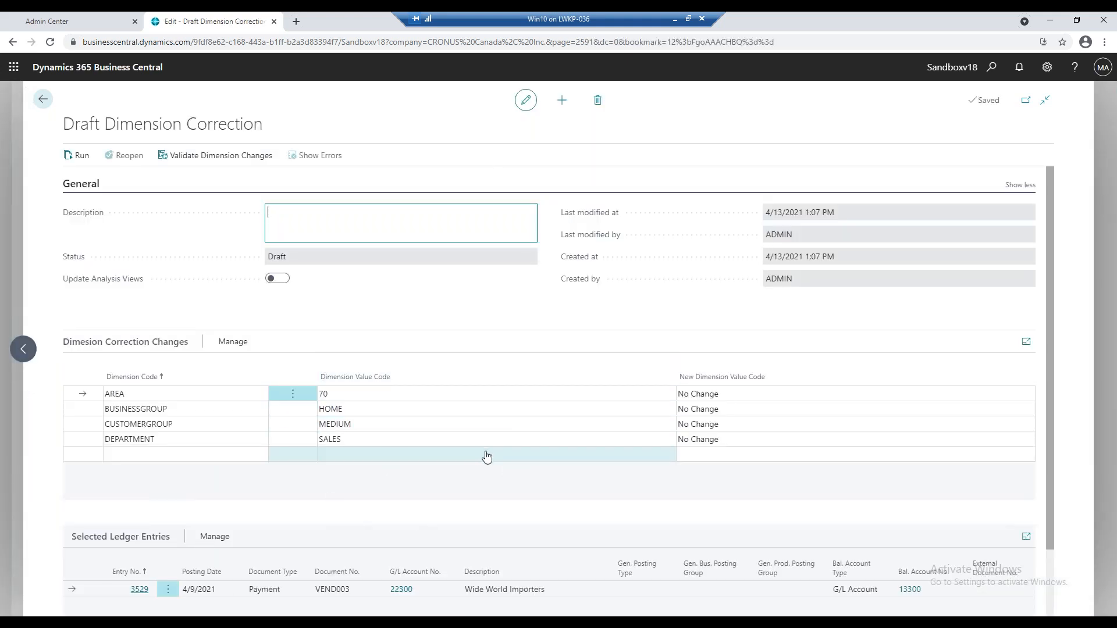
scroll(486, 458, "down", 1)
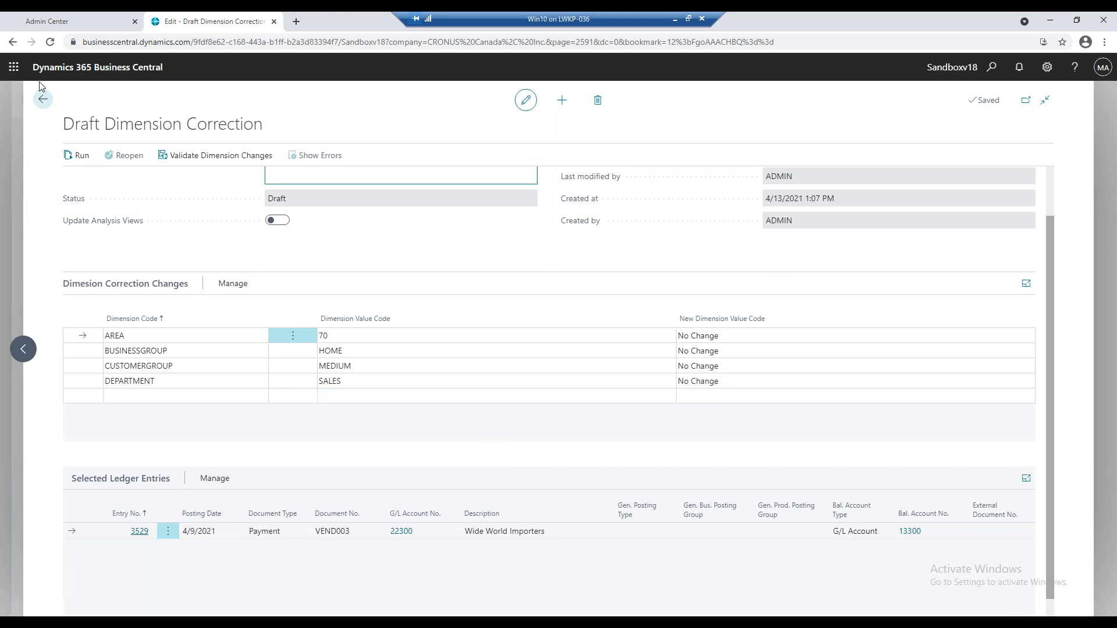
left_click(43, 100)
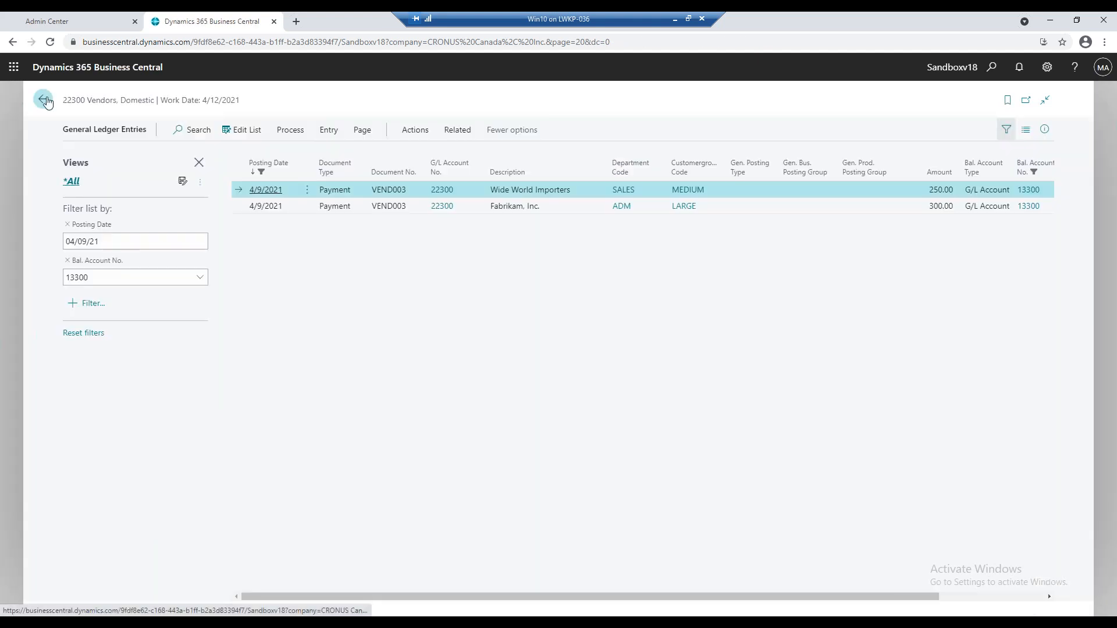
Select both filtered ledger entries, Wide World Importers and Fabrikam, and start a dimension correction for them.
left_click(307, 189)
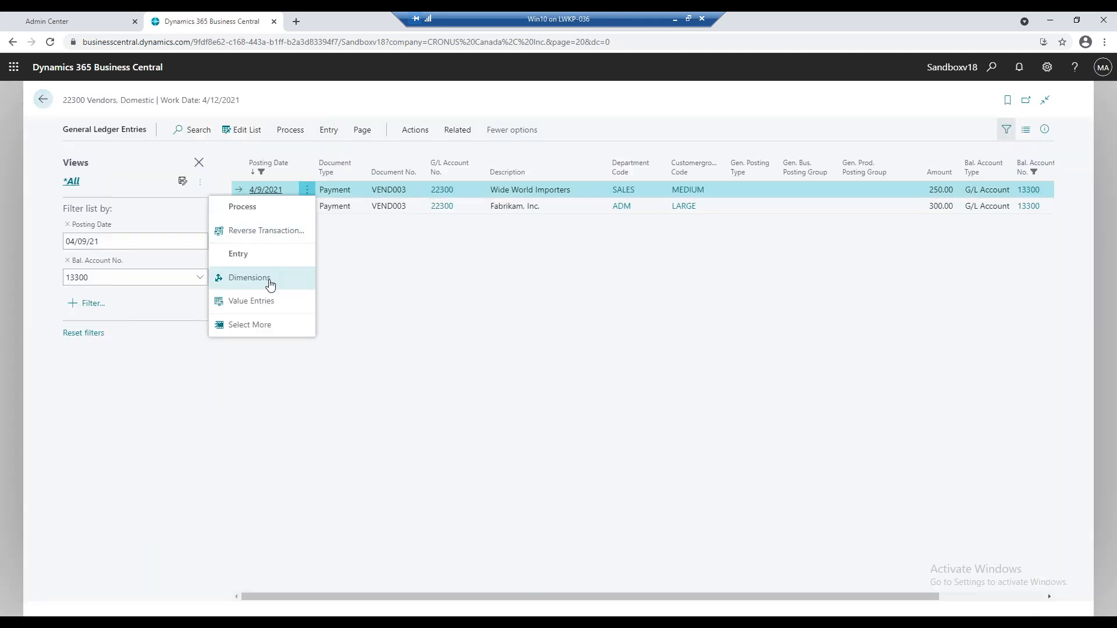
left_click(258, 326)
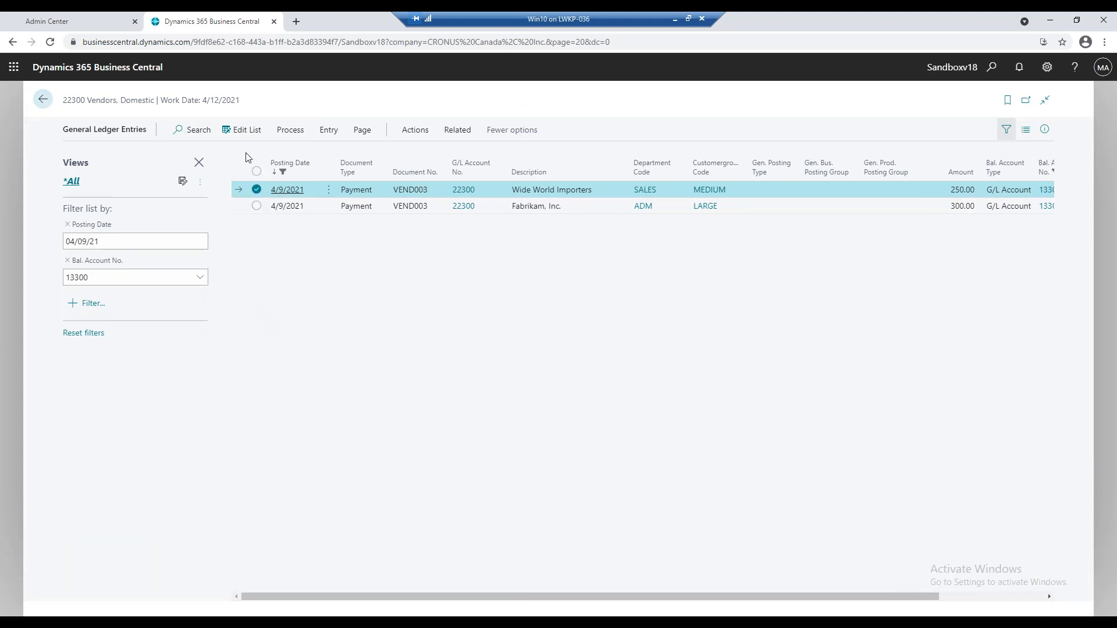
left_click(257, 172)
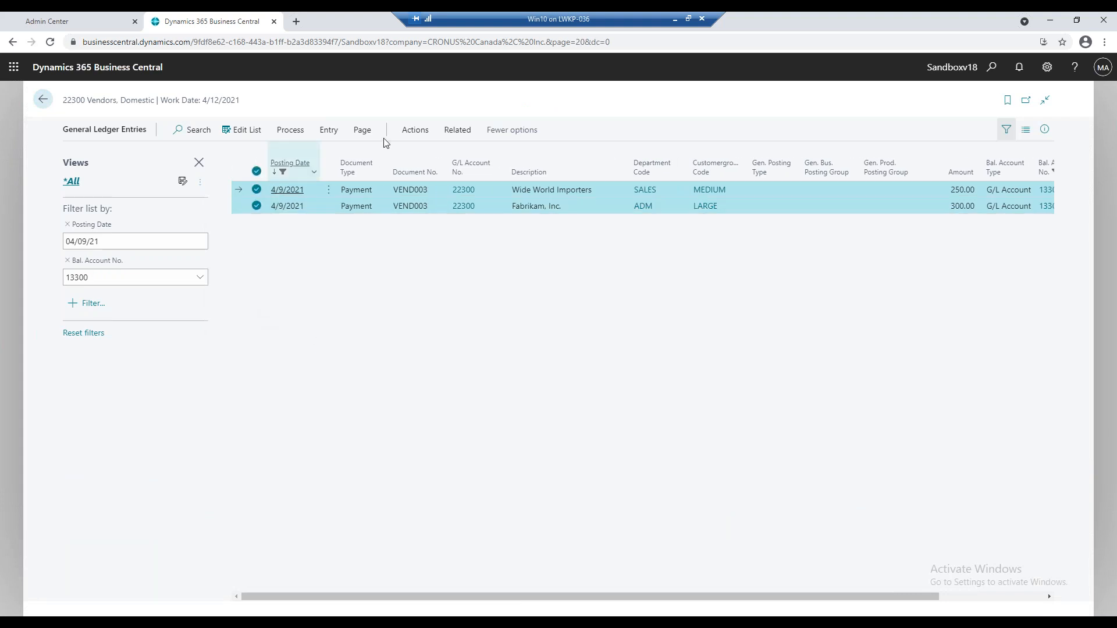
left_click(324, 131)
left_click(465, 154)
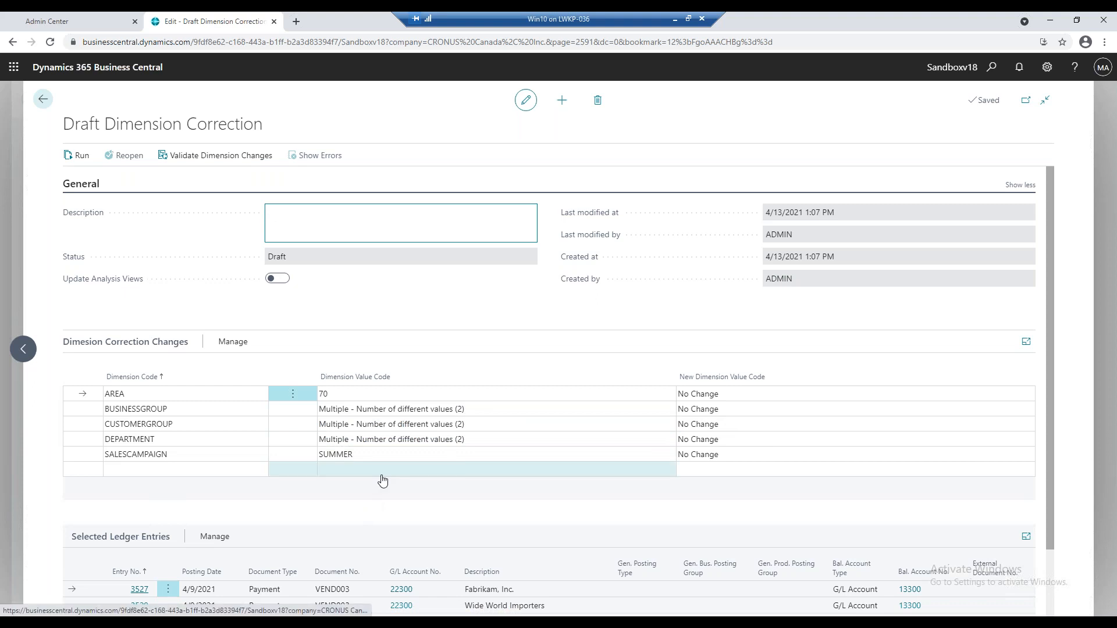
Review the draft correction's dimension changes and selected ledger entries, and enter "test corrections" as its description.
scroll(382, 480, "down", 1)
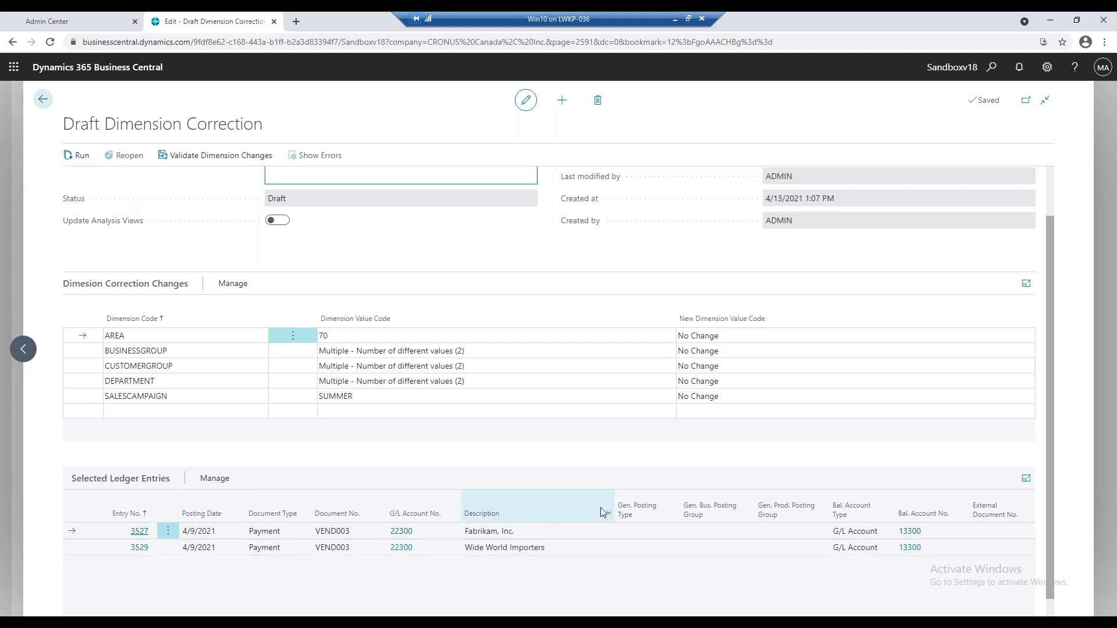
scroll(352, 446, "up", 1)
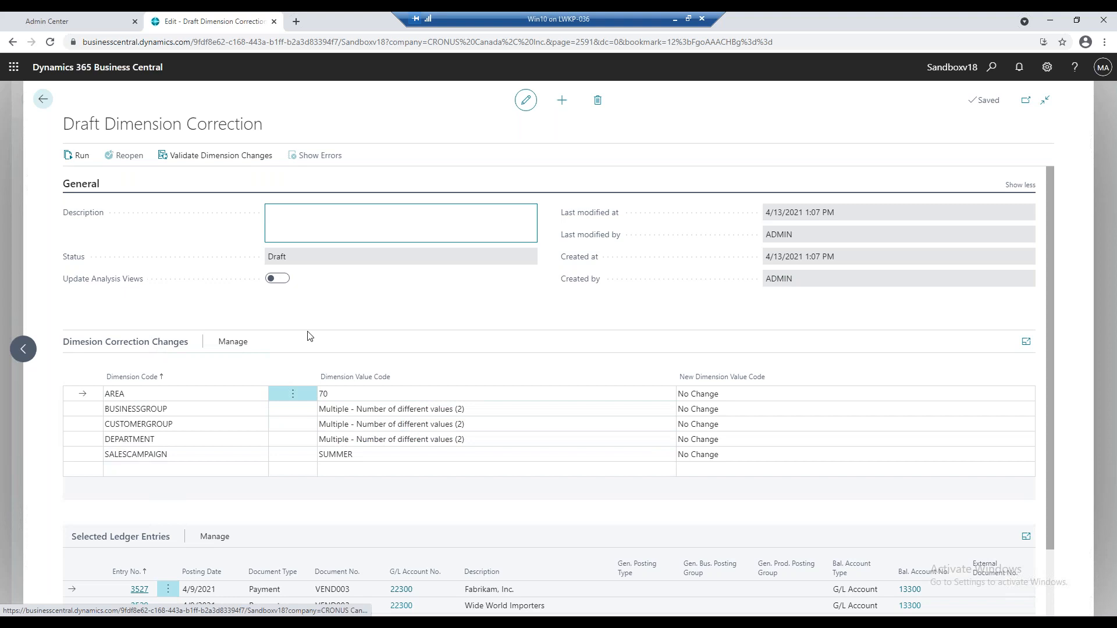
left_click(312, 217)
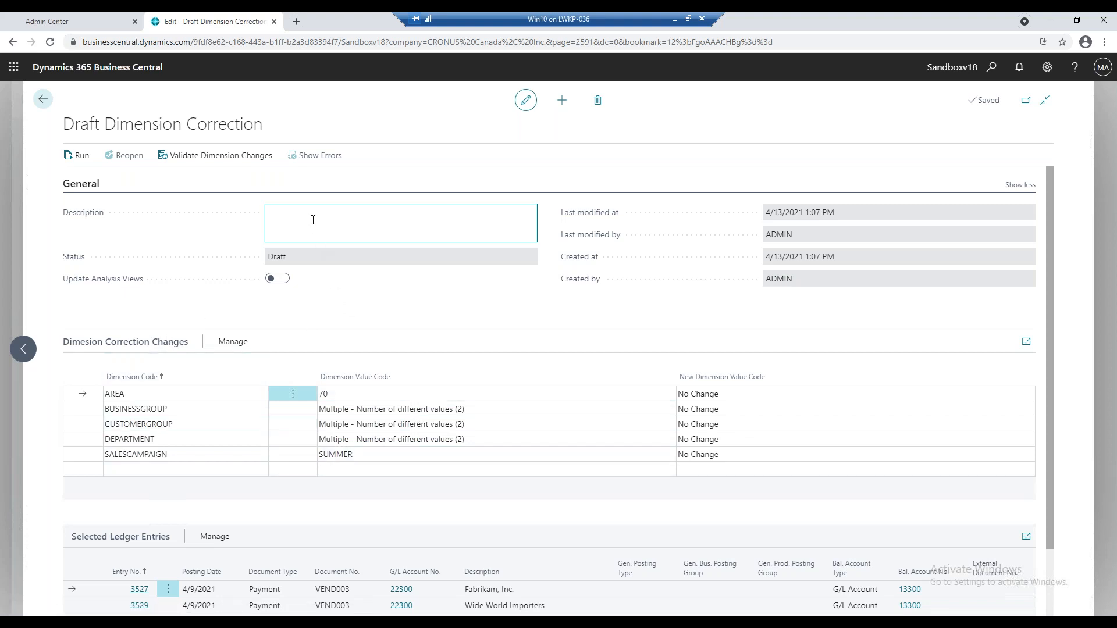
type("test corrections")
key("Tab")
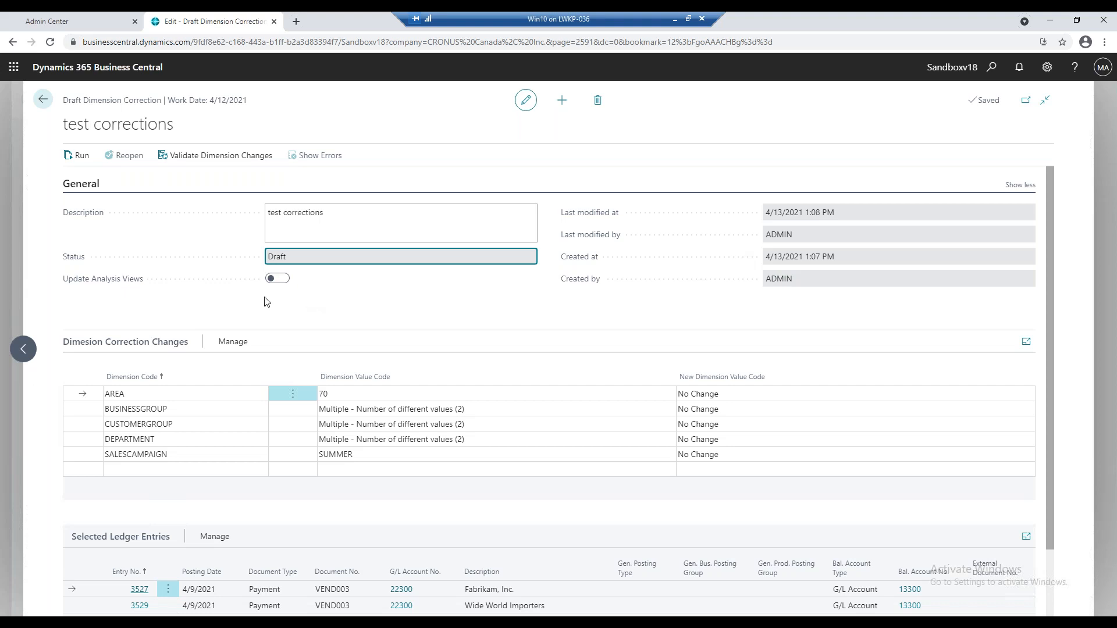
mouse_move(97, 285)
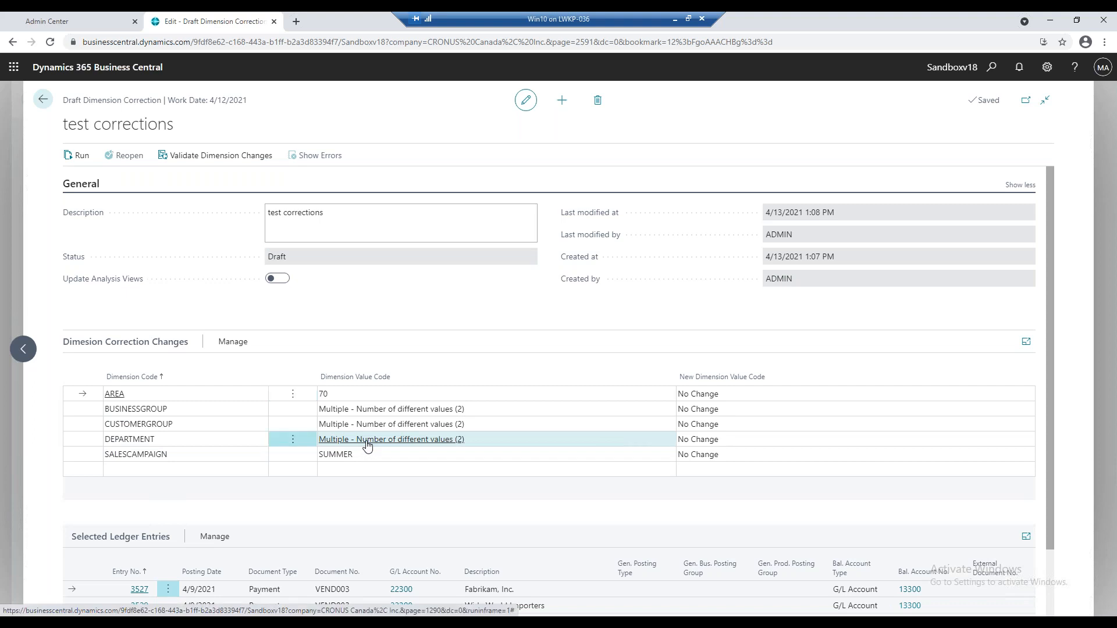
Check the DEPARTMENT values used by the selected entries and set the new DEPARTMENT dimension value to ADM.
left_click(367, 444)
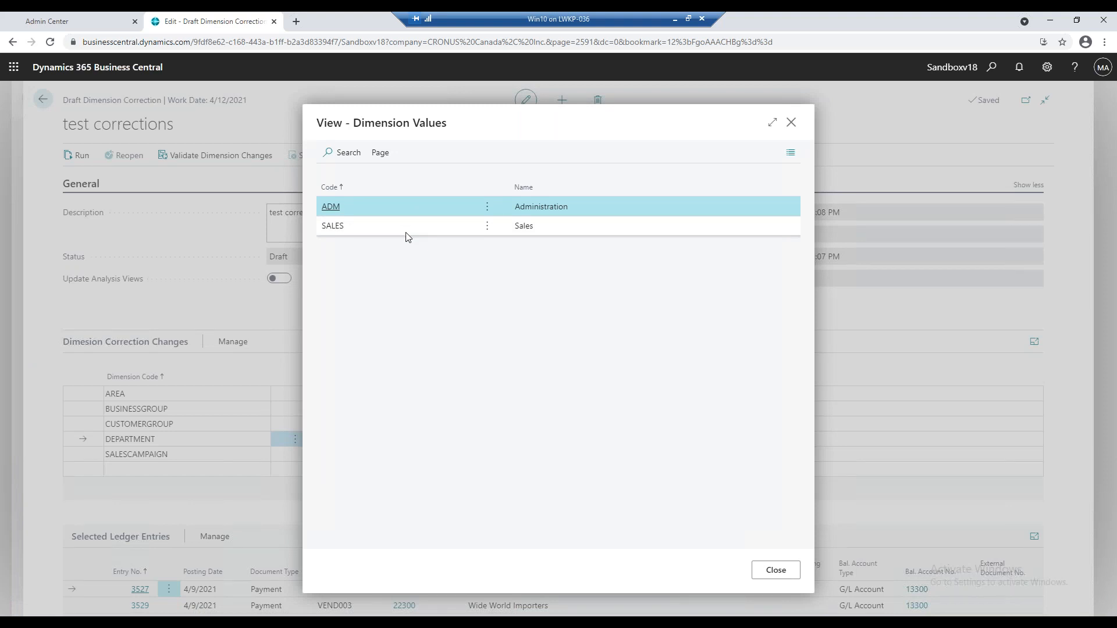
left_click(798, 576)
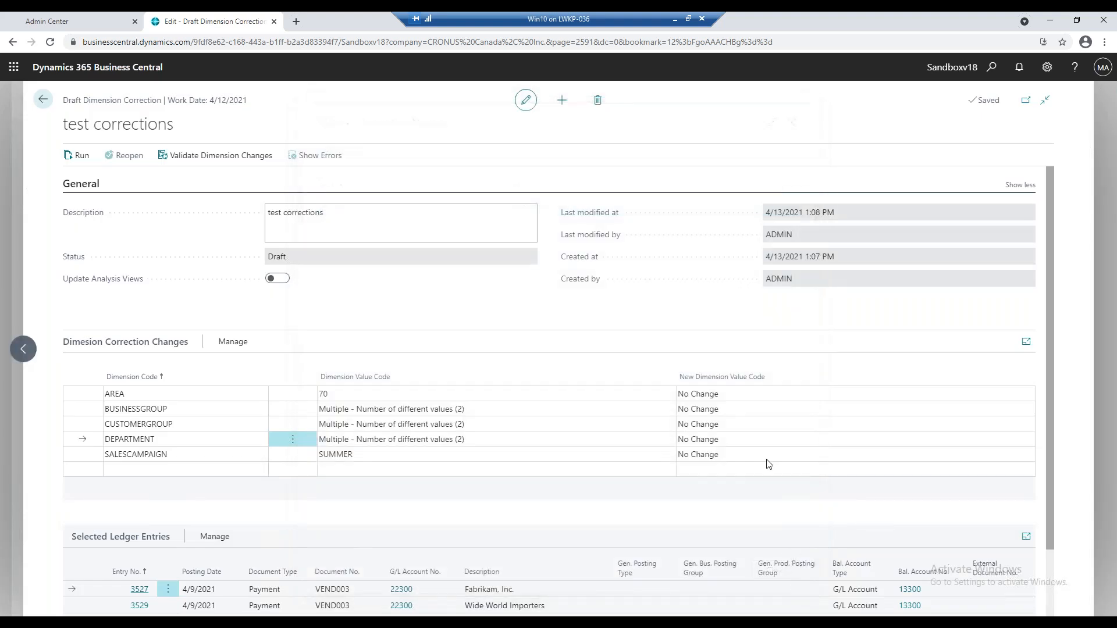
left_click(719, 445)
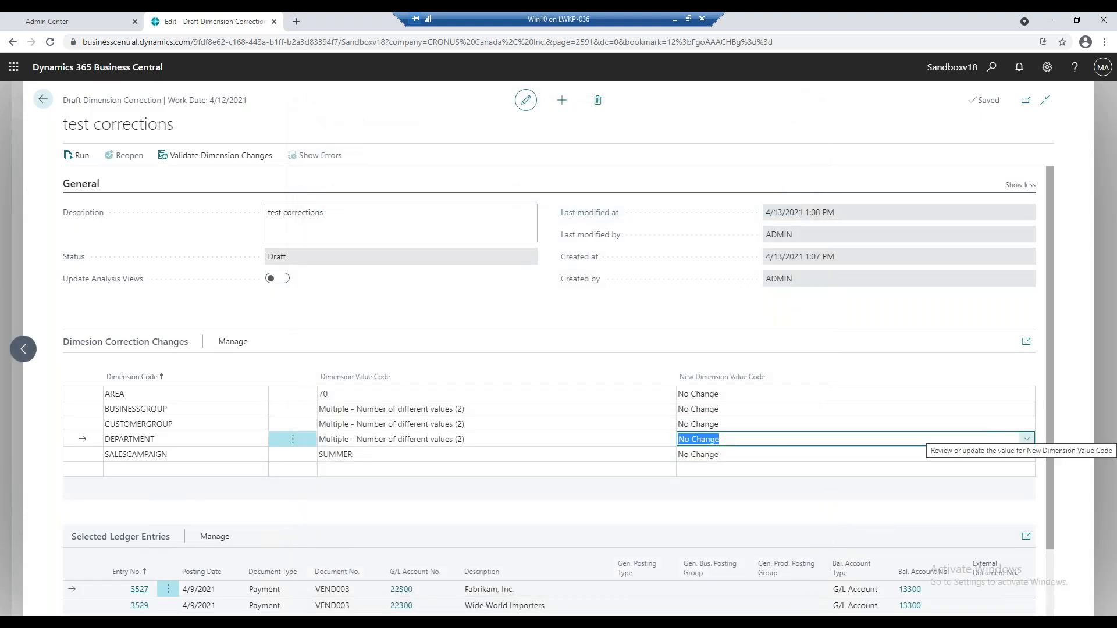
left_click(1026, 439)
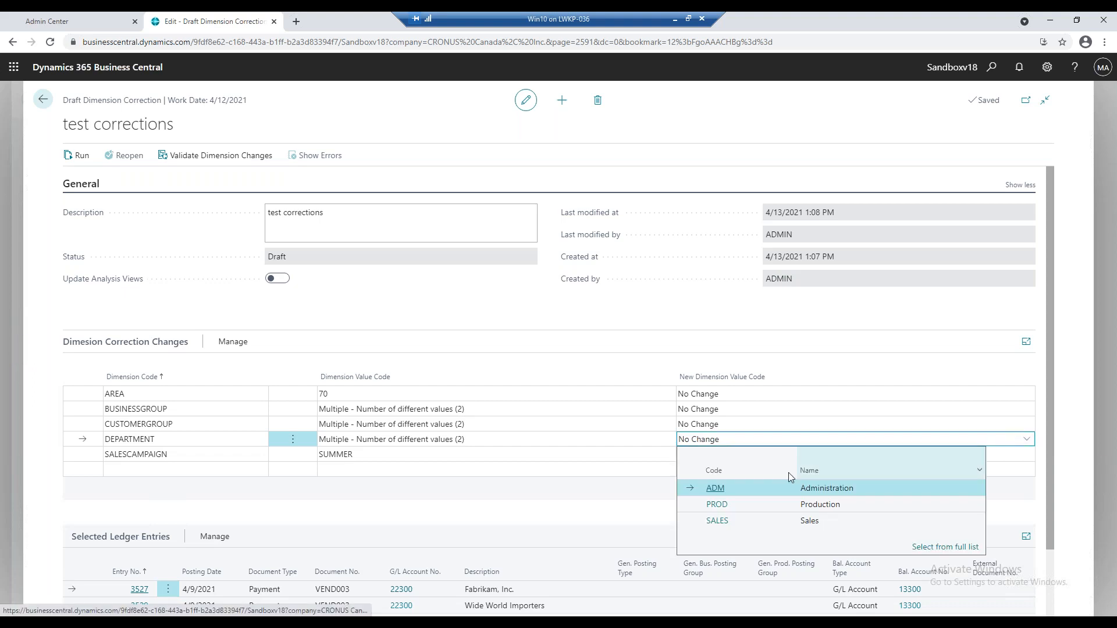
left_click(745, 487)
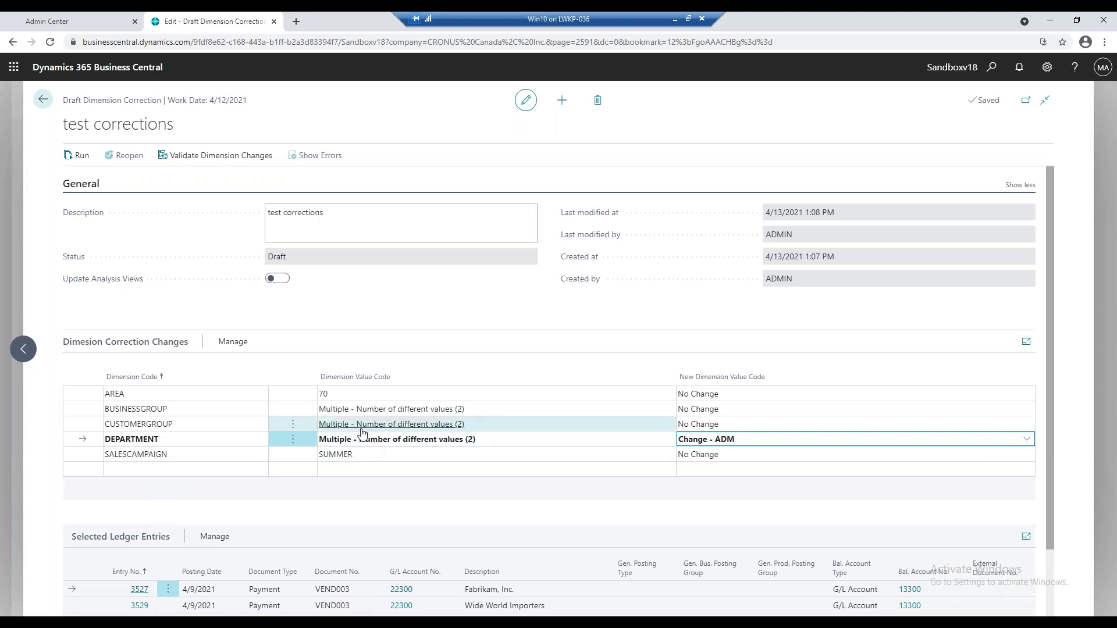
Check the CUSTOMERGROUP values used by the selected entries and set the new CUSTOMERGROUP dimension value to MEDIUM.
left_click(569, 427)
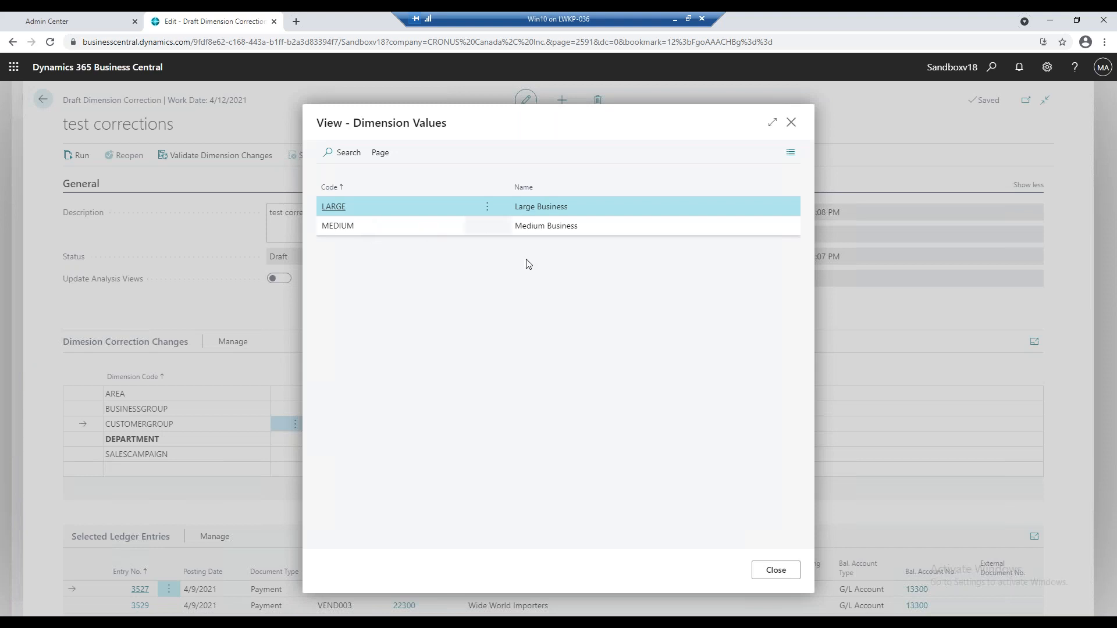
left_click(776, 571)
left_click(720, 426)
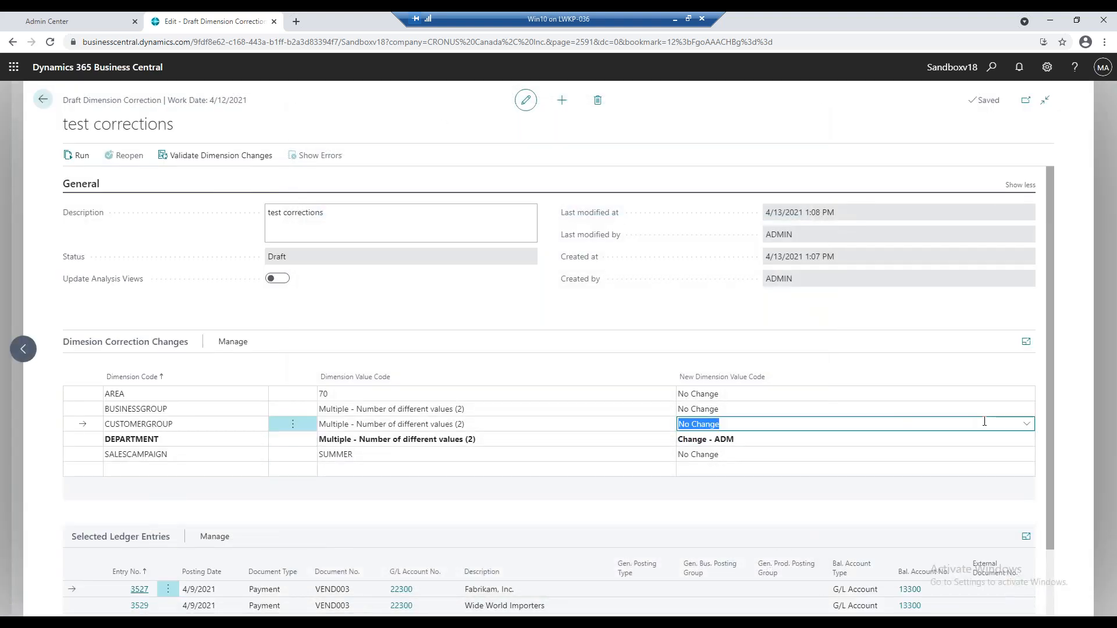
left_click(1025, 426)
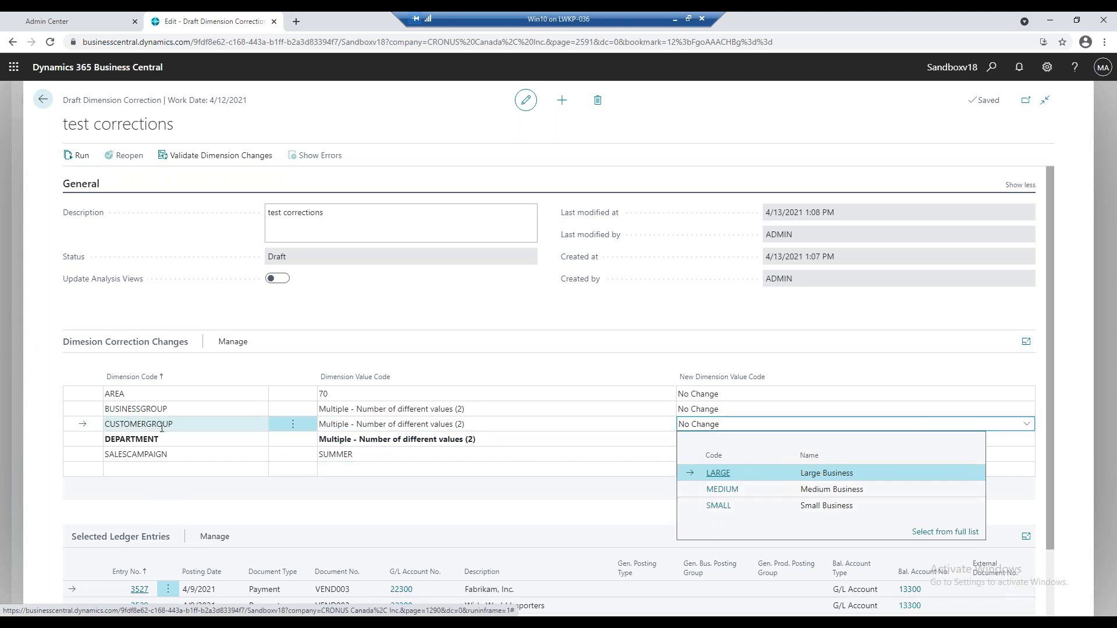
left_click(778, 495)
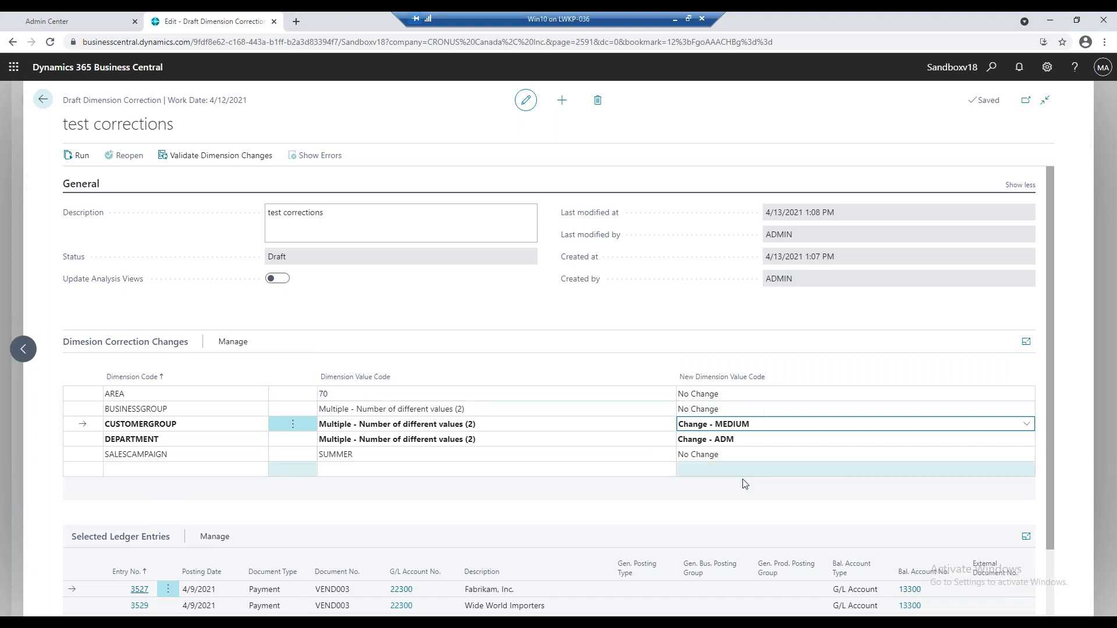
Review the selected ledger entries and validate the dimension changes, with the validation job set to run immediately.
scroll(559, 485, "down", 2)
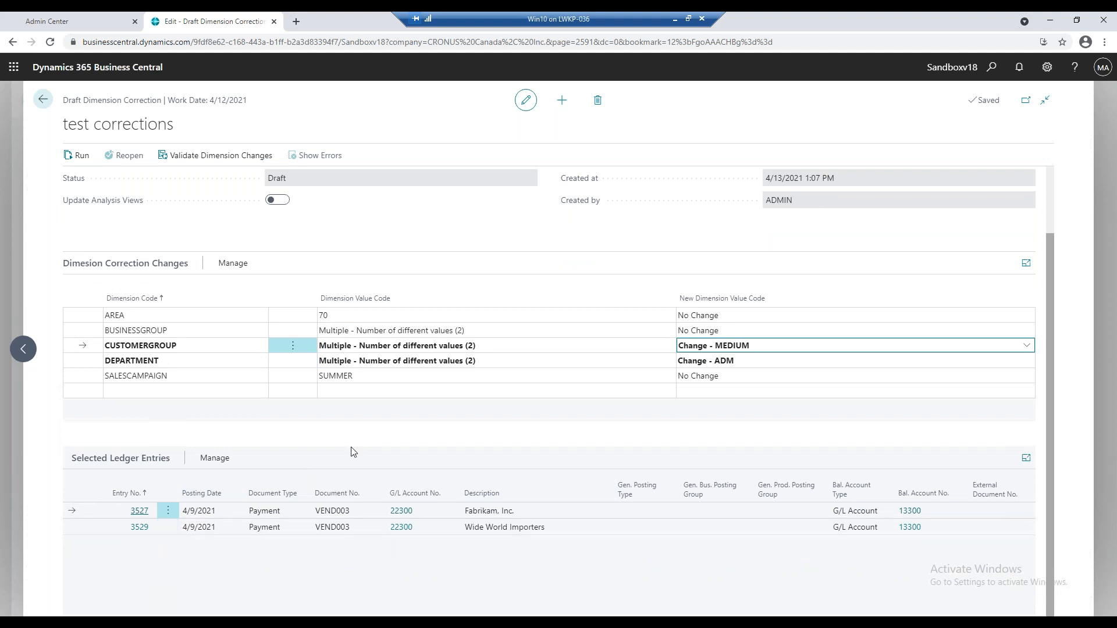
scroll(351, 452, "up", 2)
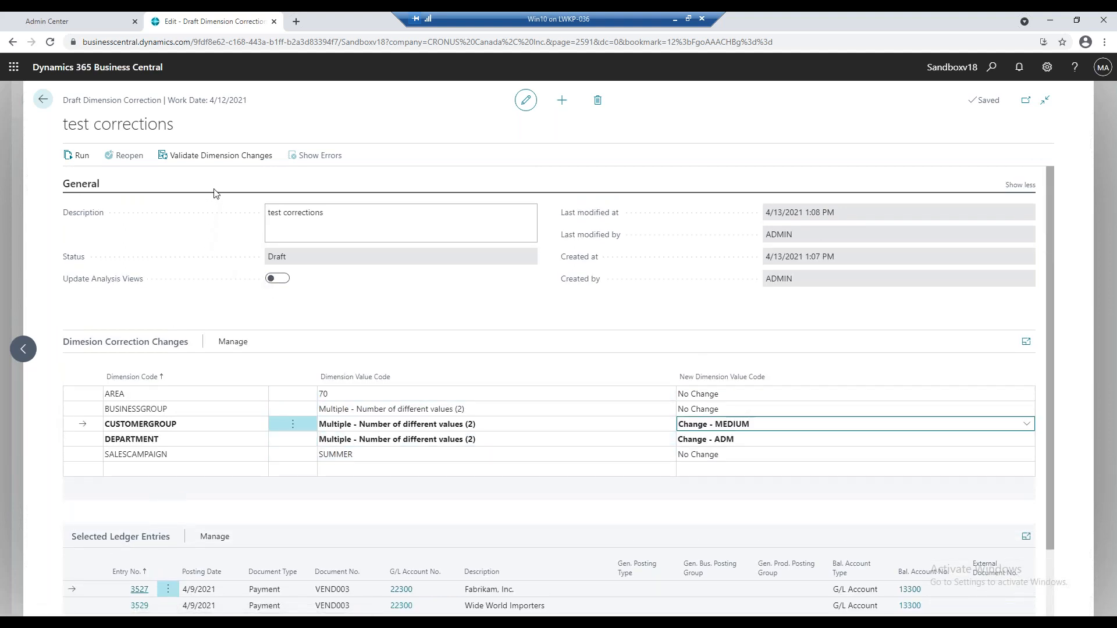
left_click(217, 157)
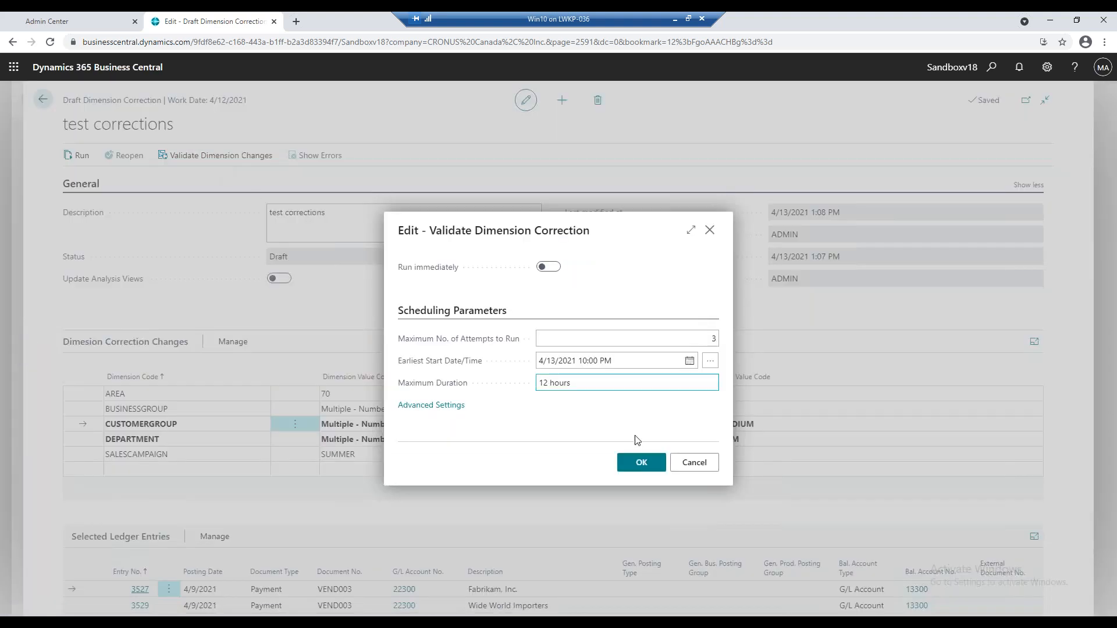
left_click(548, 268)
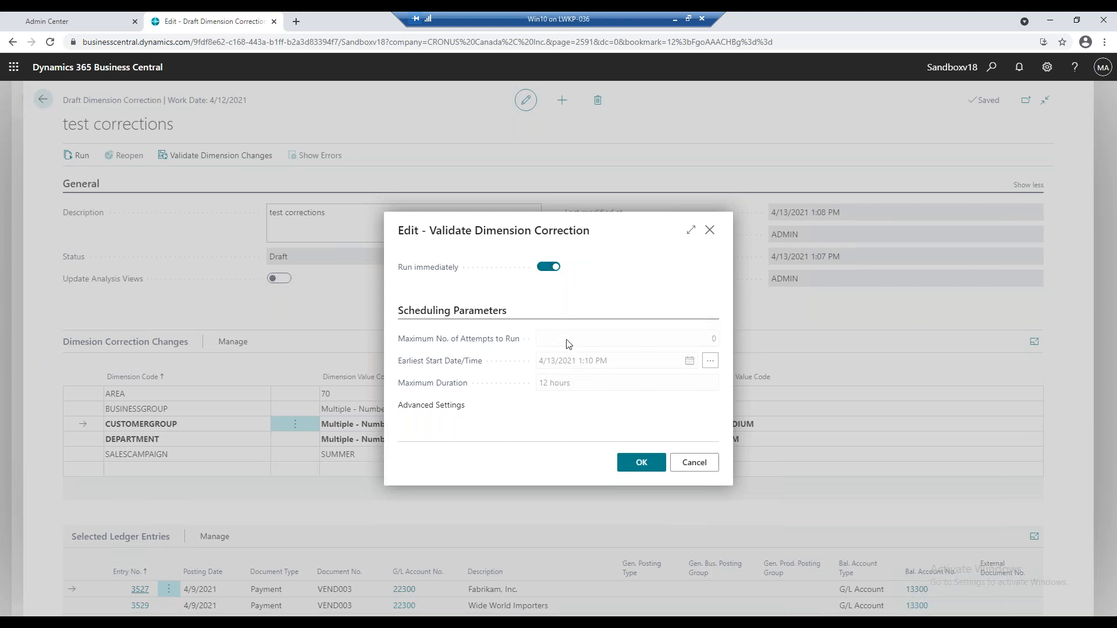
left_click(640, 465)
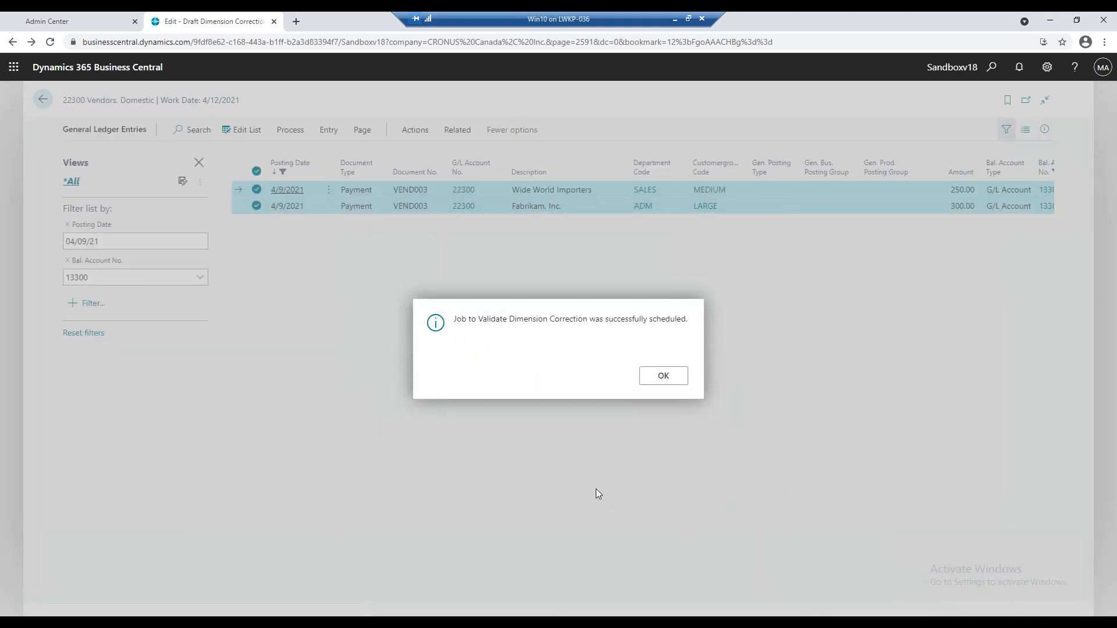
left_click(672, 381)
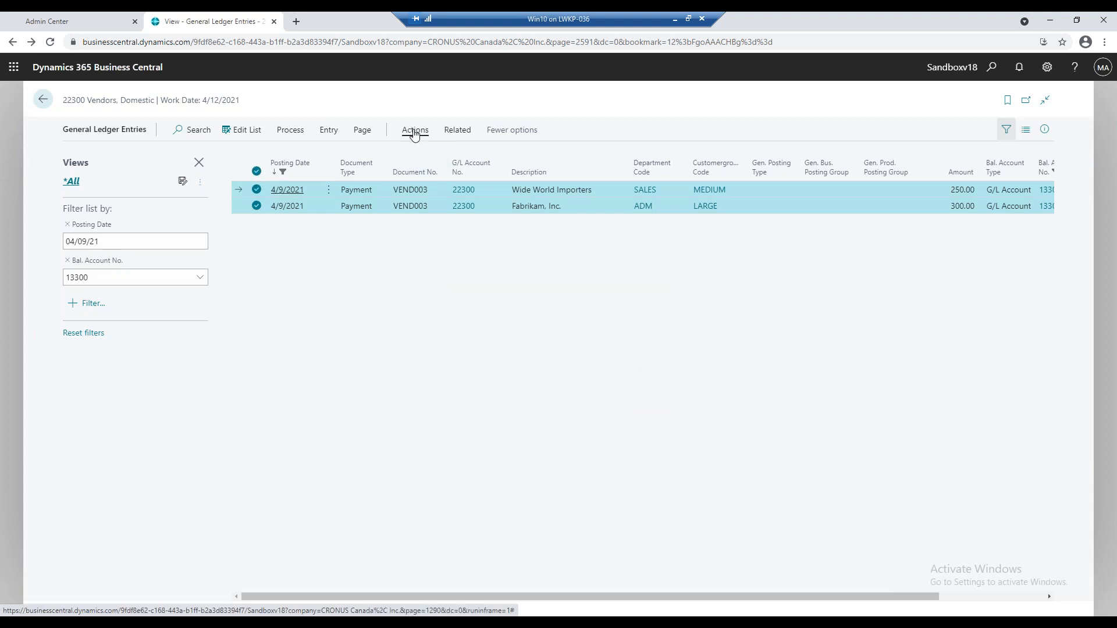
left_click(327, 135)
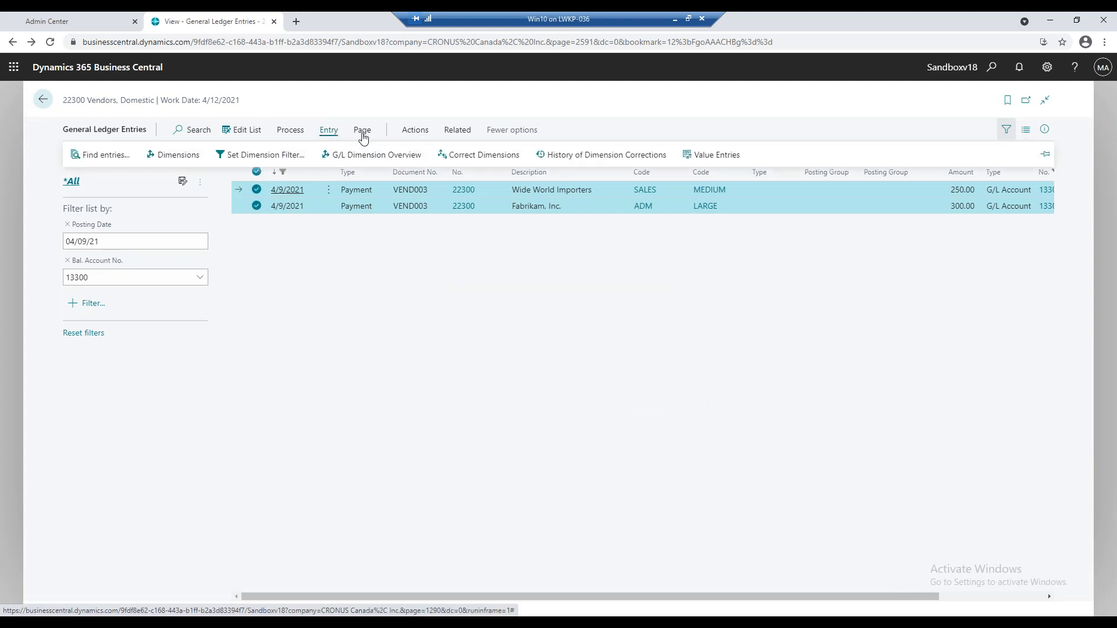
left_click(485, 156)
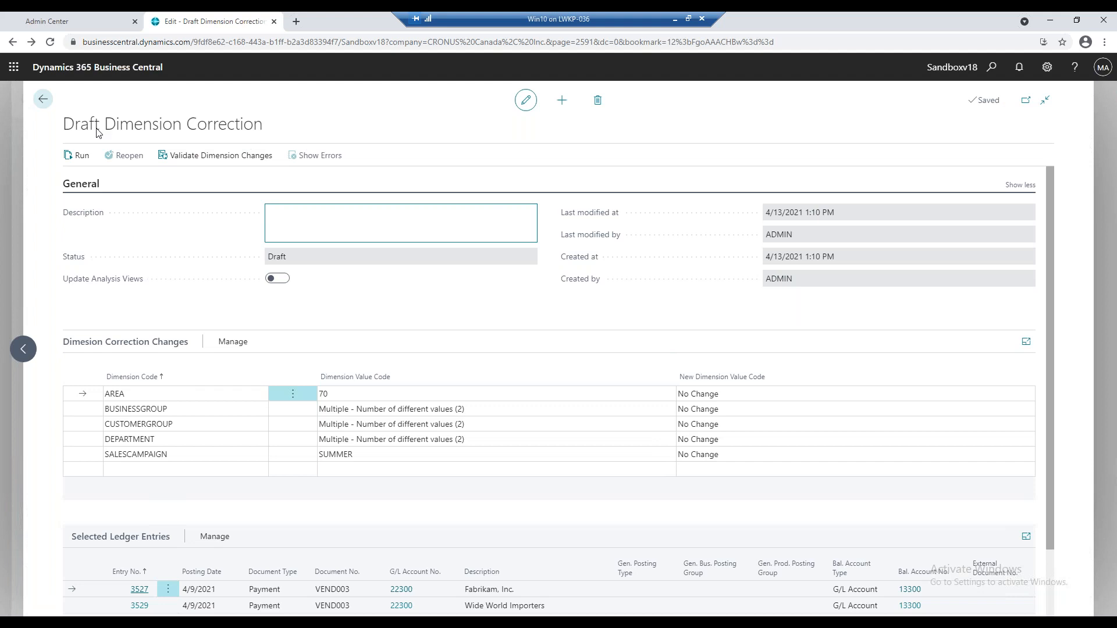
left_click(43, 99)
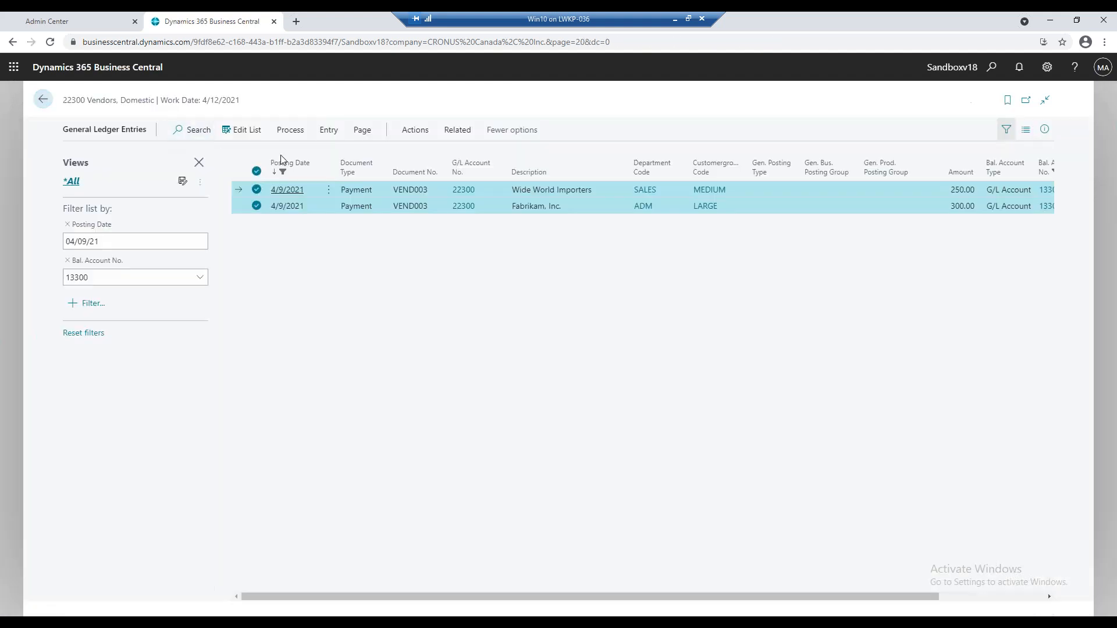
Examine the history of dimension corrections for the selected ledger entries and return to the general ledger entries.
left_click(328, 130)
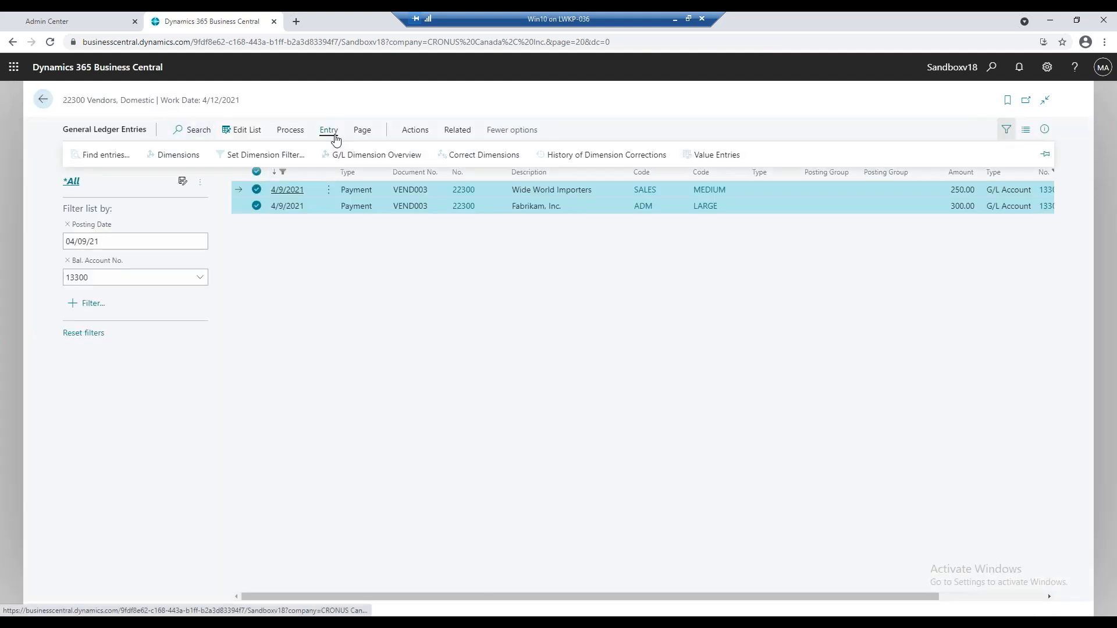
left_click(591, 156)
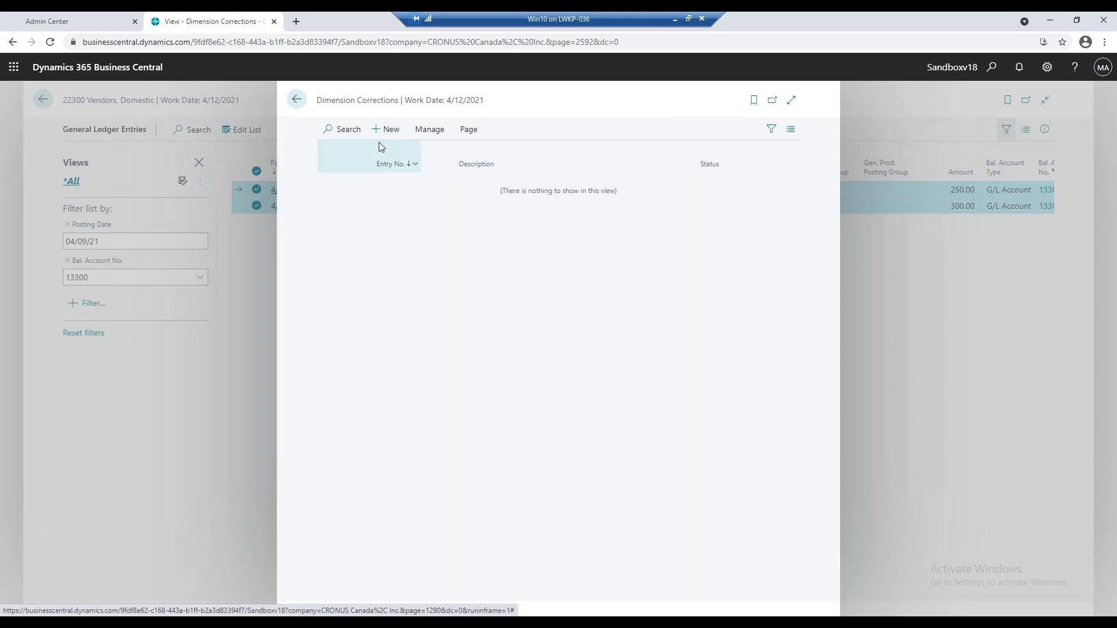
mouse_move(391, 162)
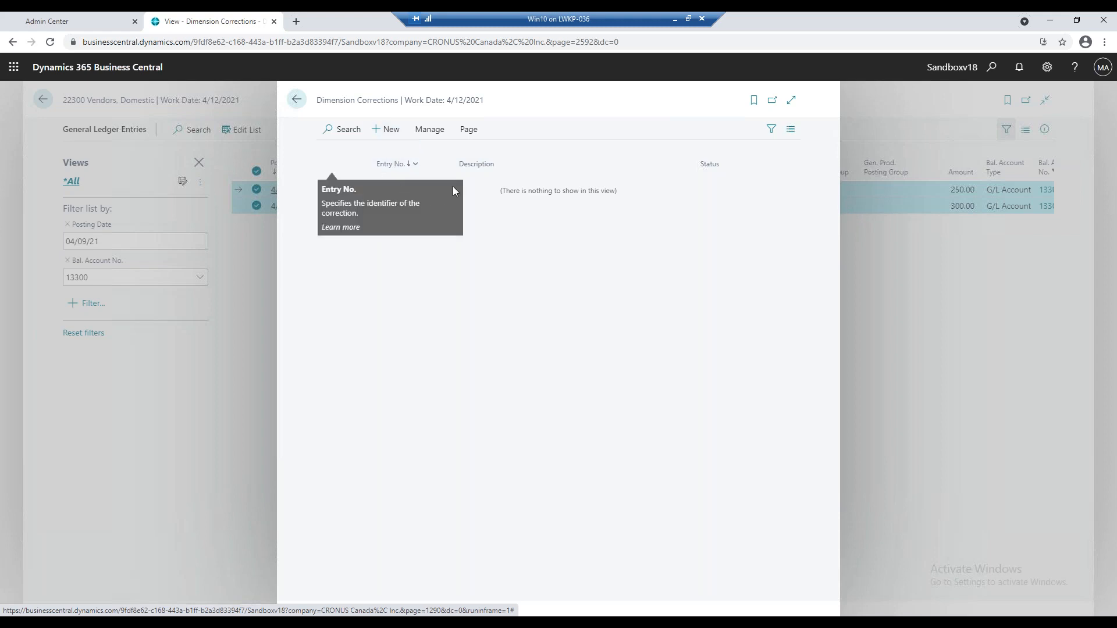
left_click(437, 134)
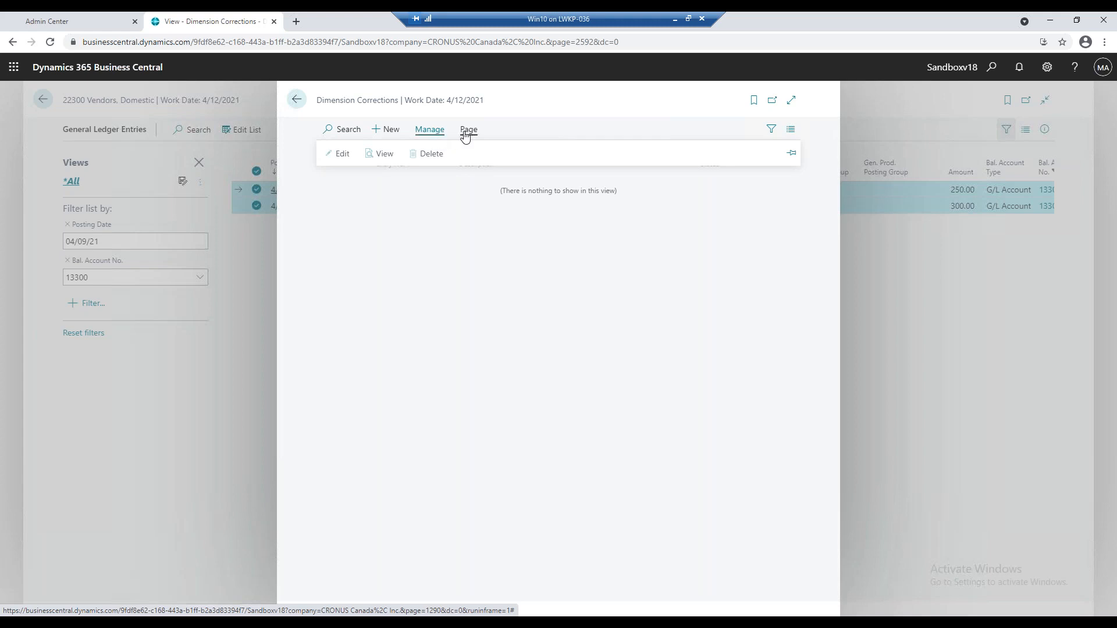
left_click(590, 114)
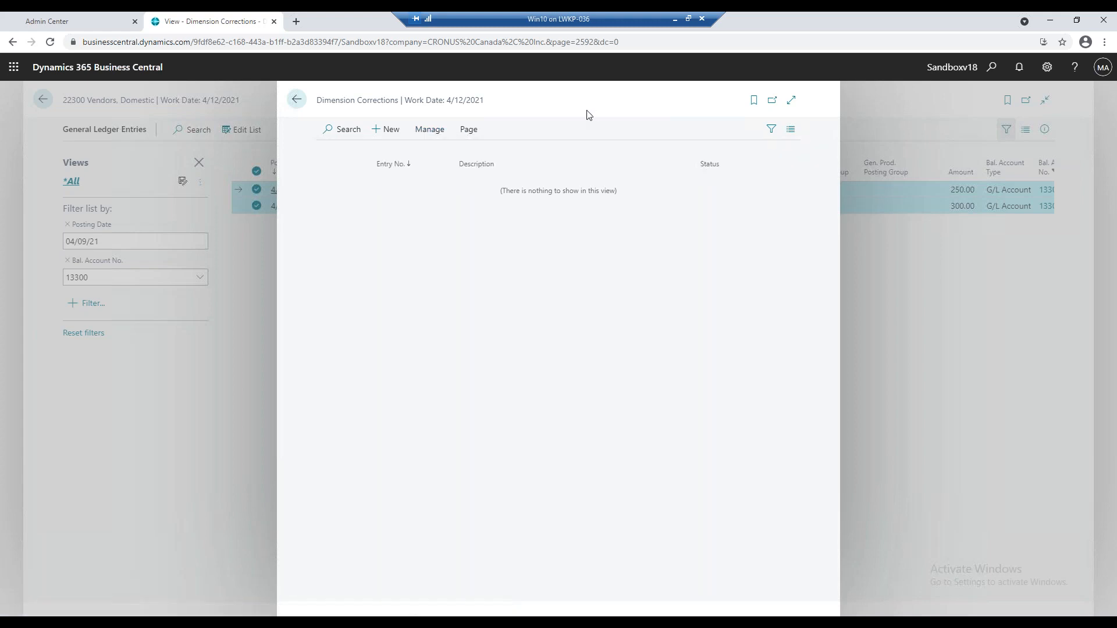
mouse_move(537, 171)
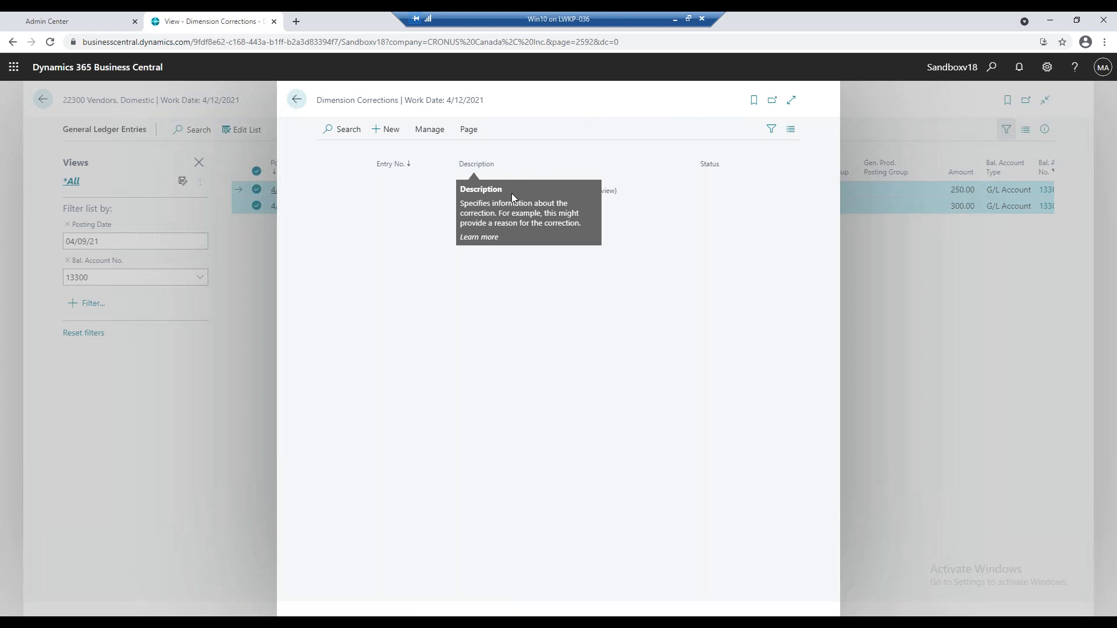
left_click(296, 102)
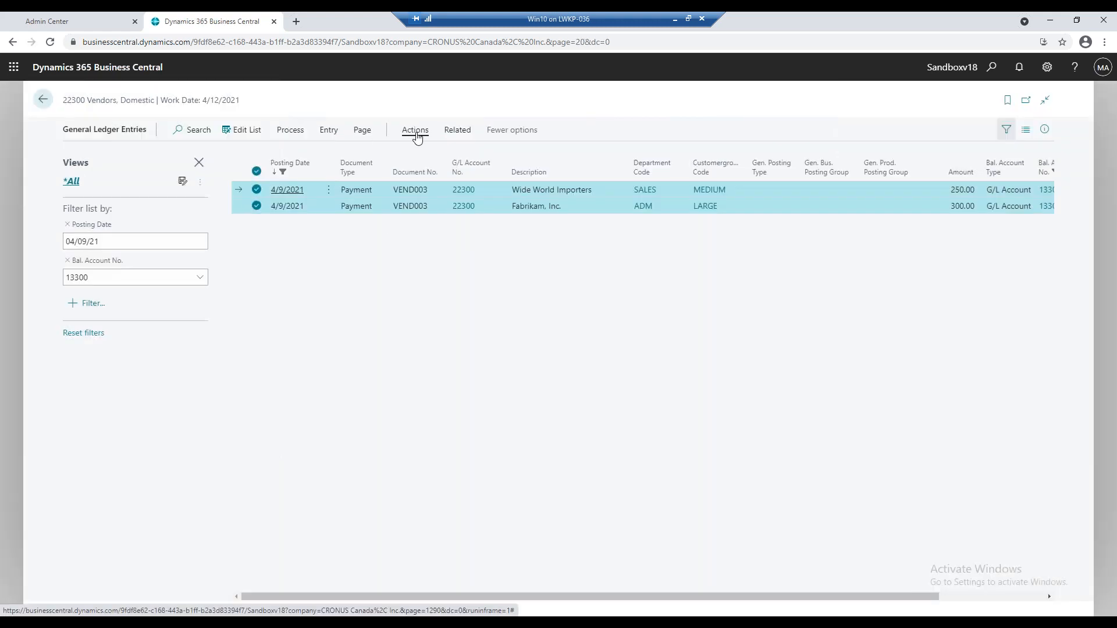
Start a new dimension correction for the two selected ledger entries and describe it as "test corrections".
left_click(416, 134)
left_click(328, 135)
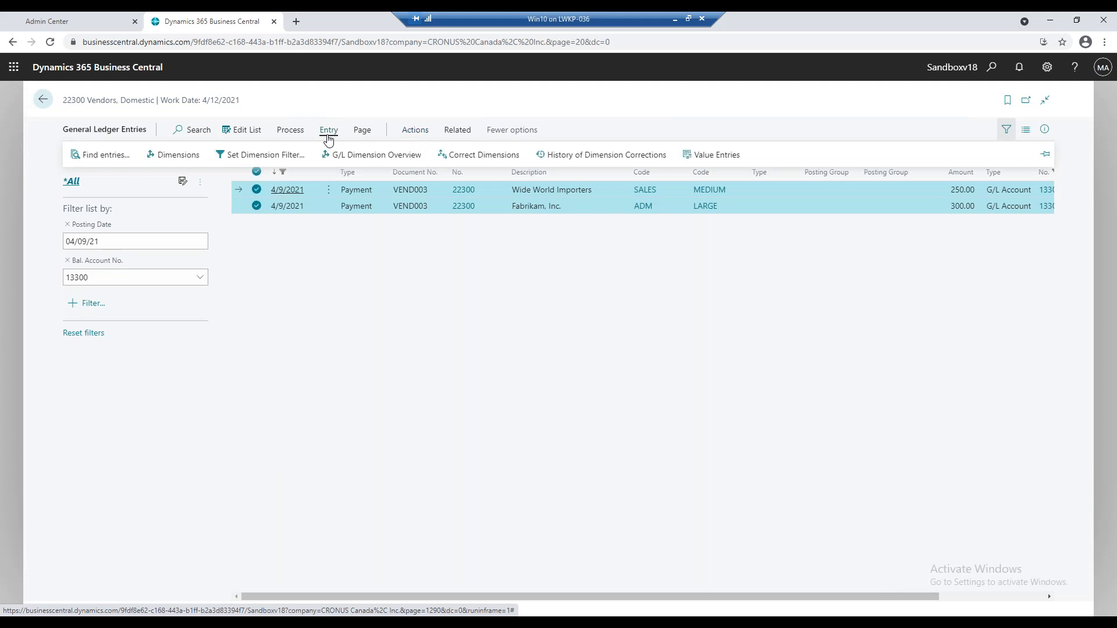
left_click(452, 156)
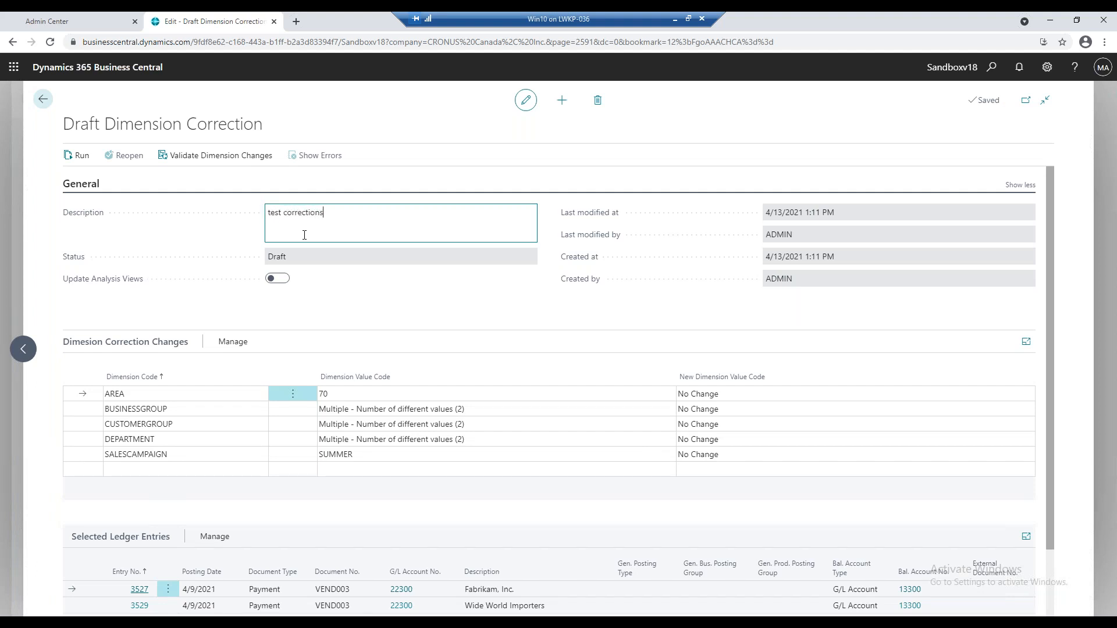
key("Tab")
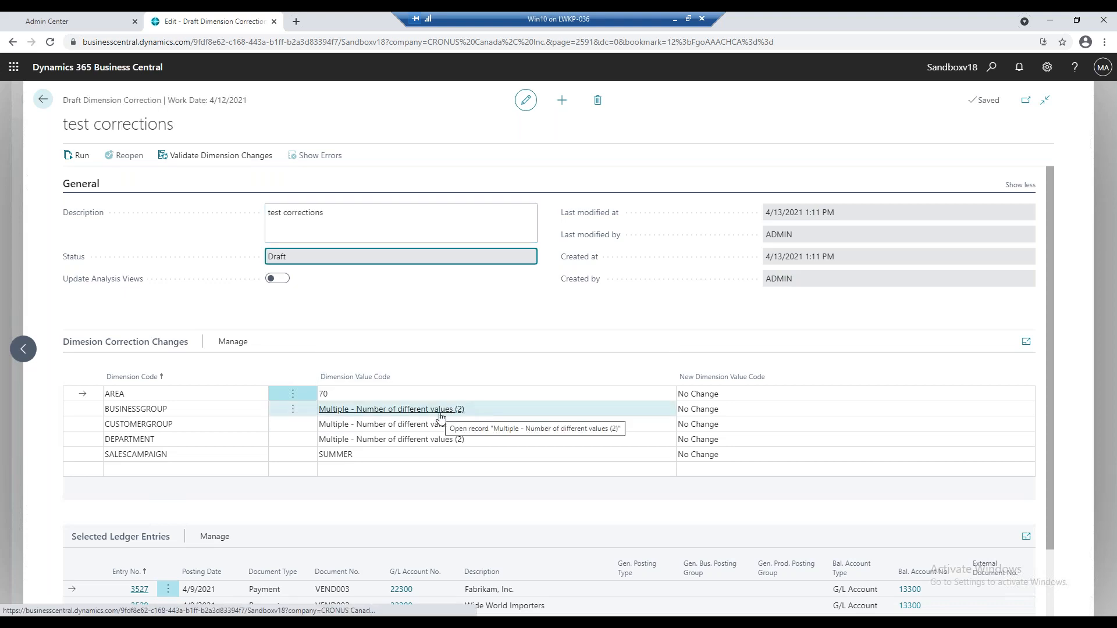
Check the entries' BUSINESSGROUP and CUSTOMERGROUP values and set the new CUSTOMERGROUP value to MEDIUM in the new draft correction.
left_click(441, 416)
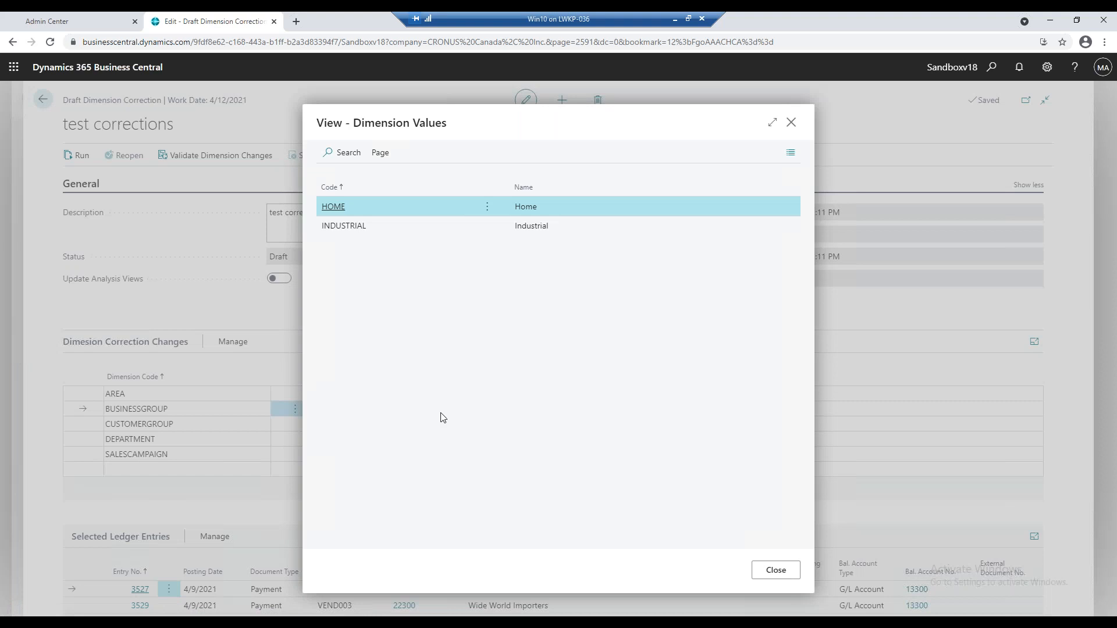
left_click(790, 123)
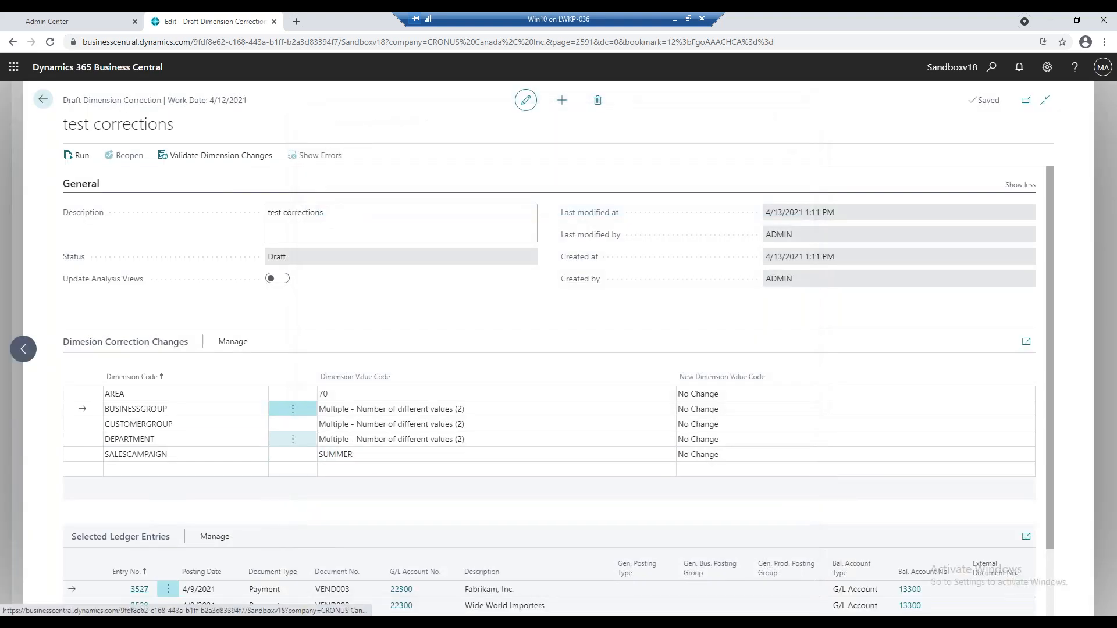
left_click(399, 428)
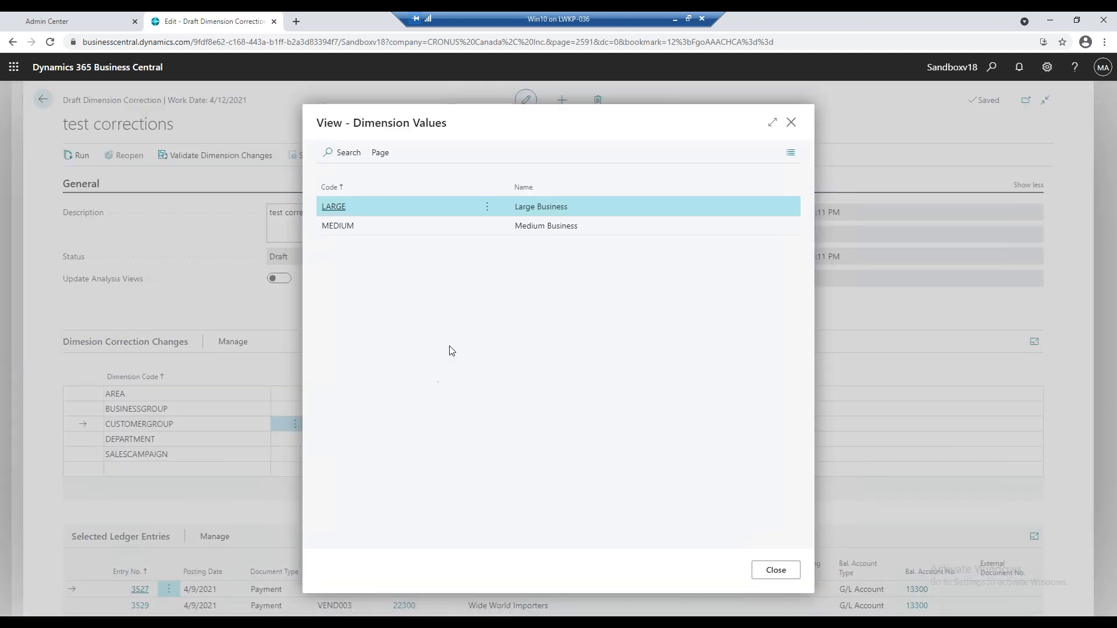
left_click(779, 571)
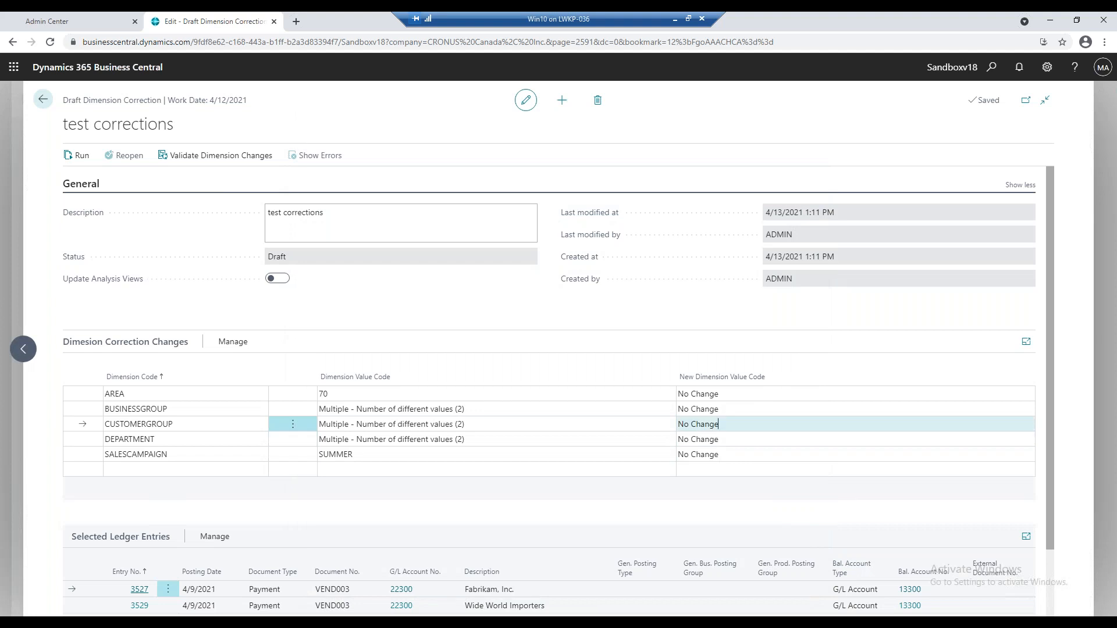
left_click(1026, 424)
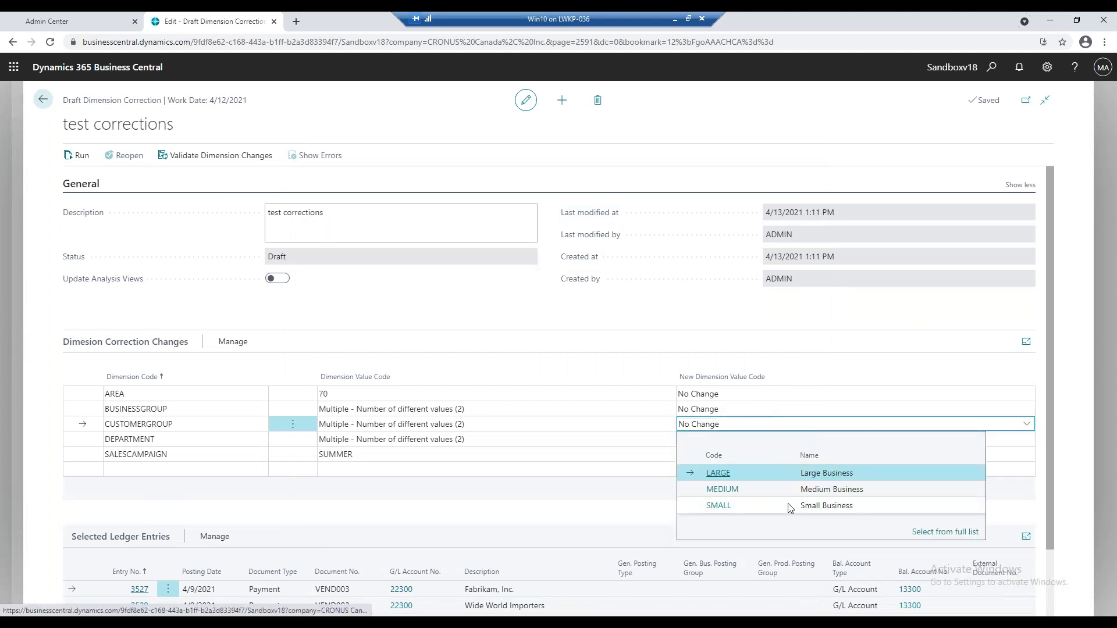
left_click(768, 490)
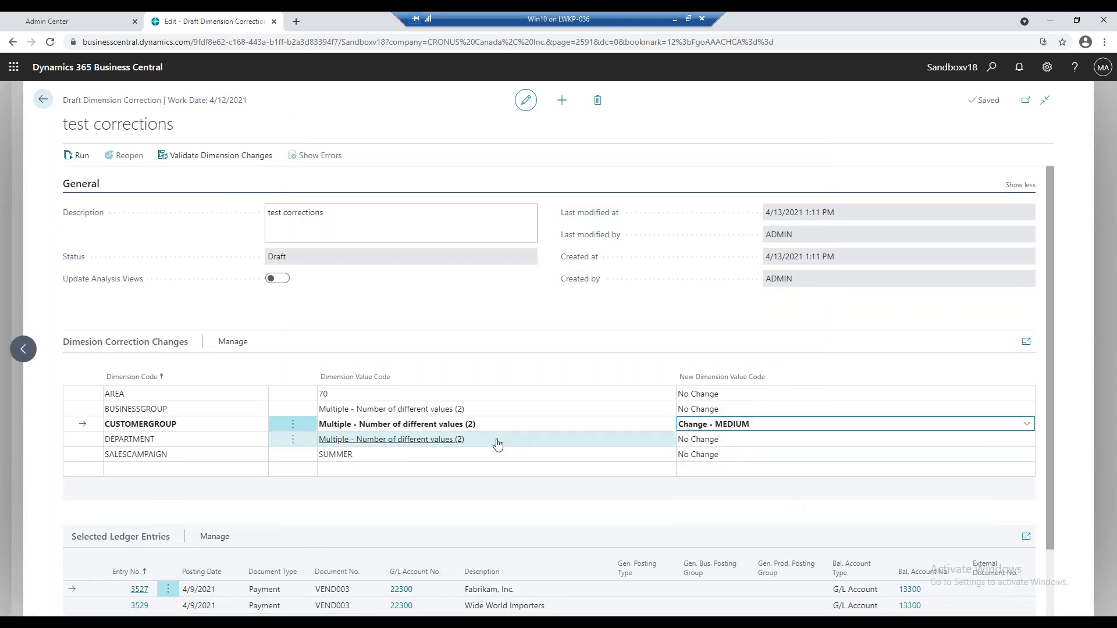
Check the entries' DEPARTMENT values and set the new DEPARTMENT value to ADM in the draft correction.
left_click(447, 441)
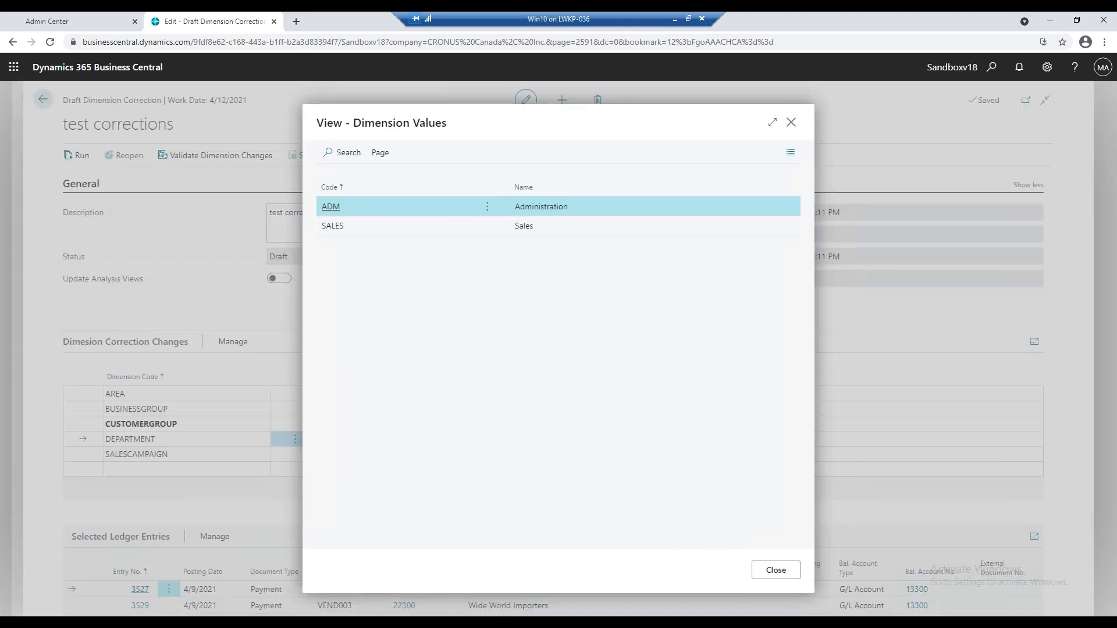
left_click(775, 570)
left_click(942, 438)
left_click(1026, 439)
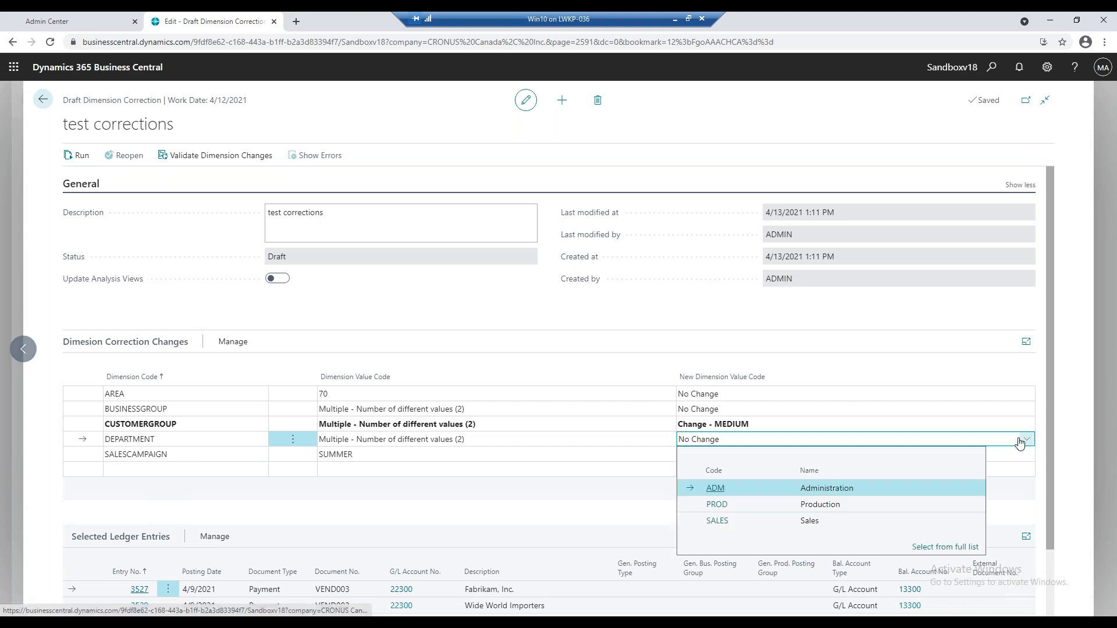
left_click(758, 492)
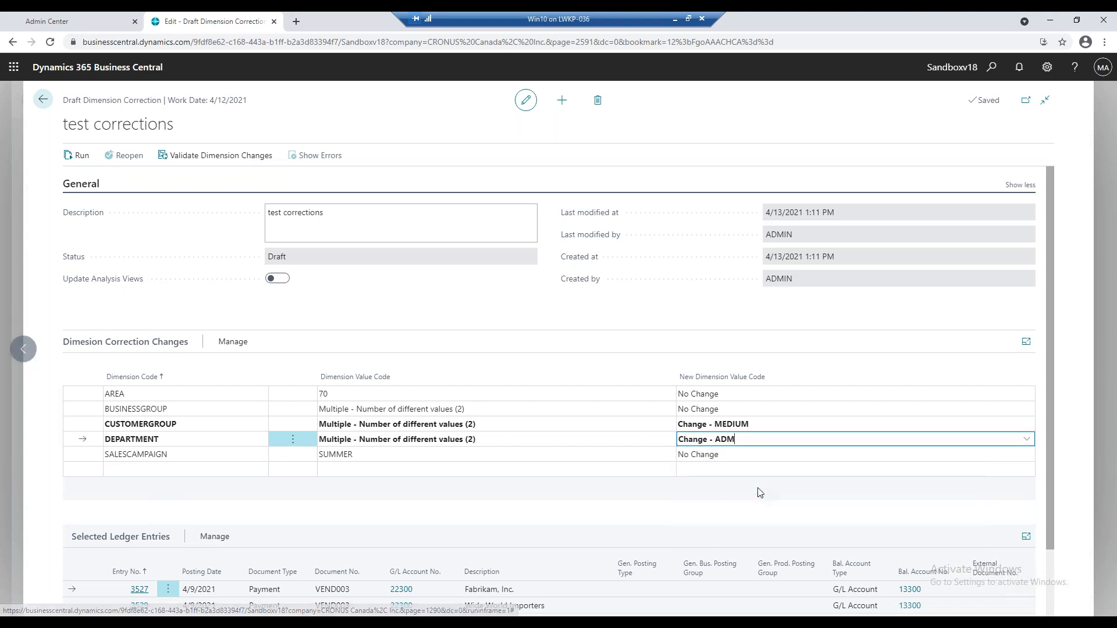
scroll(525, 487, "down", 2)
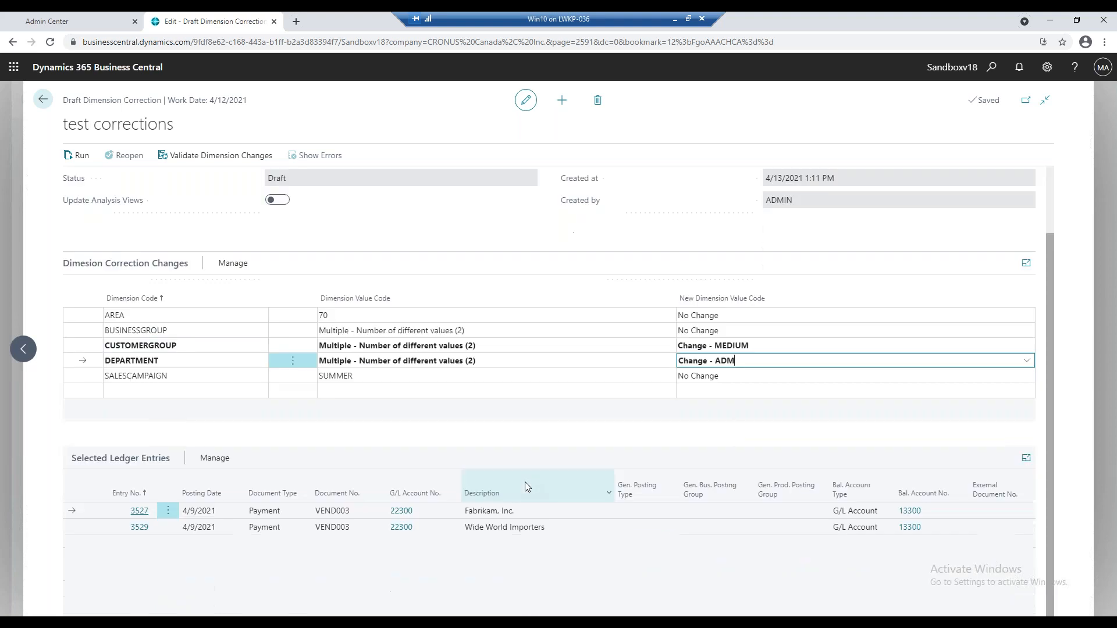
scroll(526, 486, "up", 2)
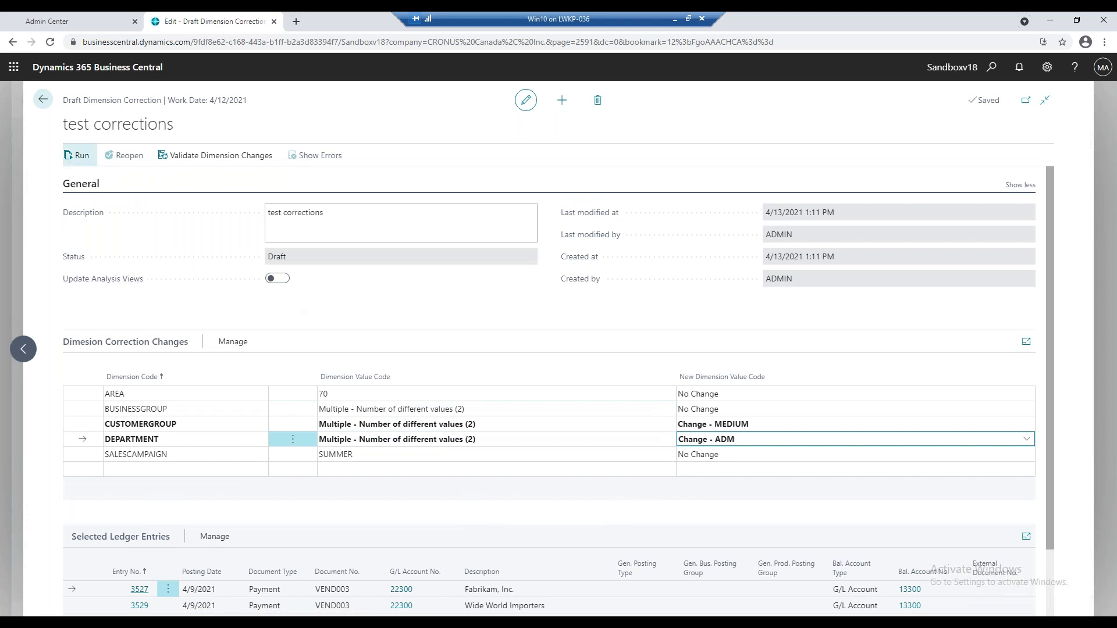
Run the dimension correction with the earliest start at 4/13/2021 1:12 PM and the job set to run immediately.
left_click(85, 162)
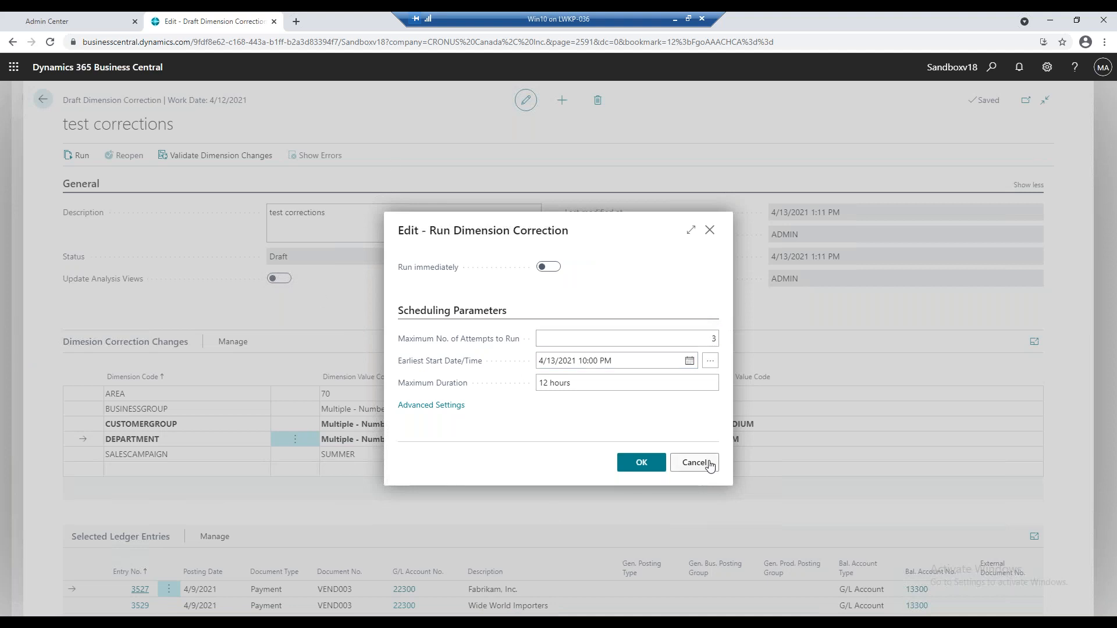
left_click(591, 361)
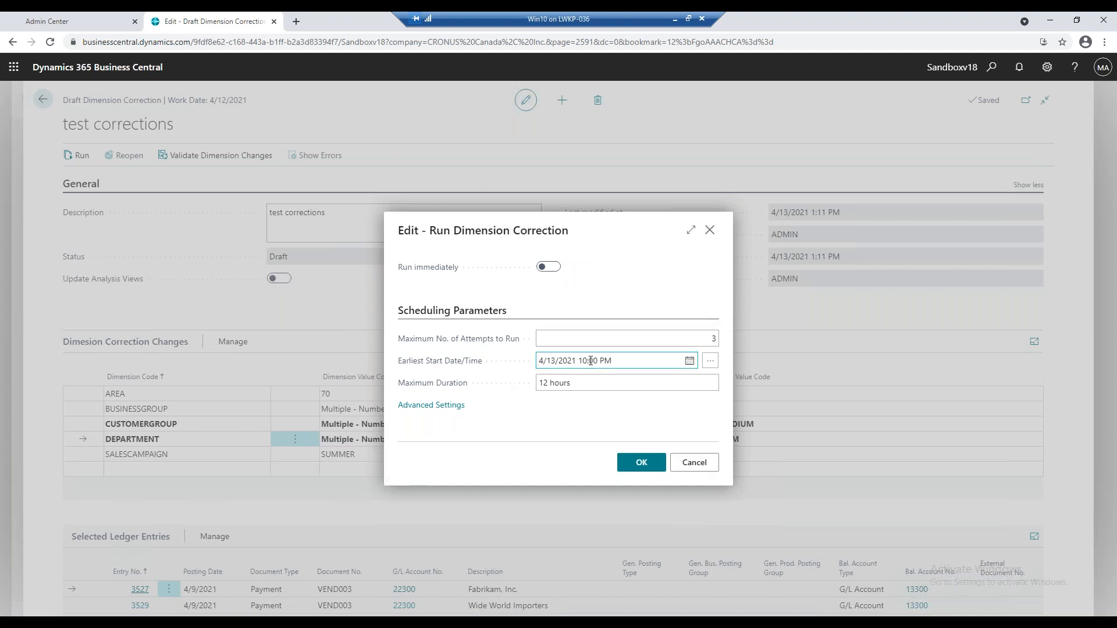
left_click(632, 361)
left_click(631, 361)
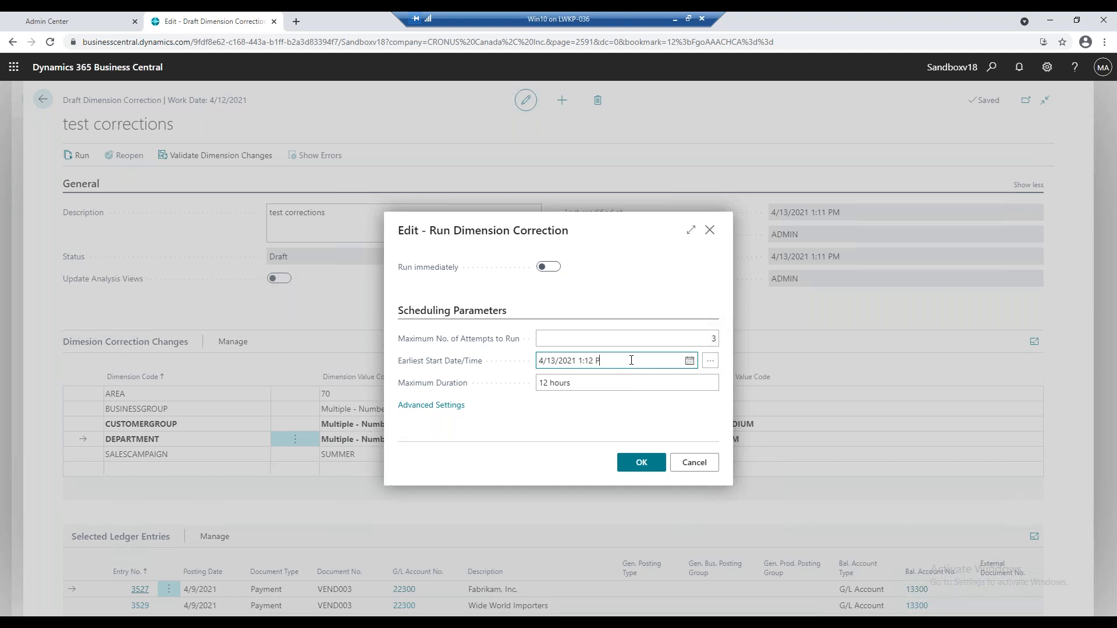
key("Tab")
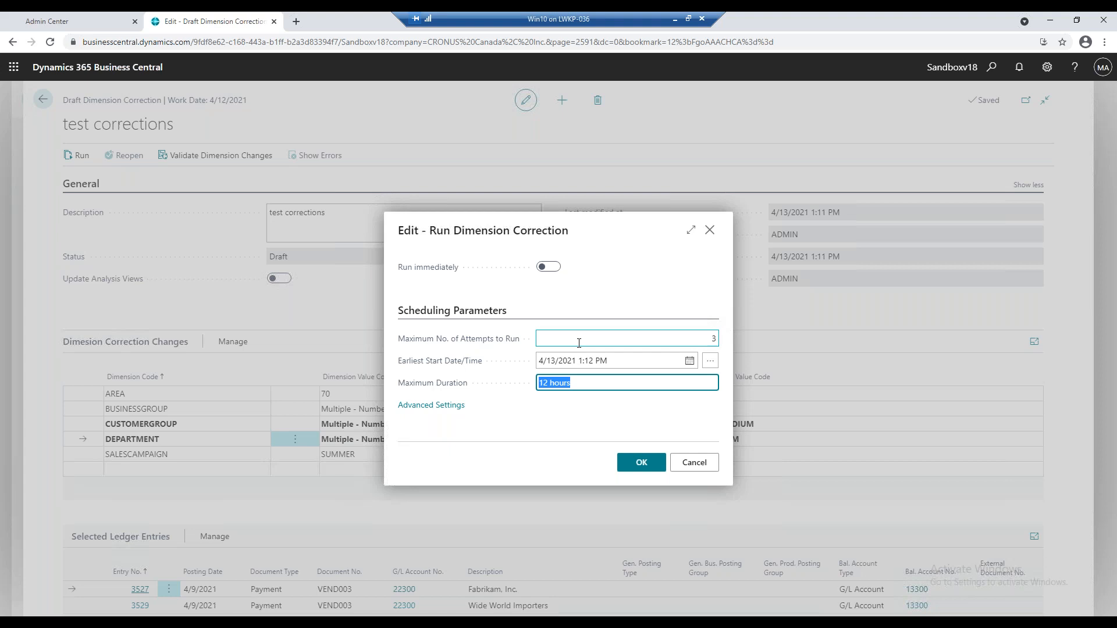
left_click(552, 268)
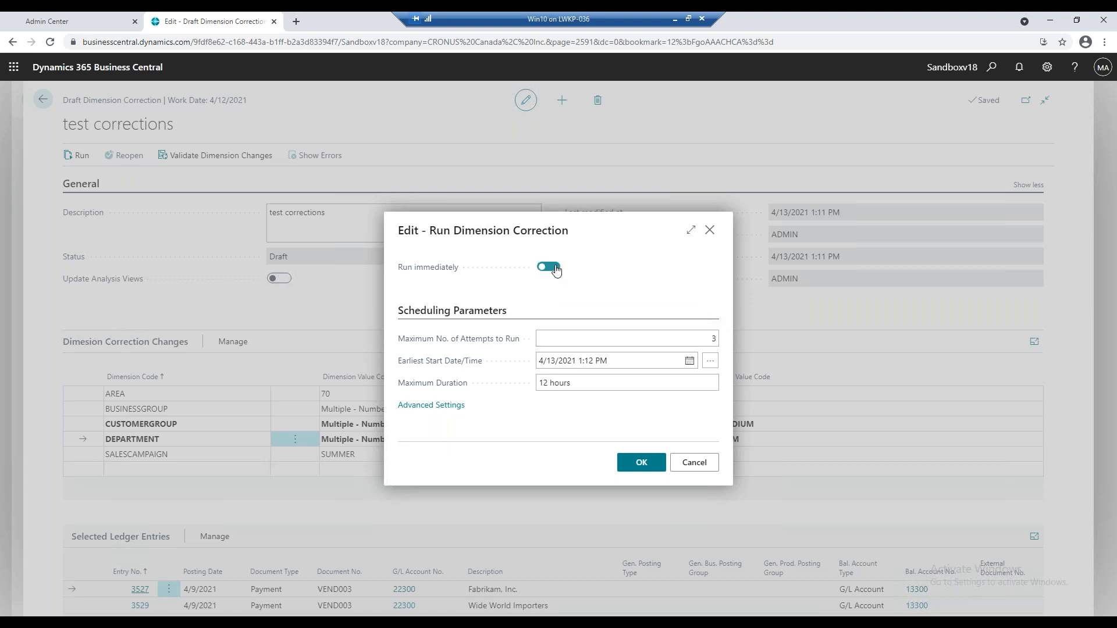
left_click(626, 473)
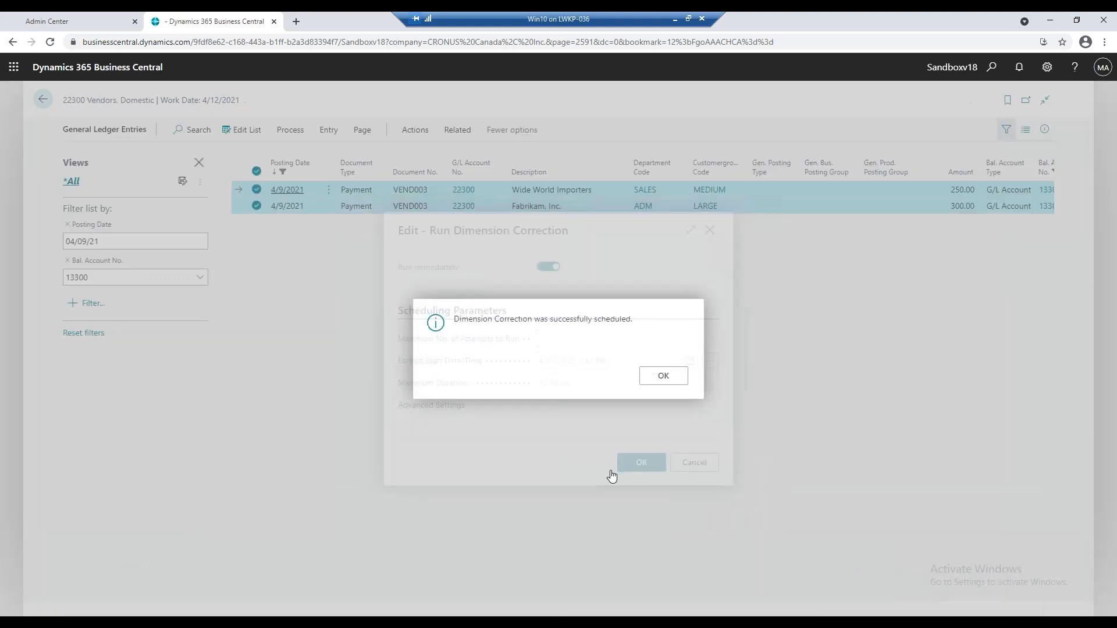
left_click(651, 379)
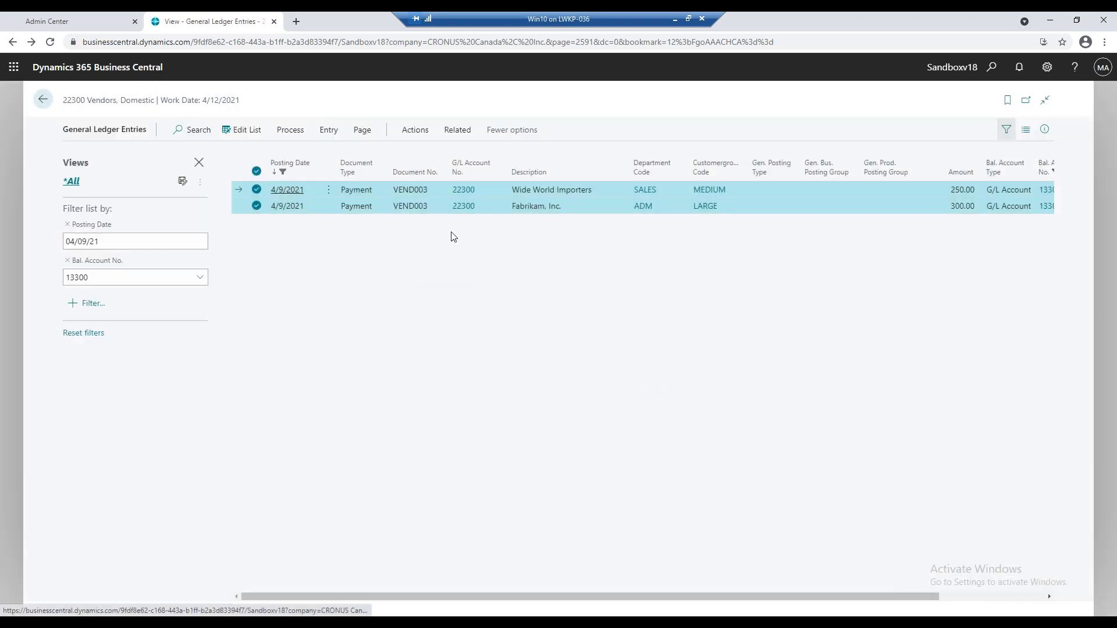
Look at the history of dimension corrections for the two ledger entries and return to the entry list.
left_click(328, 131)
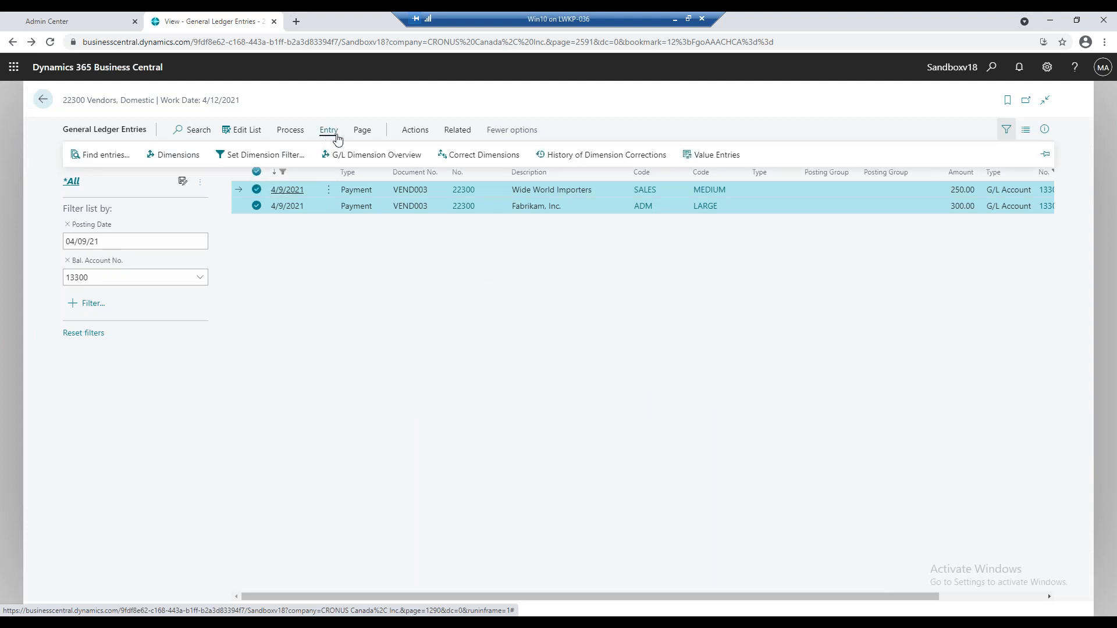
left_click(632, 165)
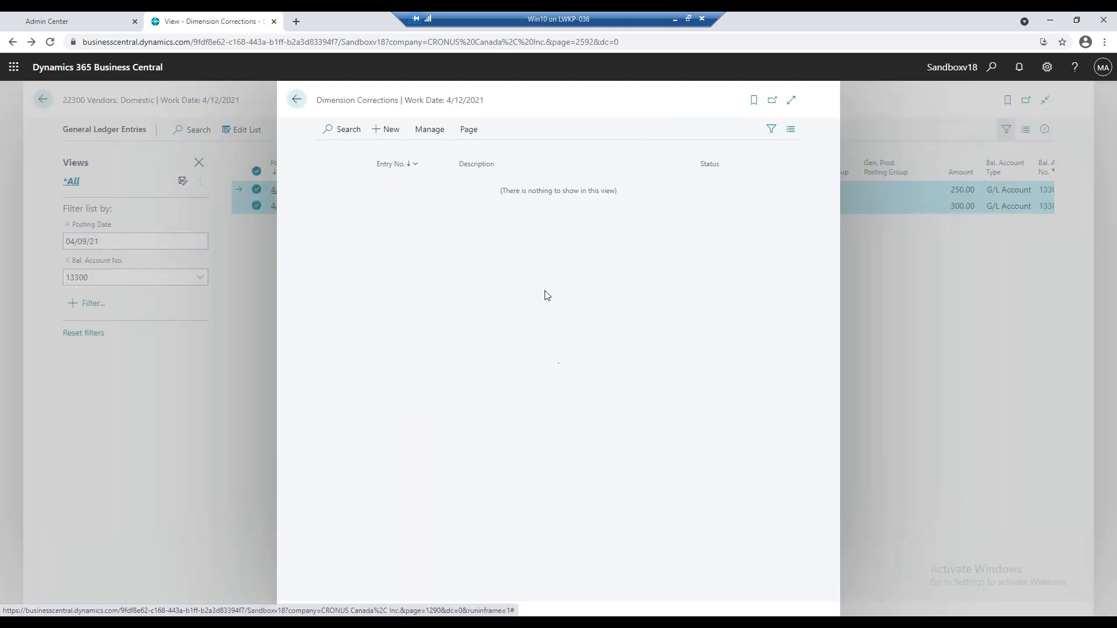
left_click(296, 99)
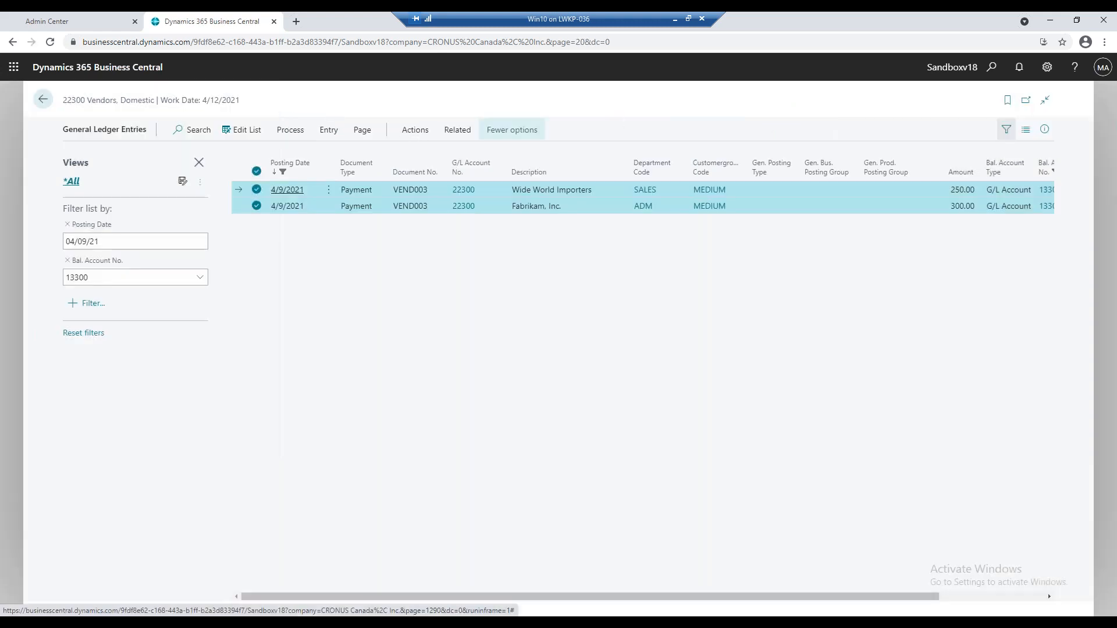
Open a new dimension correction for the two entries to review their dimension values, and return without entering any changes.
left_click(324, 133)
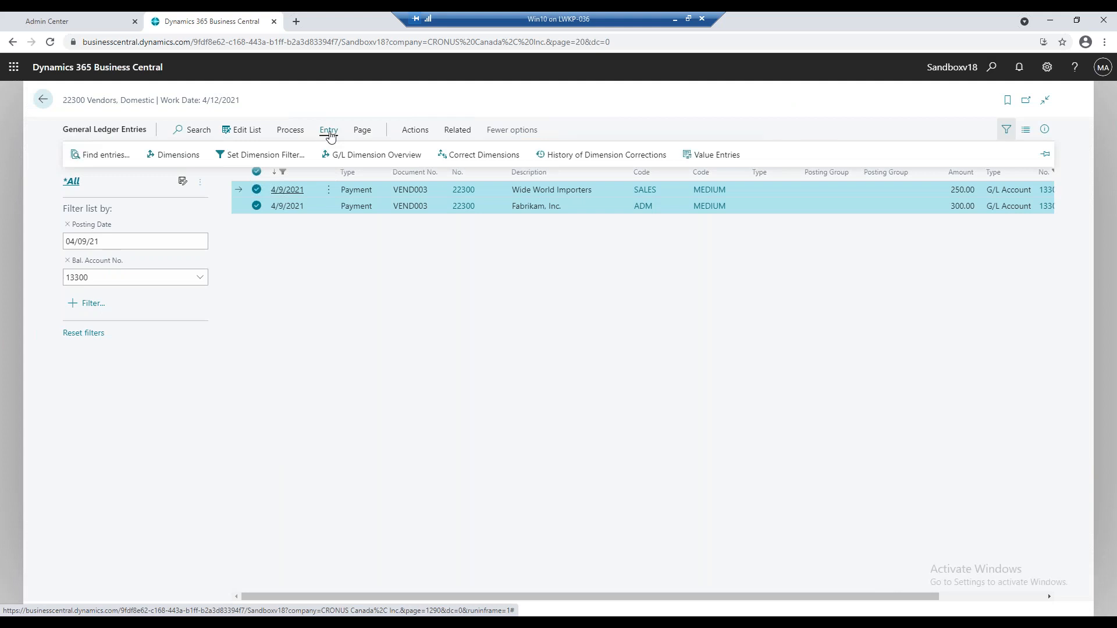
left_click(445, 156)
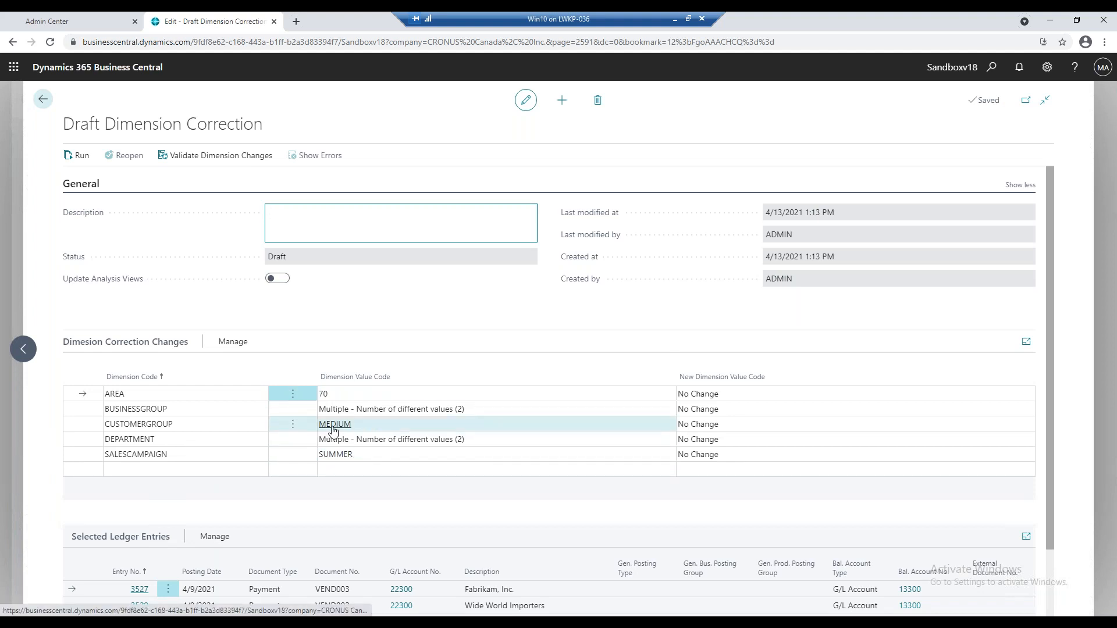
scroll(516, 412, "down", 2)
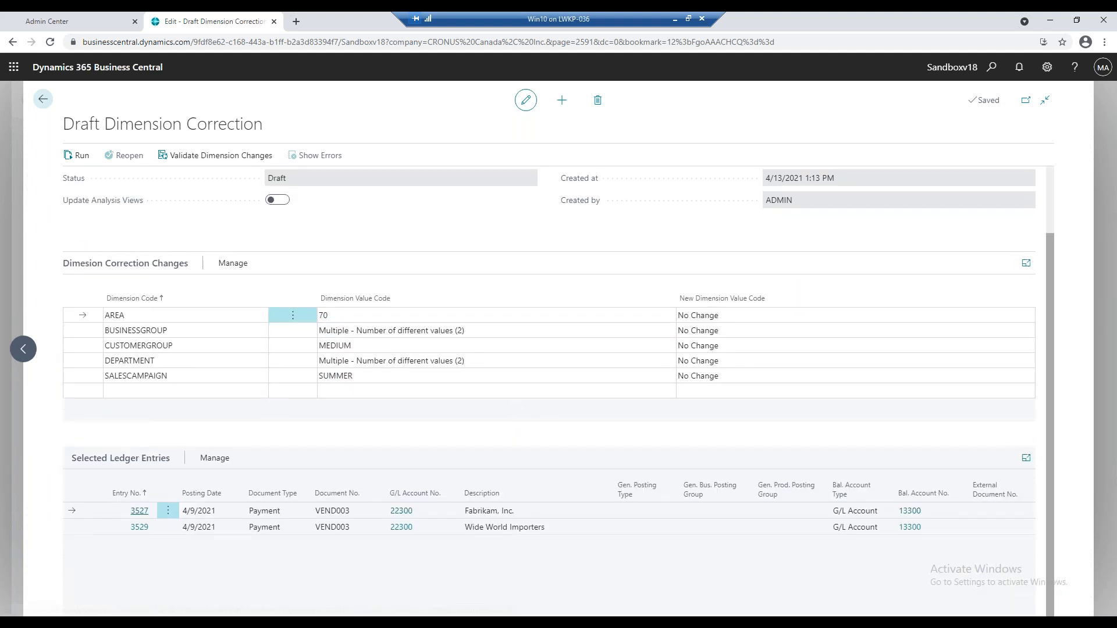
scroll(516, 412, "up", 2)
left_click(42, 100)
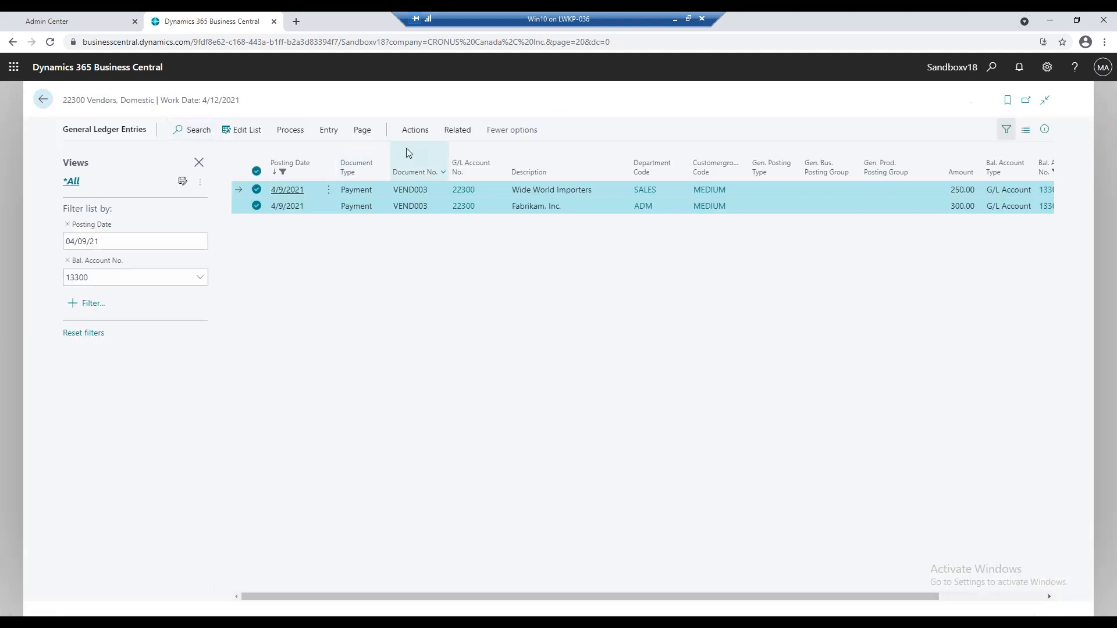
Recheck the dimension correction history of the selected entries and its management options, and return to the general ledger entries.
left_click(329, 132)
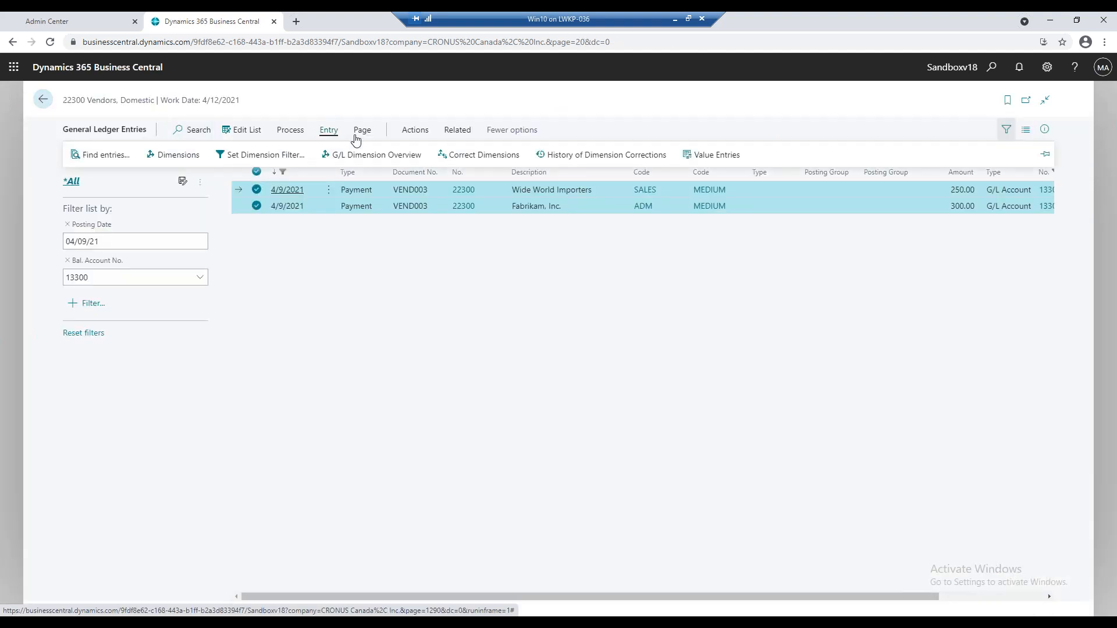
left_click(622, 163)
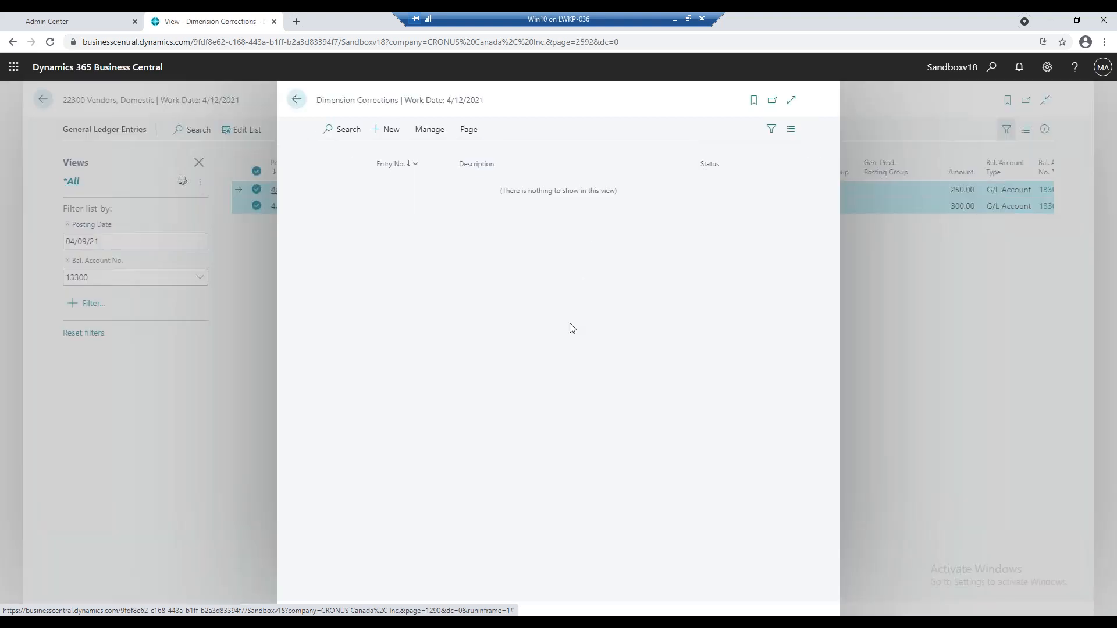
left_click(440, 134)
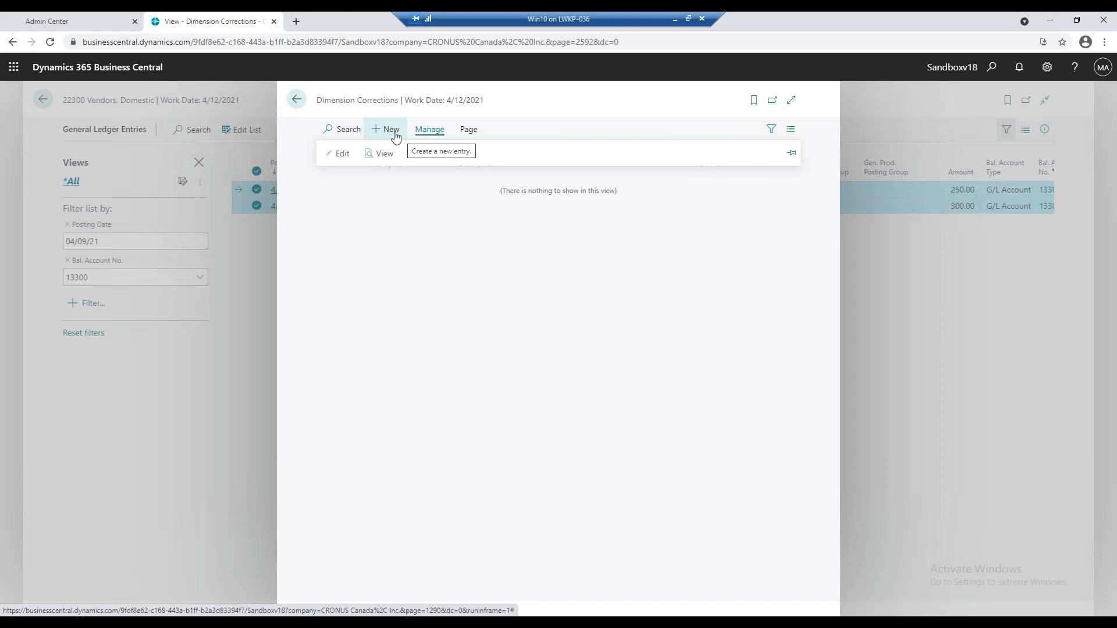
left_click(297, 100)
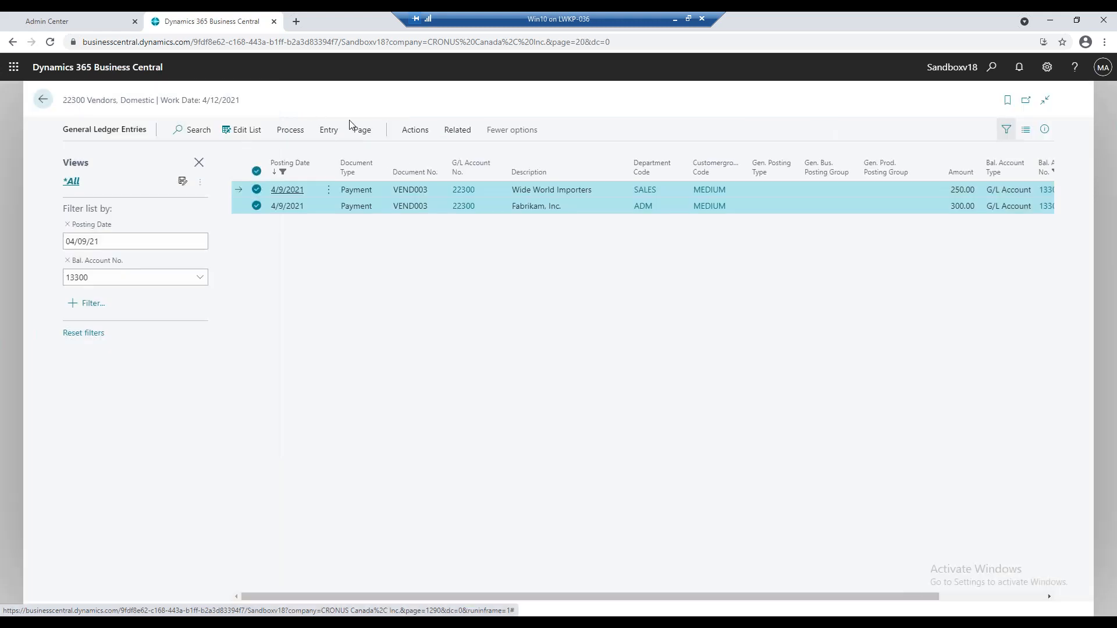
Create another dimension correction for the two selected ledger entries with the description "test corrections".
left_click(329, 131)
left_click(444, 156)
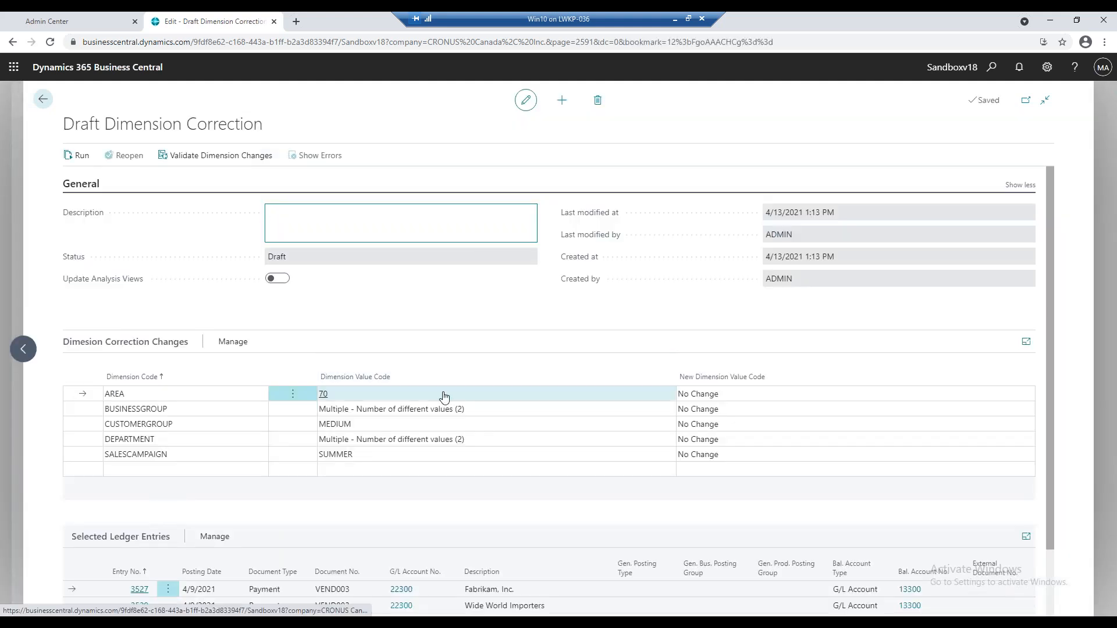
type("test corrections")
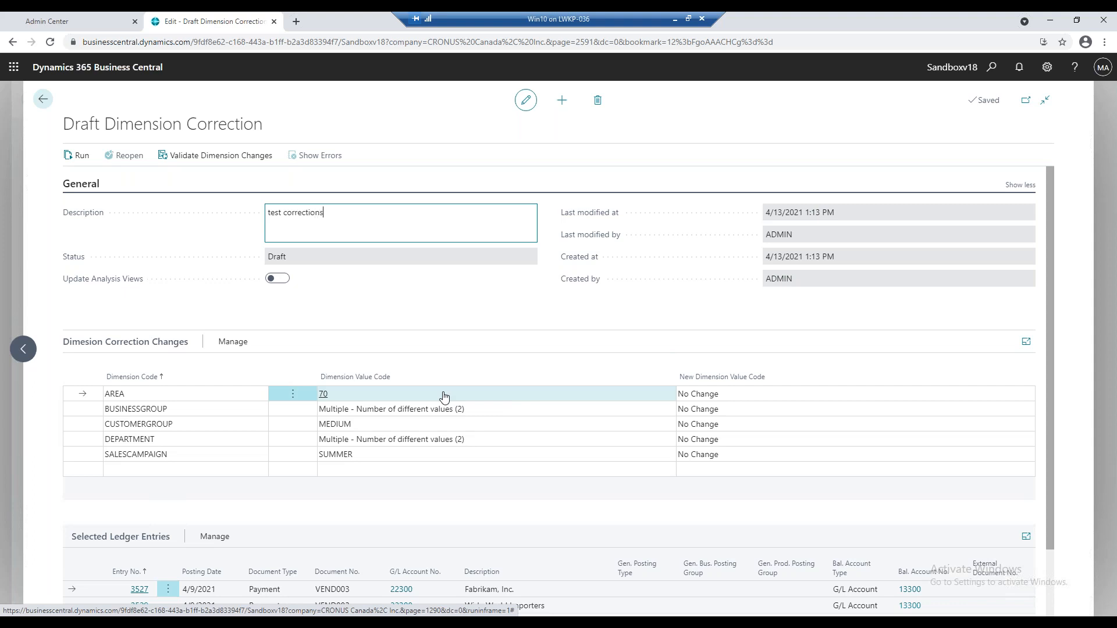
key("Tab")
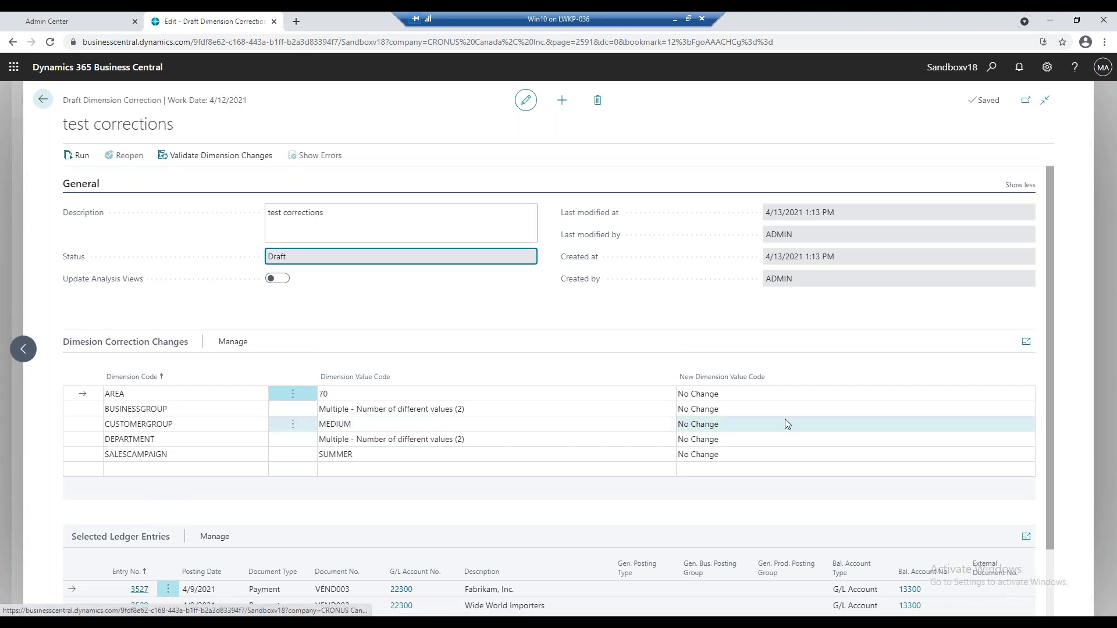
Set the new CUSTOMERGROUP value to LARGE in the draft correction.
left_click(717, 433)
left_click(718, 429)
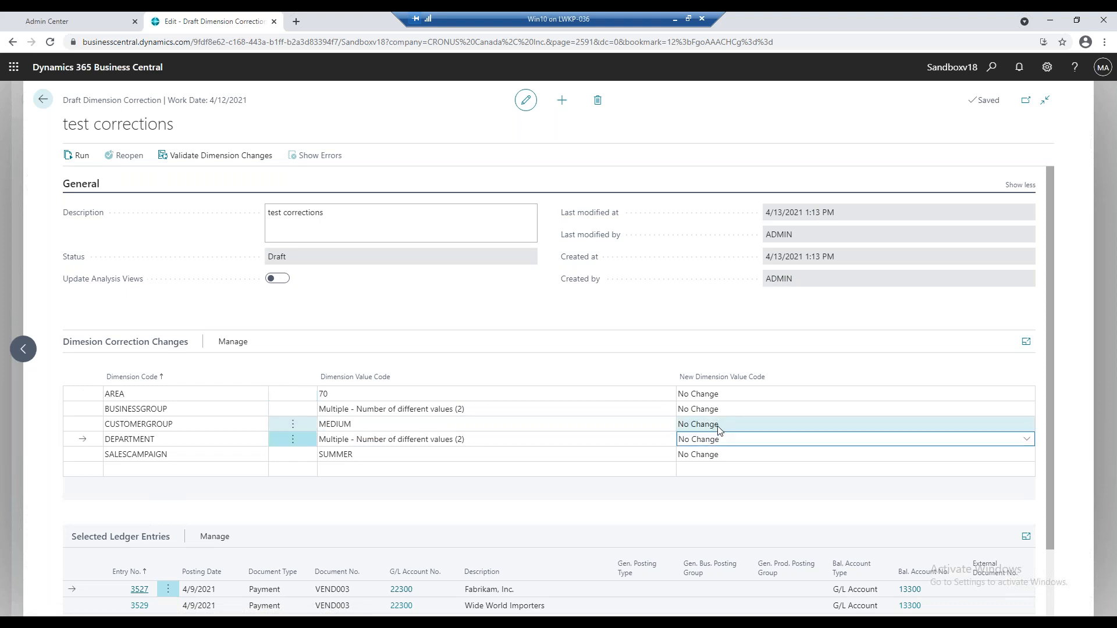
left_click(1026, 424)
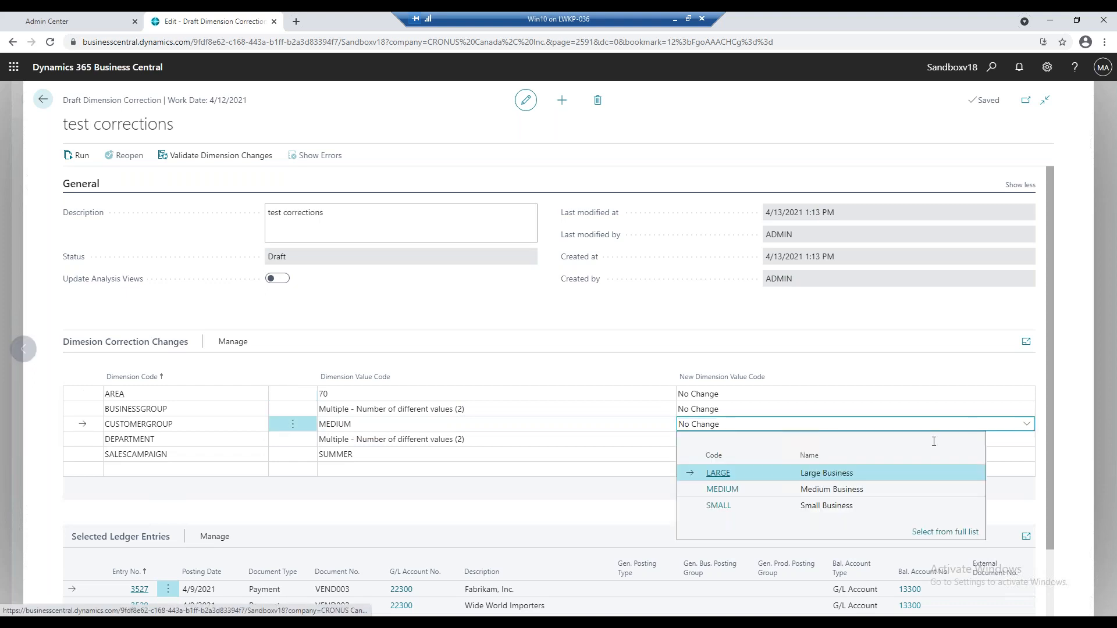
left_click(749, 473)
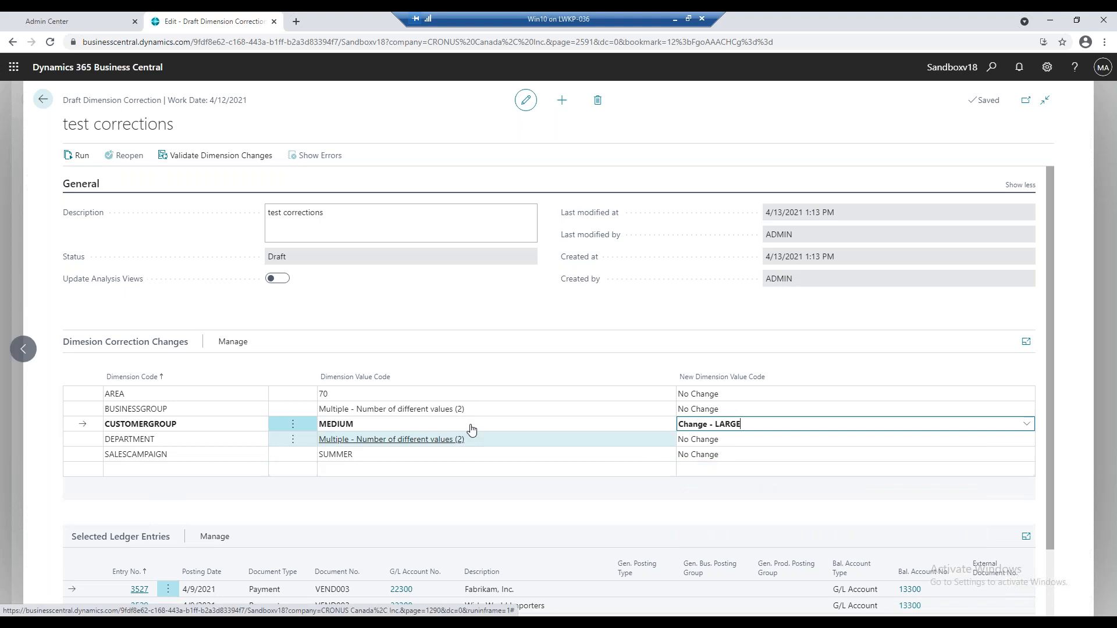
Check which DEPARTMENT values the entries use, set the new DEPARTMENT value to ADM, and review the selected ledger entries.
left_click(464, 440)
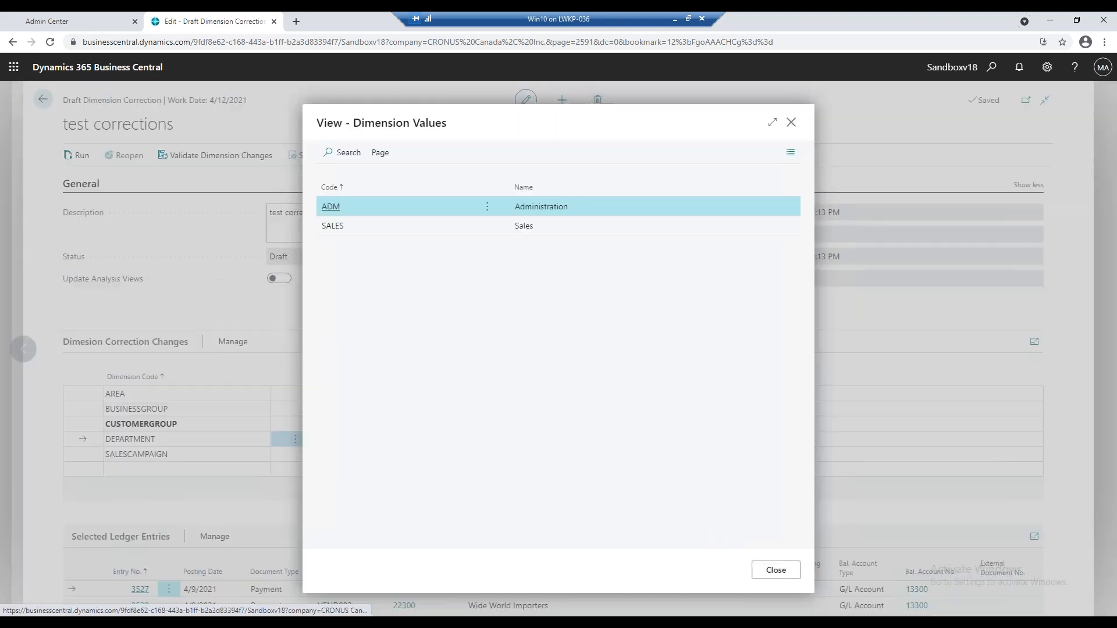
left_click(775, 570)
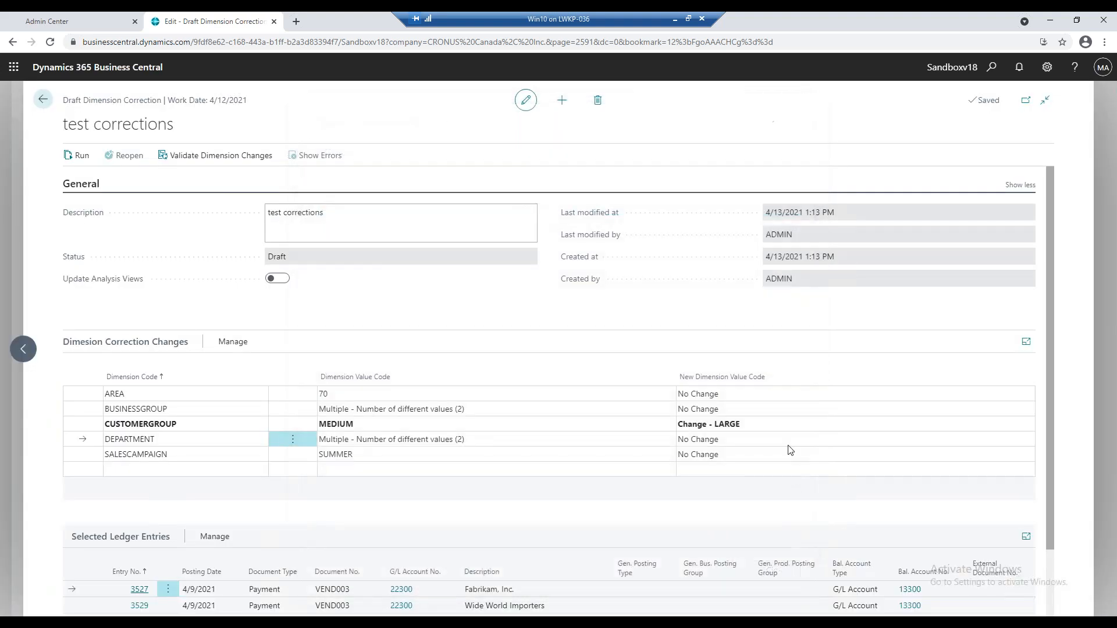
left_click(787, 441)
left_click(787, 440)
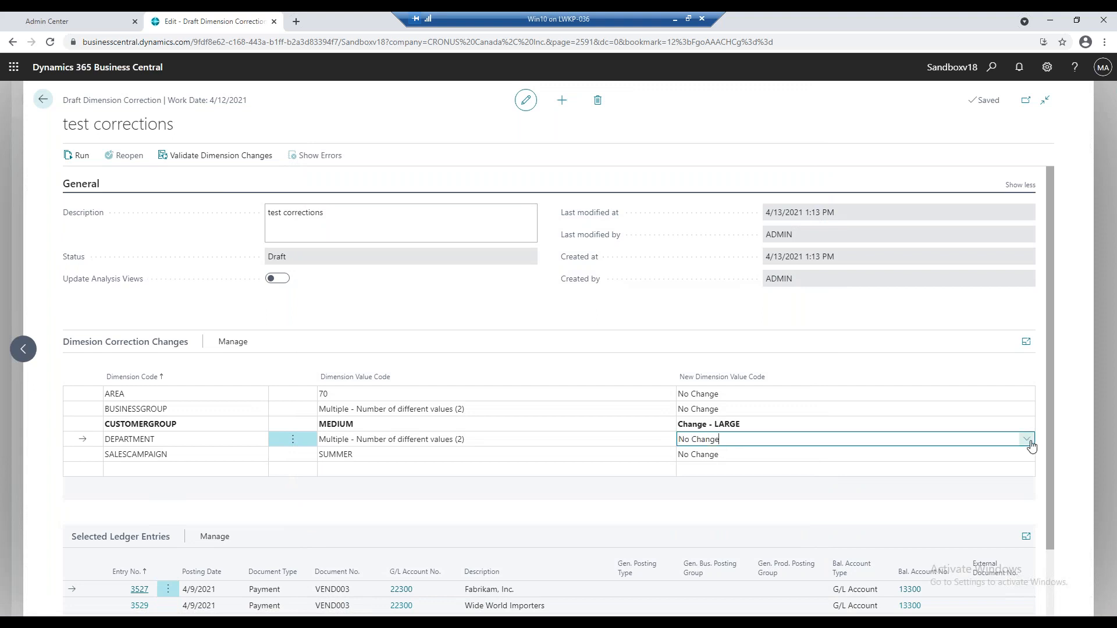
left_click(1030, 444)
left_click(780, 489)
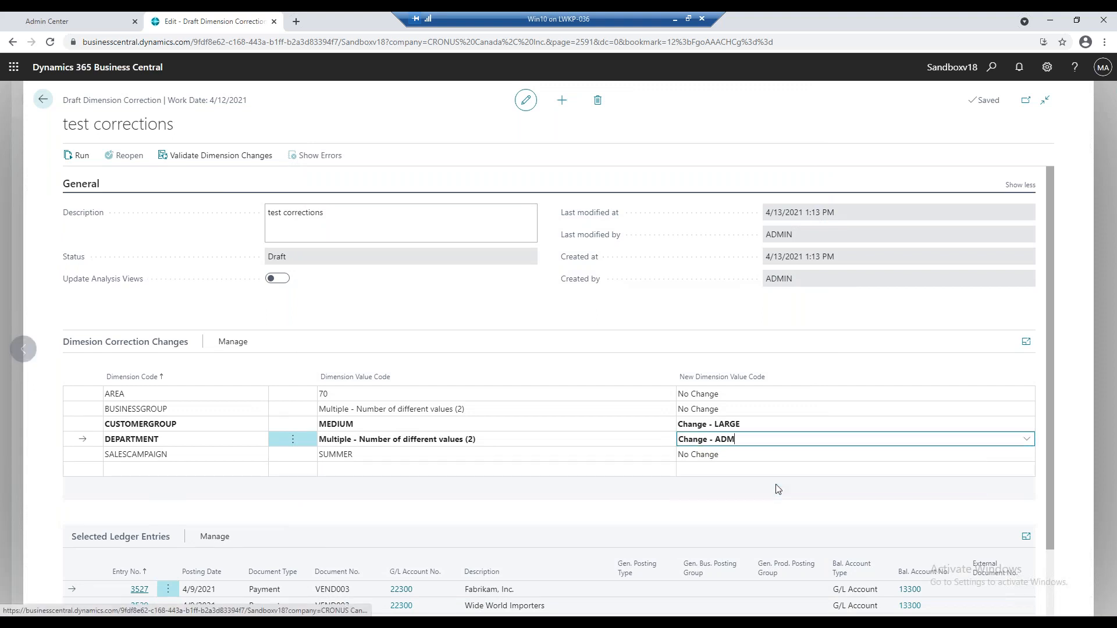
left_click(228, 344)
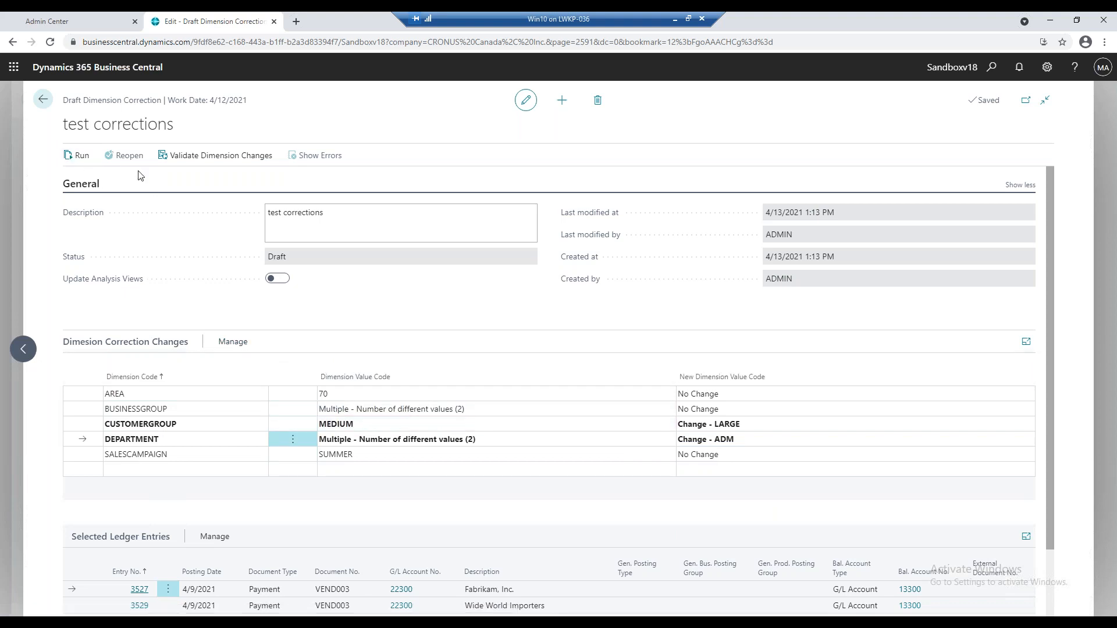
scroll(498, 449, "down", 1)
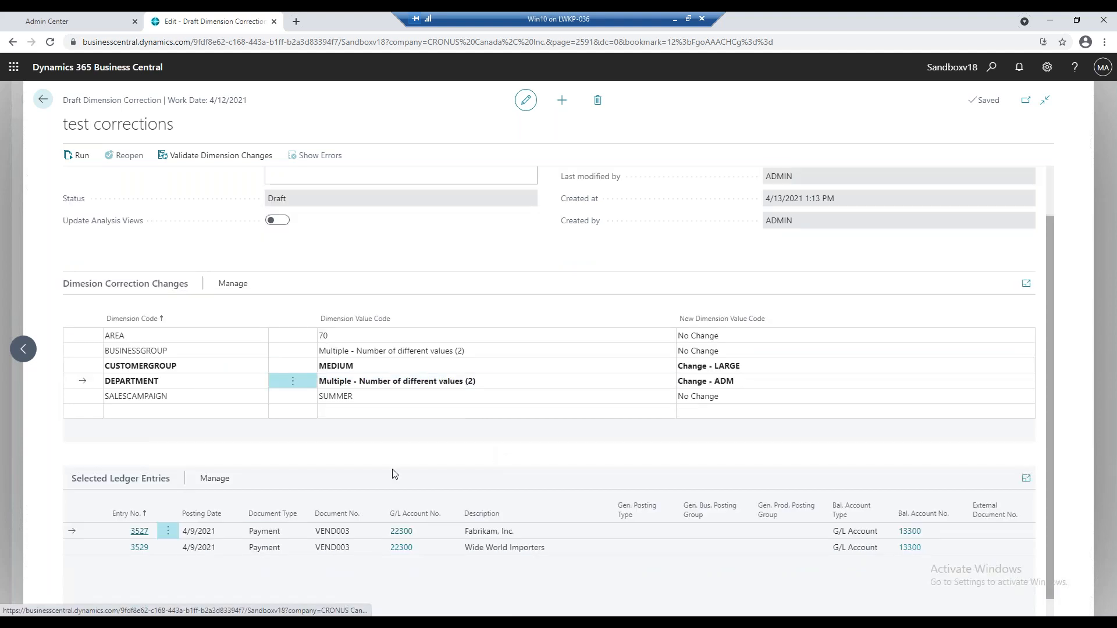
Start running the draft dimension correction and set its earliest start date/time to 4/13/2021 1:14 PM.
left_click(213, 479)
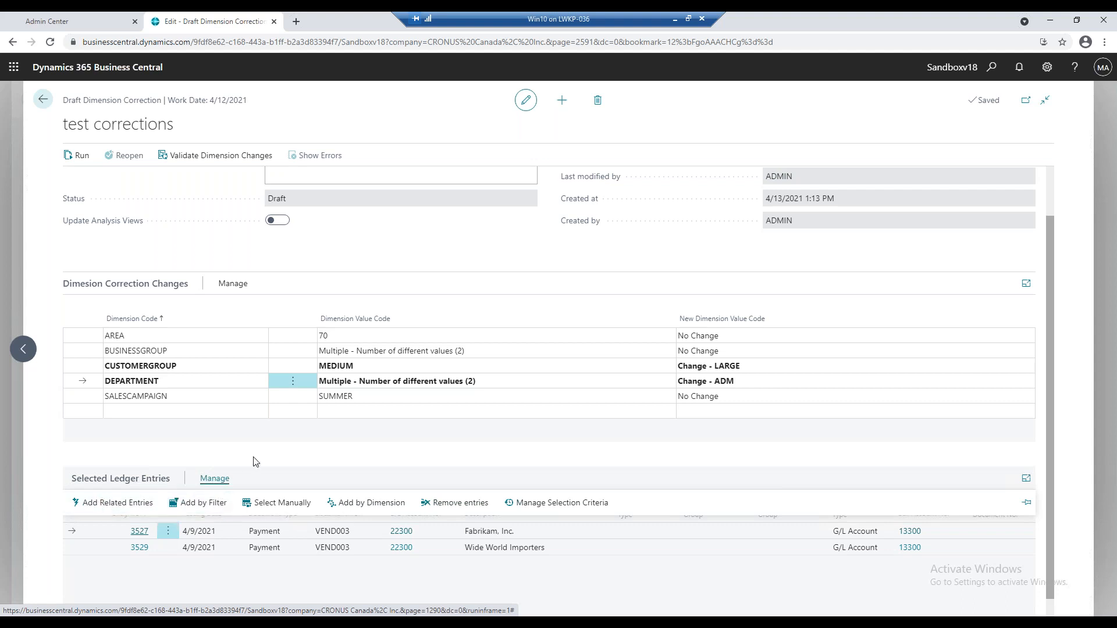
scroll(220, 459, "up", 1)
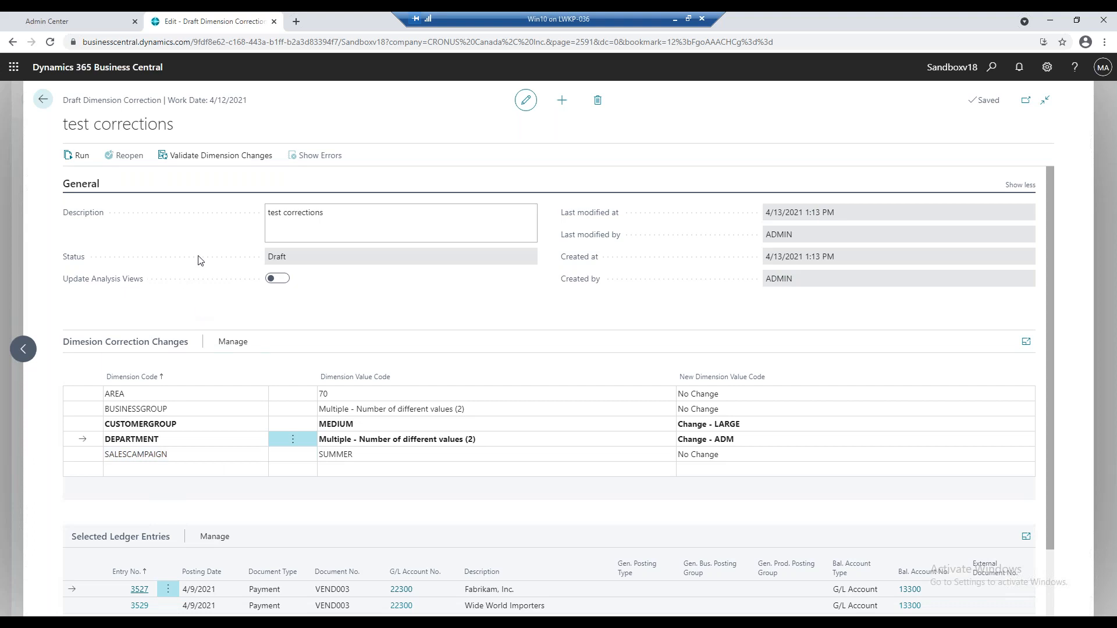
left_click(78, 156)
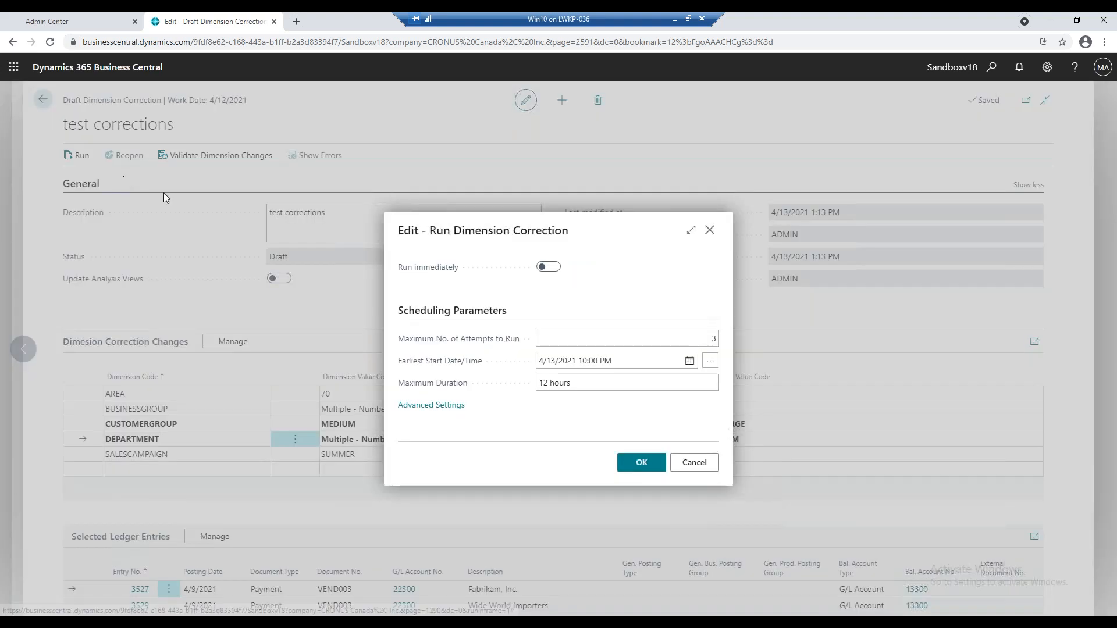
left_click(550, 267)
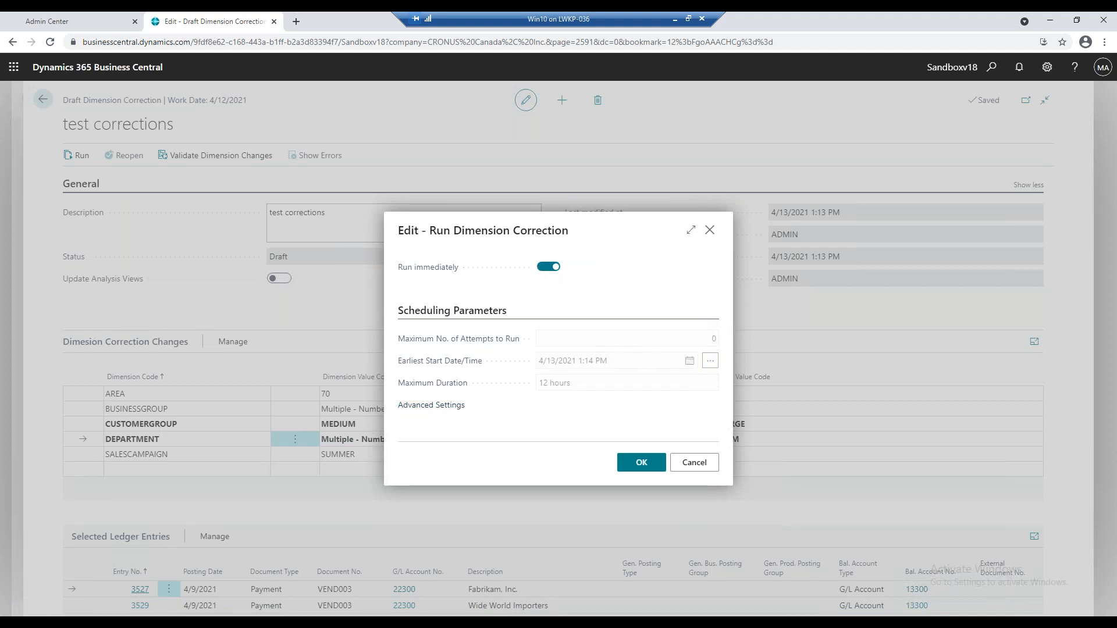
left_click(549, 267)
left_click(621, 362)
left_click(623, 363)
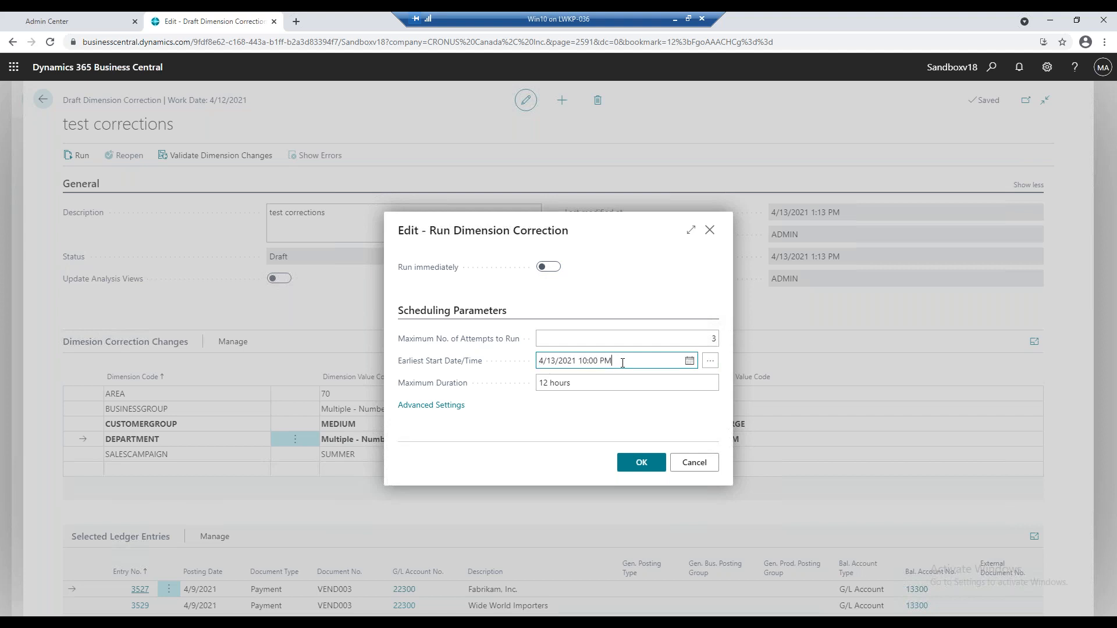
left_click_drag(610, 361, 585, 363)
key("BackSpace")
key("Tab")
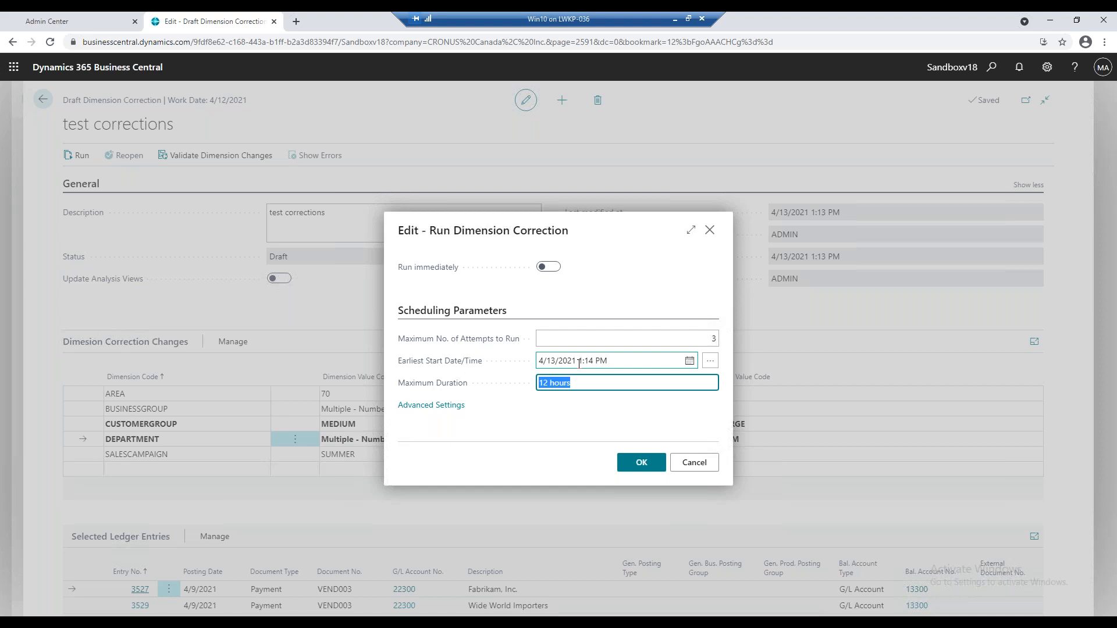
Set the dimension correction to run immediately and submit it.
left_click(550, 271)
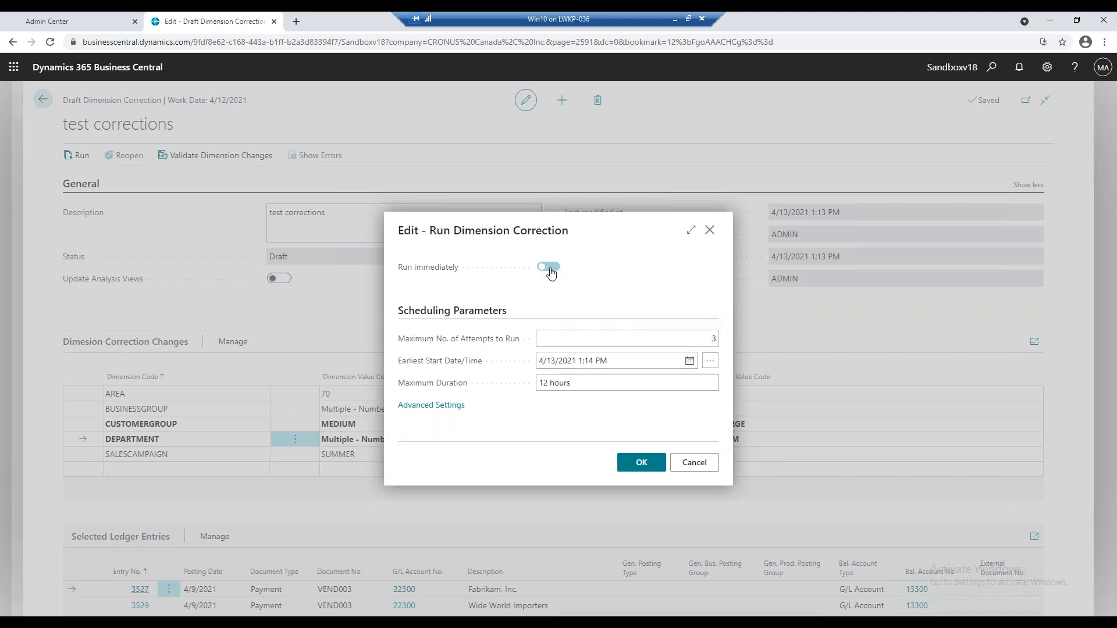
left_click(639, 463)
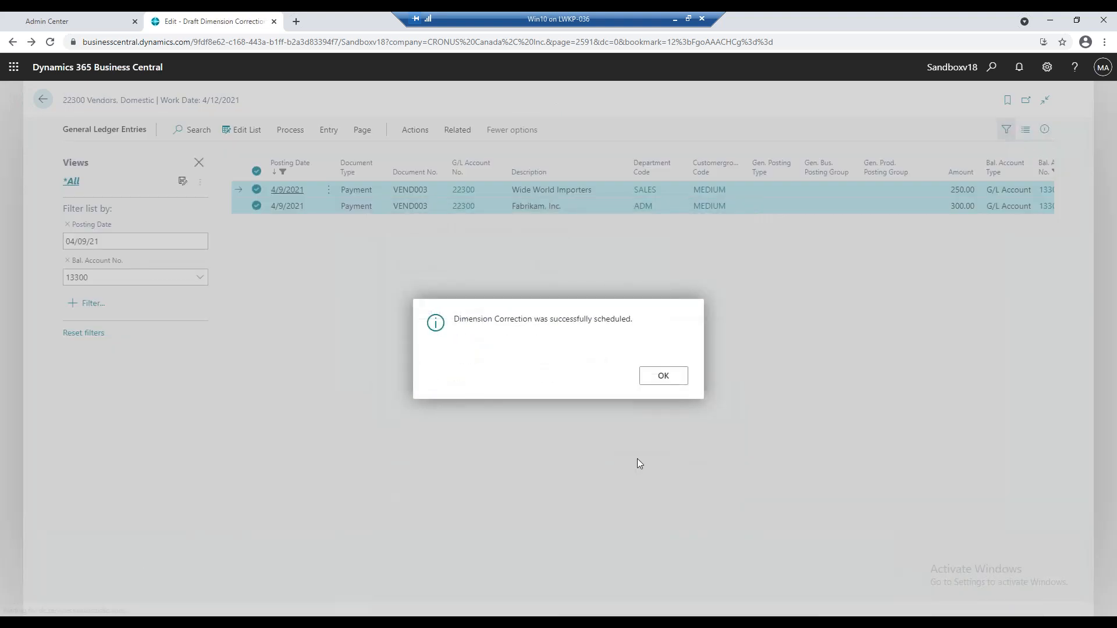
left_click(649, 377)
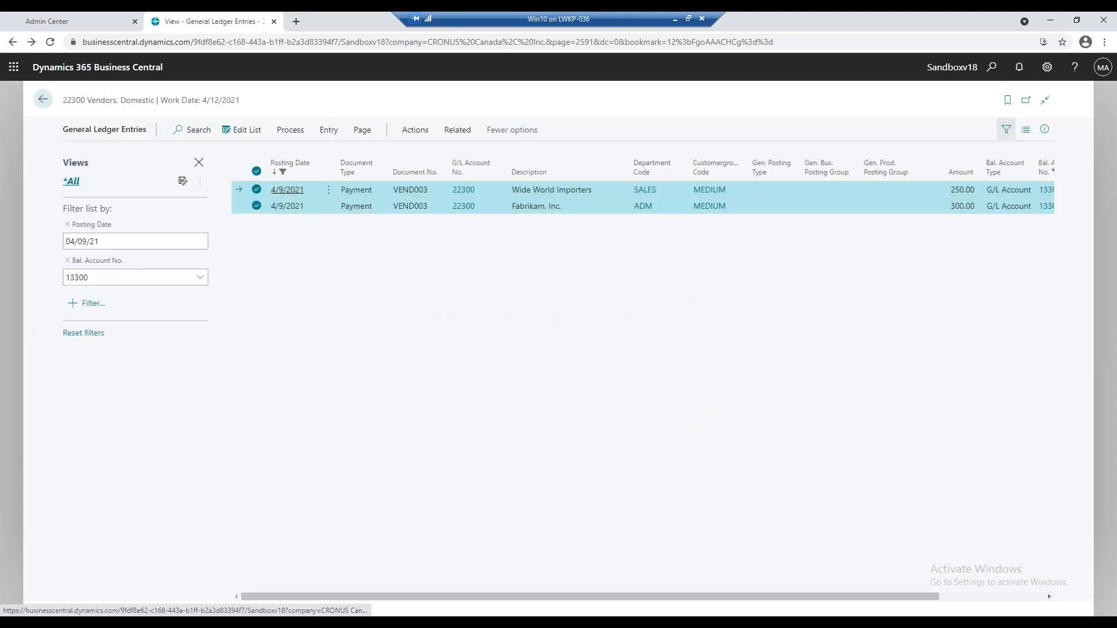
Check the history of dimension corrections for the selected entries and return to the general ledger entries.
left_click(327, 133)
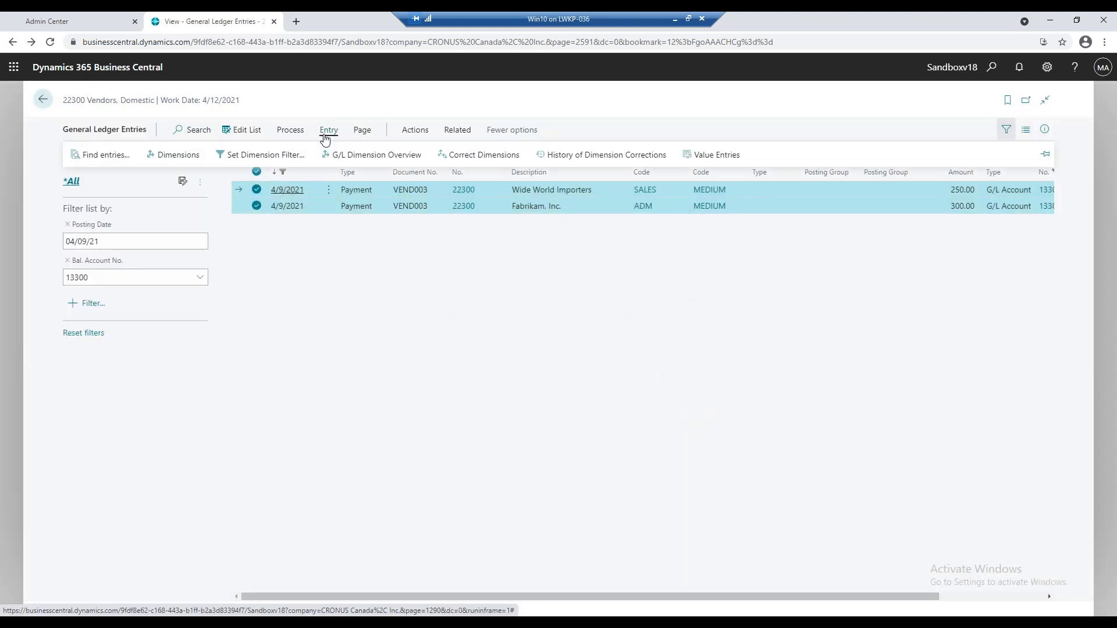
left_click(589, 153)
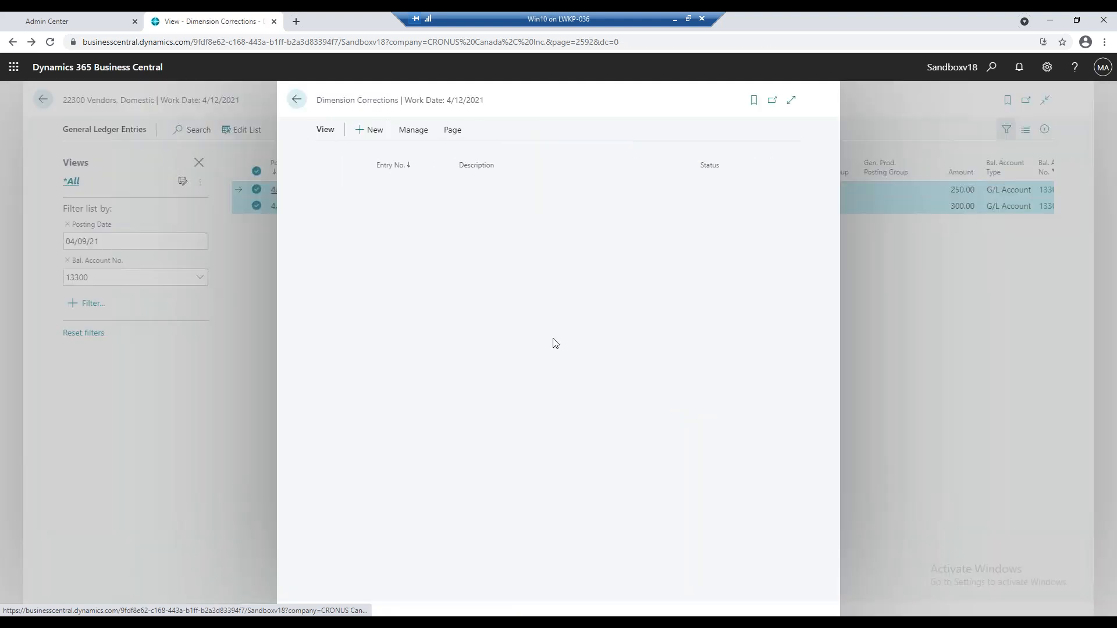
left_click(296, 99)
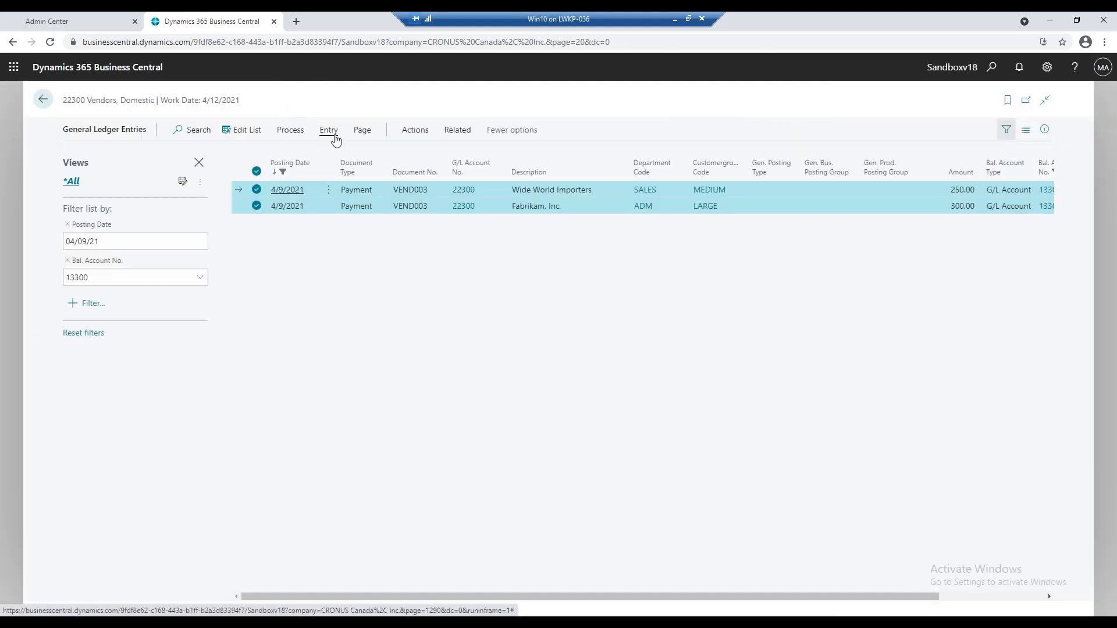
Create a new dimension correction for the two selected ledger entries with the description "test corrections".
left_click(330, 132)
left_click(465, 153)
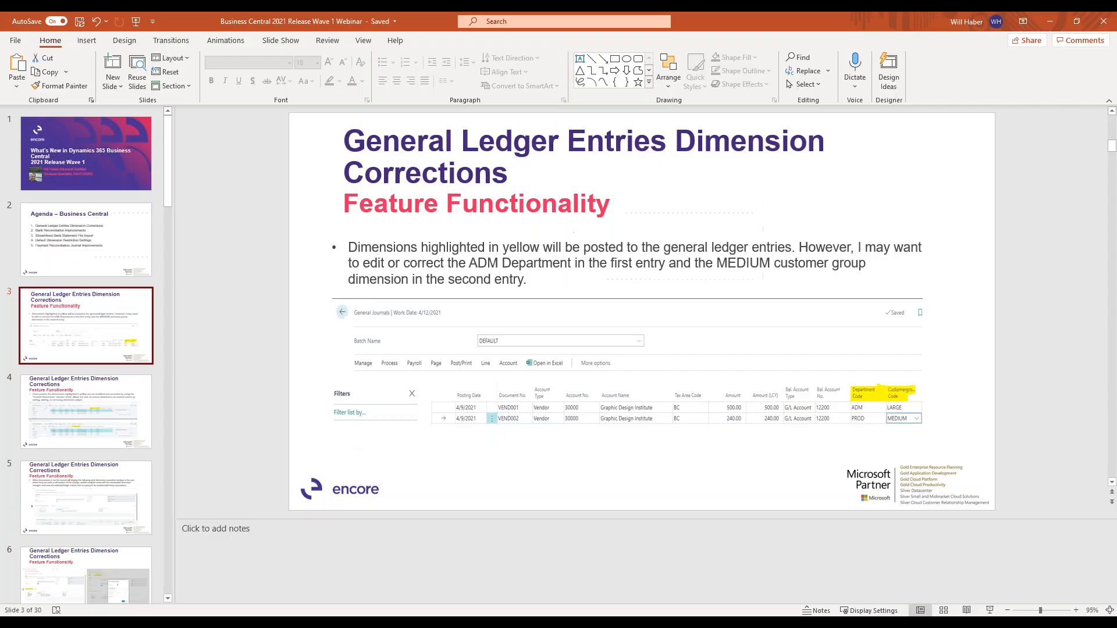
left_click_drag(820, 15, 0, 162)
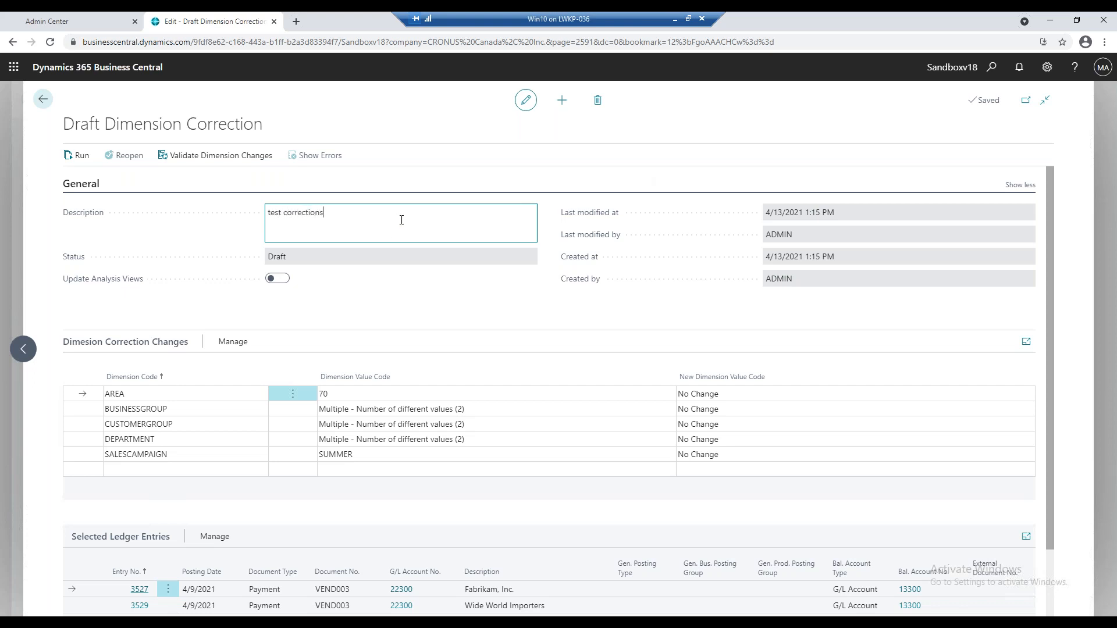
key("Tab")
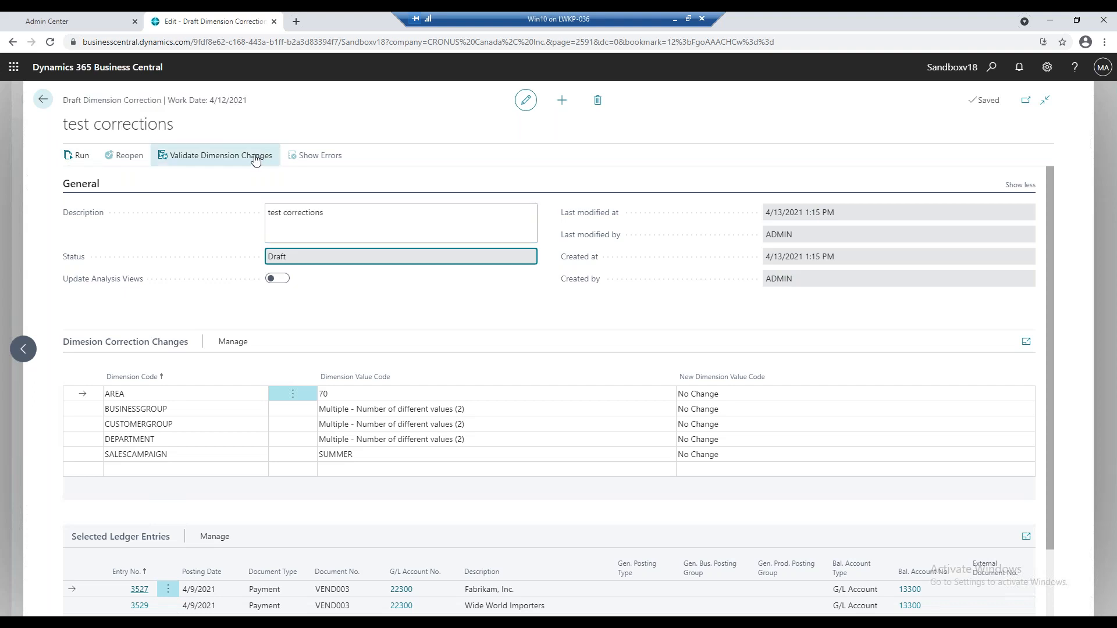
Check which CUSTOMERGROUP values the entries use and try to clear the new CUSTOMERGROUP value.
left_click(374, 430)
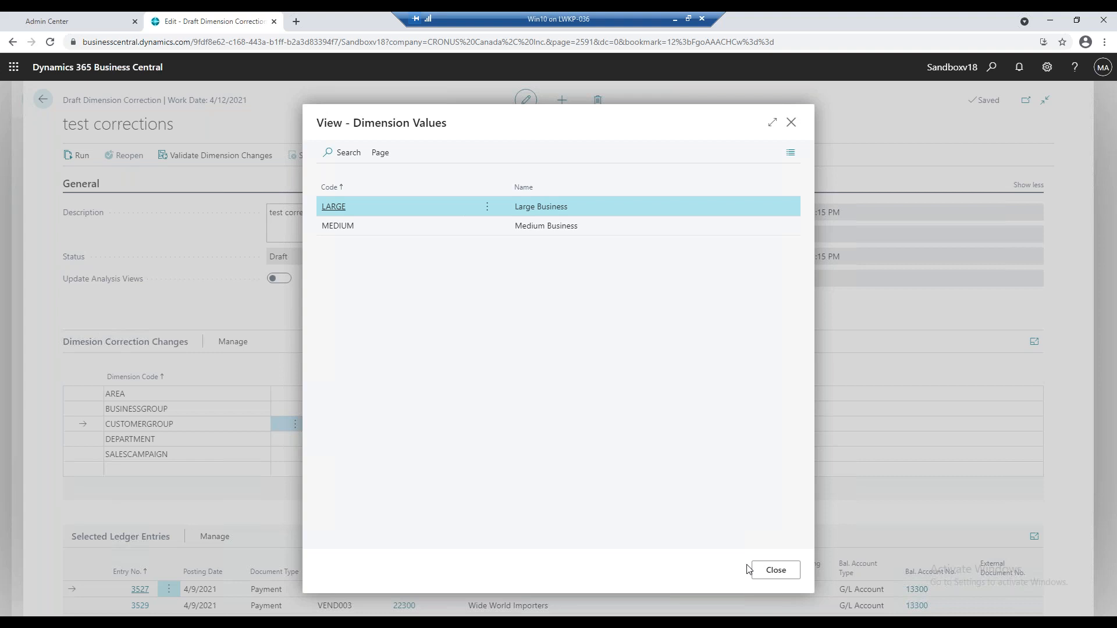
left_click(763, 569)
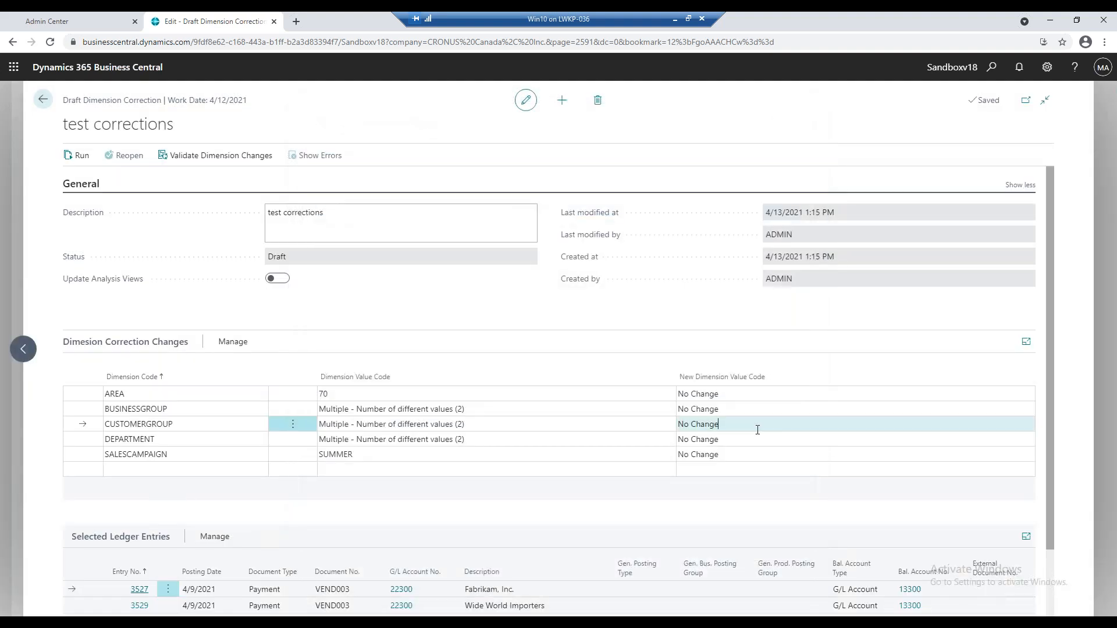
left_click(967, 423)
key("Delete")
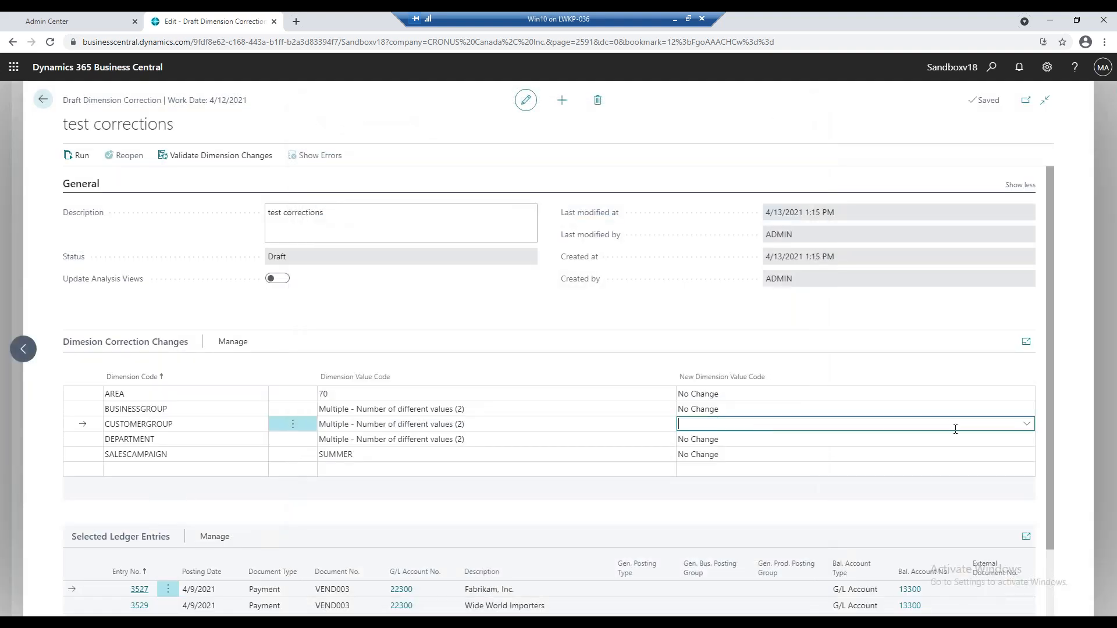
key("Return")
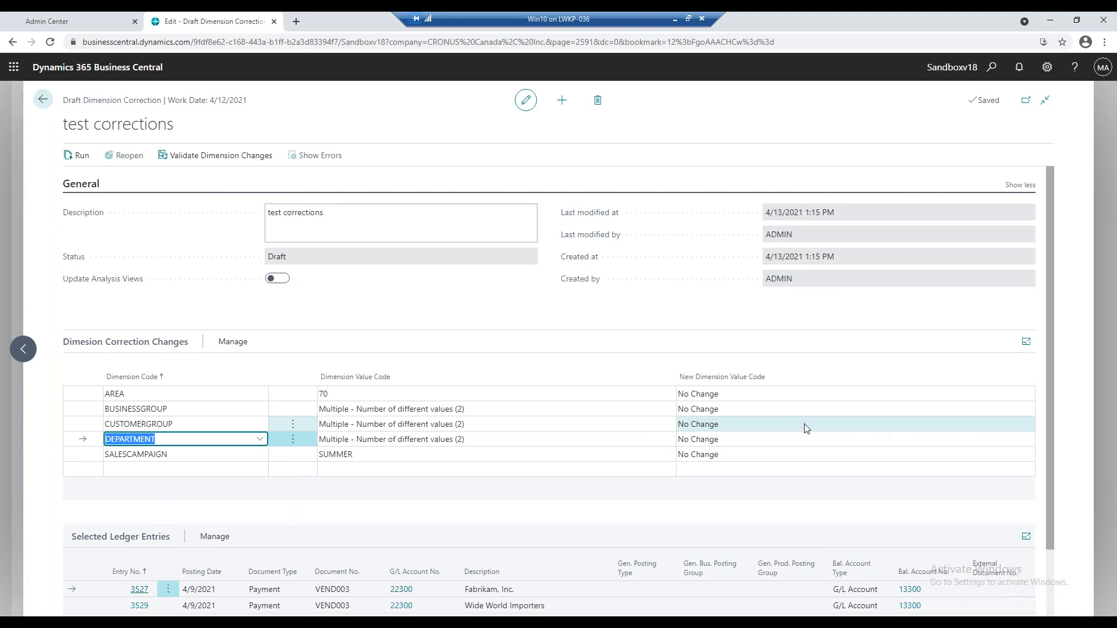
Set the new AREA value to 40 in the draft correction.
left_click(797, 394)
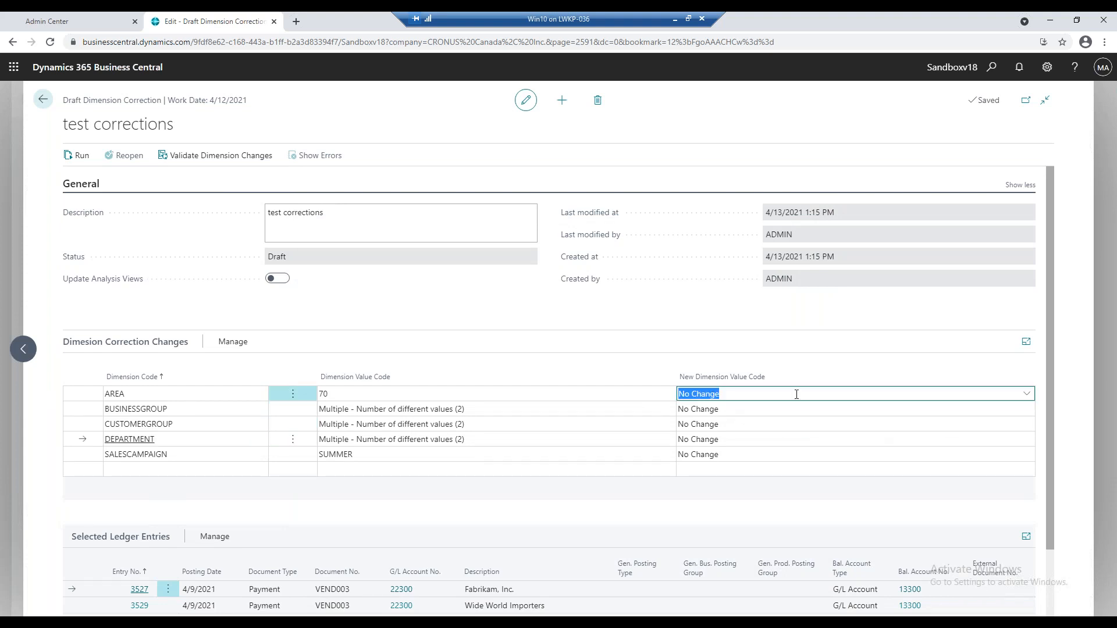
left_click(1027, 394)
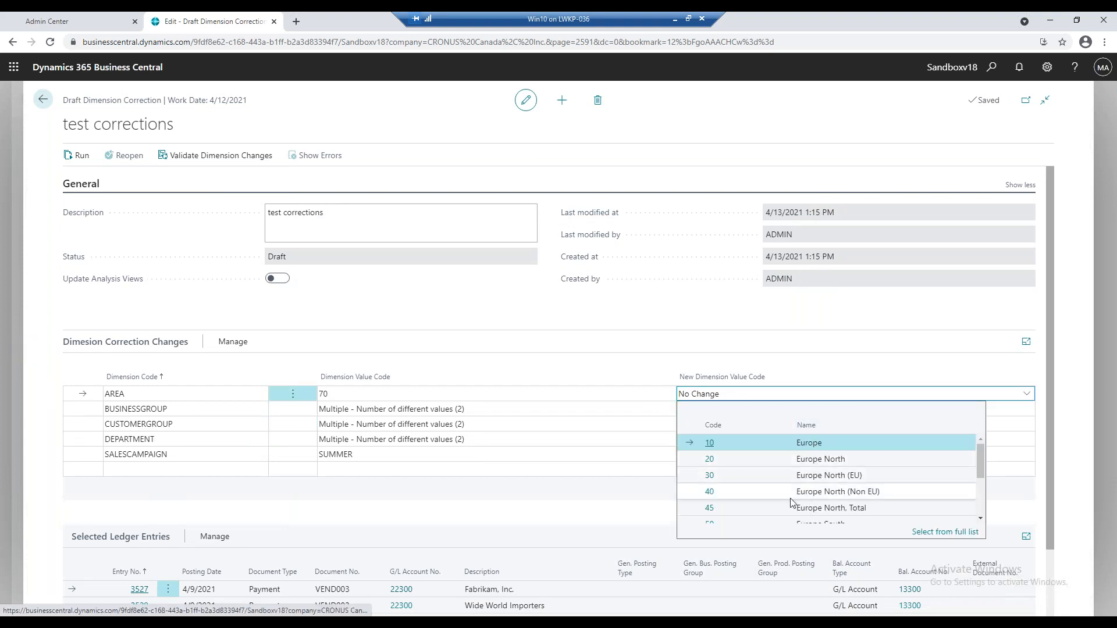
left_click(752, 491)
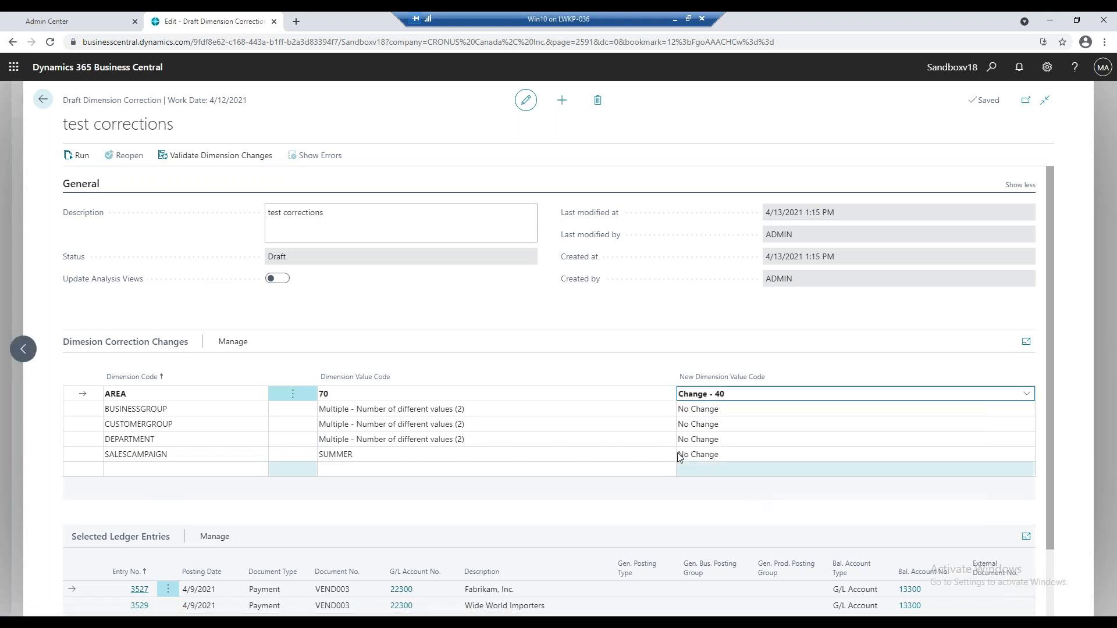
Recheck the CUSTOMERGROUP values in use and set the new CUSTOMERGROUP value to MEDIUM.
left_click(437, 429)
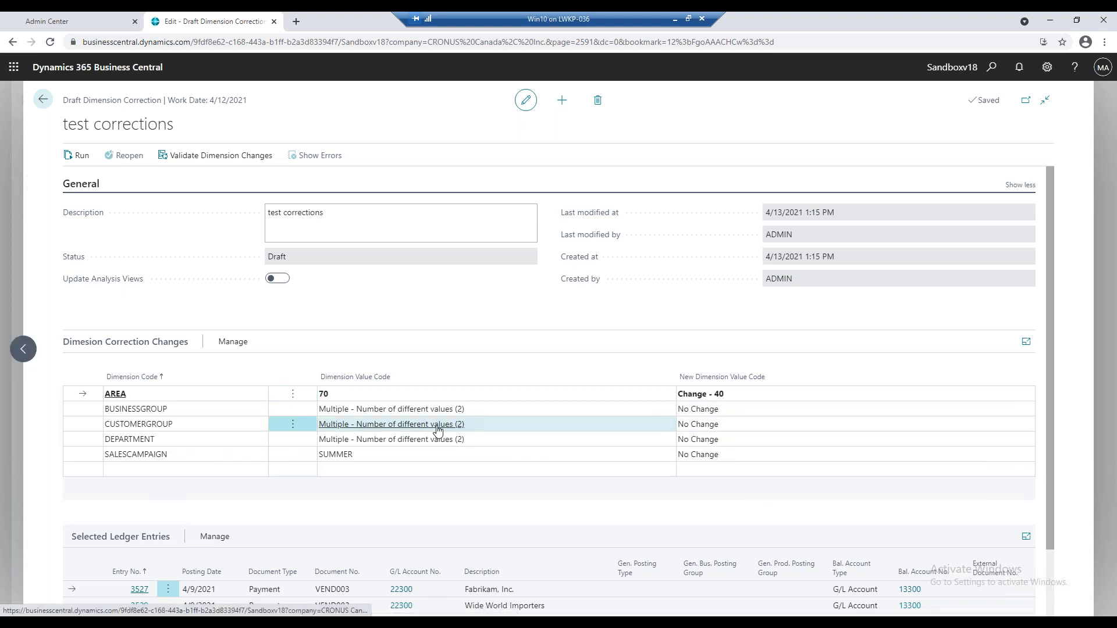
left_click(438, 429)
left_click(776, 571)
left_click(774, 423)
left_click(1026, 424)
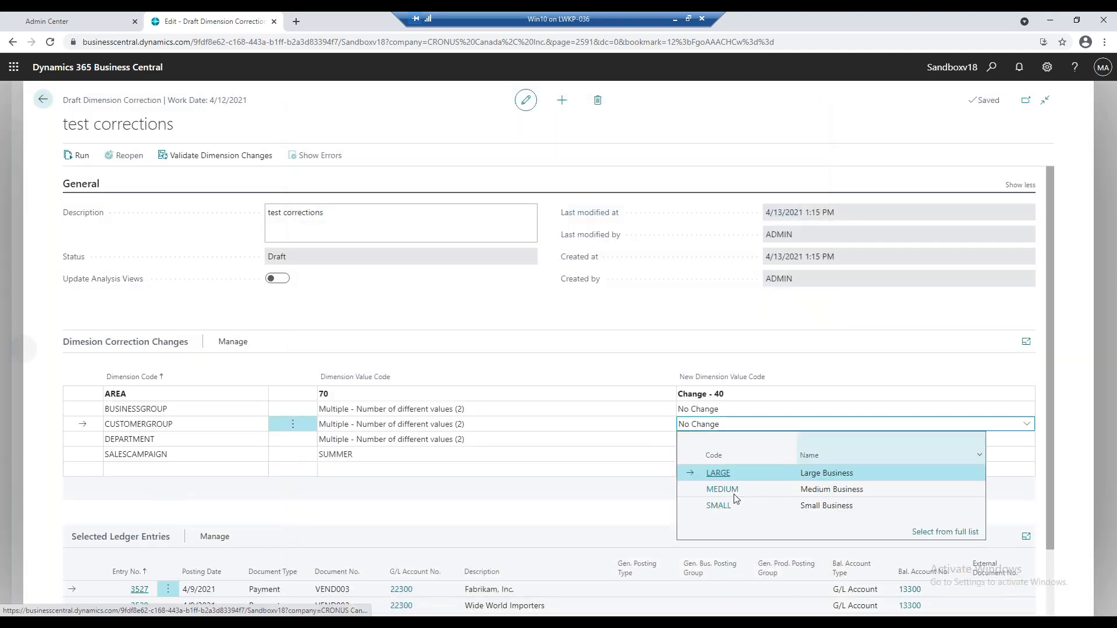
left_click(736, 490)
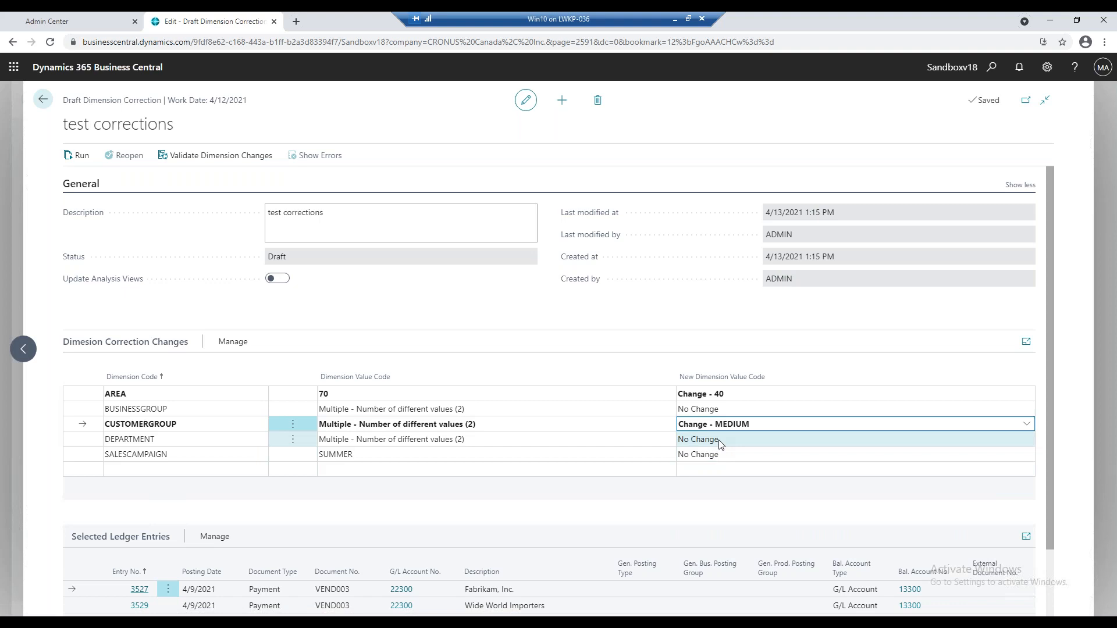
Set the new DEPARTMENT value to ADM in the draft correction.
left_click(720, 441)
left_click(1026, 440)
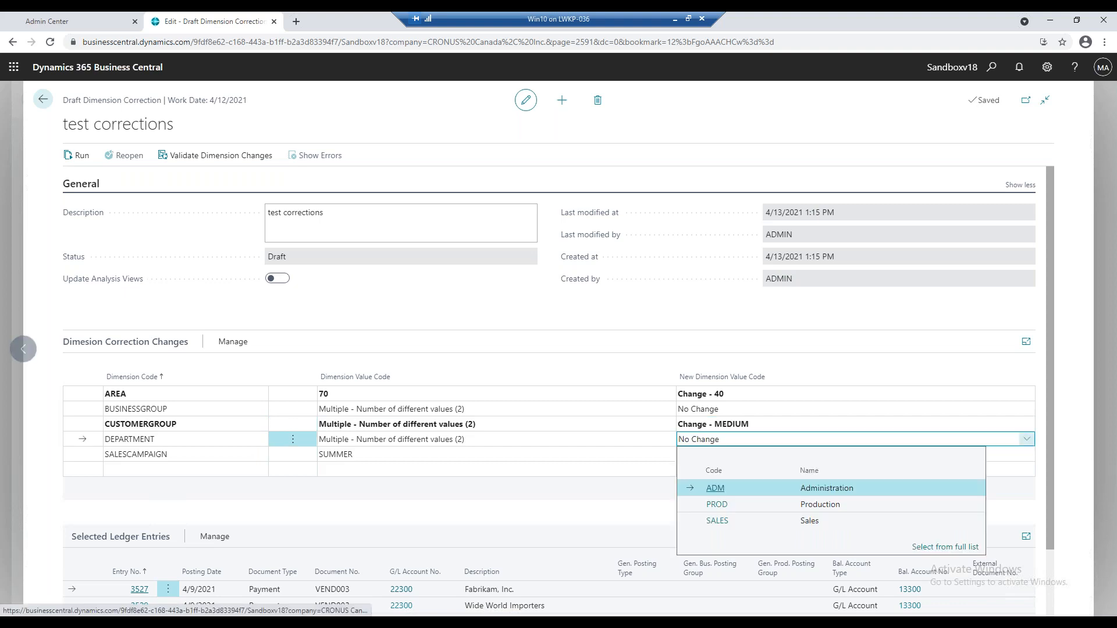
left_click(762, 487)
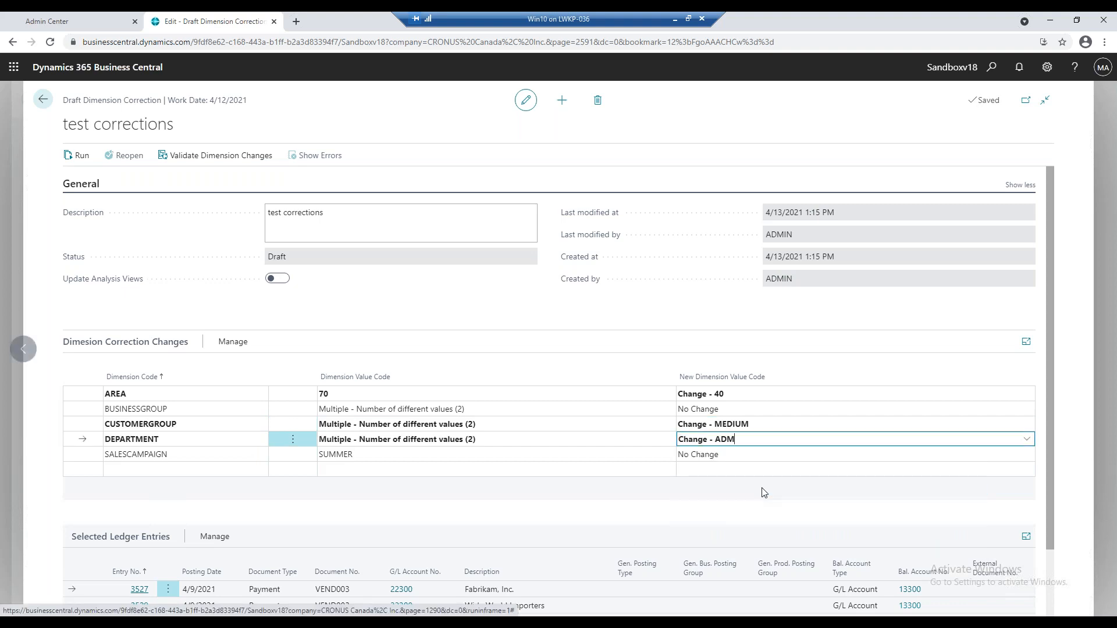
Turn on multiple selection for the ledger entries in the correction and review the options for managing them.
scroll(163, 512, "down", 2)
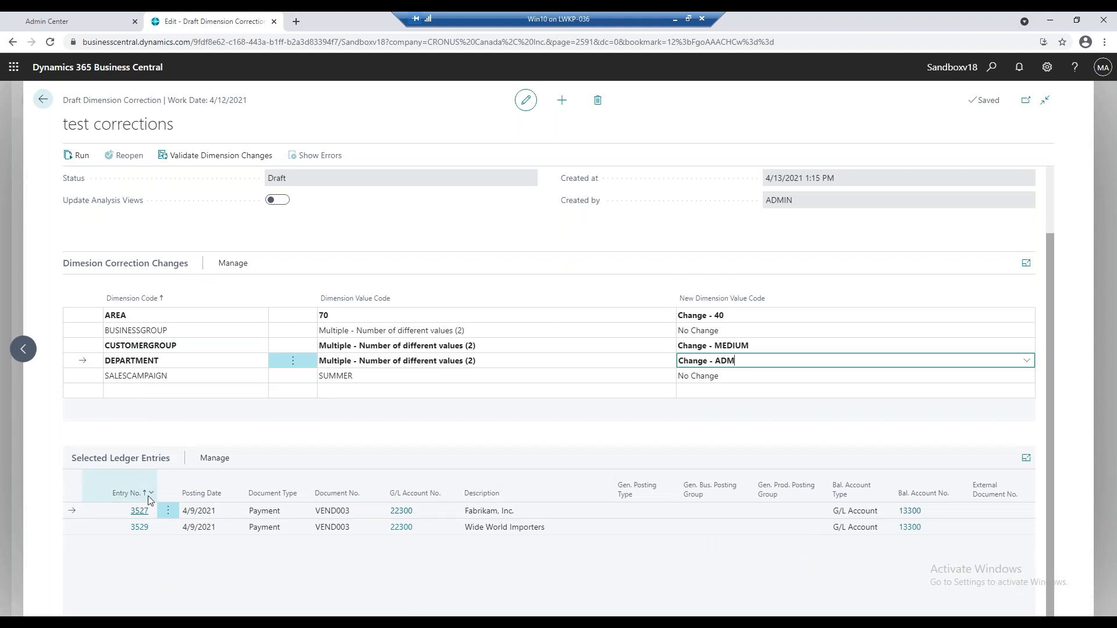
left_click(166, 511)
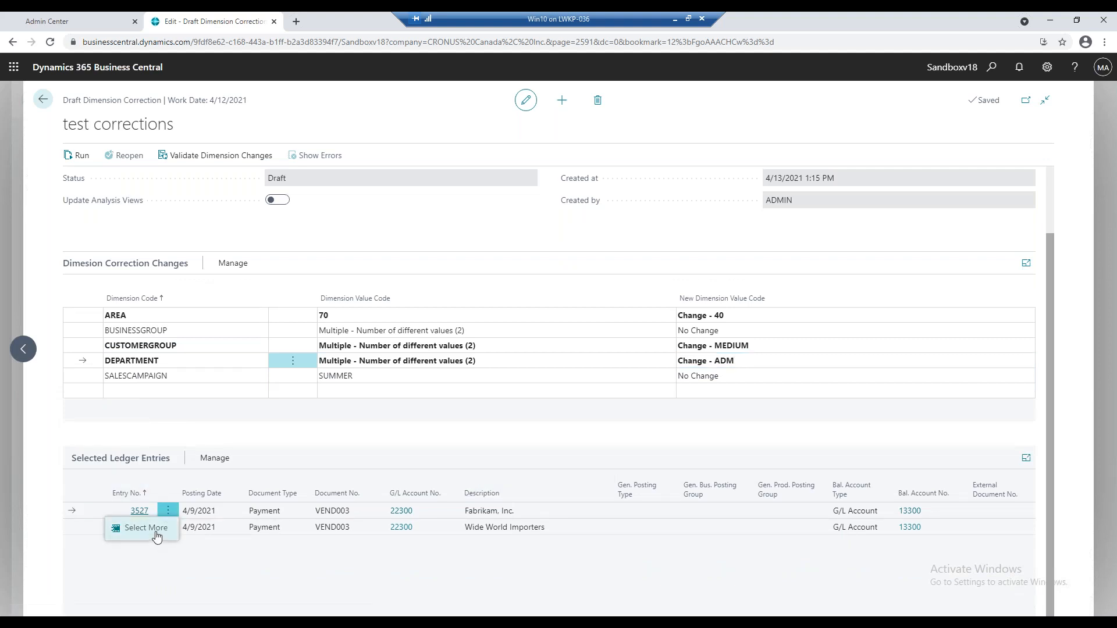
left_click(156, 531)
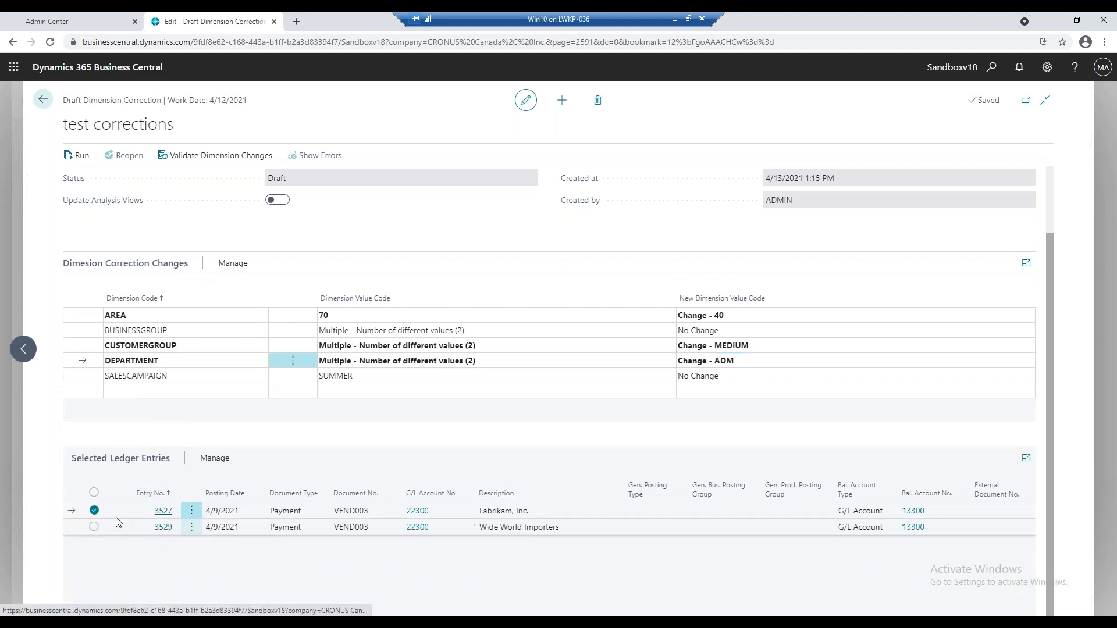
left_click(211, 463)
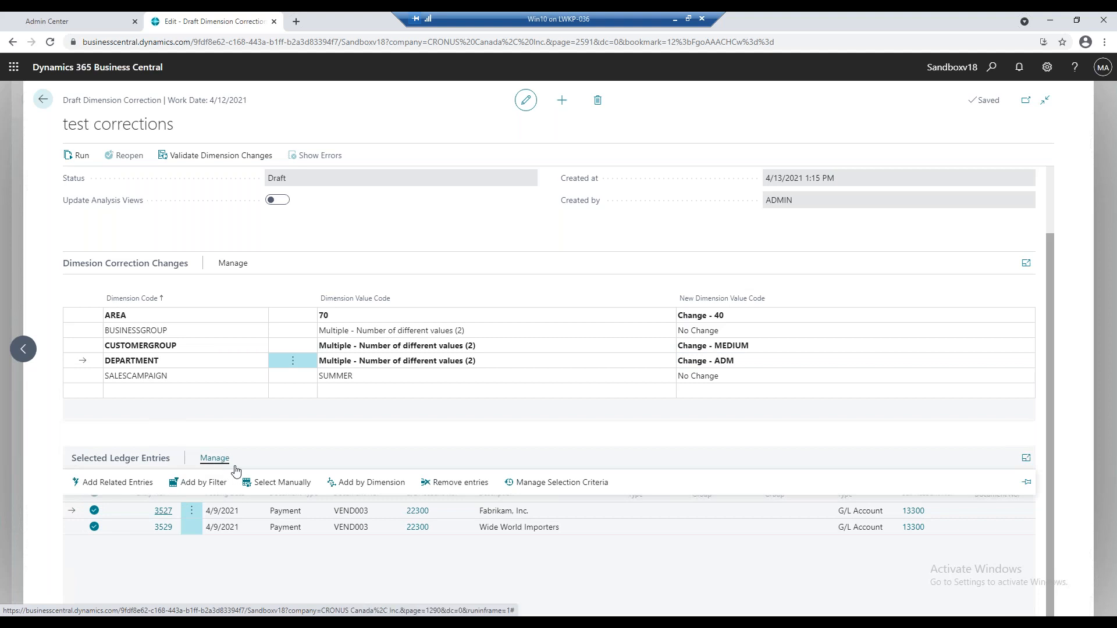
left_click(440, 446)
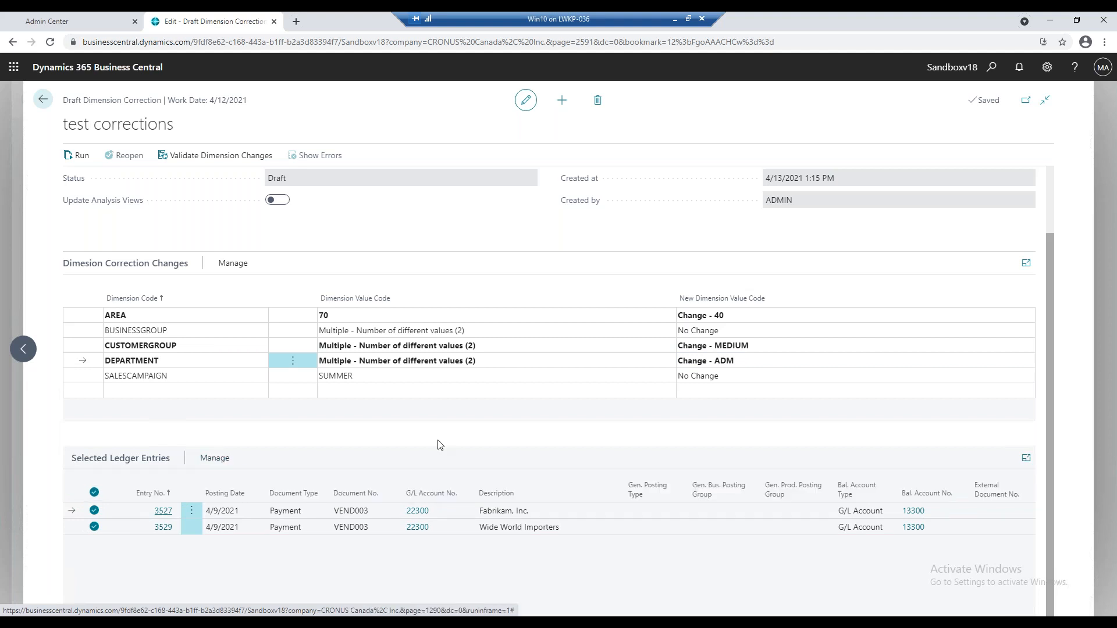
scroll(295, 443, "up", 2)
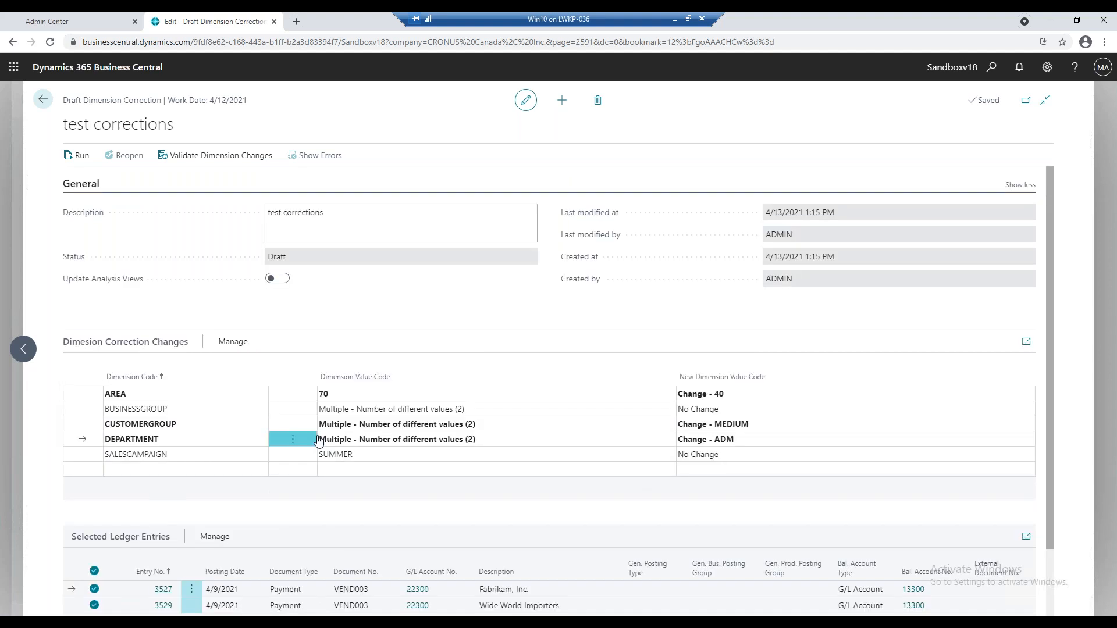
Validate the draft correction's dimension changes, with the validation job set to run immediately instead of at a scheduled time.
left_click(199, 153)
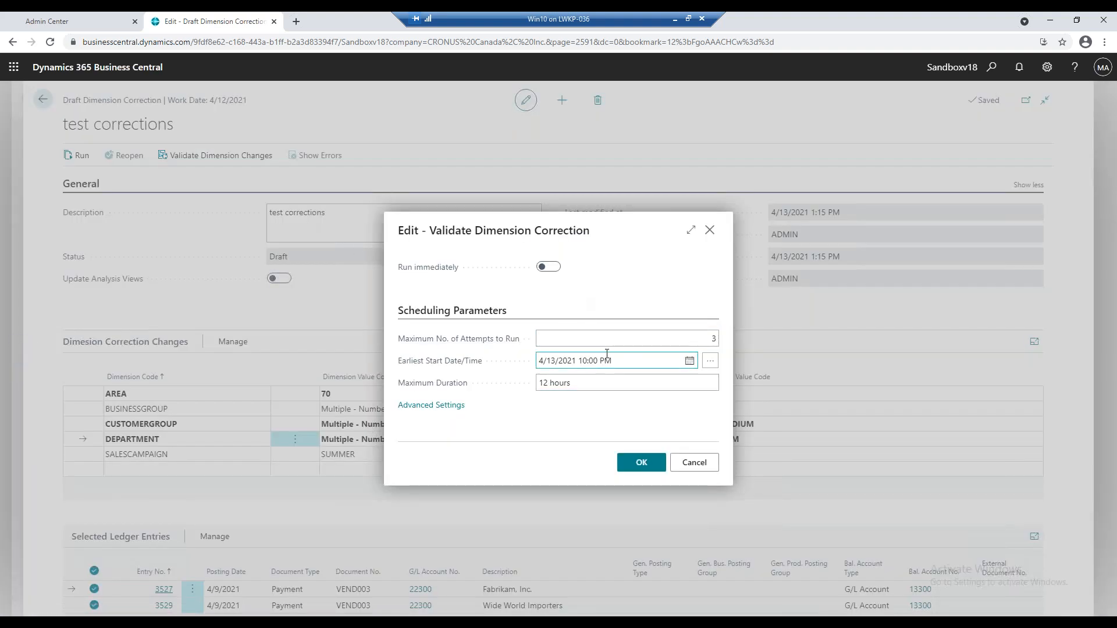
left_click(617, 358)
left_click(617, 357)
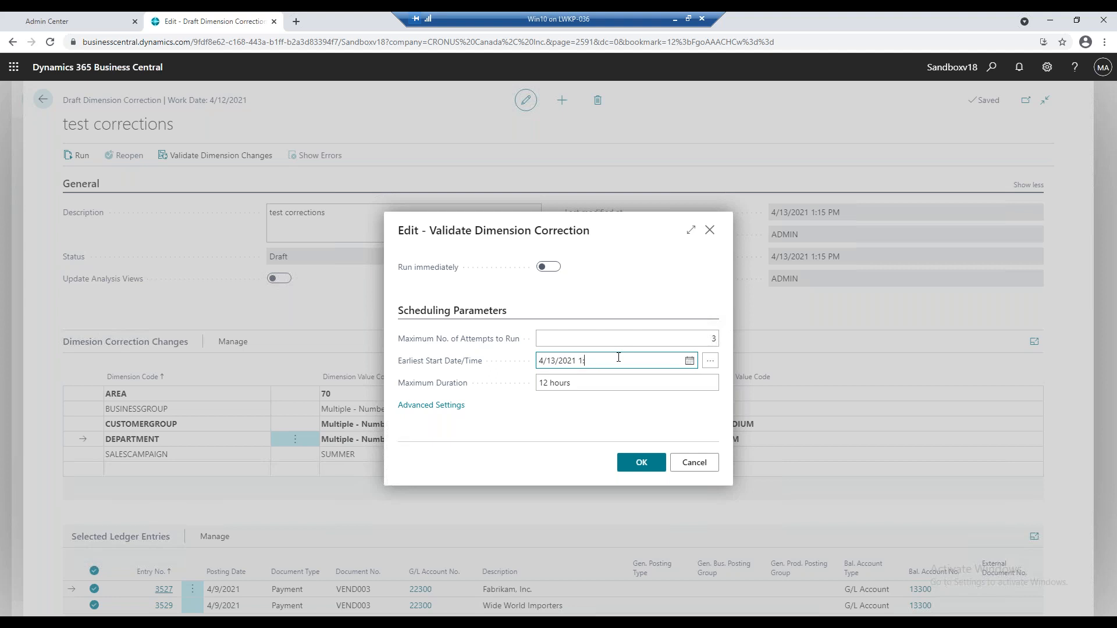
key("Tab")
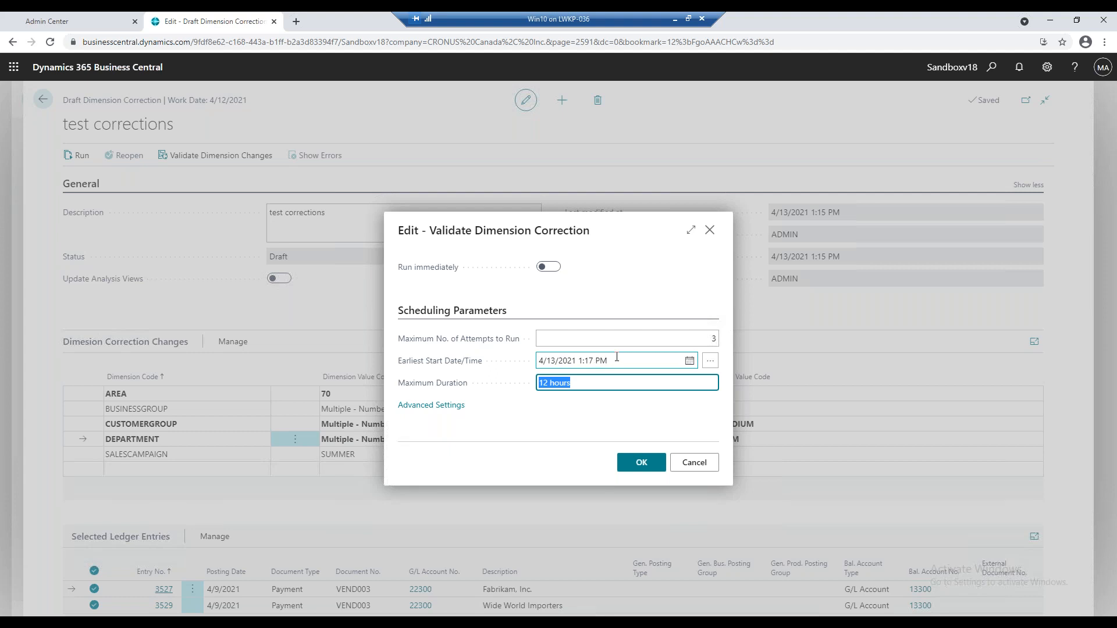
left_click(553, 268)
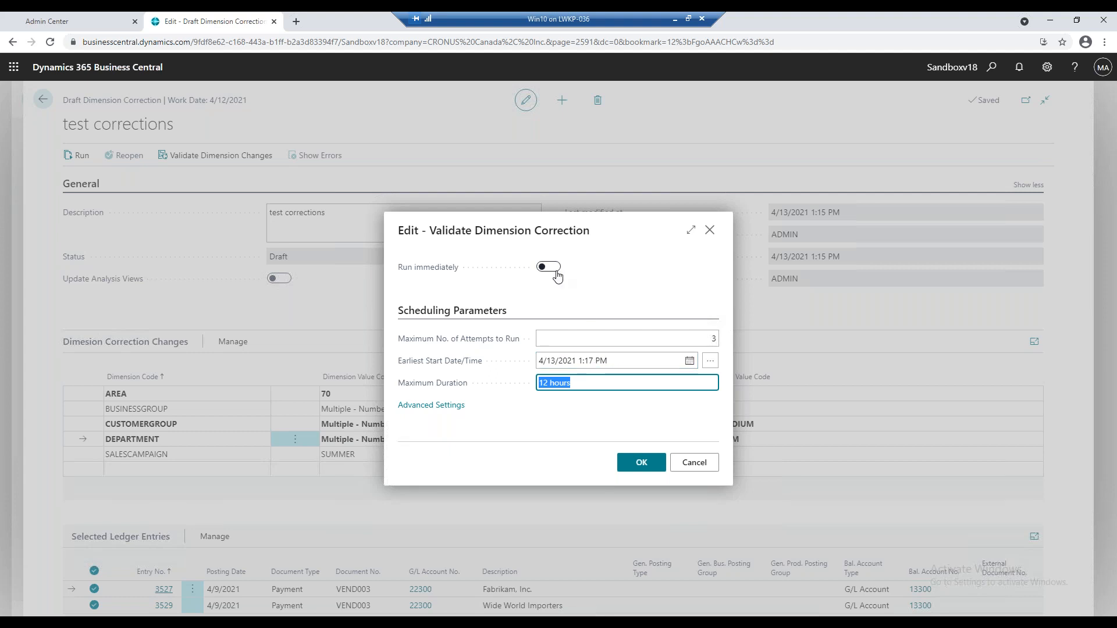
left_click(652, 464)
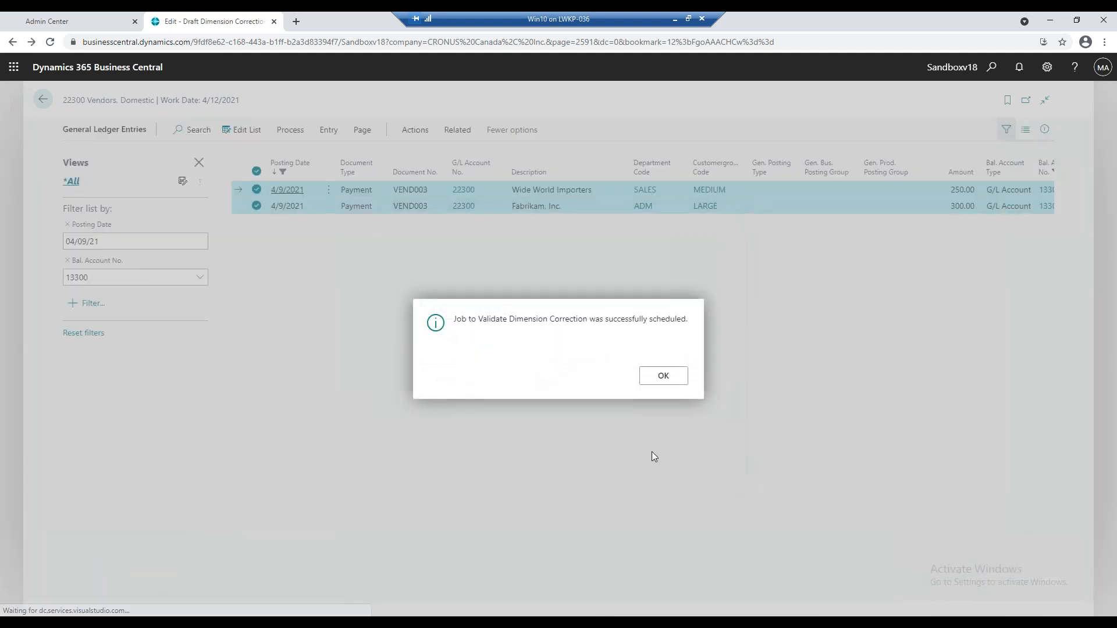
left_click(656, 379)
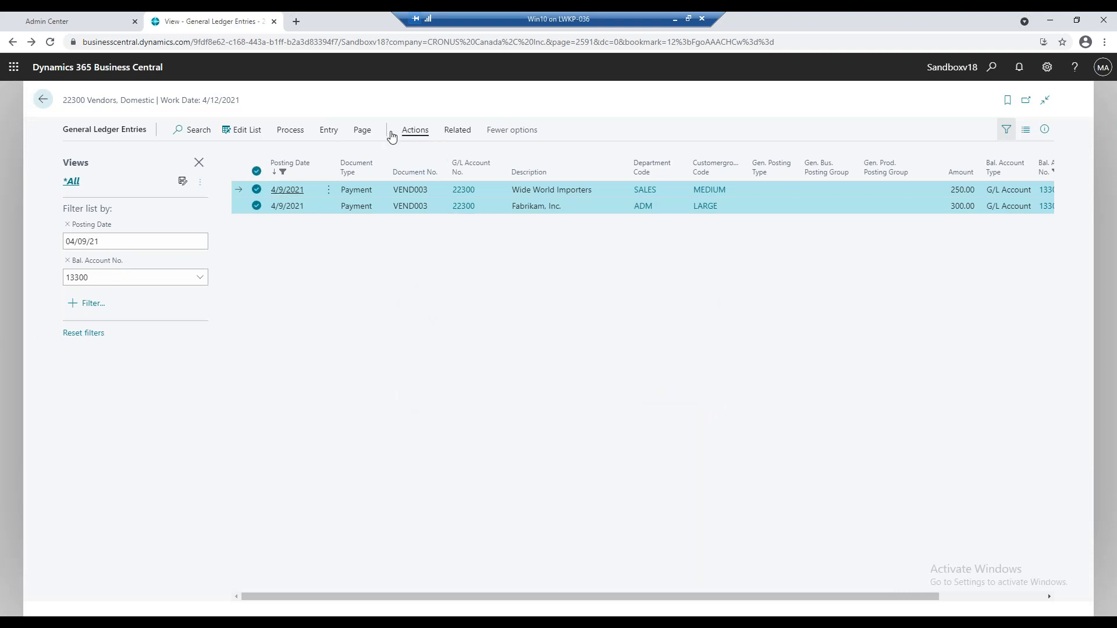
Start a new dimension correction for the two selected general ledger entries and describe it as "test corrections".
left_click(328, 131)
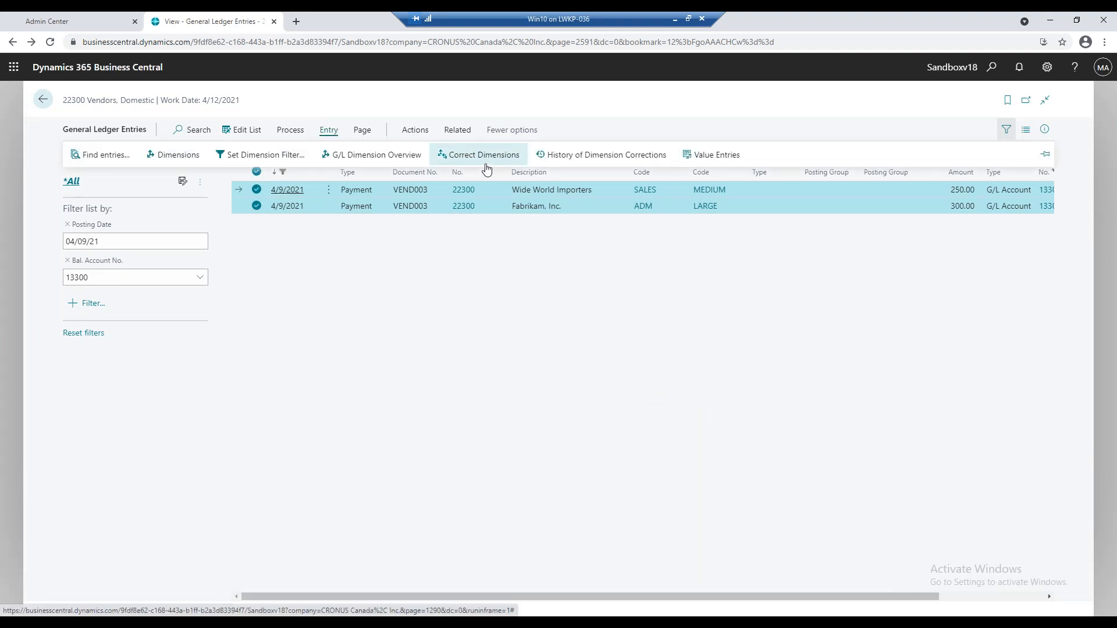
left_click(485, 166)
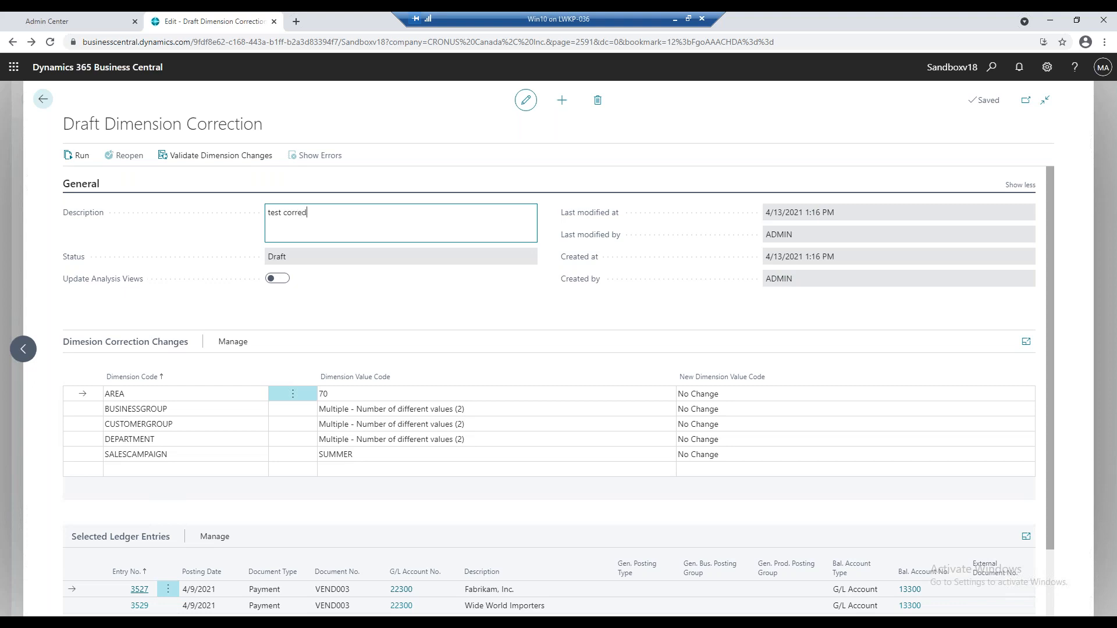
key("Tab")
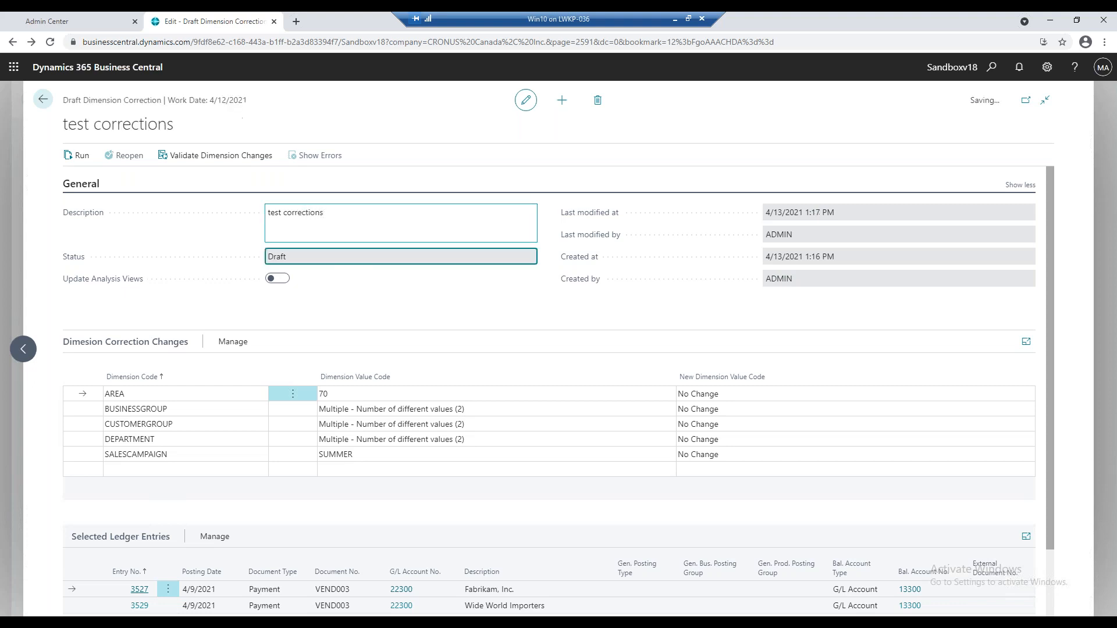
Set the new CUSTOMERGROUP value to LARGE and the new DEPARTMENT value to ADM in the draft correction.
left_click(727, 424)
left_click(1026, 428)
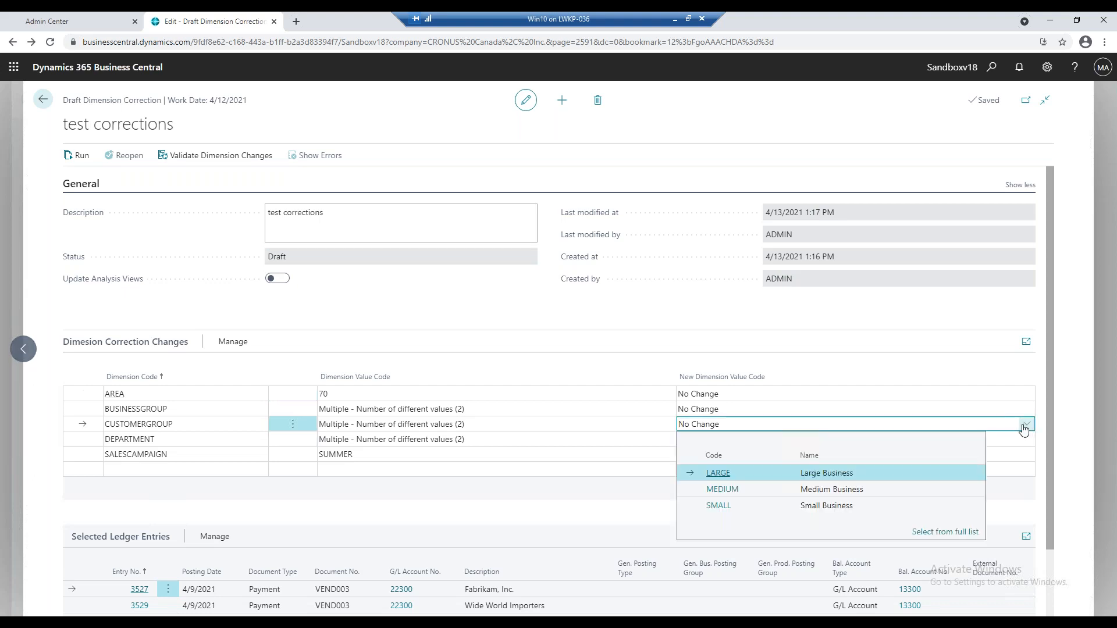
left_click(759, 470)
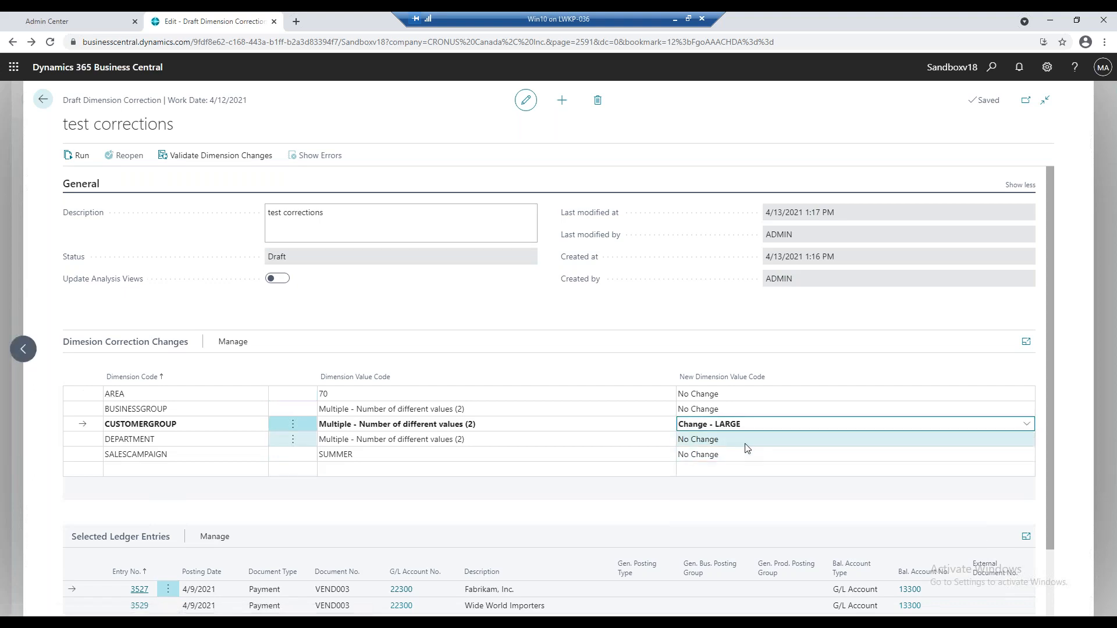
left_click(747, 440)
left_click(1027, 440)
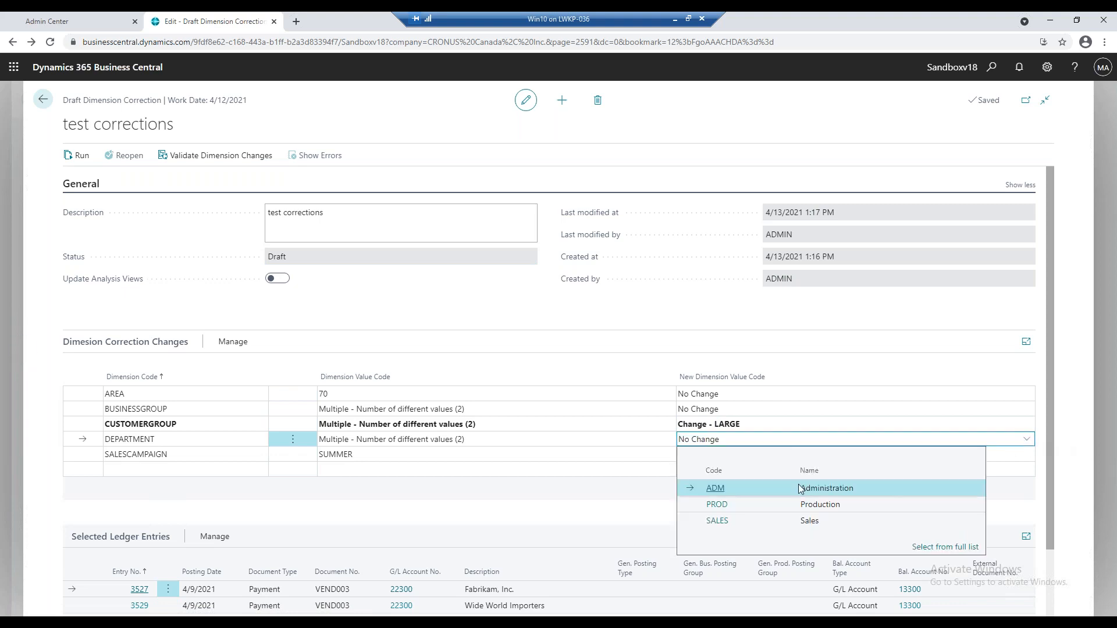
left_click(791, 487)
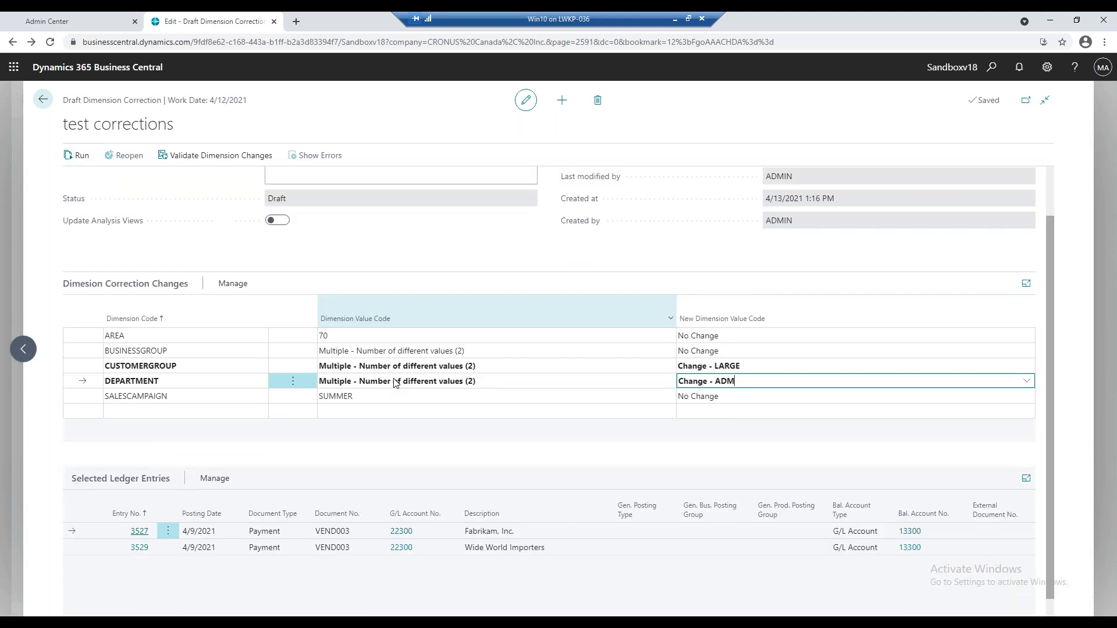
Turn on multiple selection in the selected ledger entries and select both entries, 3527 and 3529.
scroll(384, 372, "down", 1)
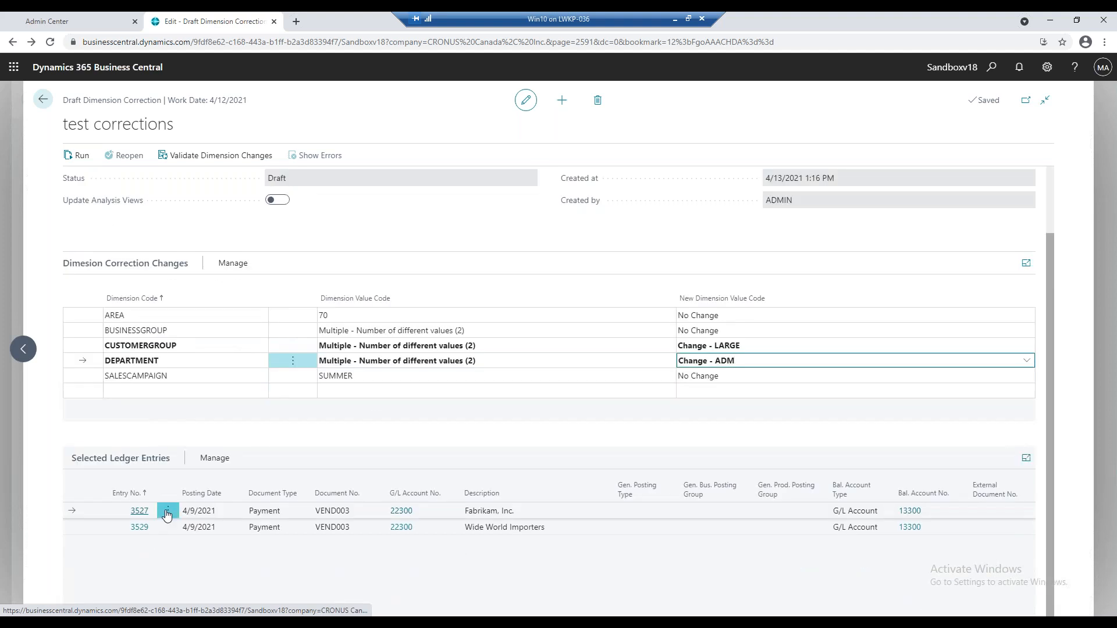
left_click(168, 510)
left_click(165, 536)
left_click(91, 493)
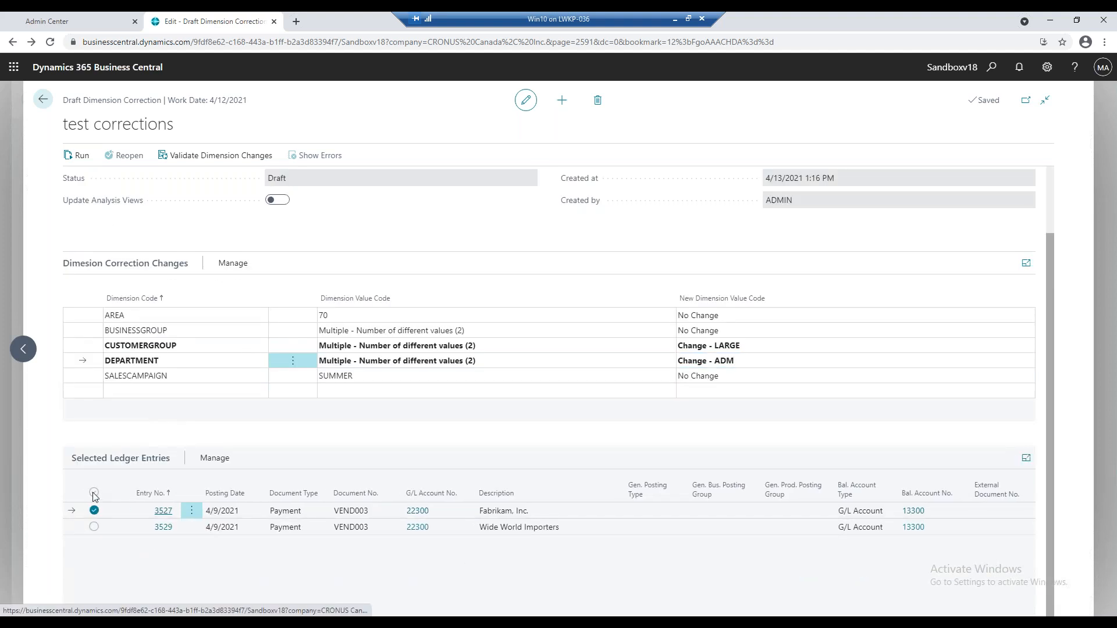
Run the dimension correction immediately instead of at a scheduled time.
left_click(82, 156)
left_click(661, 358)
left_click(649, 359)
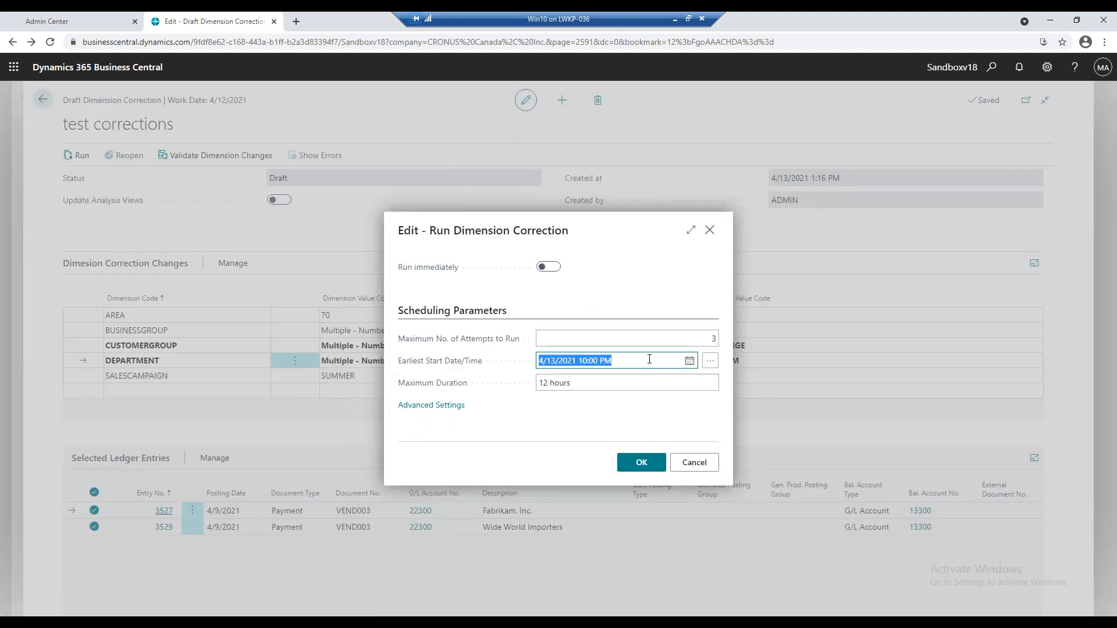
left_click(656, 364)
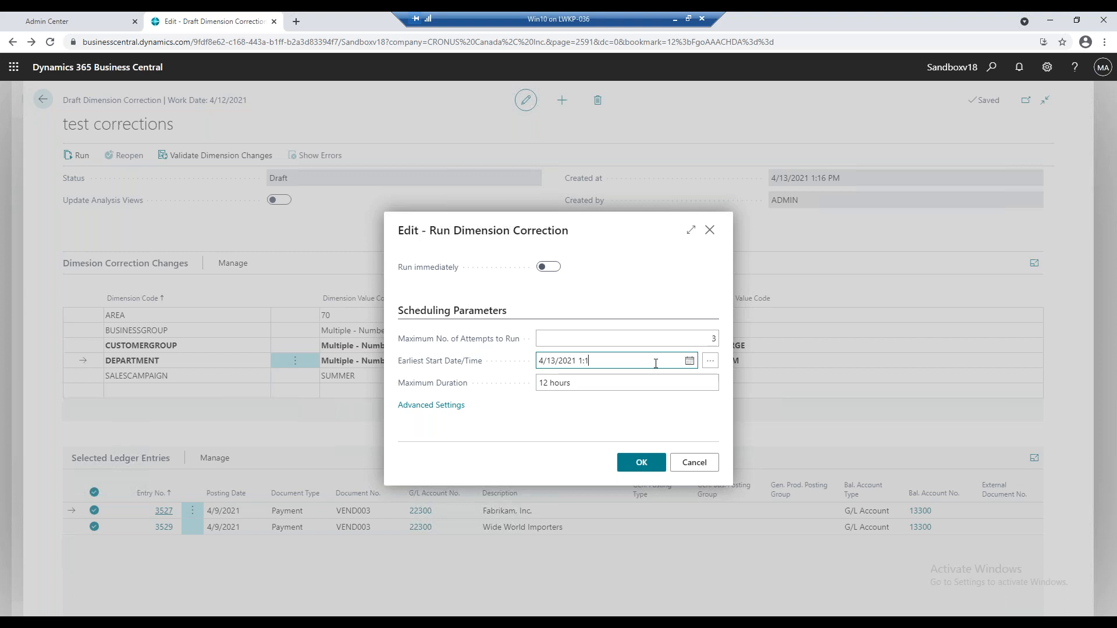
key("Tab")
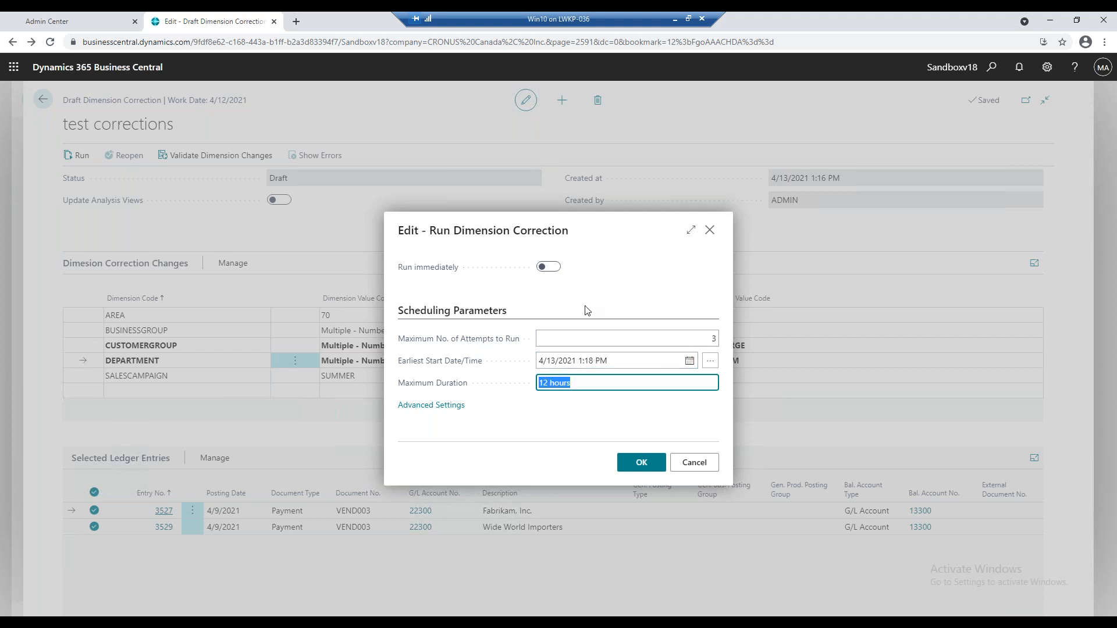
left_click(551, 269)
left_click(643, 464)
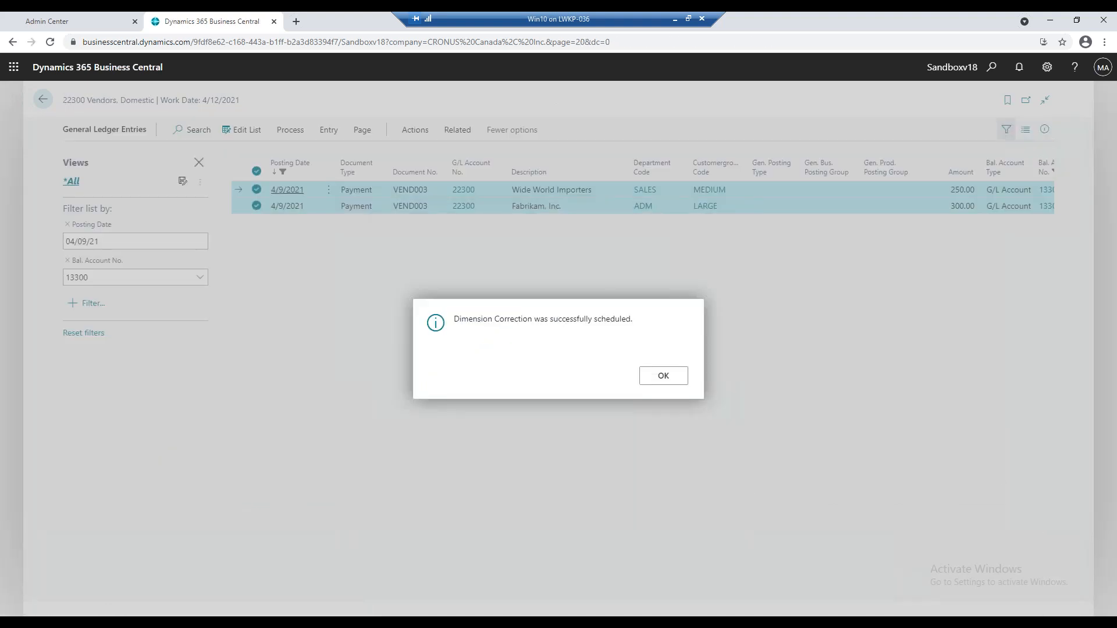
left_click(653, 381)
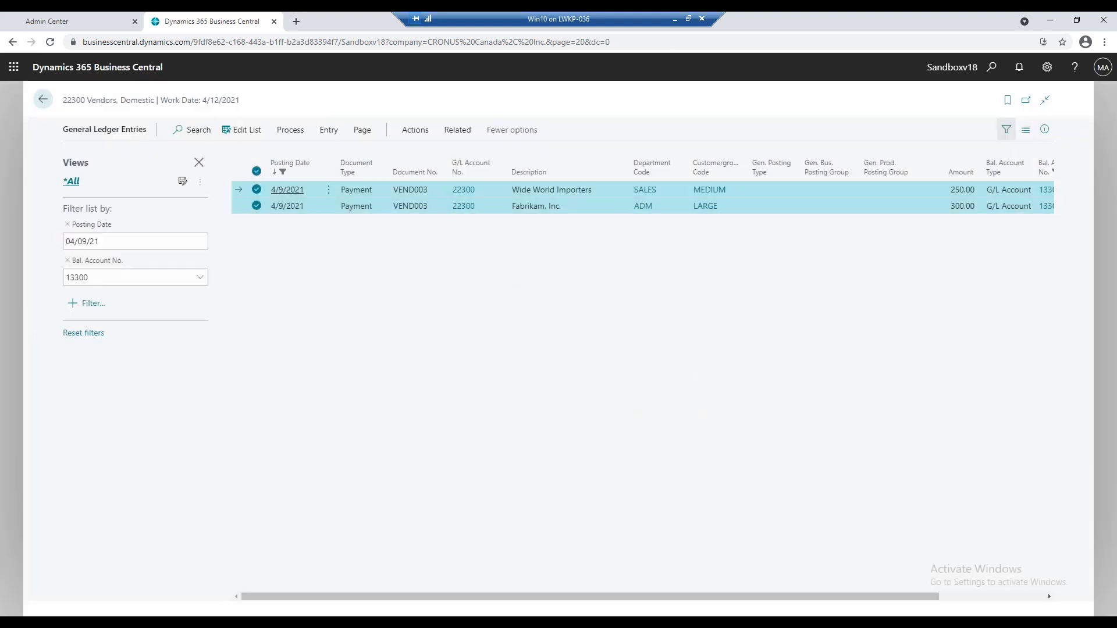
Review the dimension correction history of the ledger entries, including the details of the "test corrections" record, and return to the entries.
left_click(321, 133)
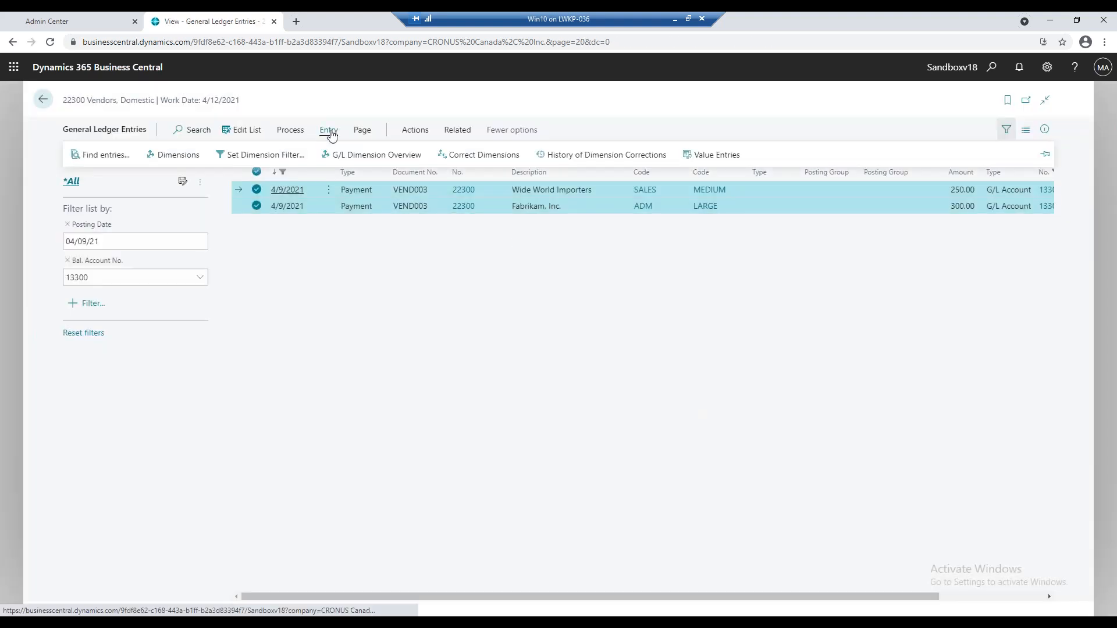
left_click(553, 160)
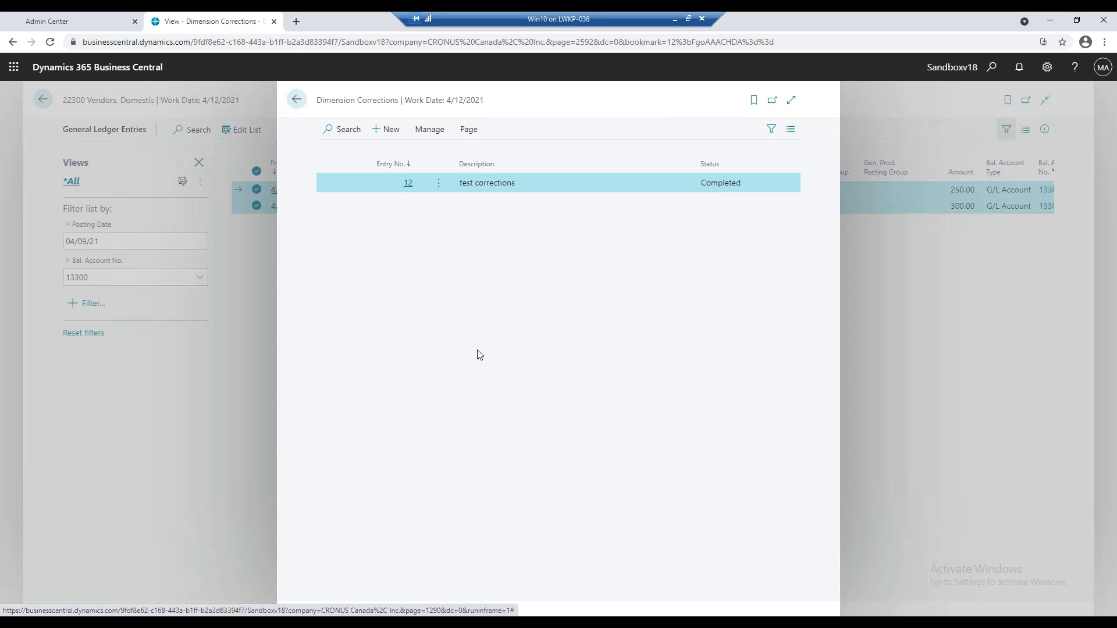
left_click(431, 130)
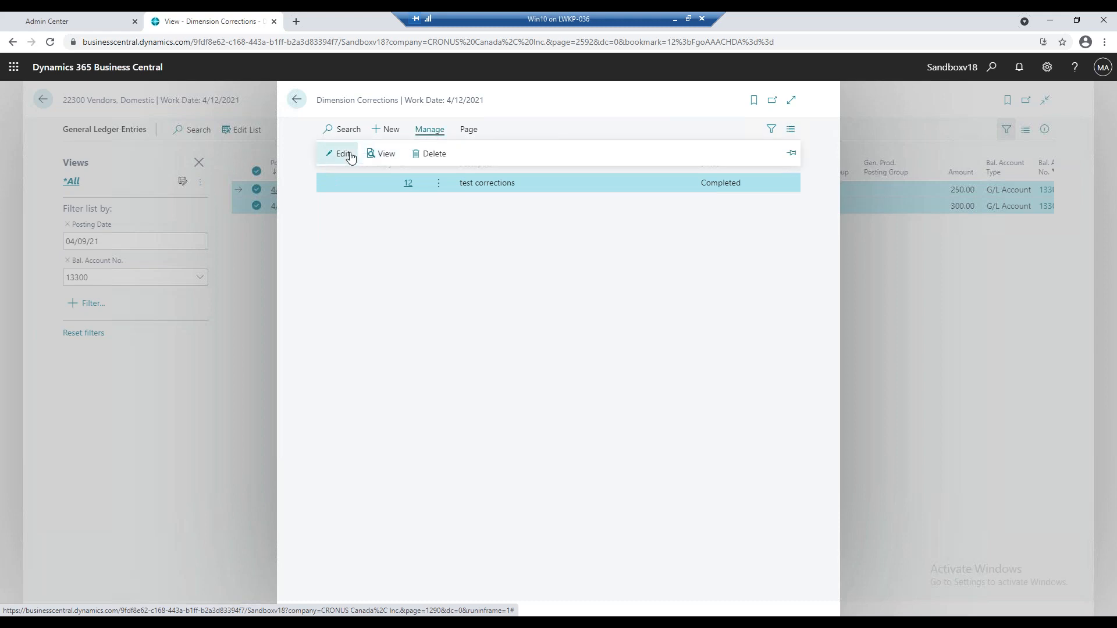
left_click(351, 154)
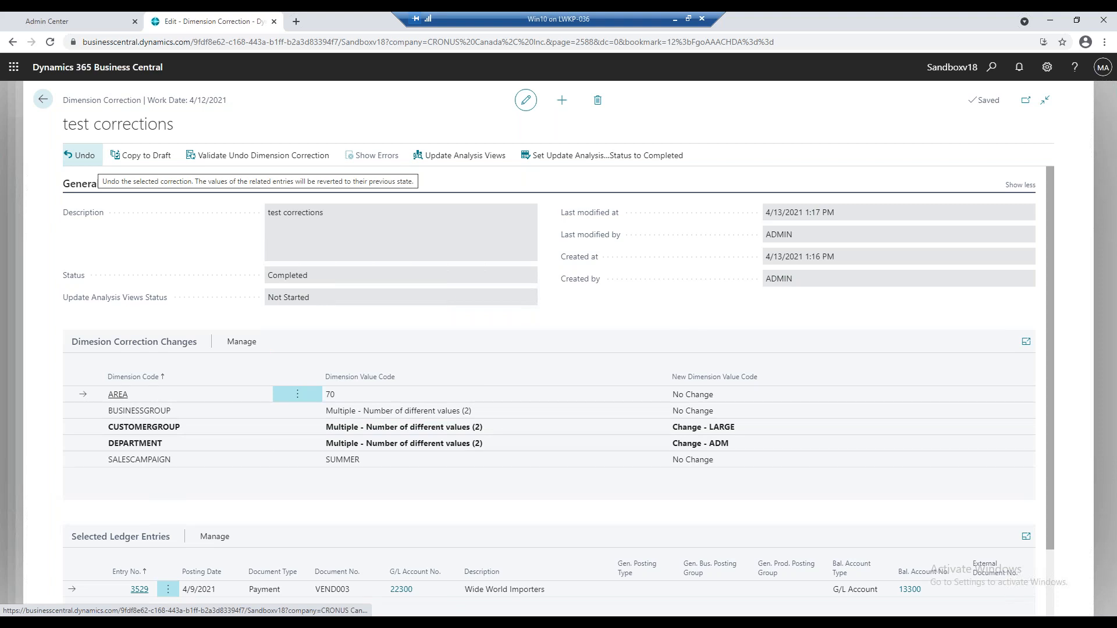
left_click(42, 100)
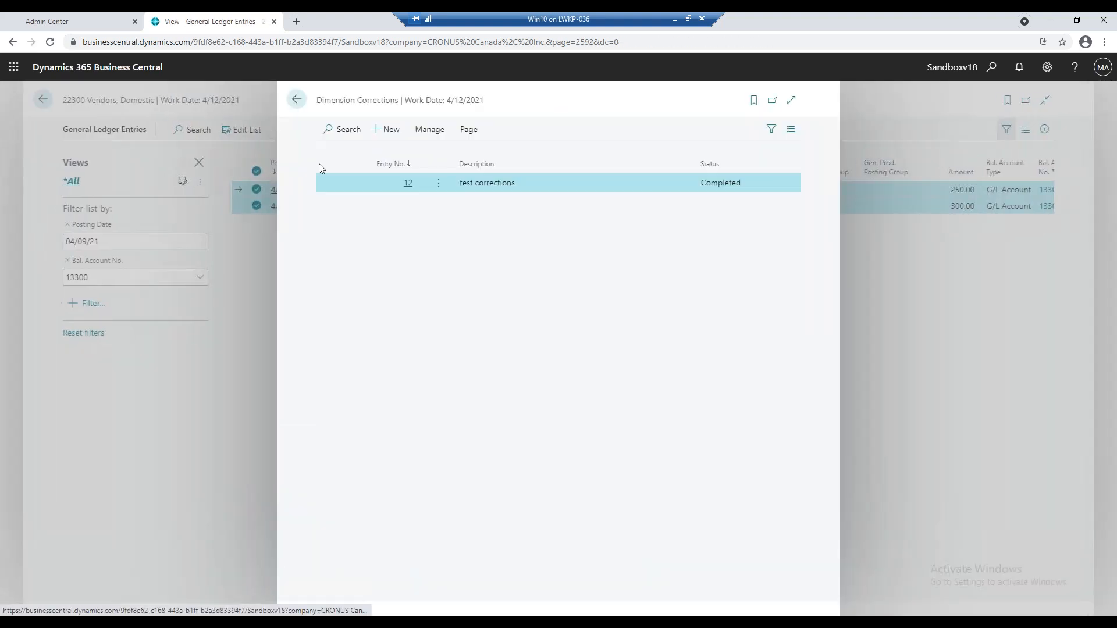
left_click(296, 100)
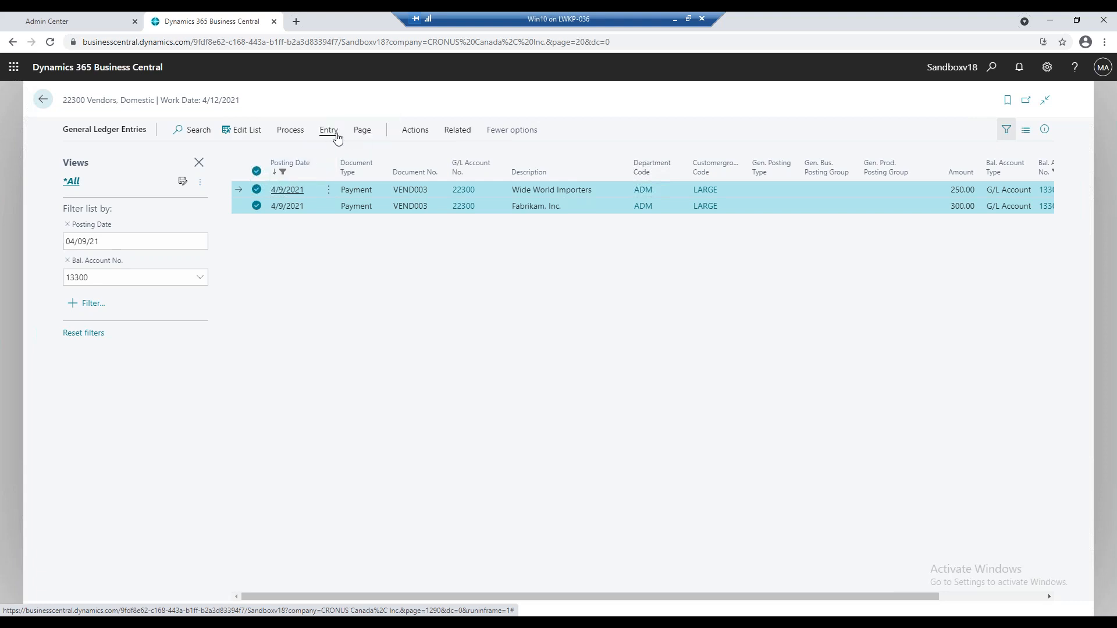
Reopen the "test corrections" record from the correction history, examine its dimension changes and selected ledger entries, and return to the general ledger entries.
left_click(330, 132)
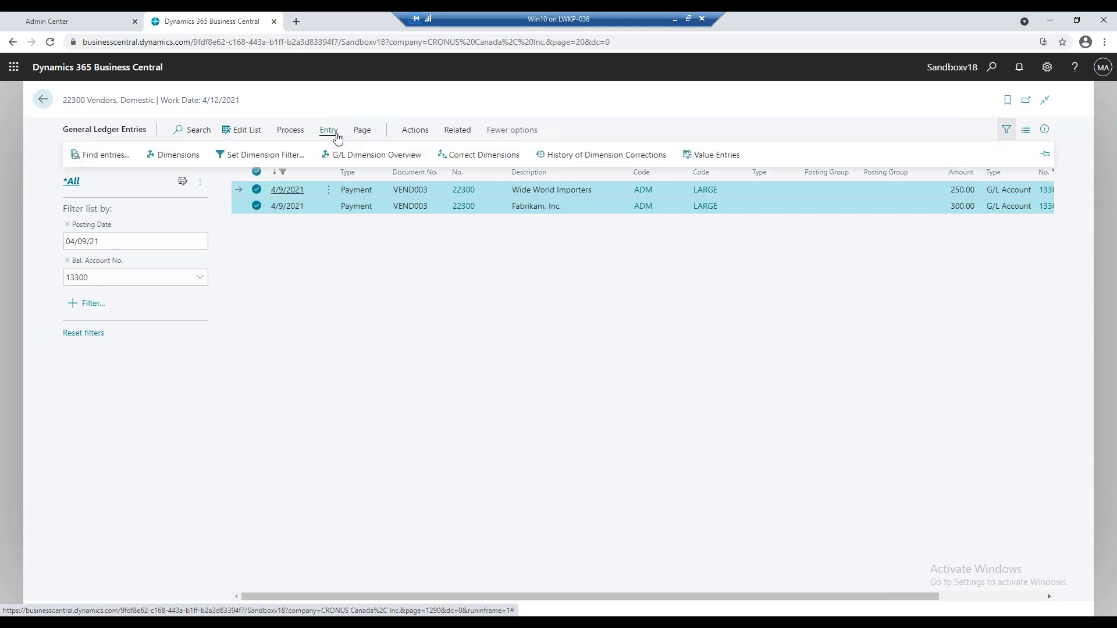
left_click(538, 155)
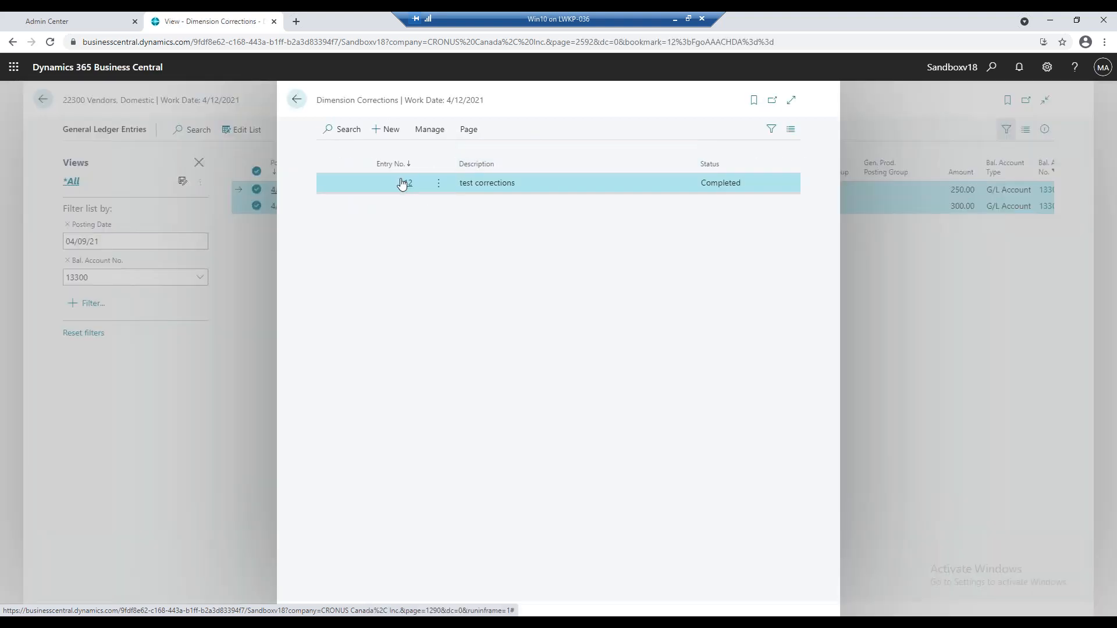
left_click(437, 128)
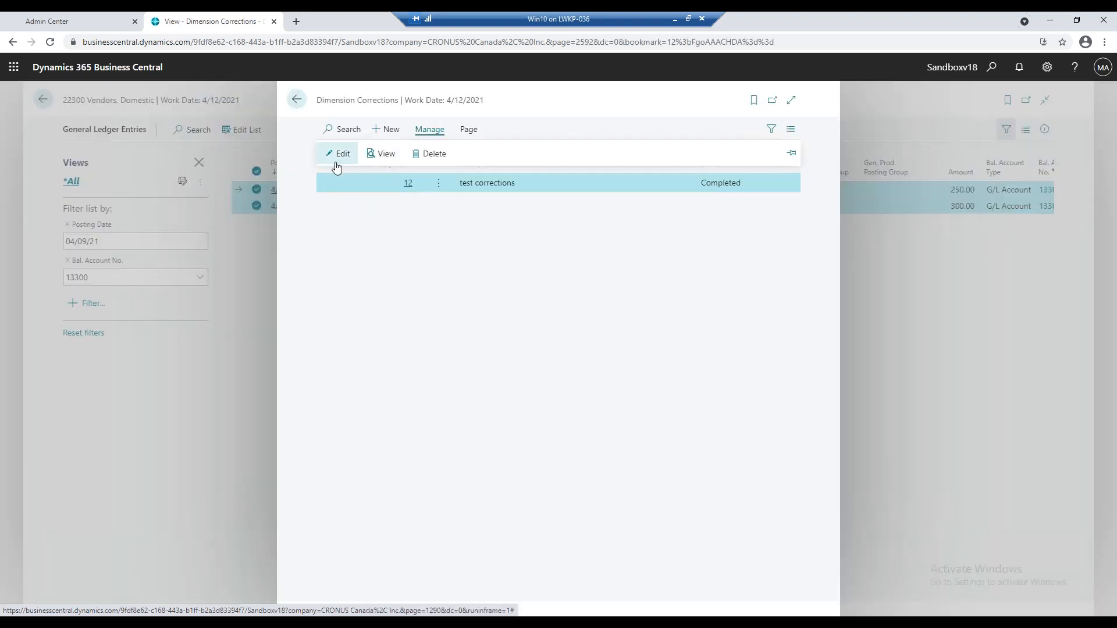
left_click(336, 163)
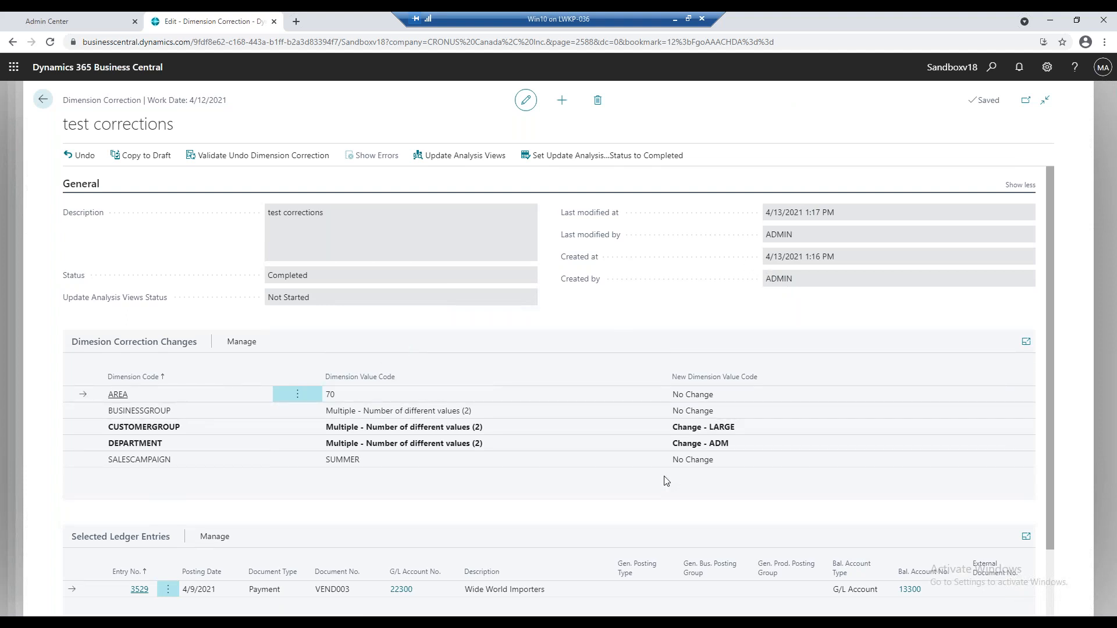
scroll(663, 479, "down", 2)
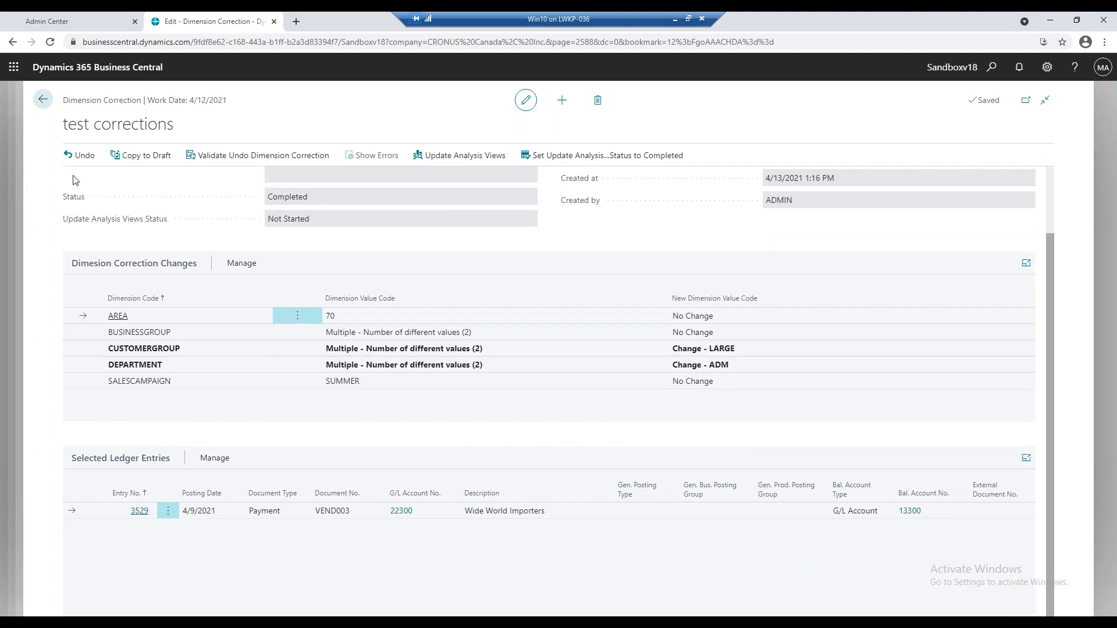
left_click(42, 101)
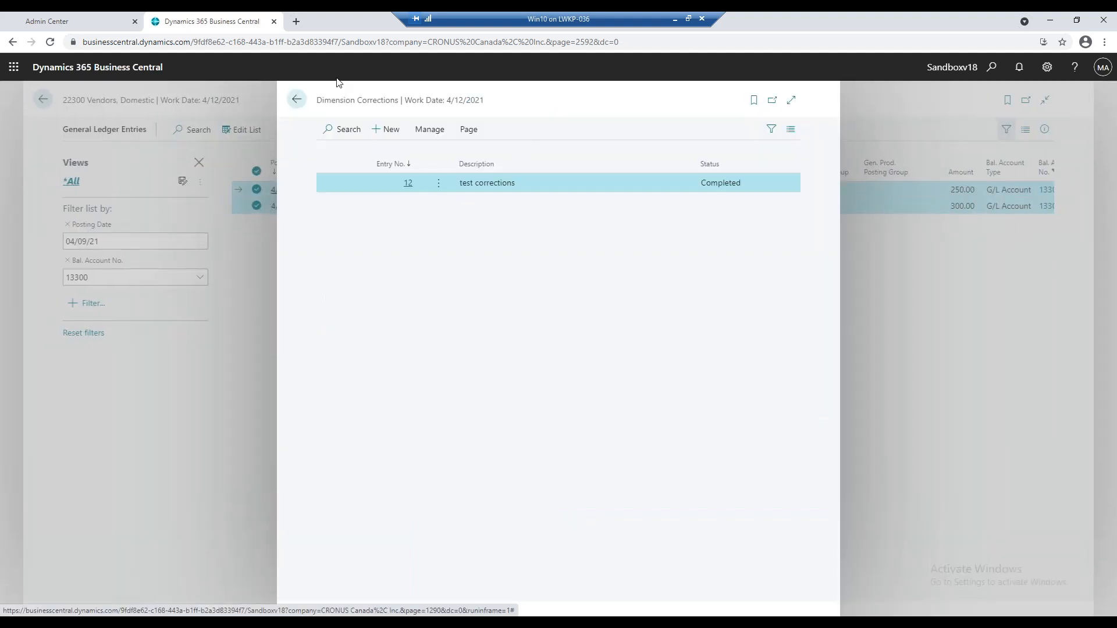
left_click(298, 100)
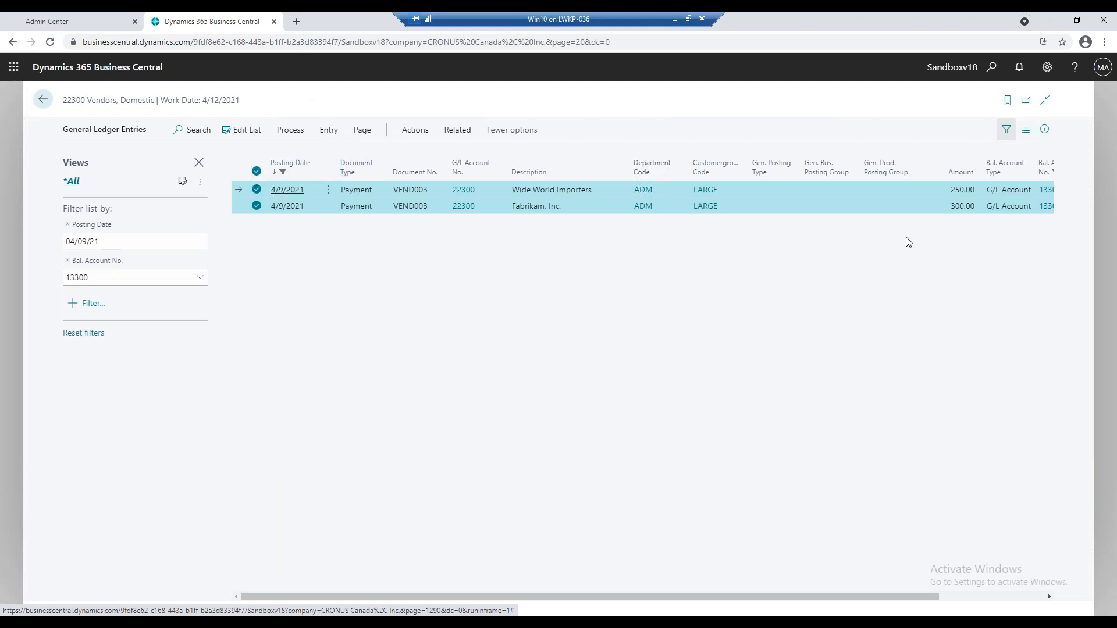
Search for bank account pages and open the Bank Account Reconciliations list.
left_click(993, 69)
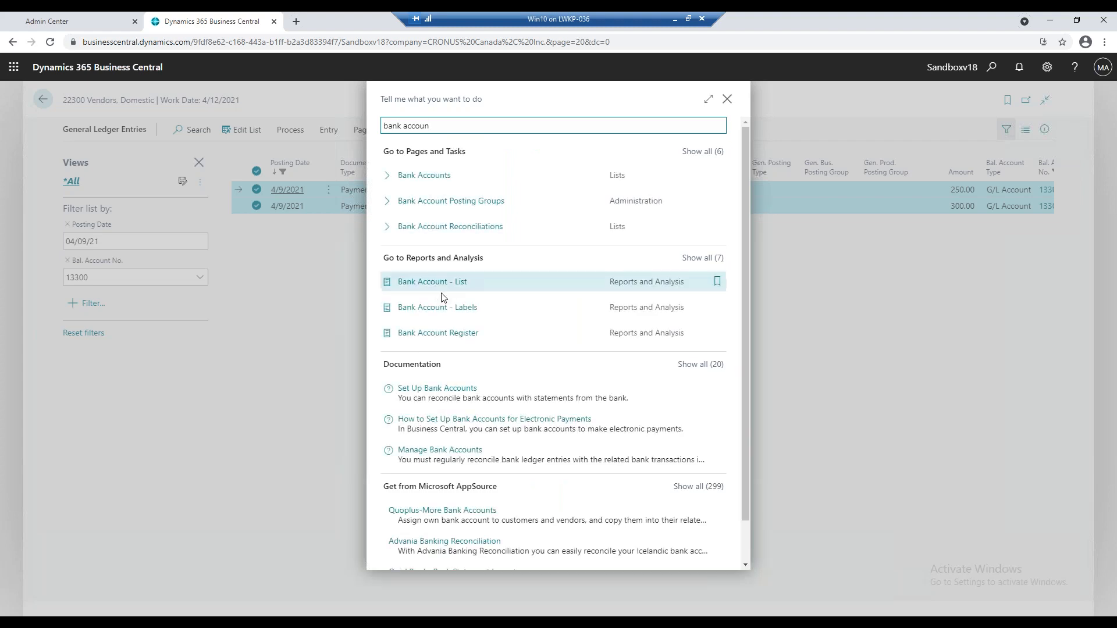
left_click(449, 226)
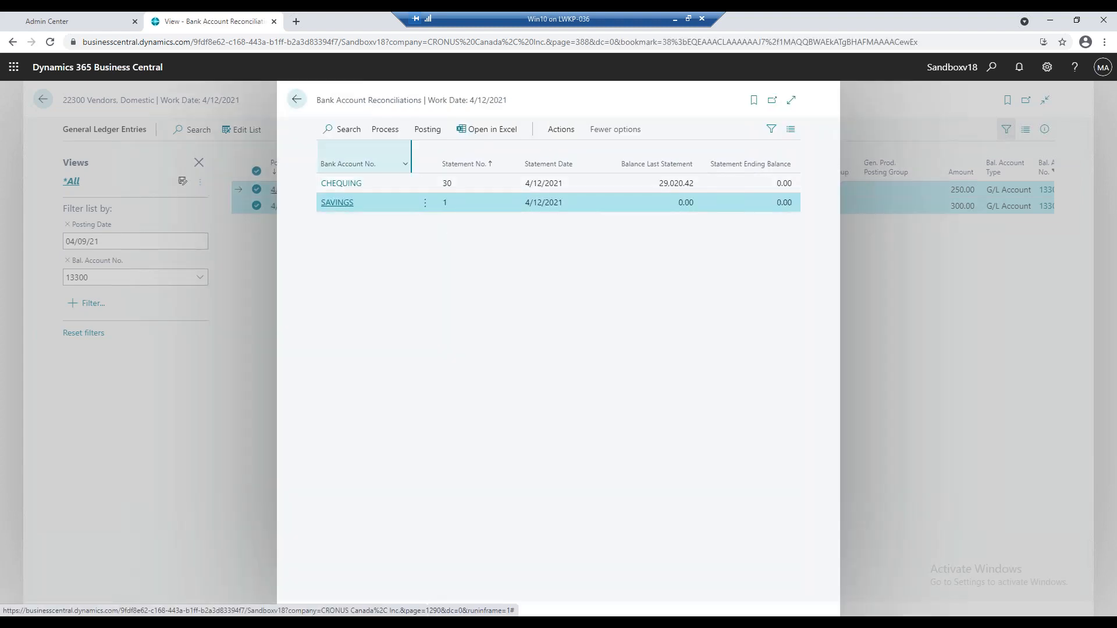
Expand the reconciliations list, open the CHEQUING reconciliation with statement number 30, and examine its statement details and bank import option.
left_click(793, 104)
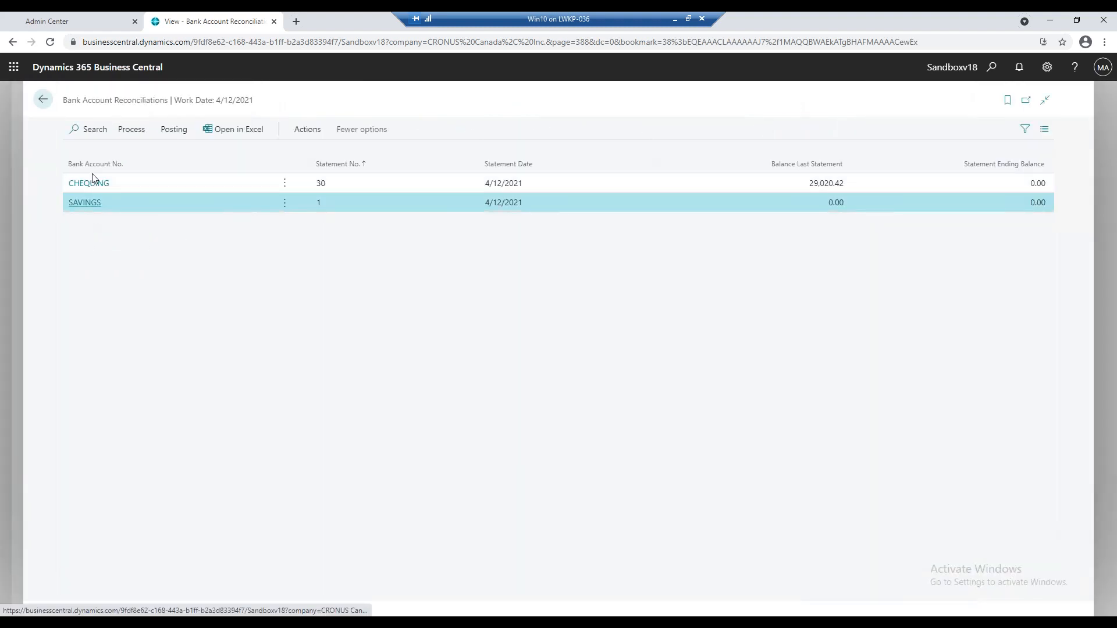
left_click(146, 184)
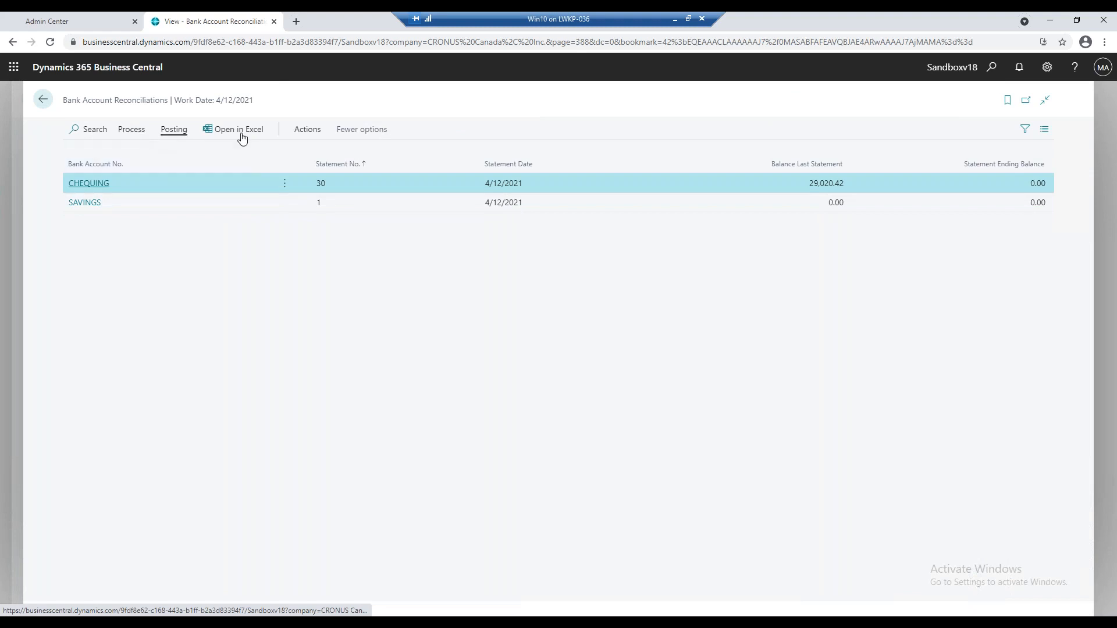
mouse_move(193, 145)
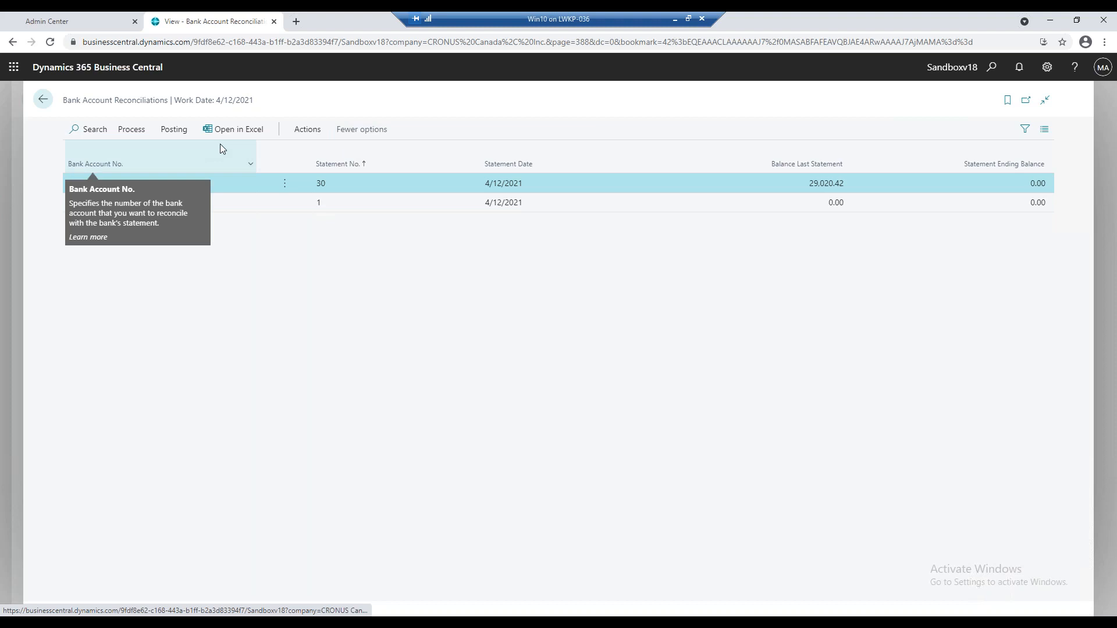
mouse_move(536, 165)
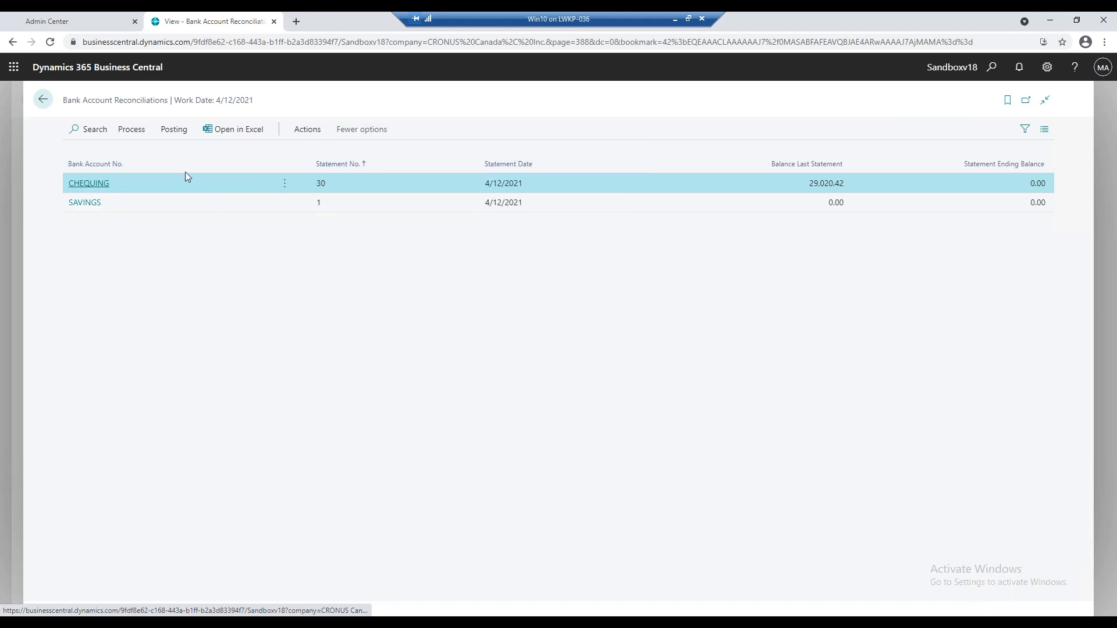
left_click(103, 184)
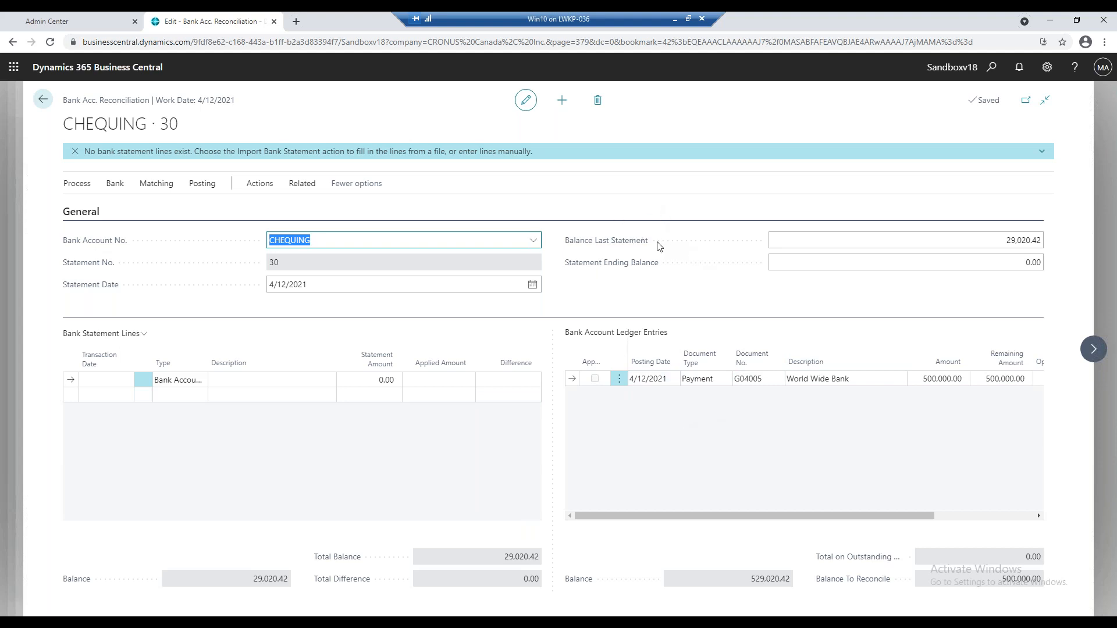
mouse_move(643, 247)
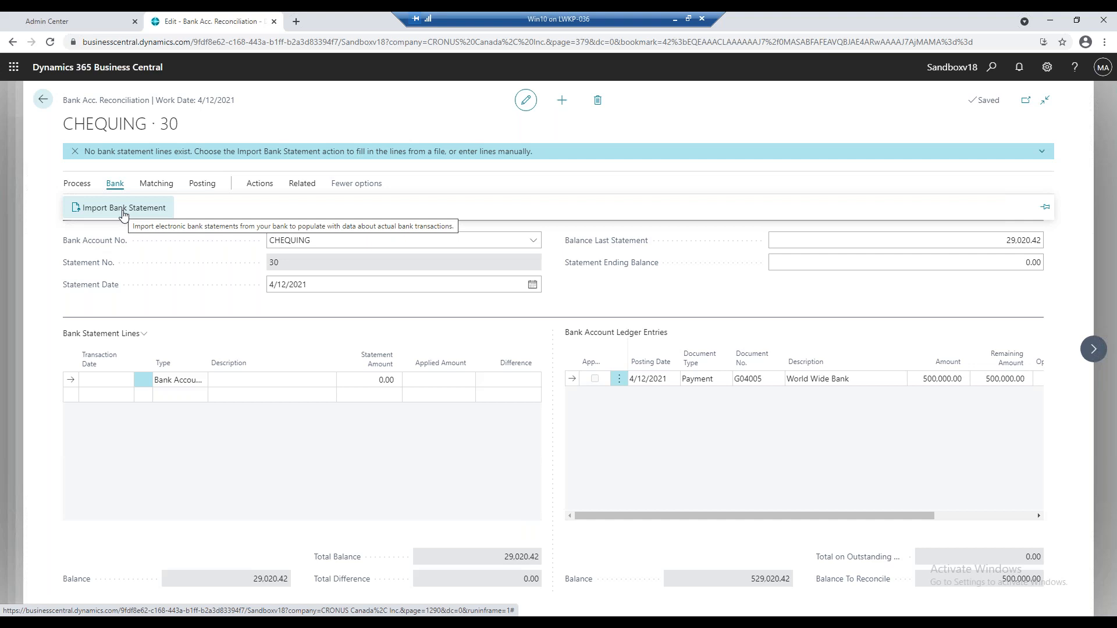
Search for "bank import" and open the Bank Export/Import Setup page.
left_click(991, 75)
type("bank import")
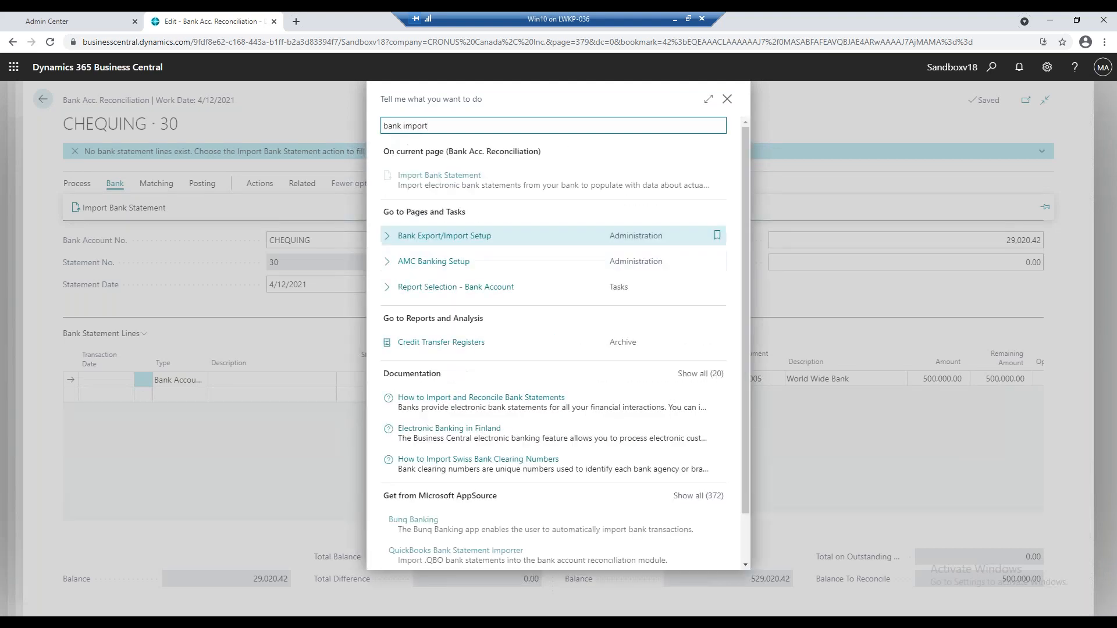
left_click(448, 236)
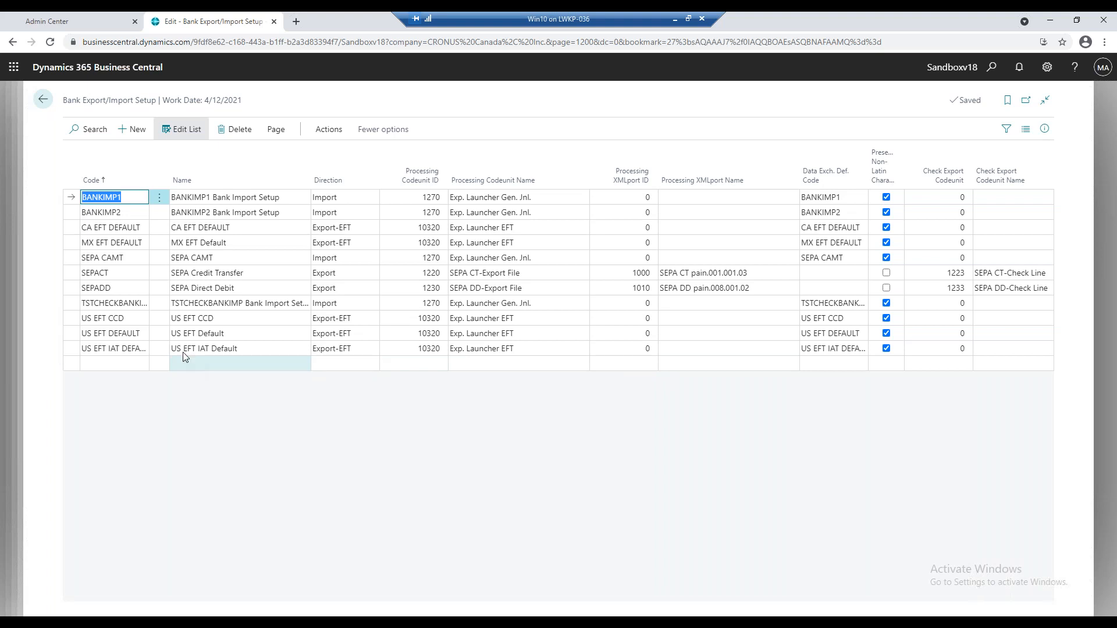
Launch the Bank Statement File Format Wizard and download its sample bank statement file.
left_click(126, 305)
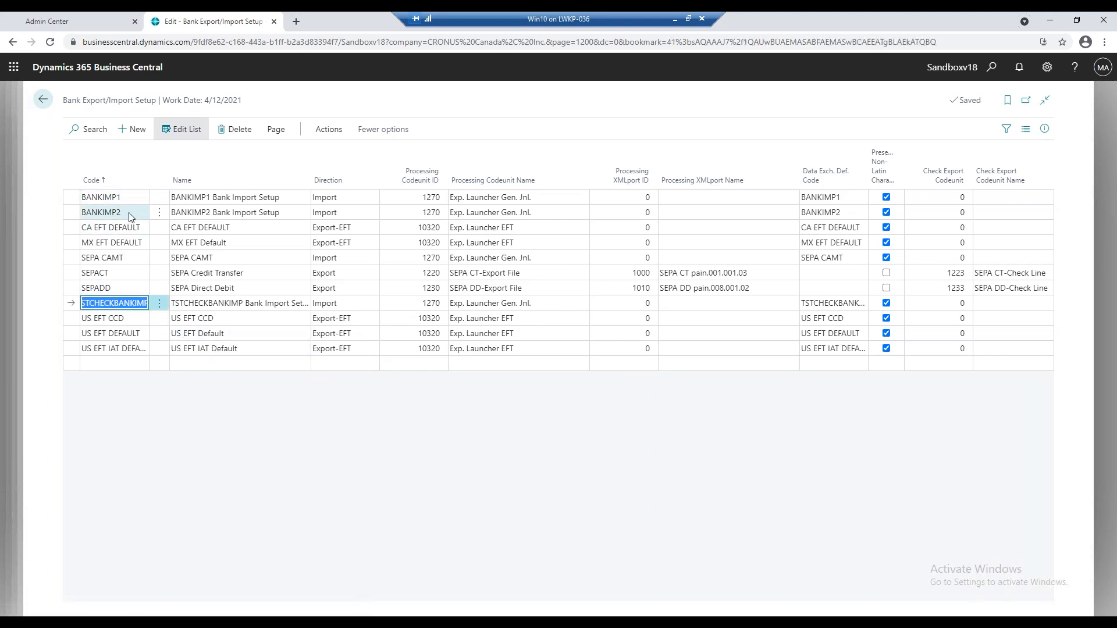
left_click(328, 138)
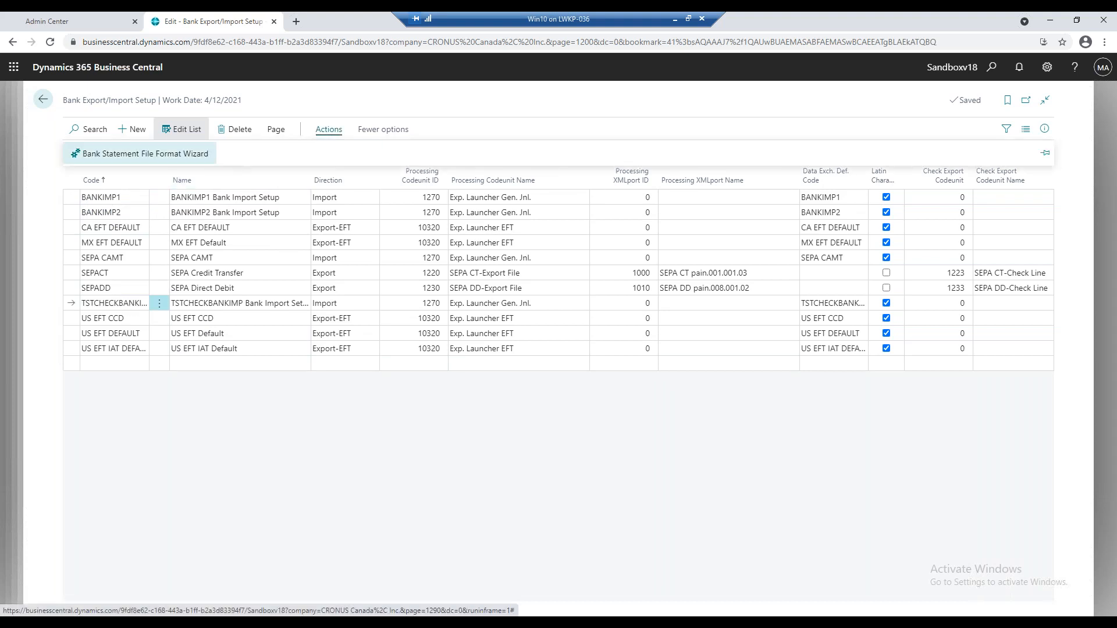
left_click(182, 157)
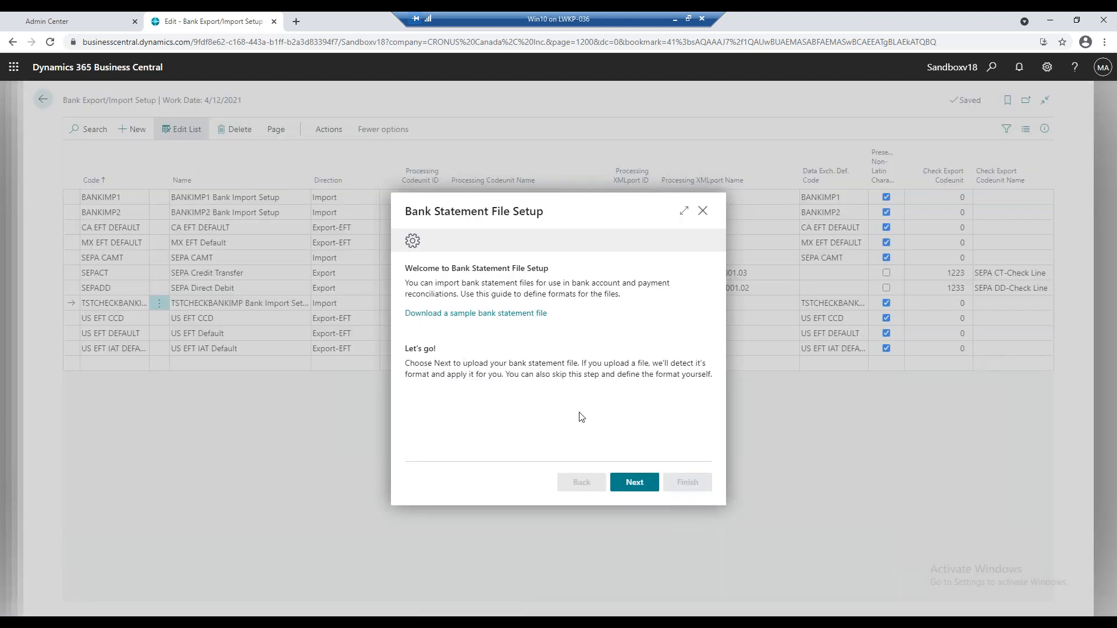
left_click(482, 315)
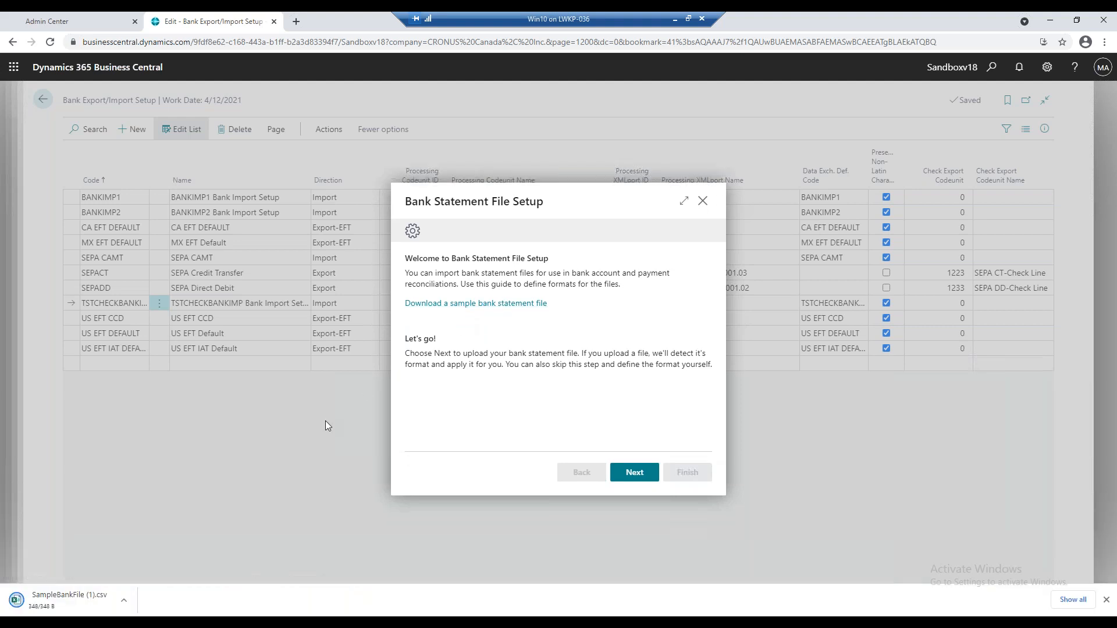
Open the downloaded sample bank file in Excel, fit the column widths, and examine the account name, amount and transaction details columns.
left_click(82, 605)
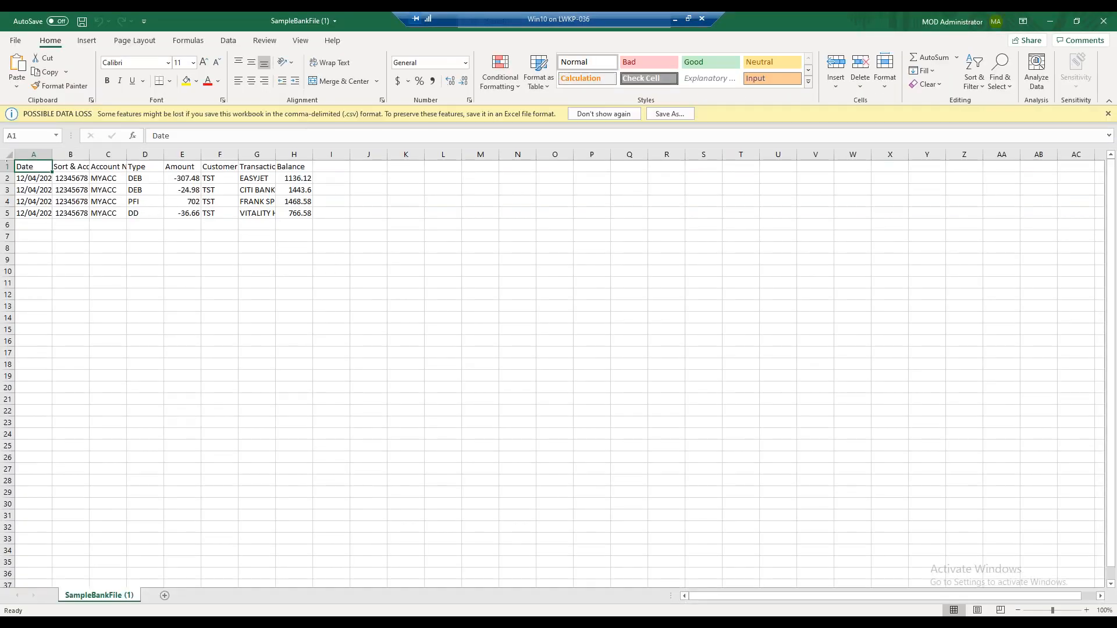
left_click(7, 155)
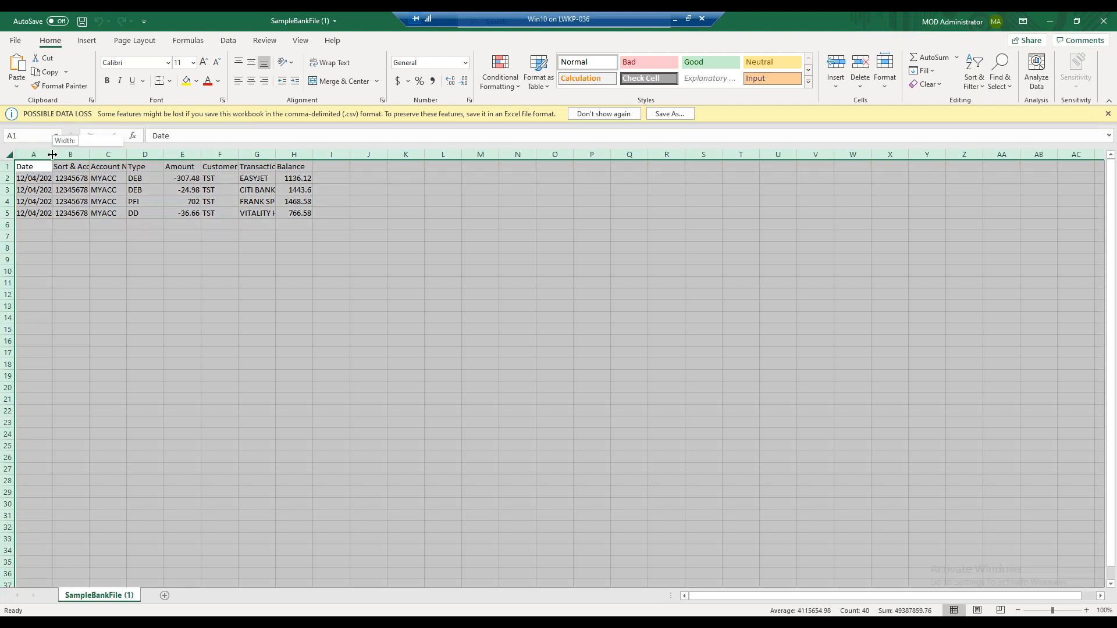
double_click(52, 154)
left_click(104, 178)
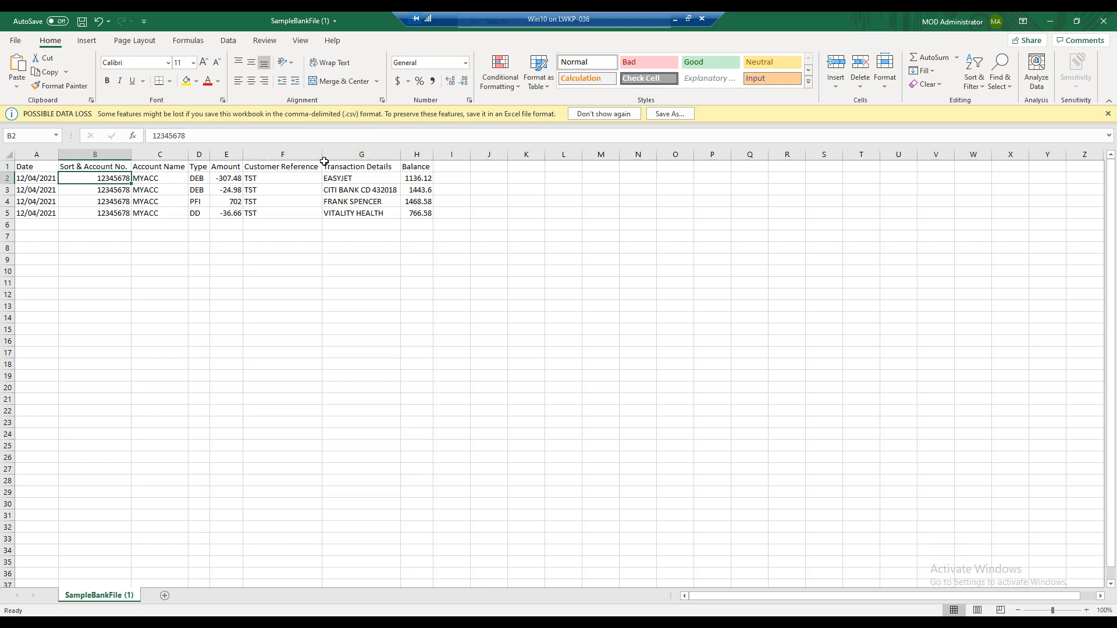
left_click_drag(158, 168, 156, 203)
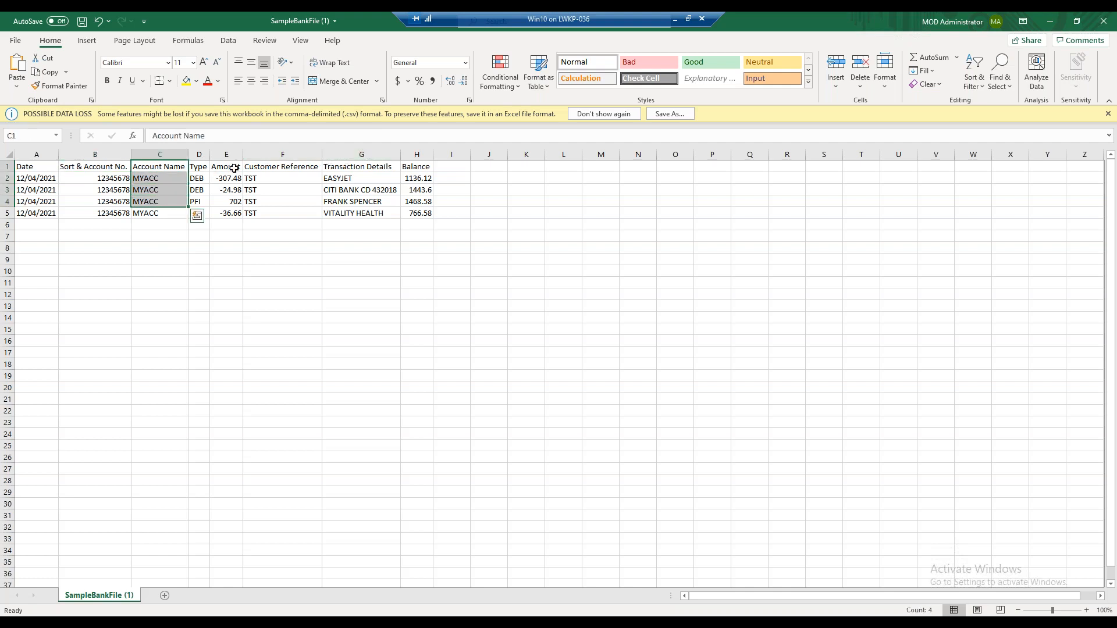
left_click_drag(233, 167, 234, 196)
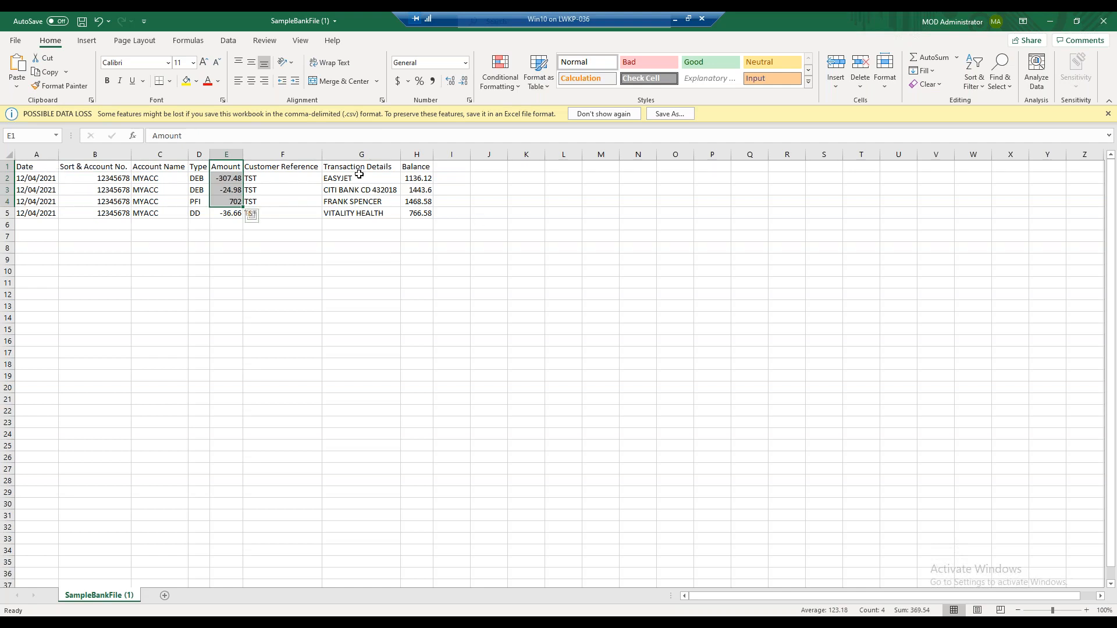
left_click_drag(356, 170, 357, 213)
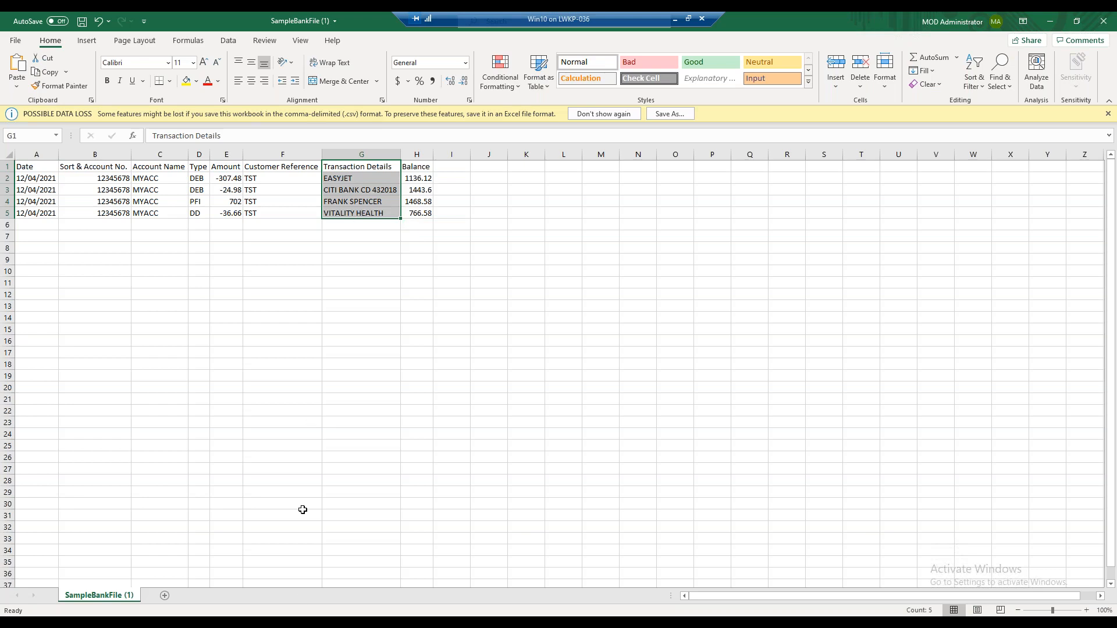
Return to the bank statement file setup wizard in the browser and upload the "Bank Rec. Tst Import" file from Documents.
mouse_move(299, 599)
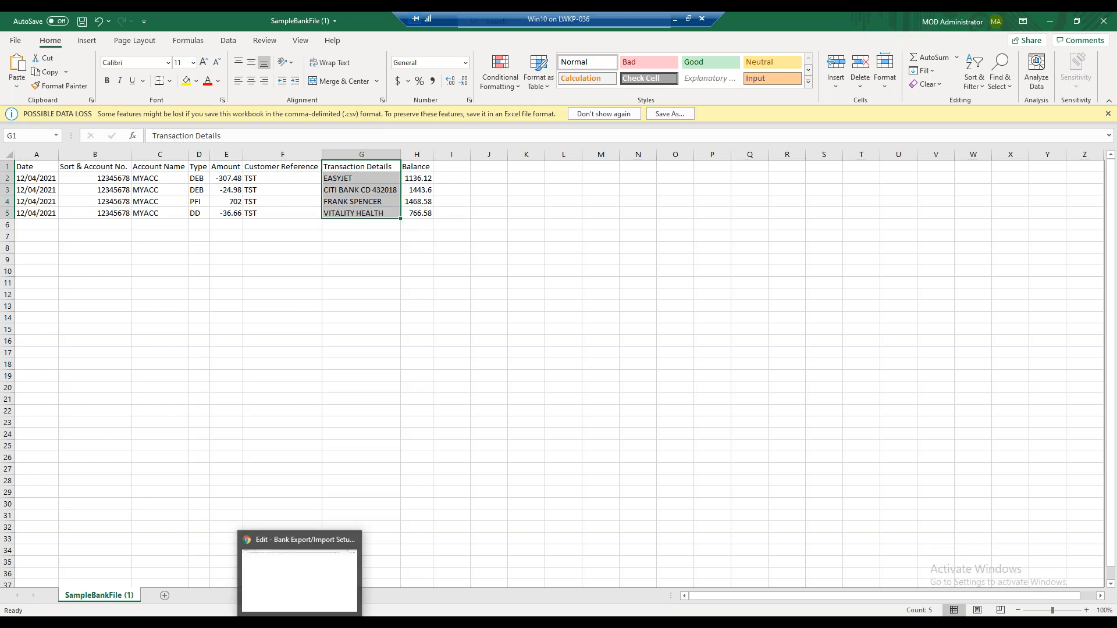
left_click(299, 573)
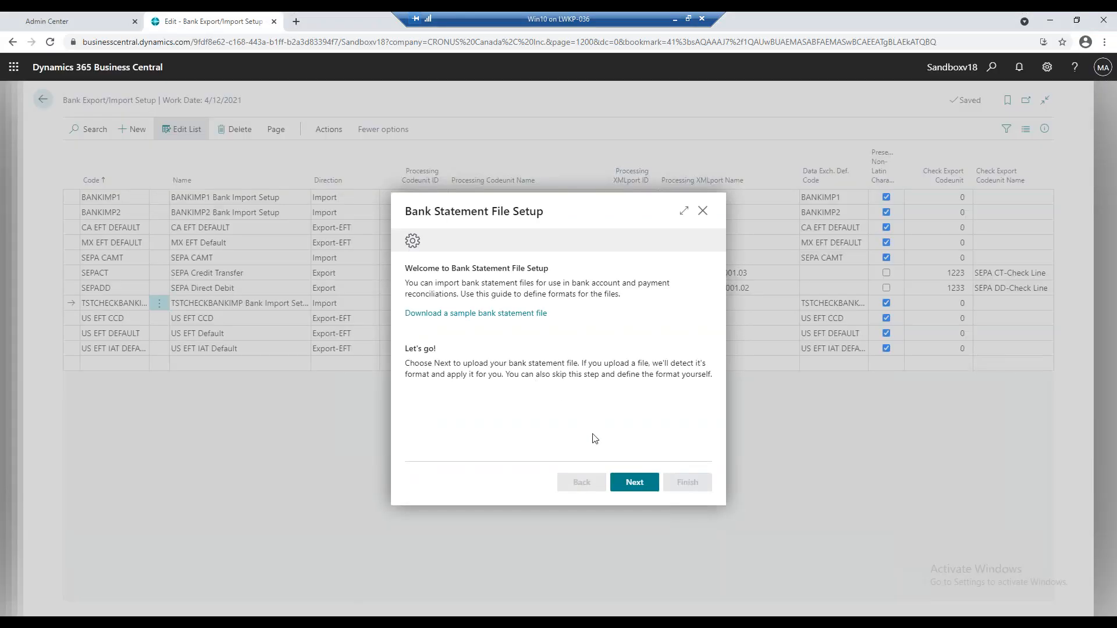
left_click(628, 494)
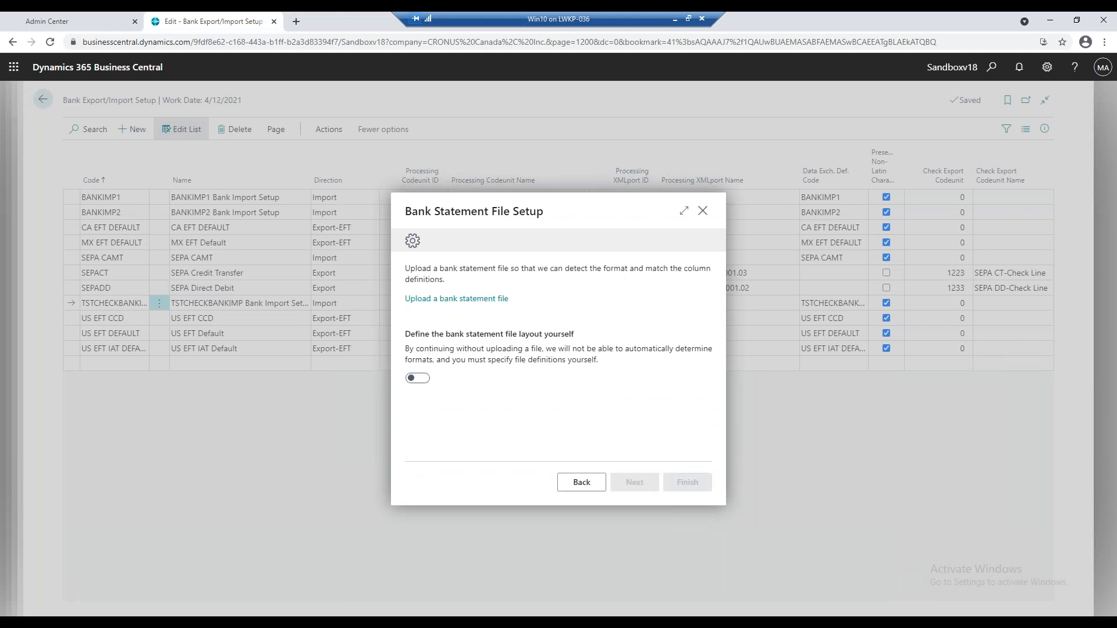
left_click(468, 306)
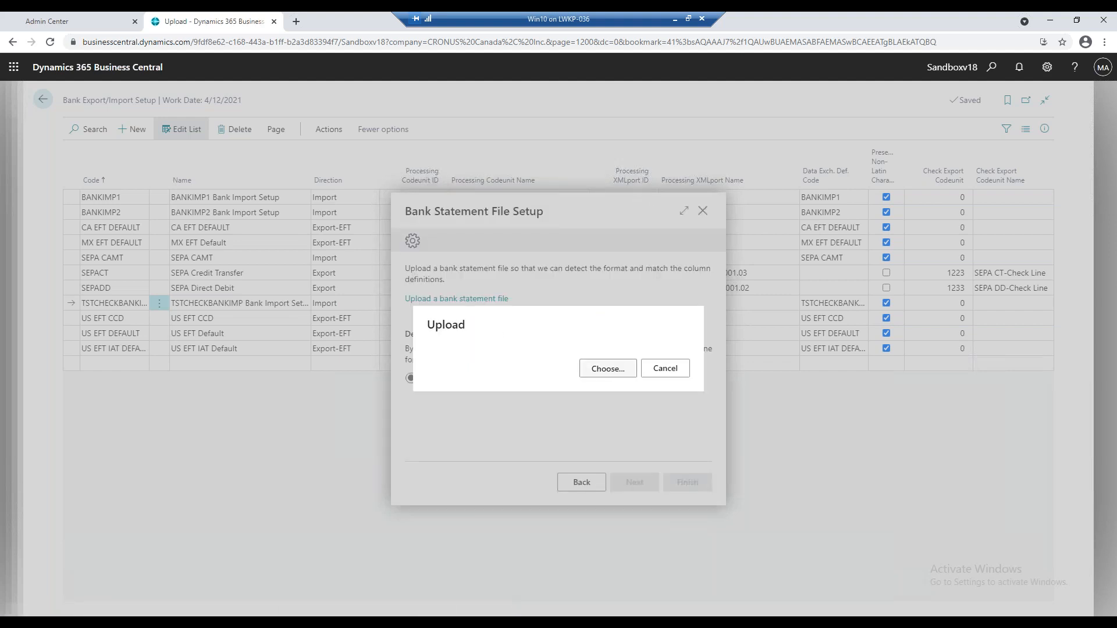
left_click(614, 369)
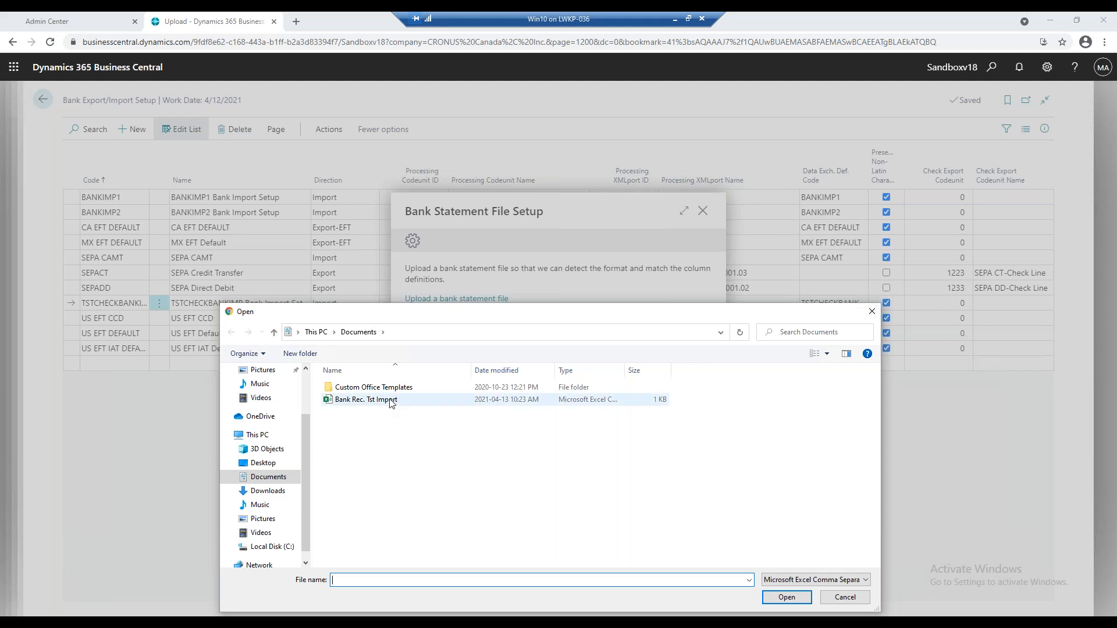
double_click(390, 400)
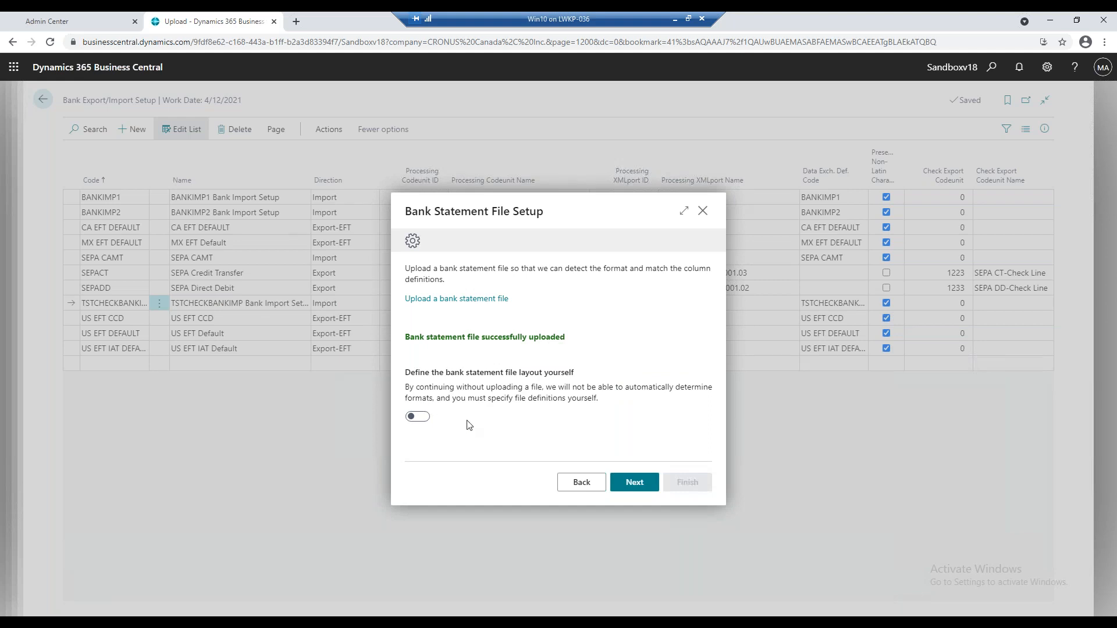
Choose to define the bank statement file layout yourself and set the header lines to skip to 1.
left_click(423, 417)
left_click(648, 484)
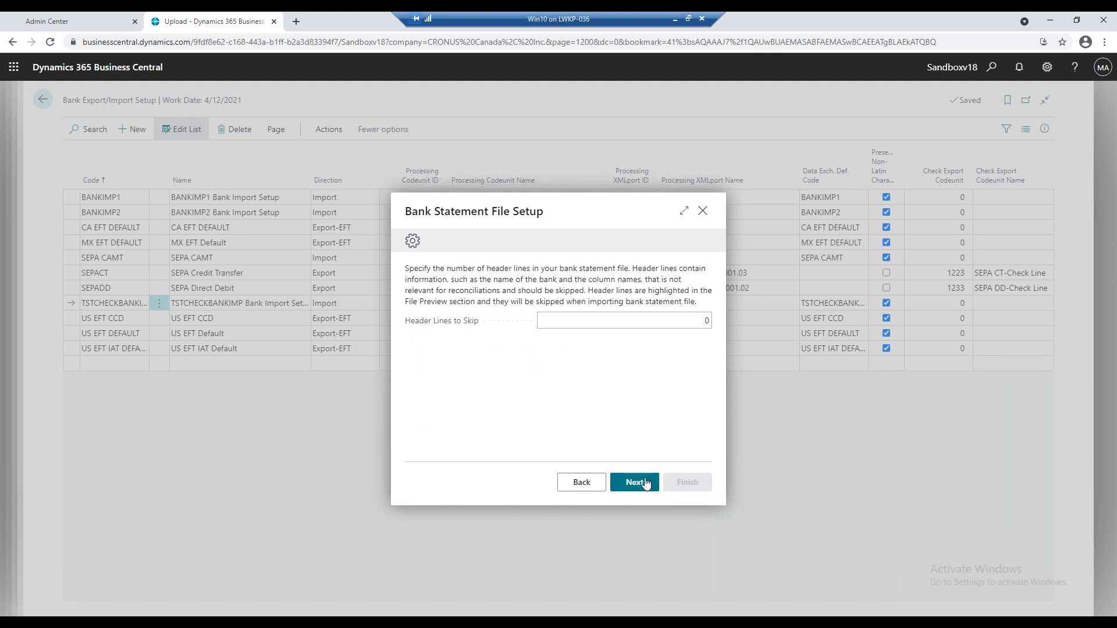
left_click(683, 318)
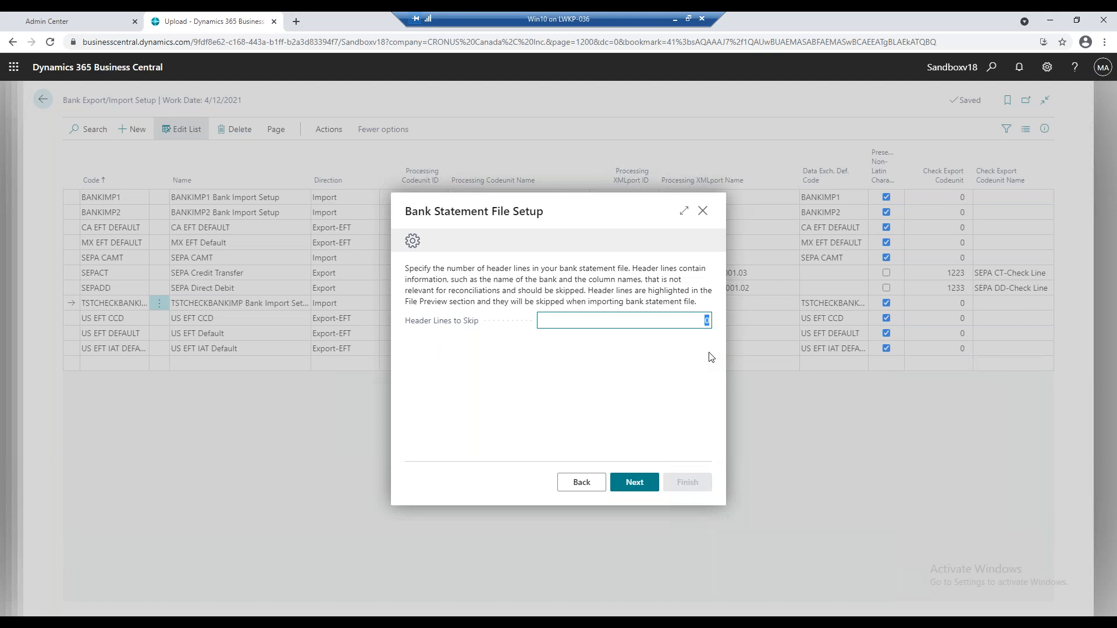
type("1")
key("Tab")
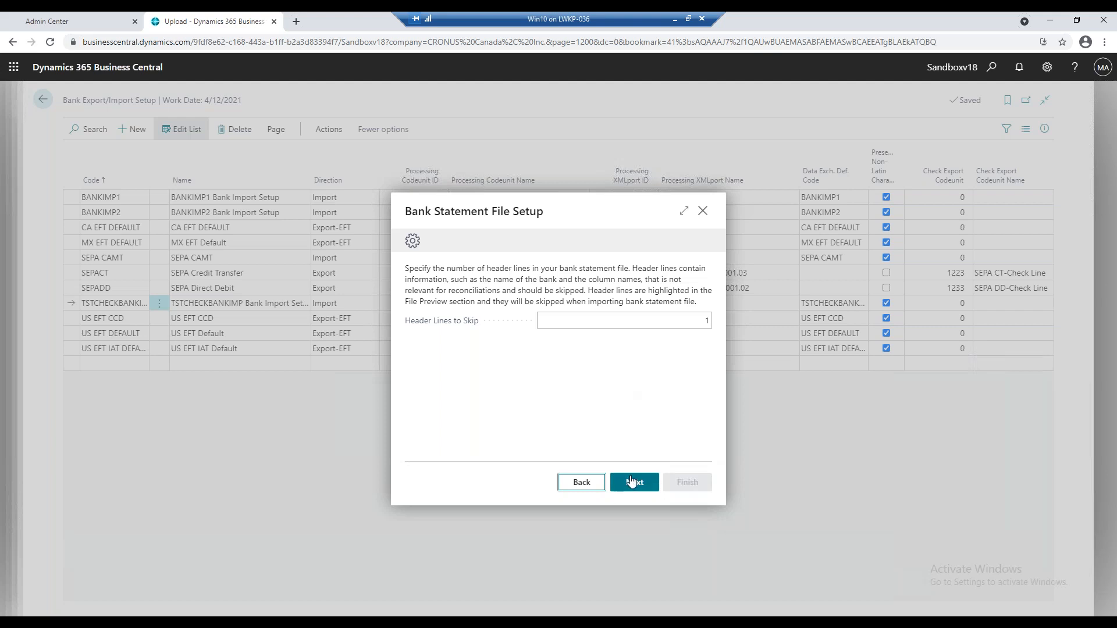
Continue to the column settings and set the column separator to Comma.
left_click(631, 482)
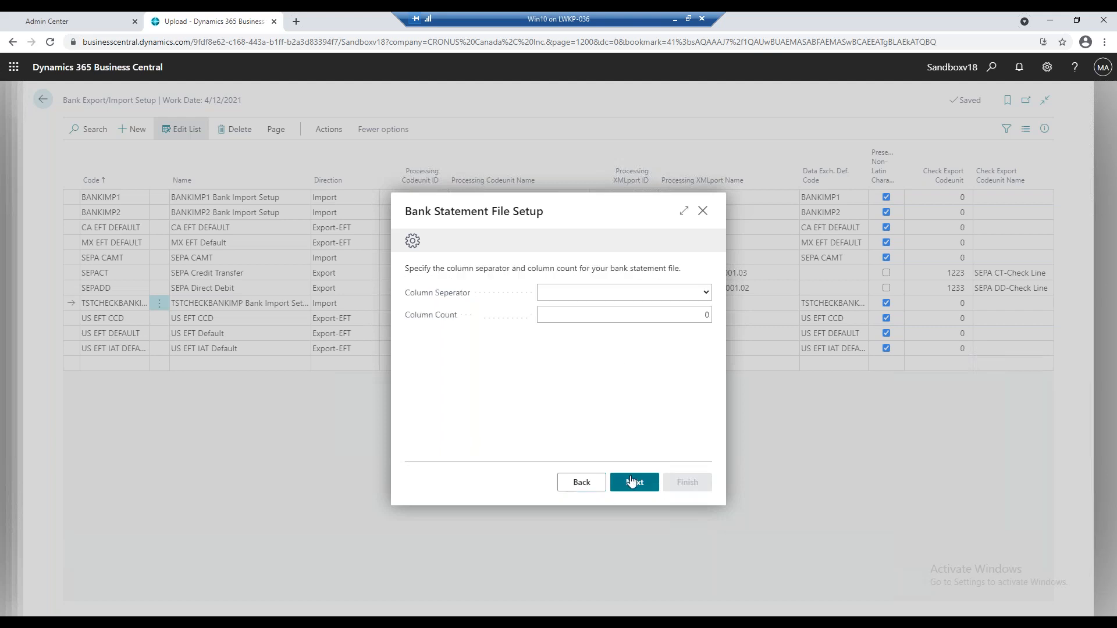
left_click(628, 295)
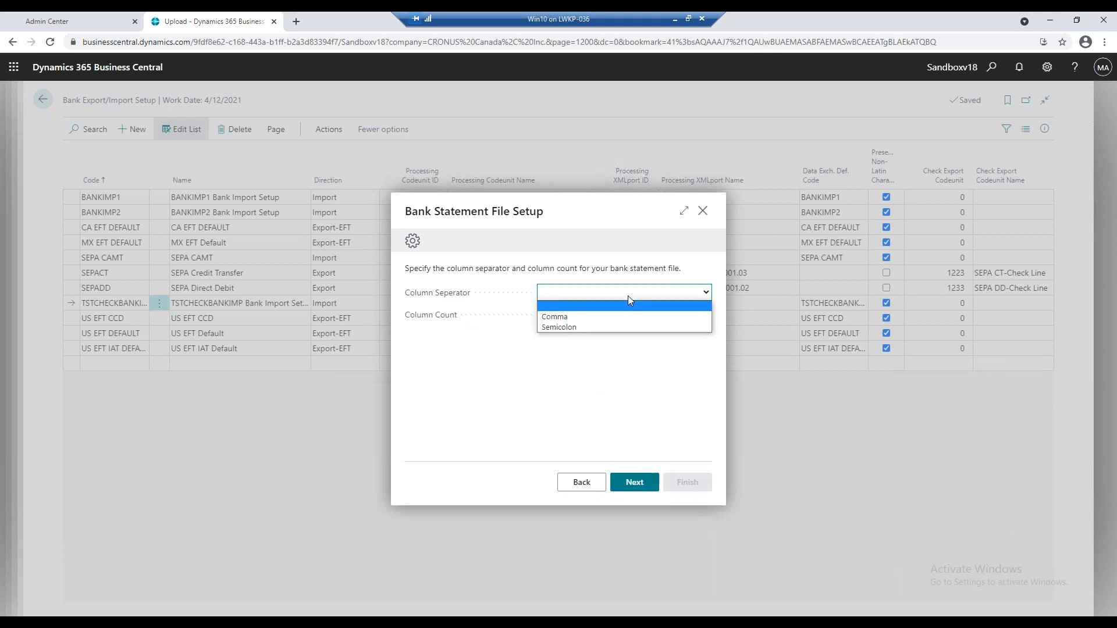
left_click(582, 317)
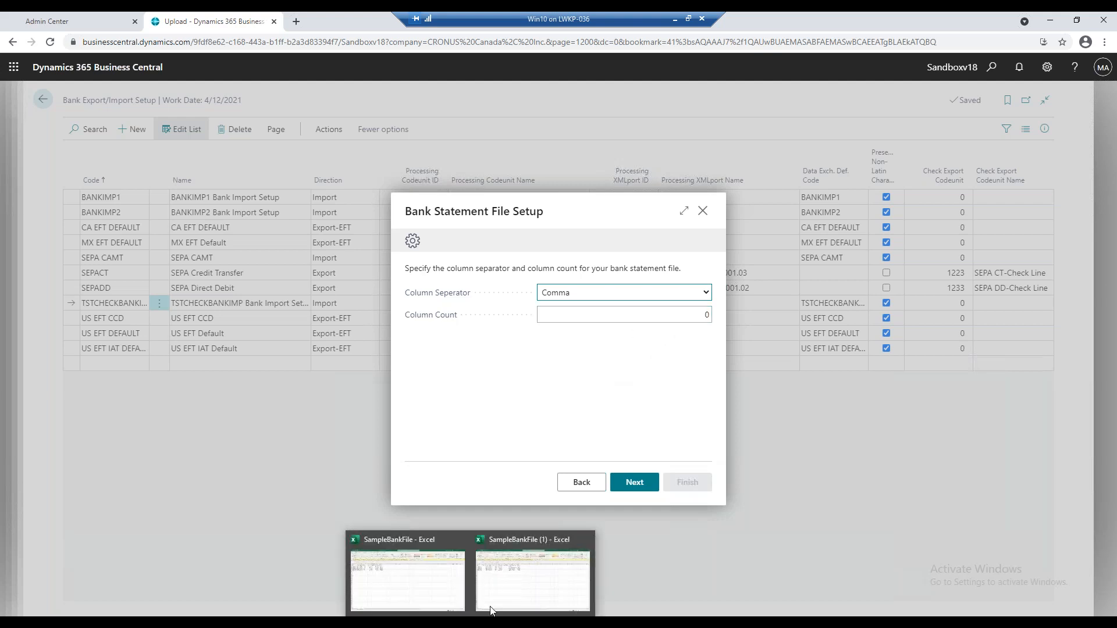
Open the "Bank Rec. Tst Import" file in Excel, fit its column widths to check the columns, and minimize the workbook.
left_click(349, 618)
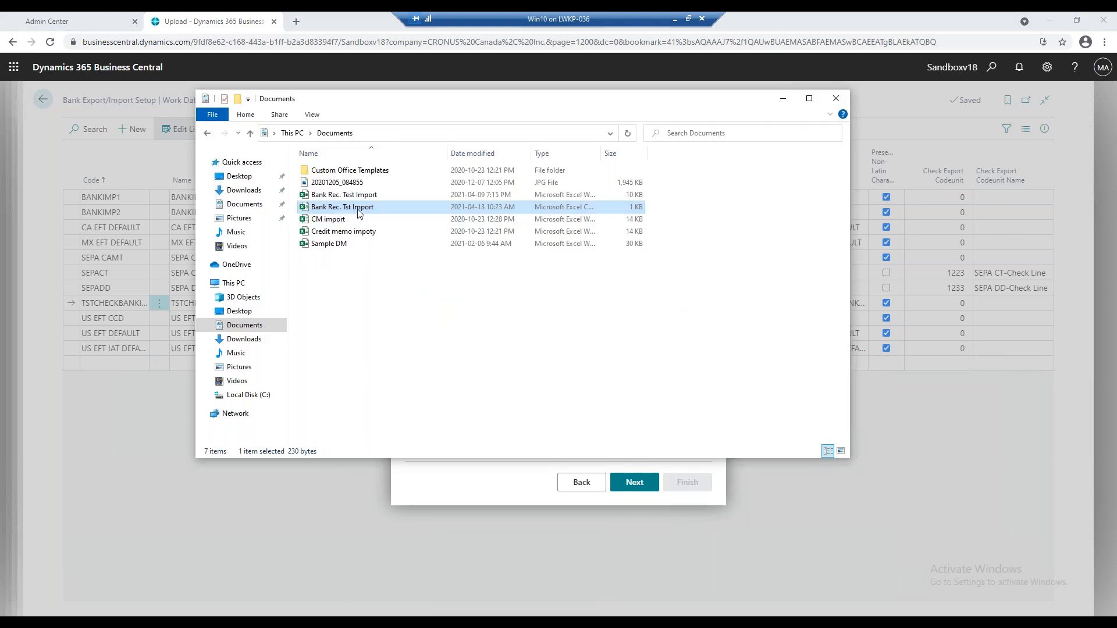
left_click(783, 99)
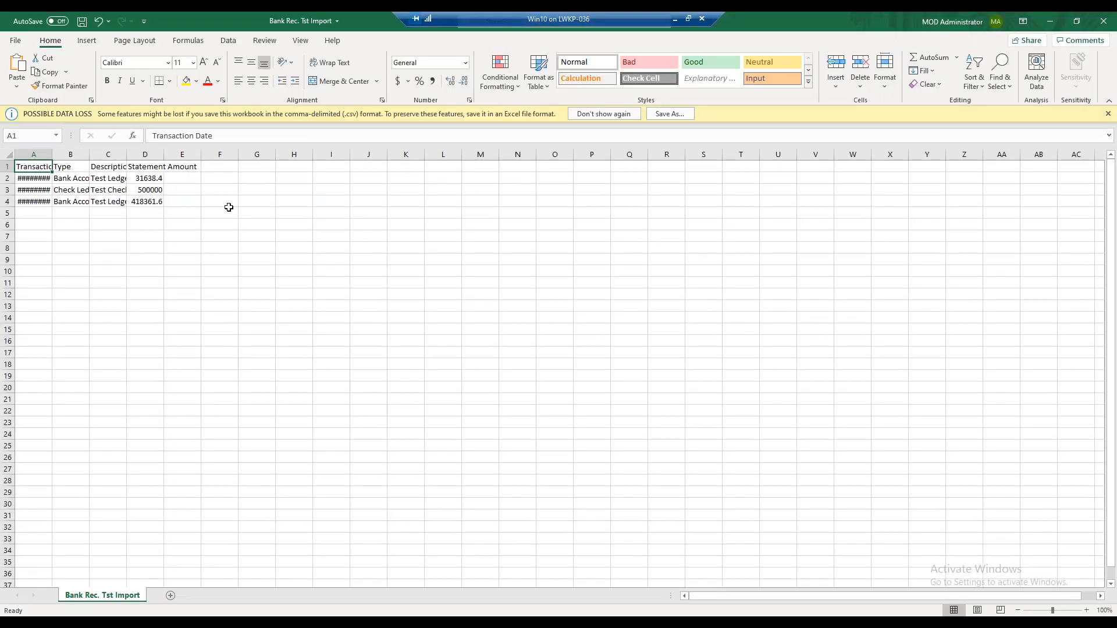
left_click(9, 154)
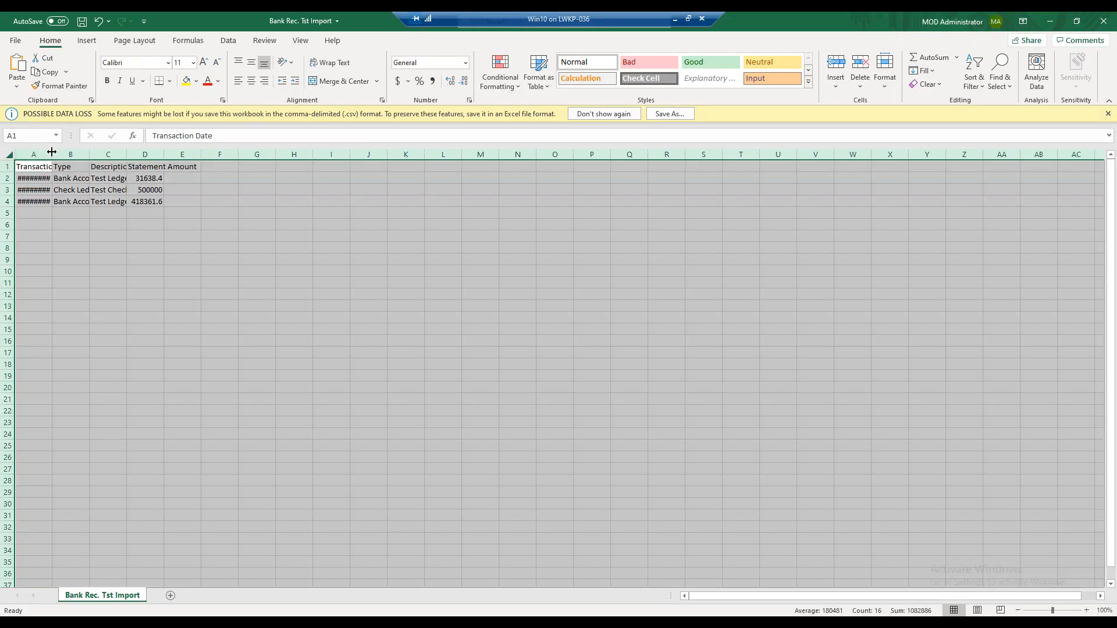
double_click(52, 155)
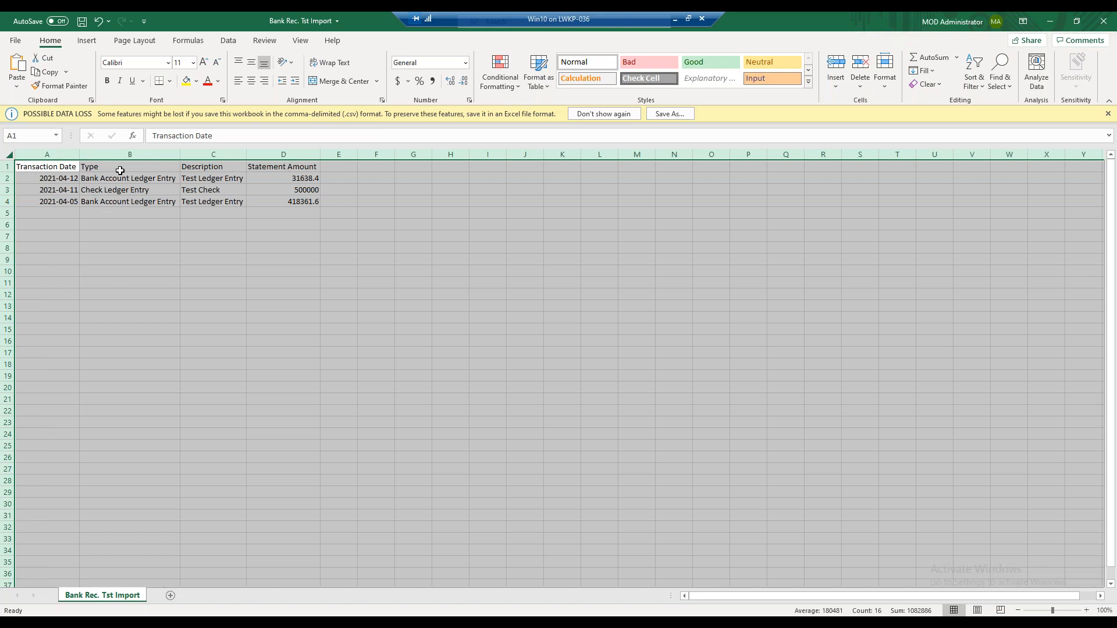
left_click(1048, 25)
left_click(1048, 24)
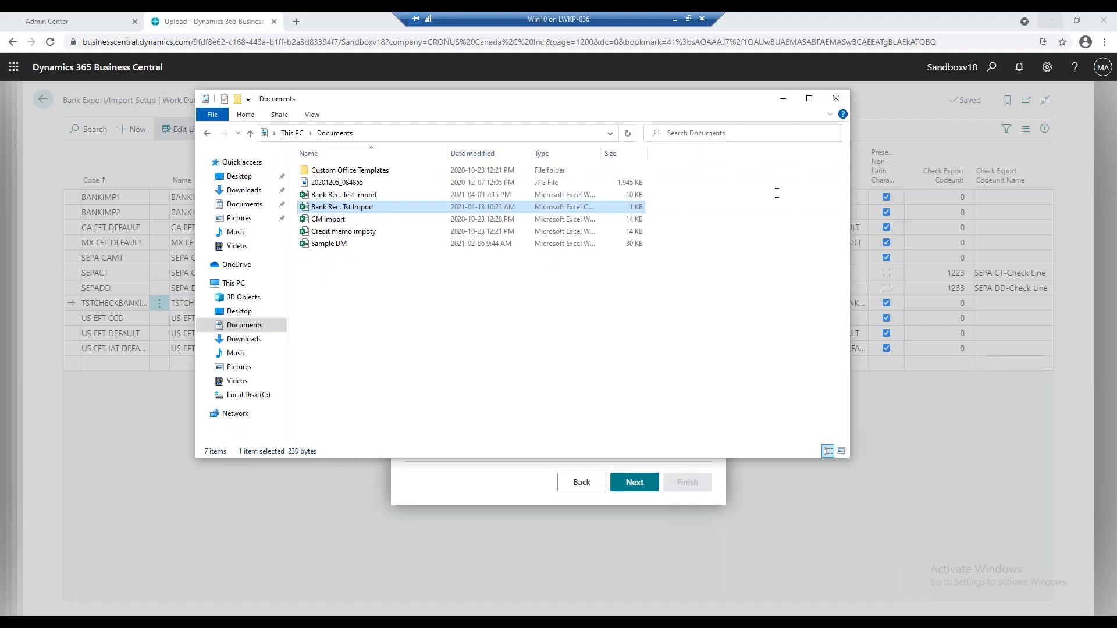
Minimize the Documents folder window, set the bank statement file's column count to 4, and continue to the column definitions.
left_click(783, 102)
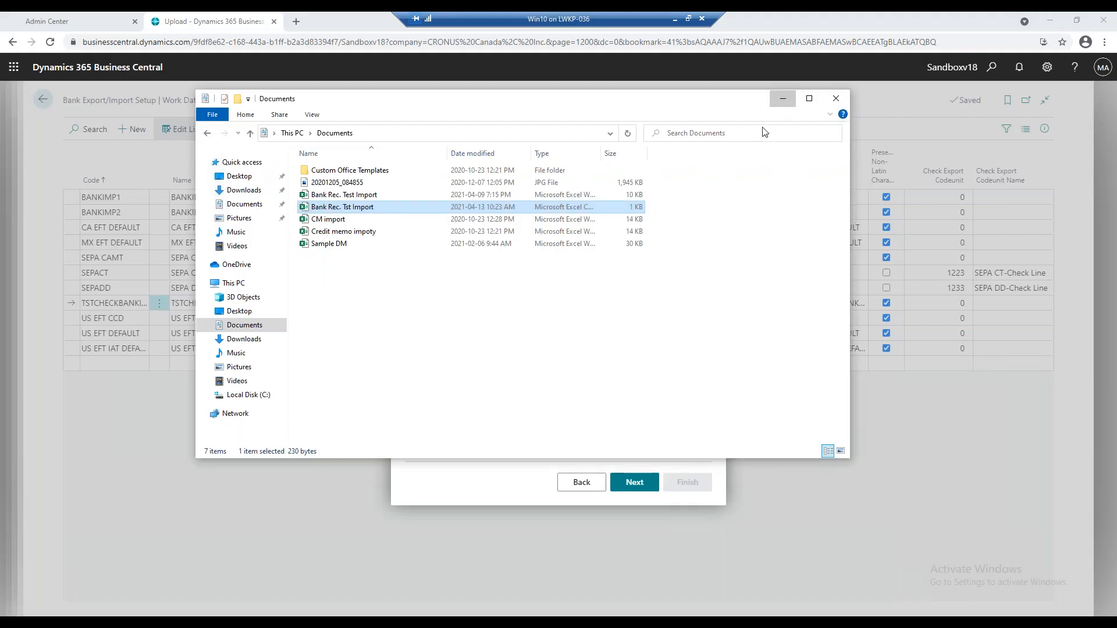
left_click(698, 314)
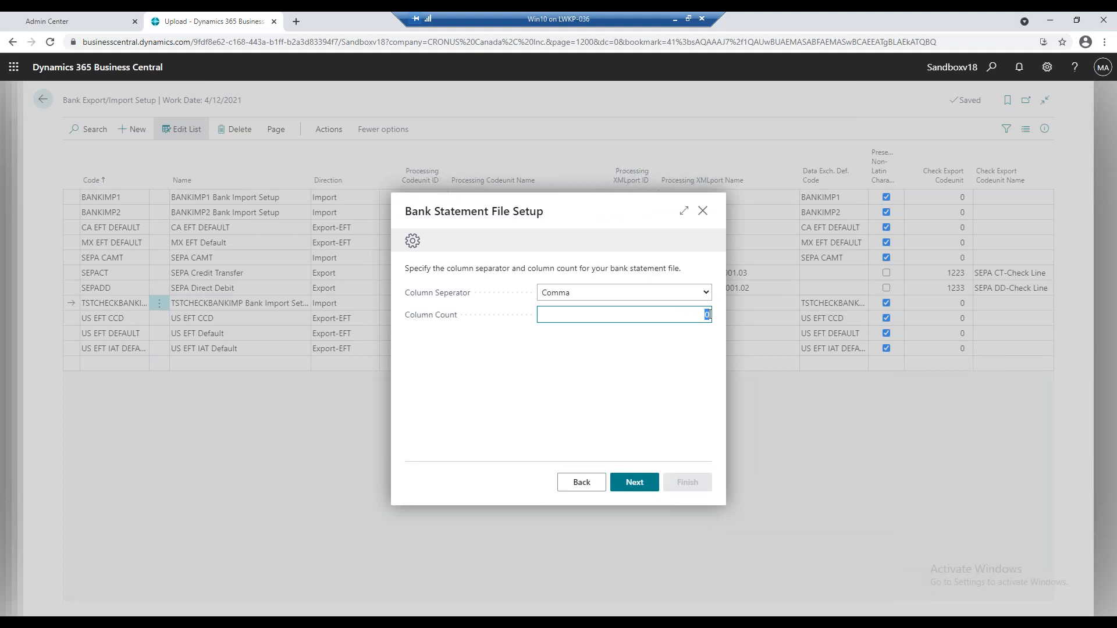
key("BackSpace")
type("4")
left_click(650, 487)
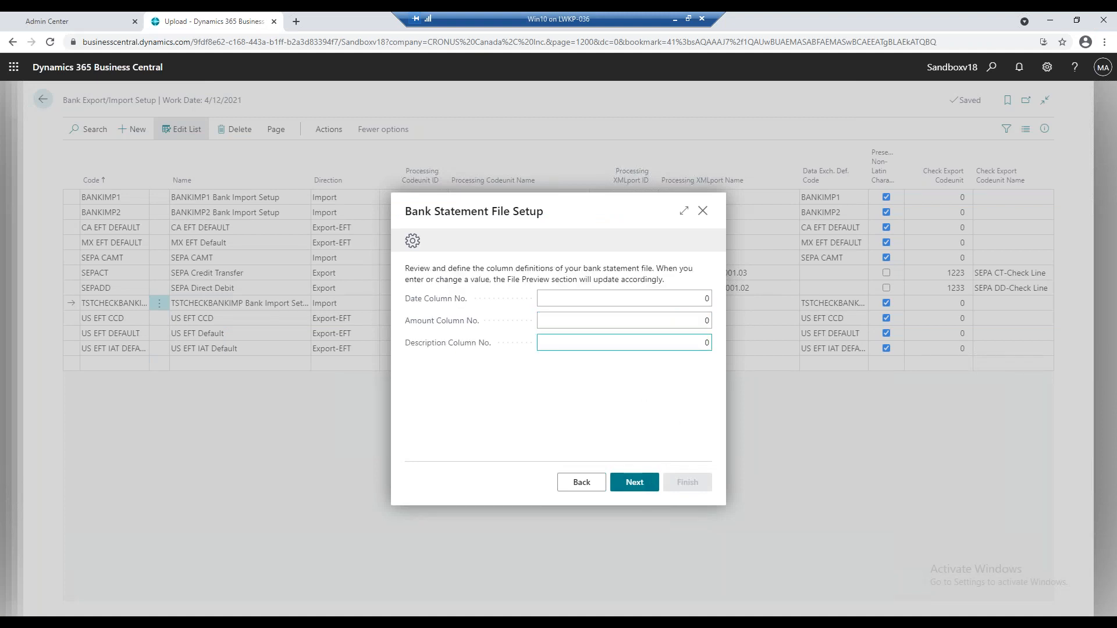
Switch to the "Bank Rec. Tst Import" workbook in Excel, shrink its window below the wizard's fields to check the column order, and return to the wizard.
mouse_move(494, 612)
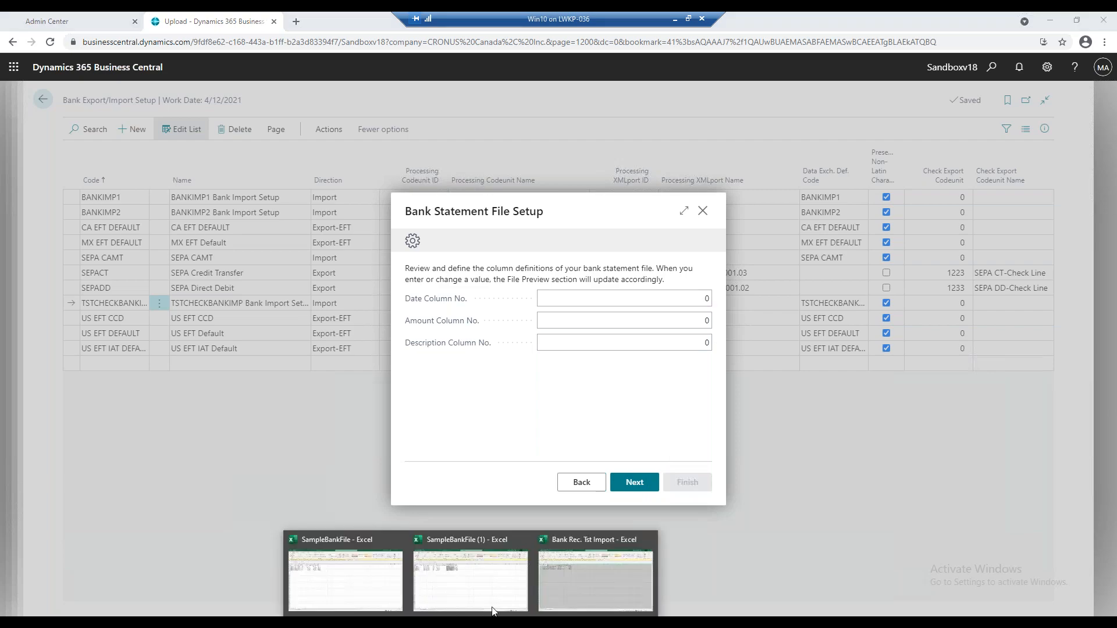
left_click(568, 577)
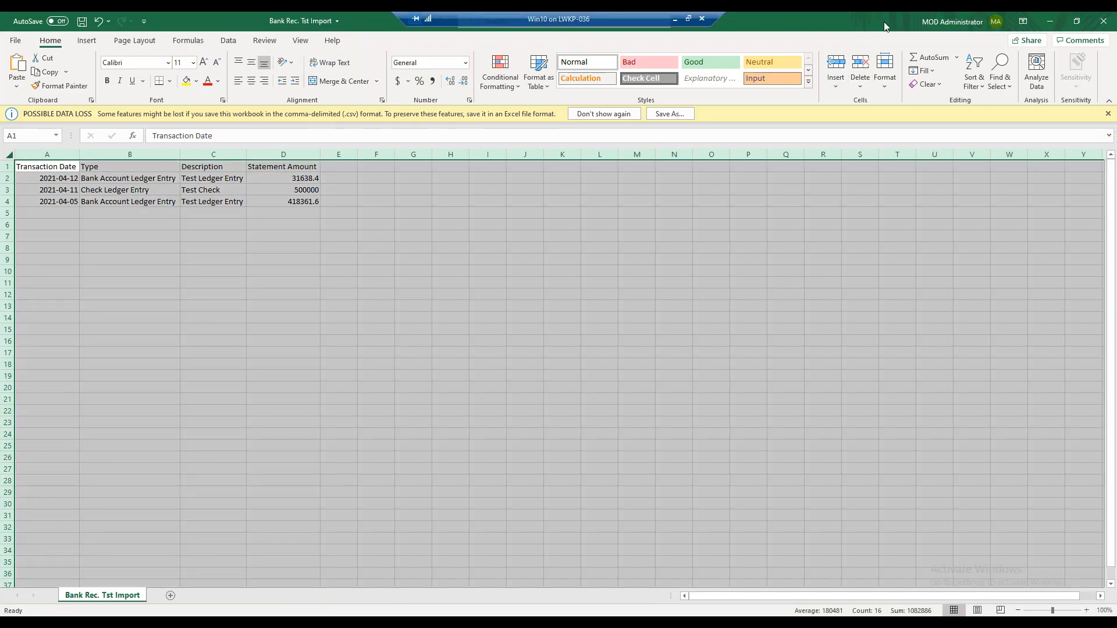
left_click_drag(879, 20, 870, 378)
left_click(679, 300)
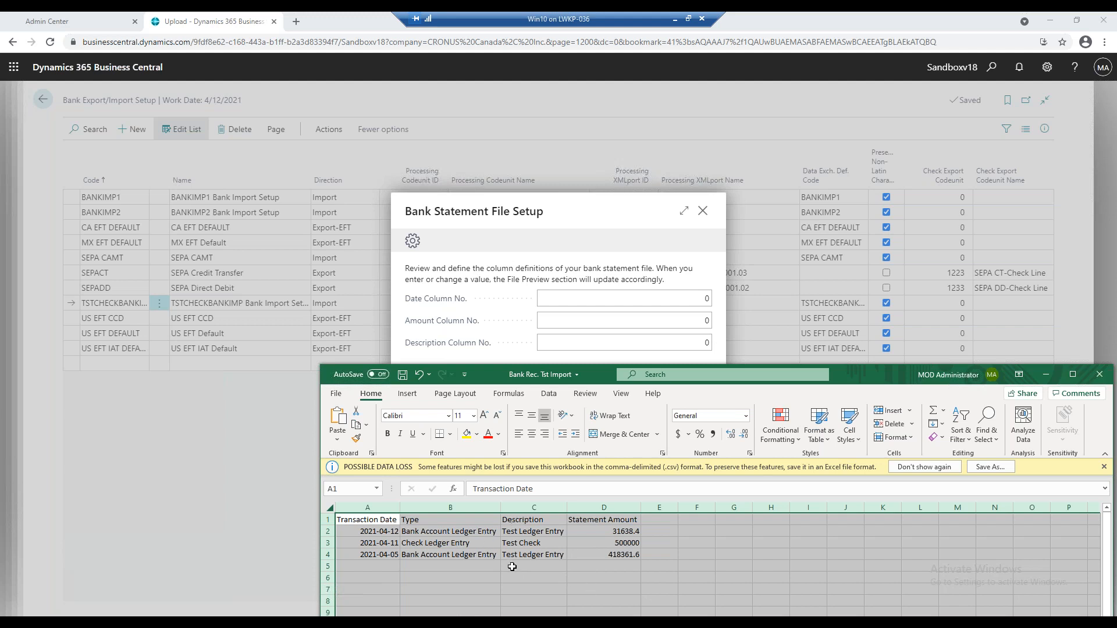
Define the bank statement columns with date column 1, amount column 4 and description column 3.
left_click(705, 298)
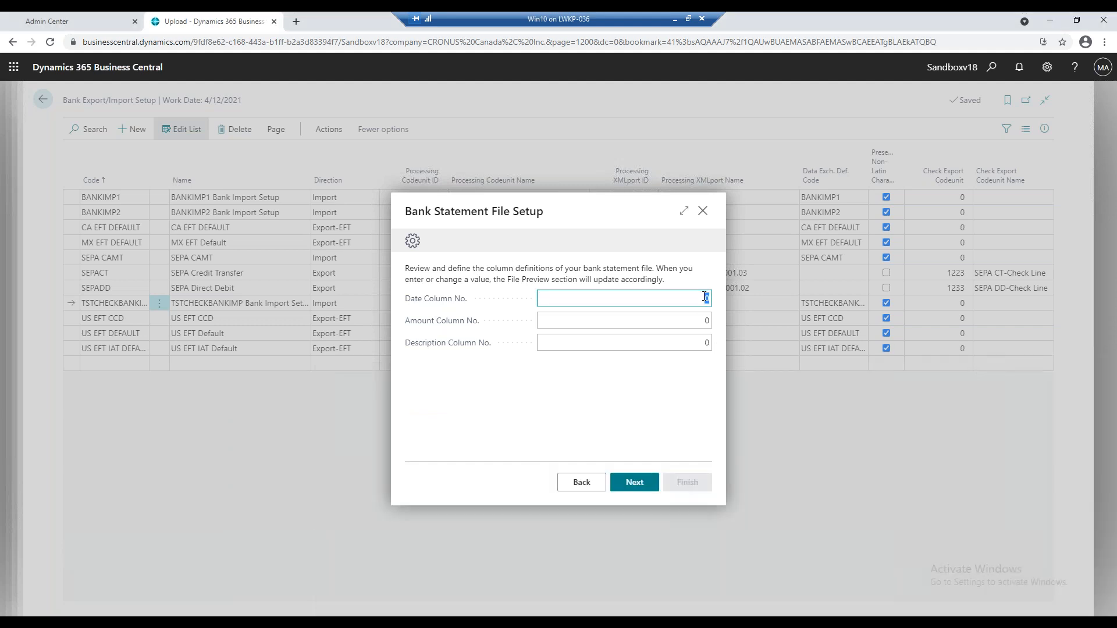
key("BackSpace")
type("1")
key("Tab")
type("4")
key("Tab")
type("3")
key("Tab")
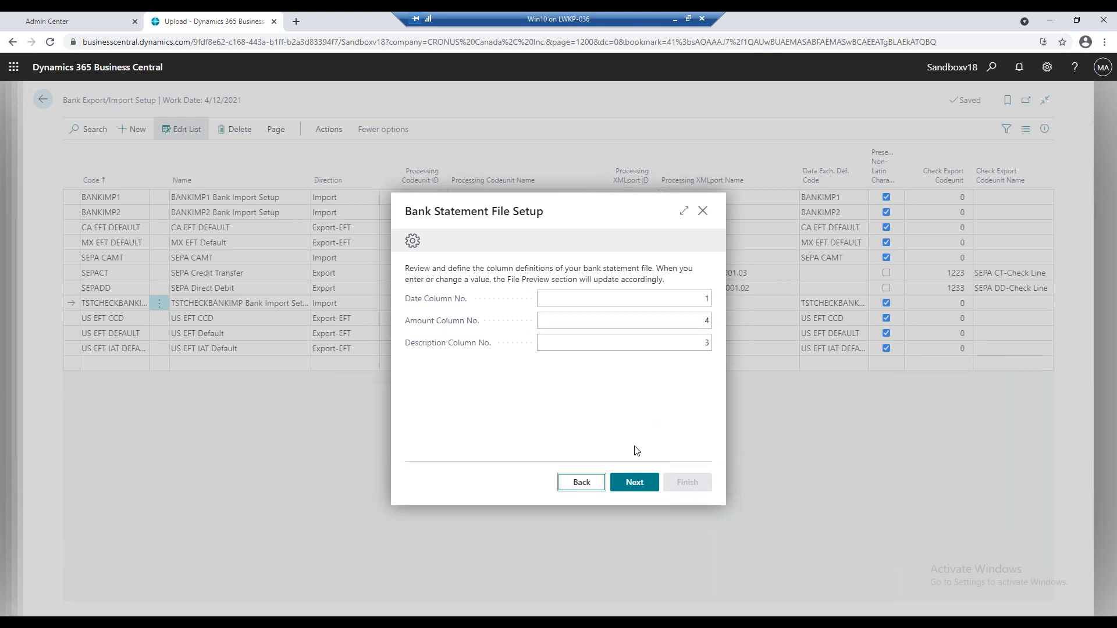
Continue to the local format settings and open the date format for editing.
left_click(619, 489)
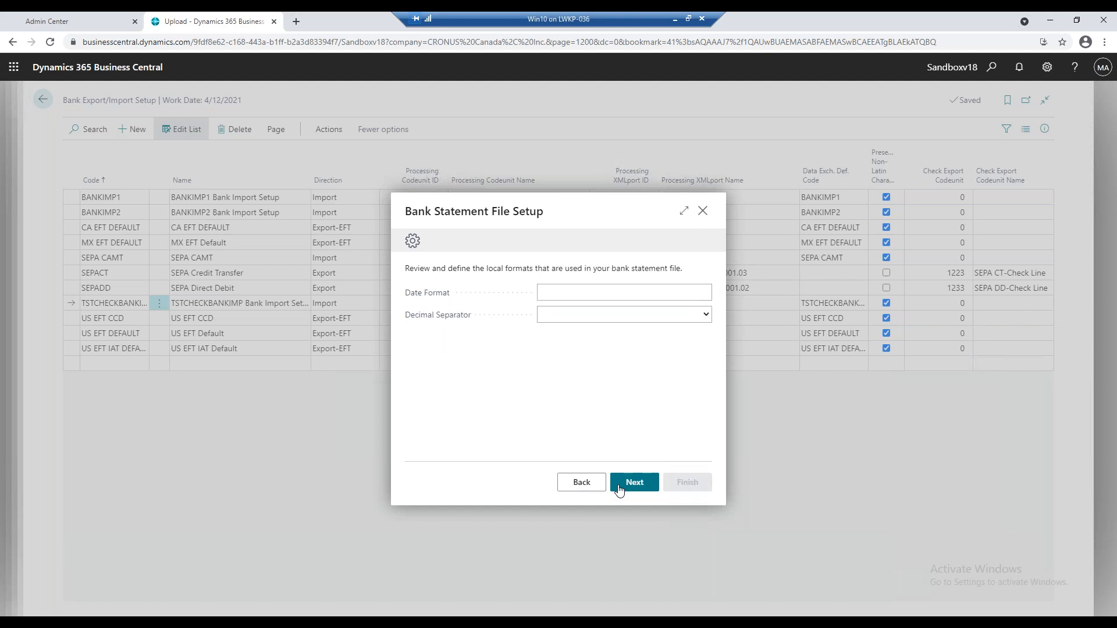
left_click(607, 291)
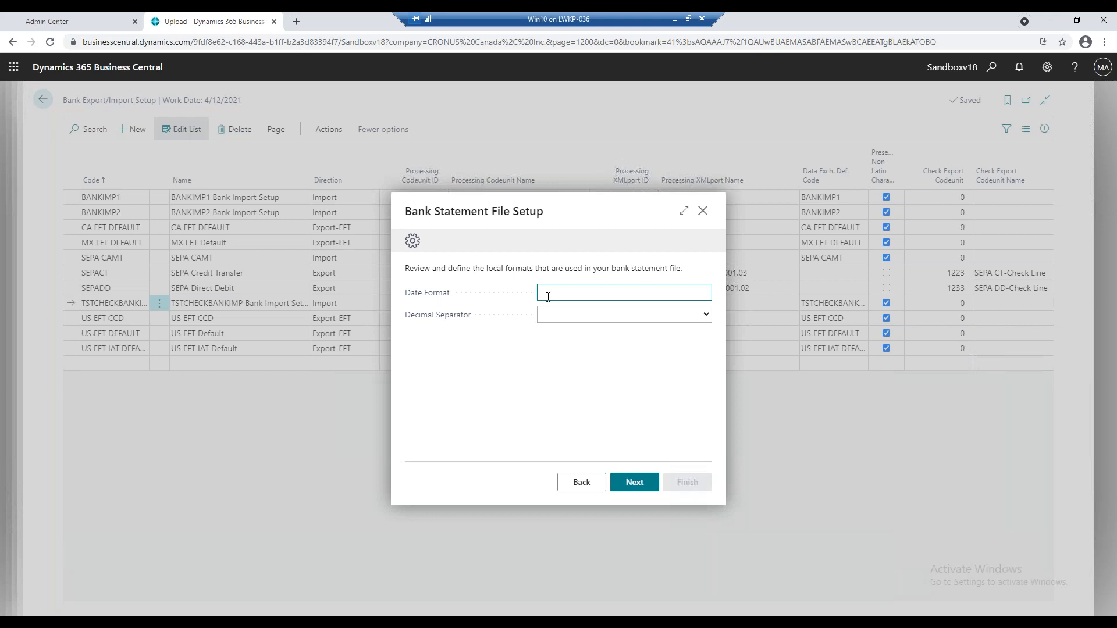
Set the statement's date format to yyyy-M-d and the decimal separator to Dot, and continue to the format test.
type("yyyy-M-d")
left_click(543, 315)
left_click(562, 338)
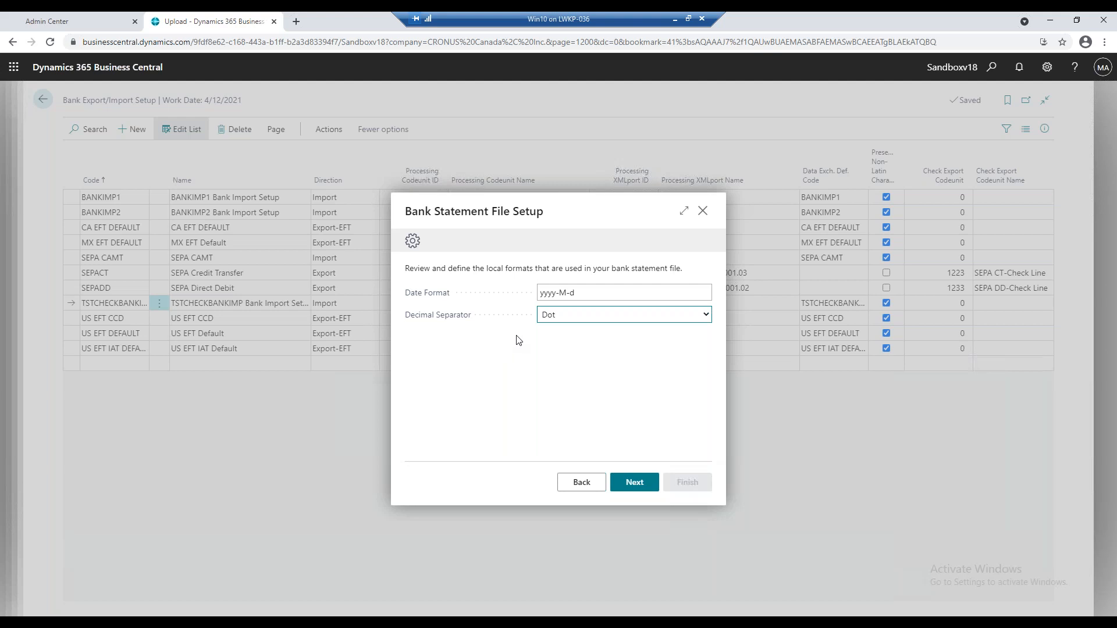
left_click(610, 486)
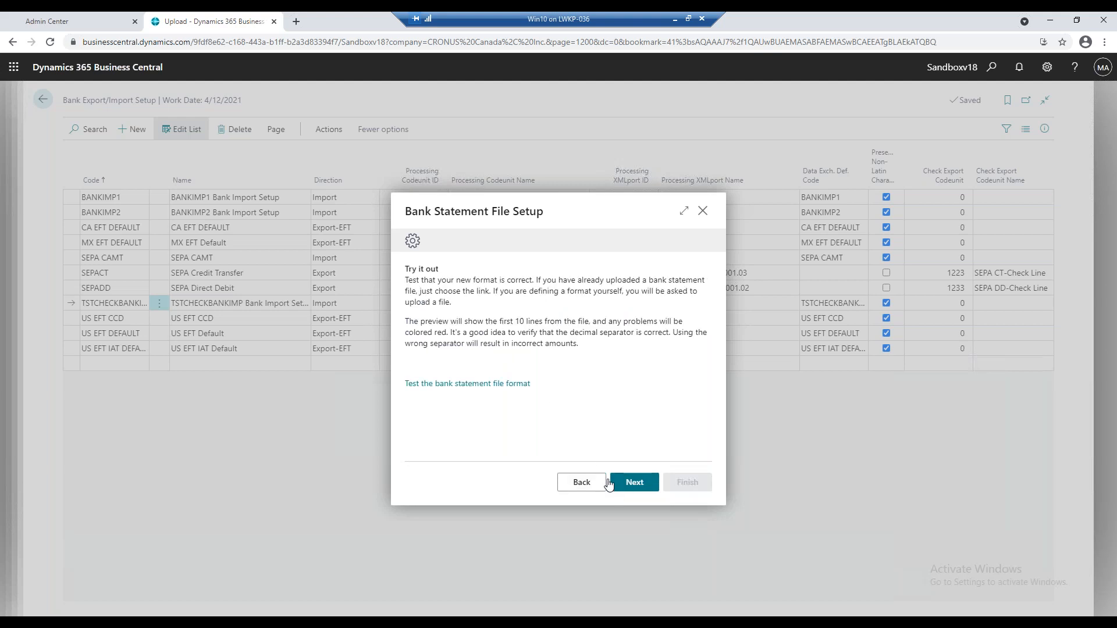
Test the bank statement file format with the Bank Rec. Tst Import file, review the import preview and close it.
left_click(468, 385)
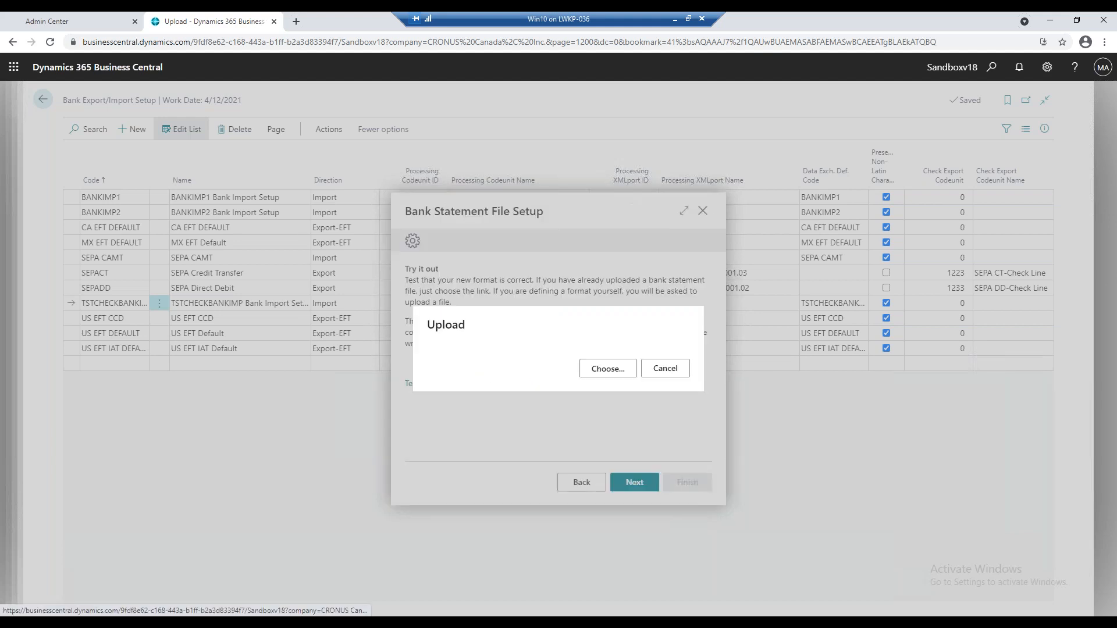
left_click(633, 377)
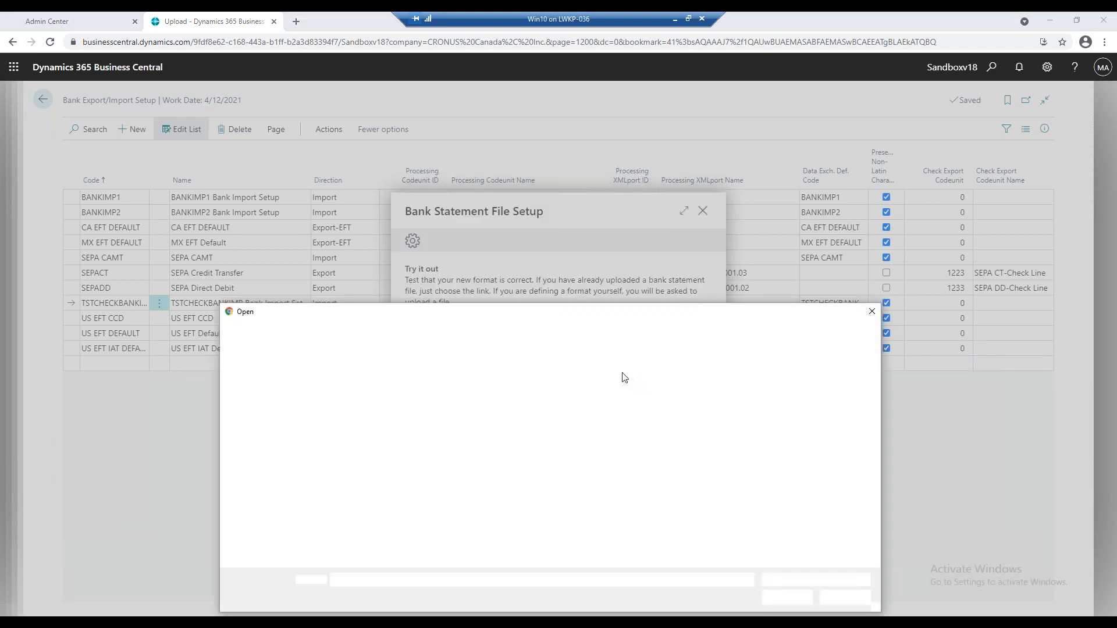
double_click(425, 399)
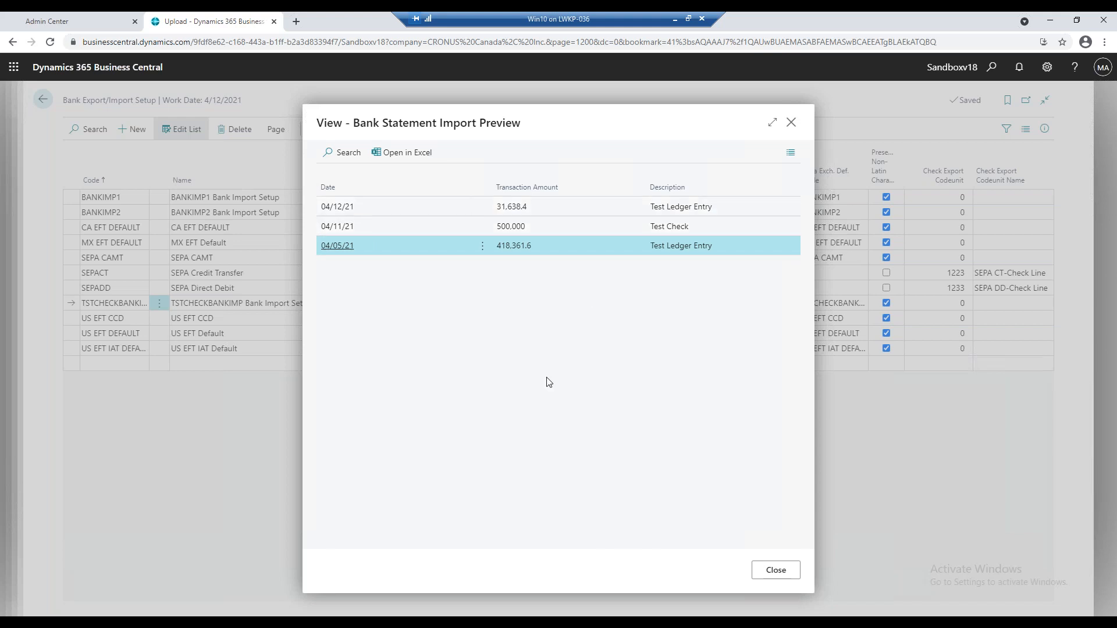
left_click(769, 573)
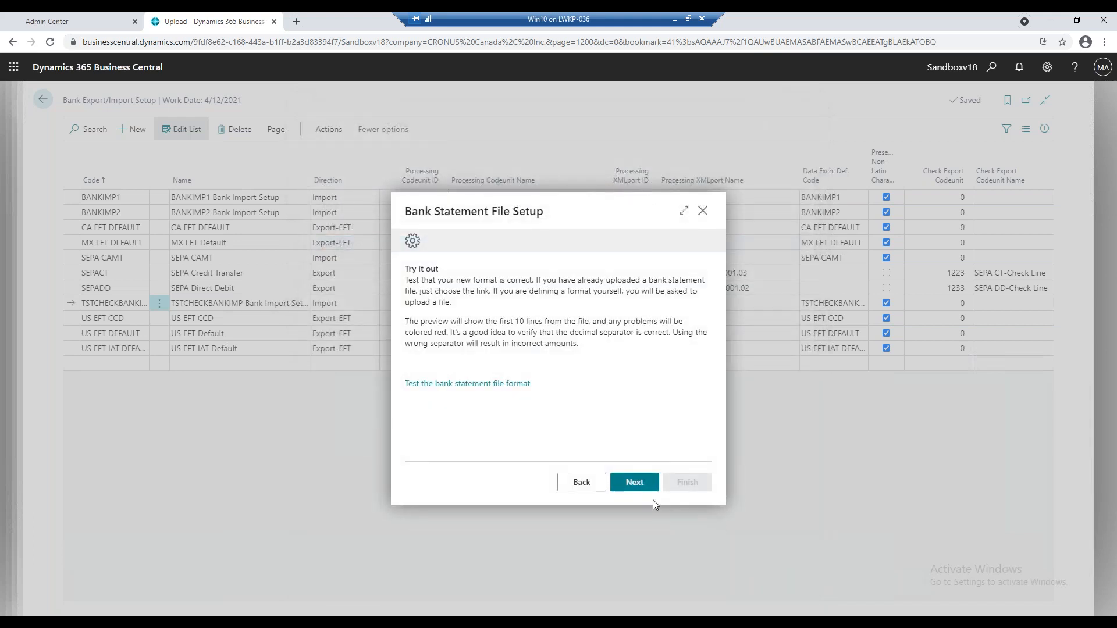
Continue to the bank account assignment, view the available bank accounts without choosing one, and exit the wizard without finishing.
left_click(634, 482)
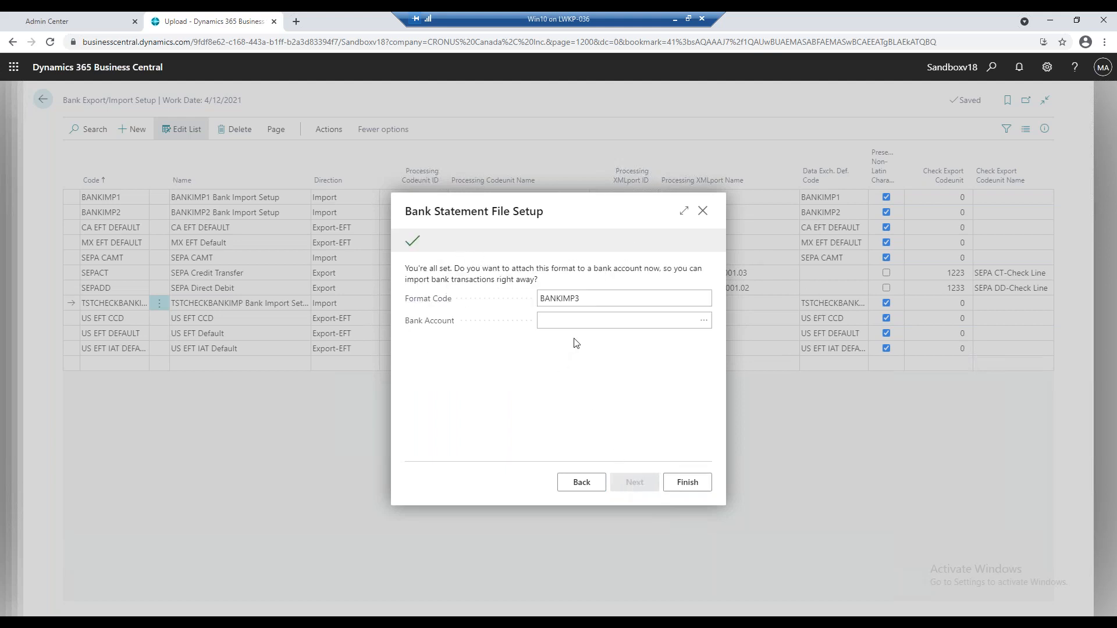
double_click(591, 299)
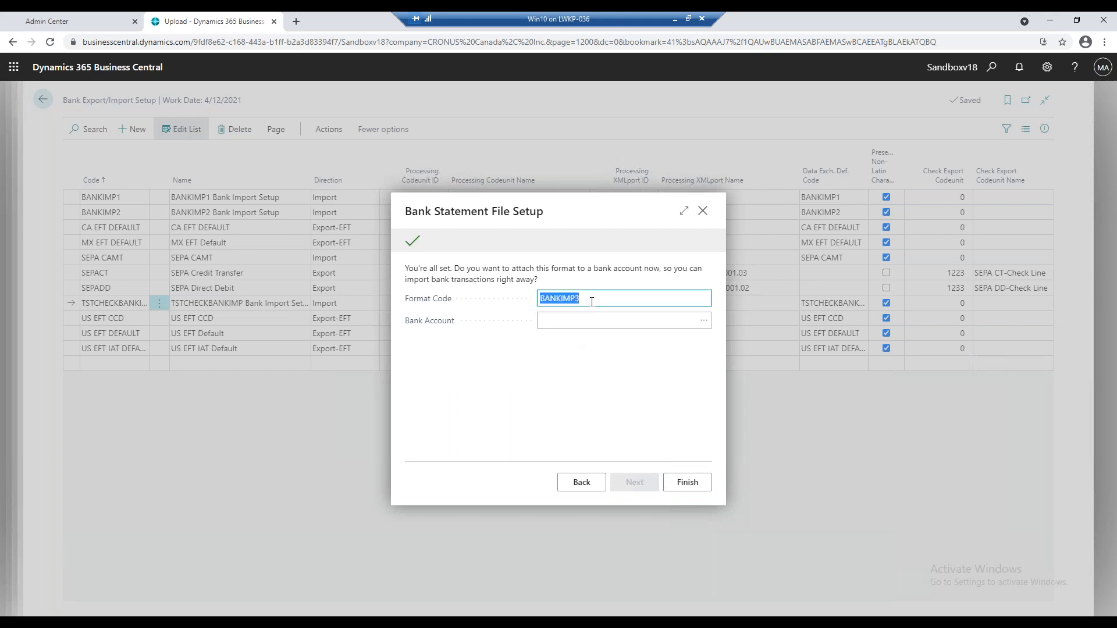
left_click(702, 324)
left_click(702, 324)
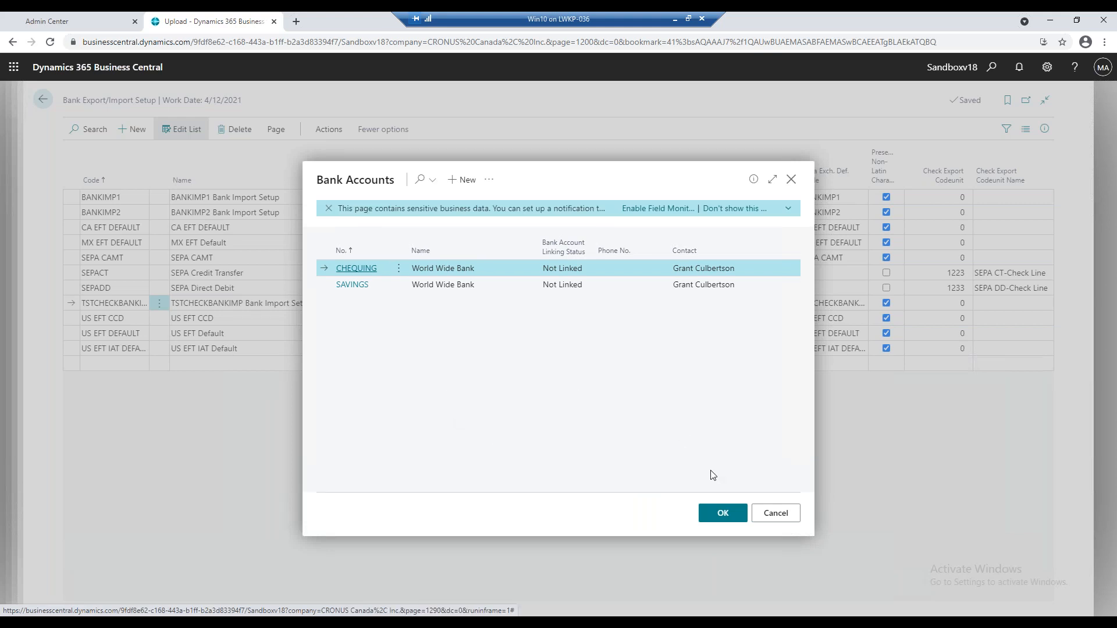
left_click(774, 514)
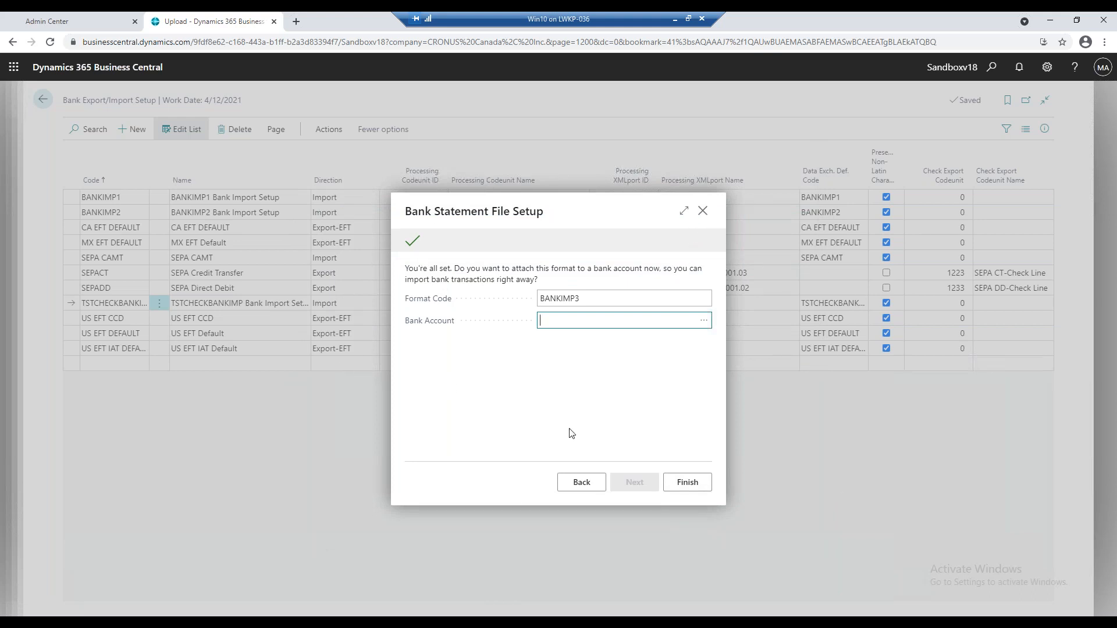
left_click(704, 213)
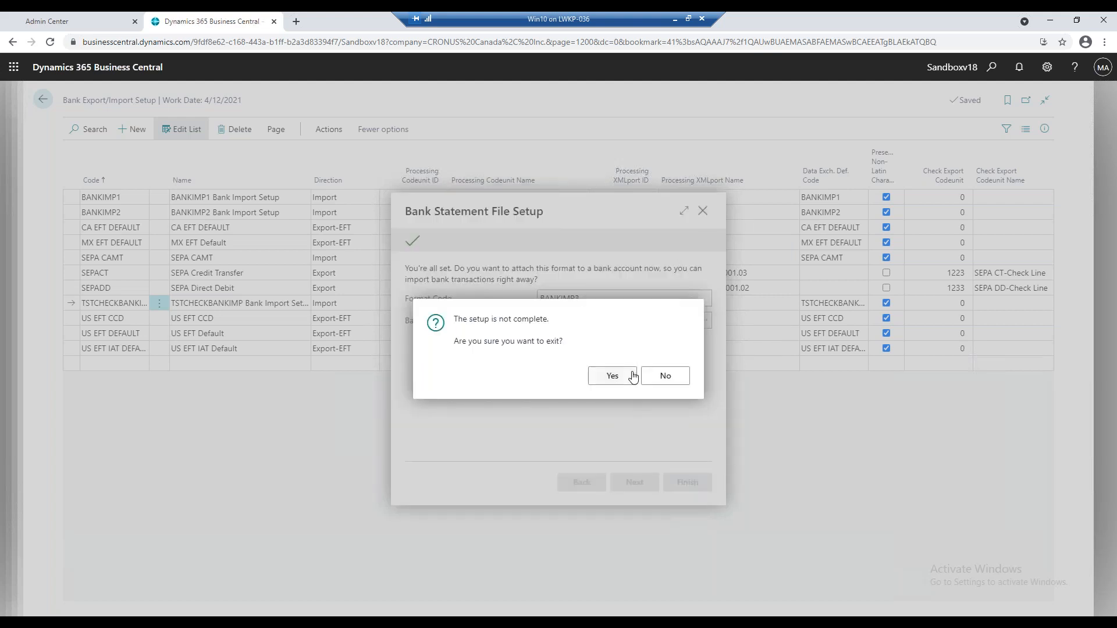
left_click(631, 376)
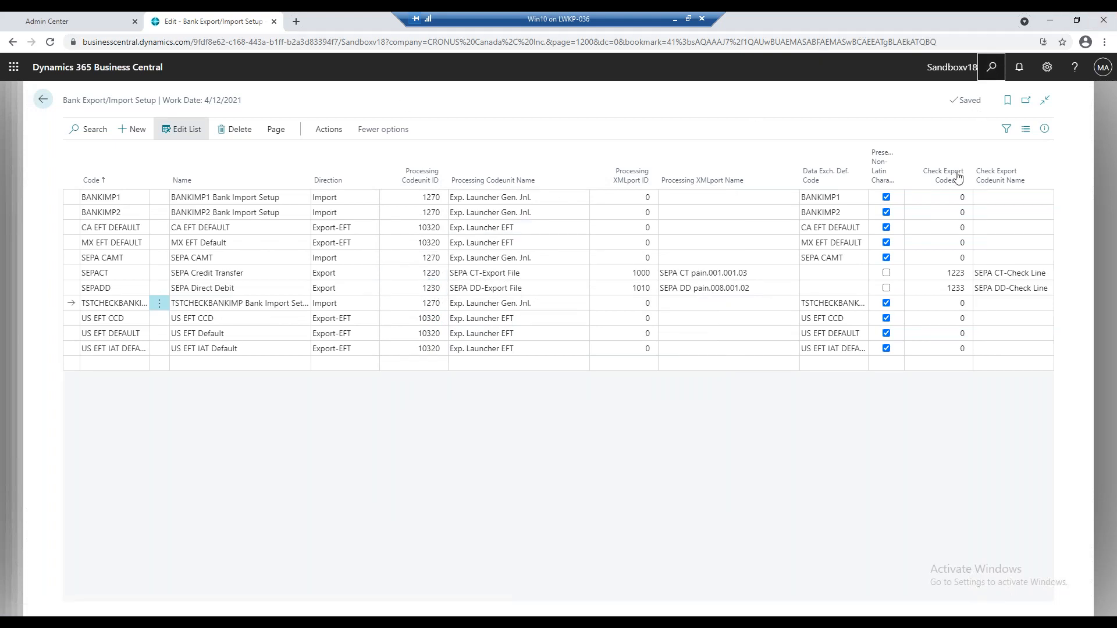
Find the Bank Account Reconciliations list and open the CHEQUING reconciliation with statement number 30.
key("alt+q")
type("ban")
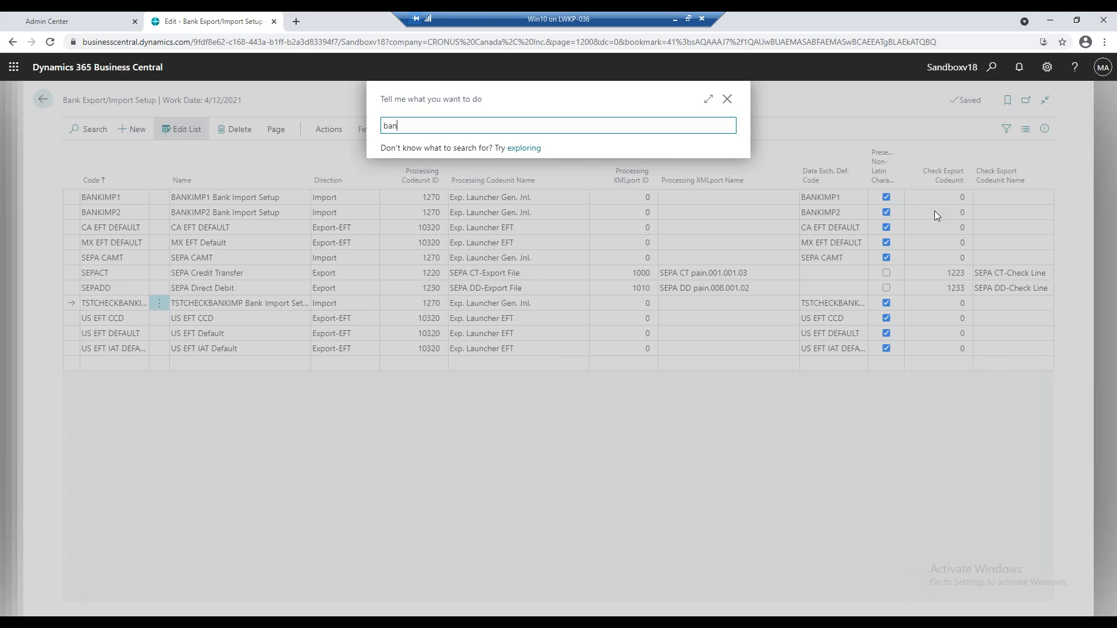
type("k acco")
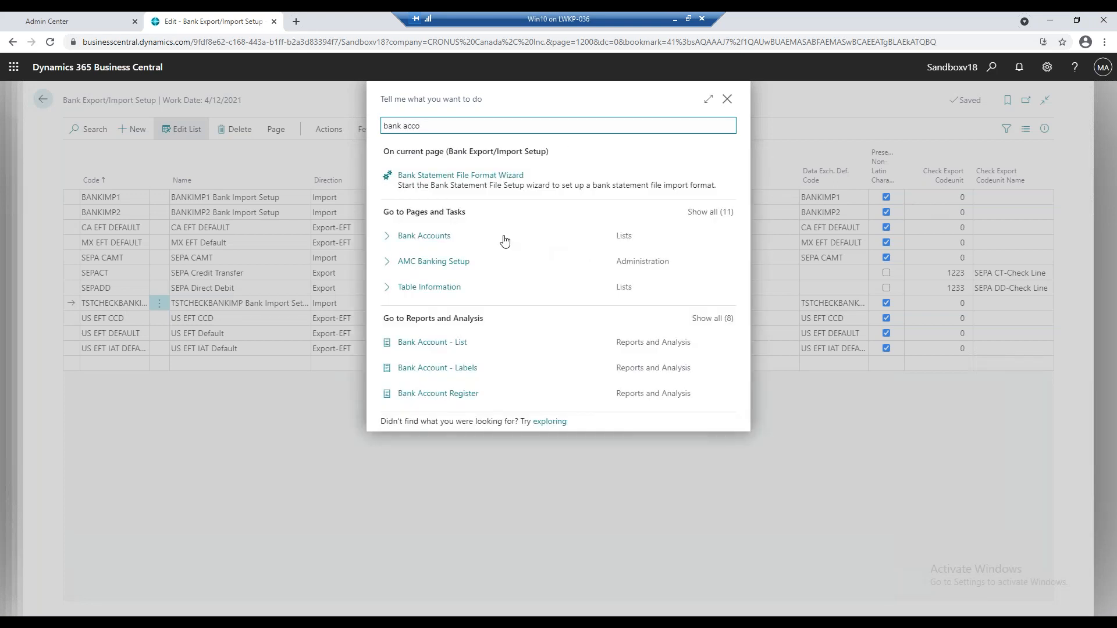
left_click(457, 228)
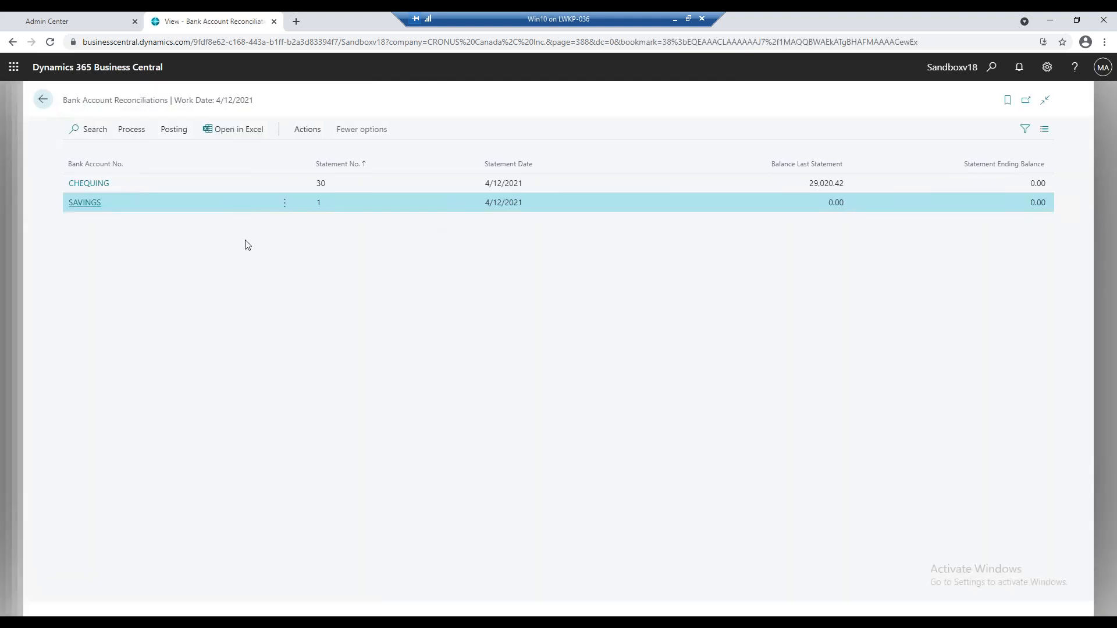
left_click(77, 182)
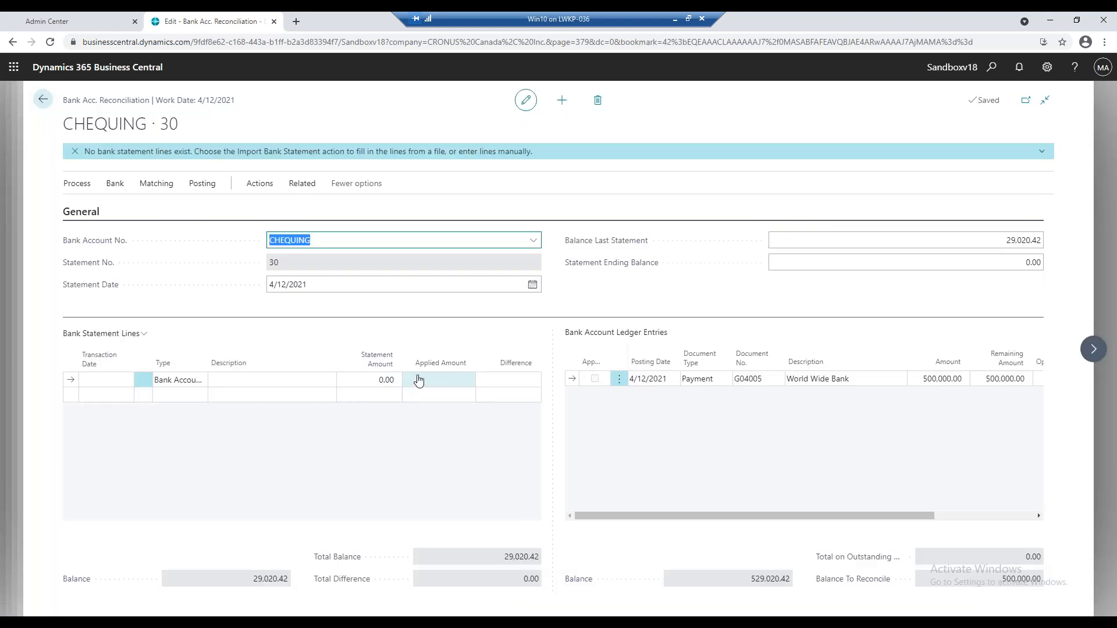
Import the Bank Rec. Tst Import file as bank statement lines into the CHEQUING reconciliation.
left_click(114, 184)
left_click(139, 219)
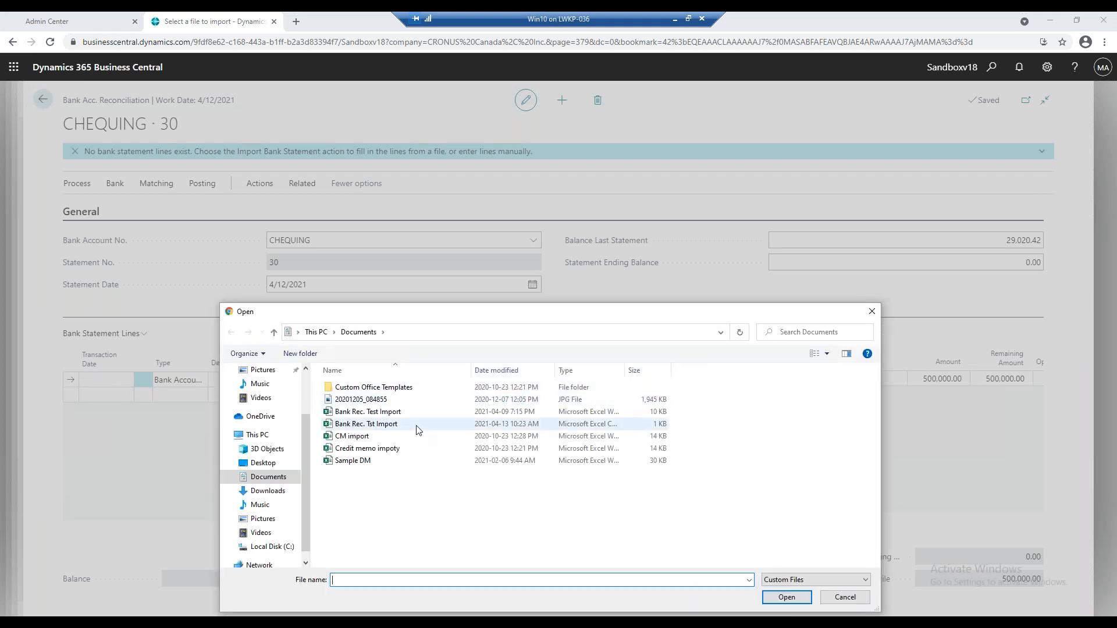
double_click(416, 430)
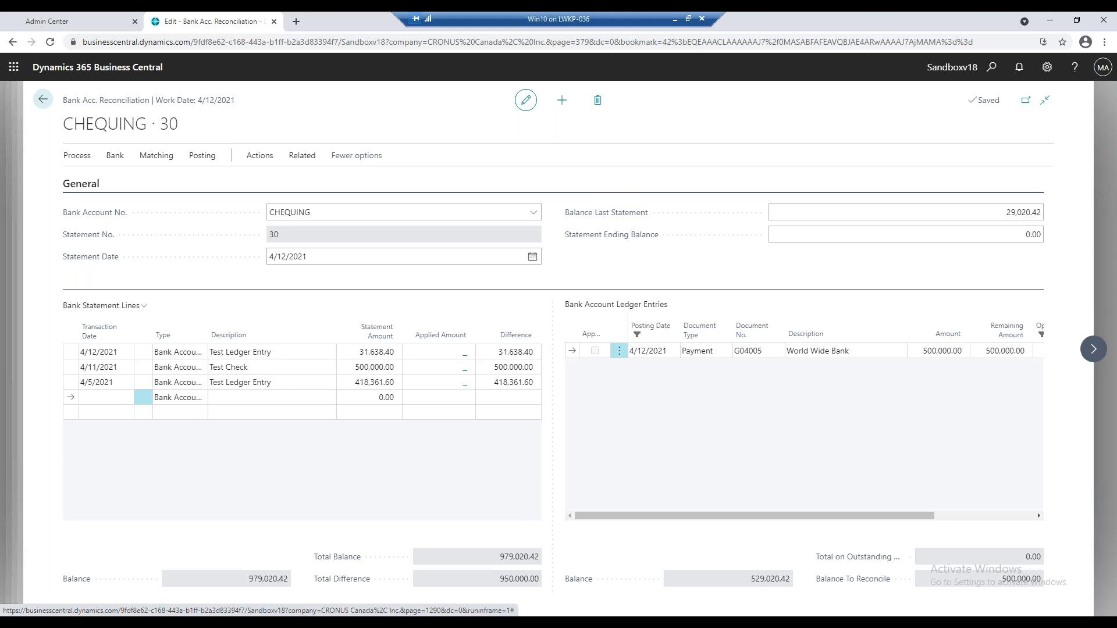
Find the Bank Accounts list and open the posted statements of the CHEQUING account.
left_click(991, 67)
type("bank acc")
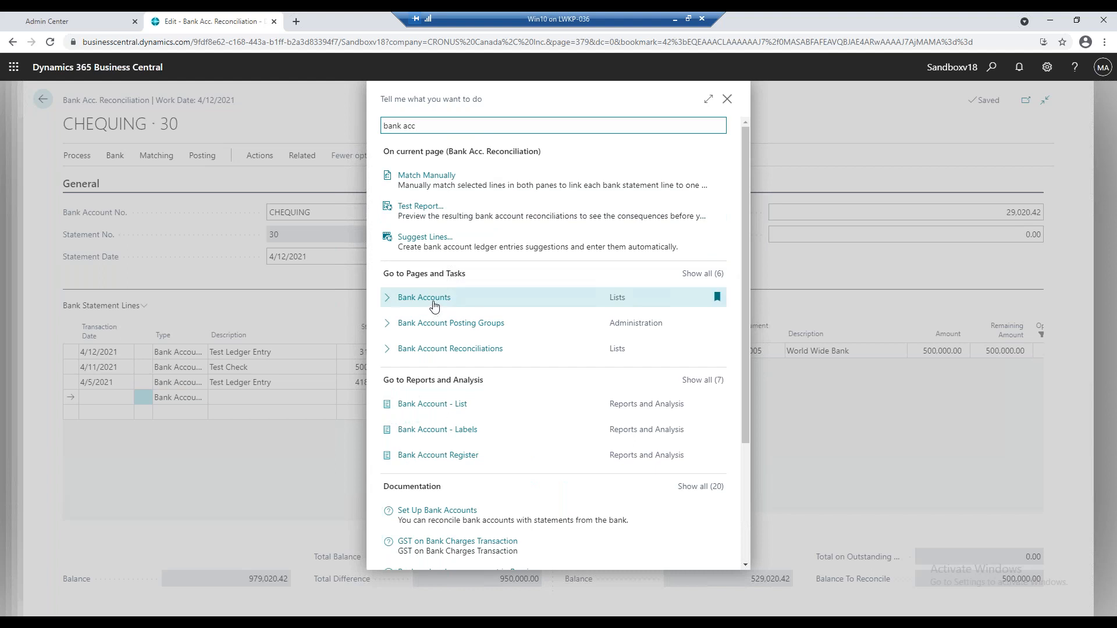
left_click(433, 305)
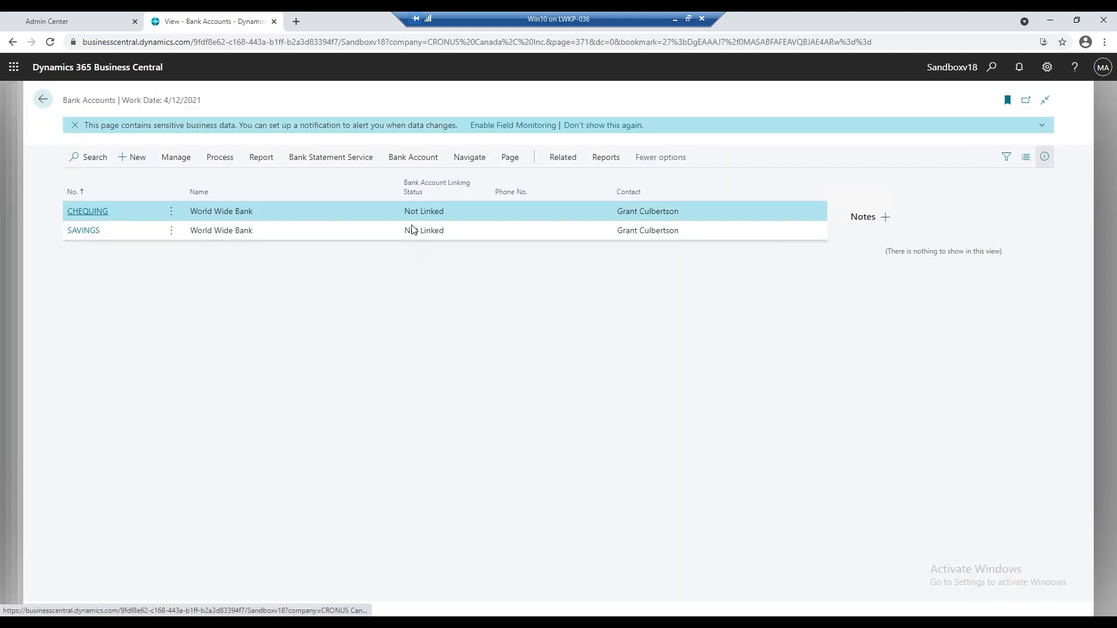
left_click(564, 161)
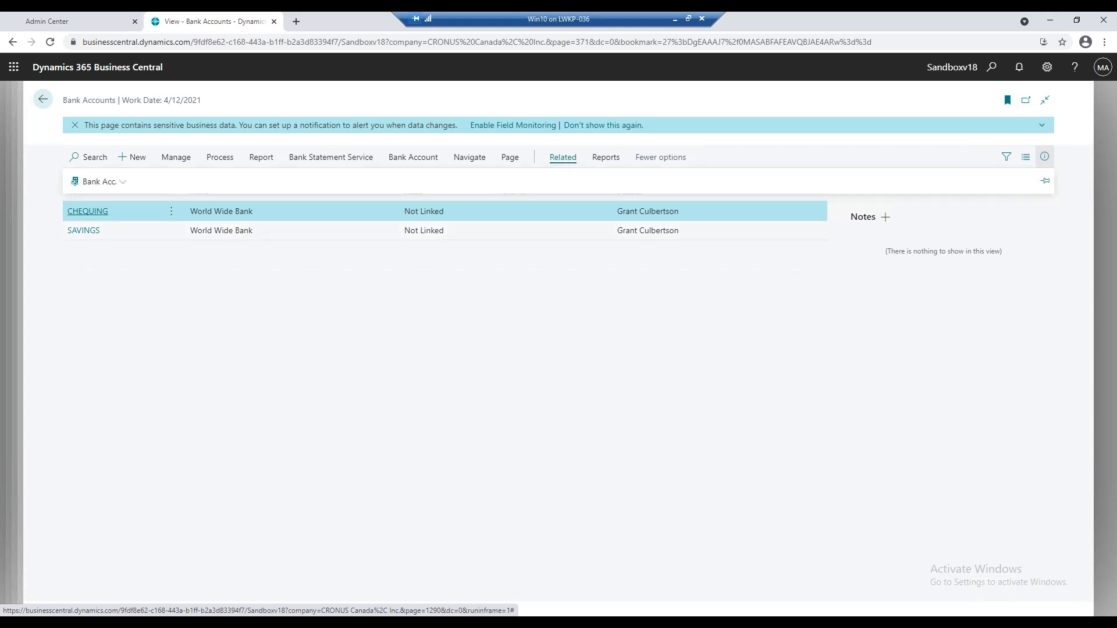
left_click(74, 185)
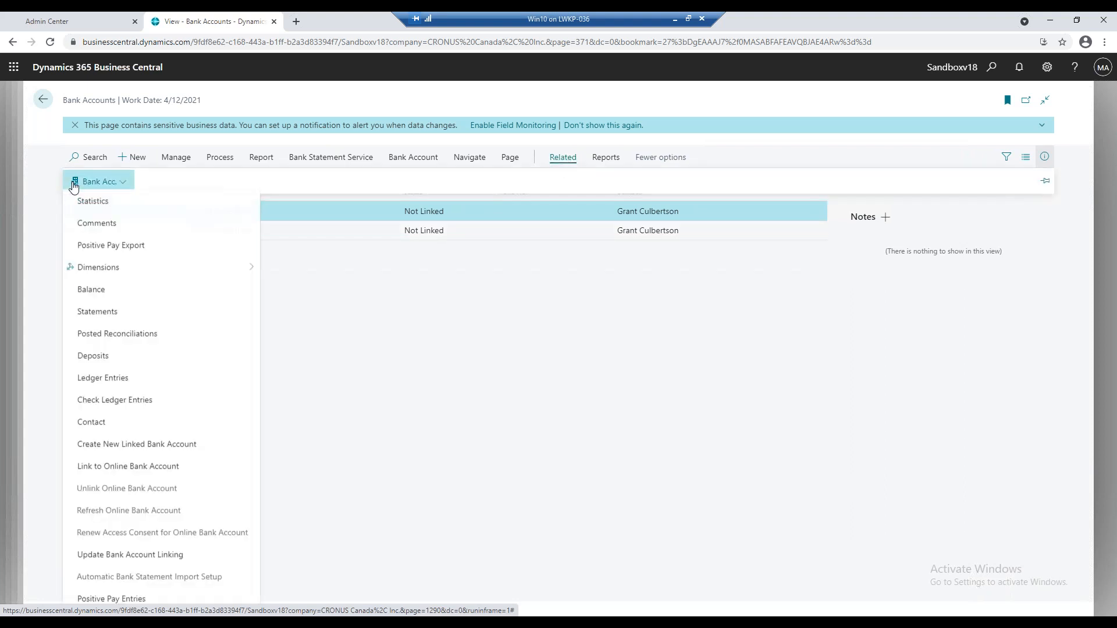
left_click(124, 322)
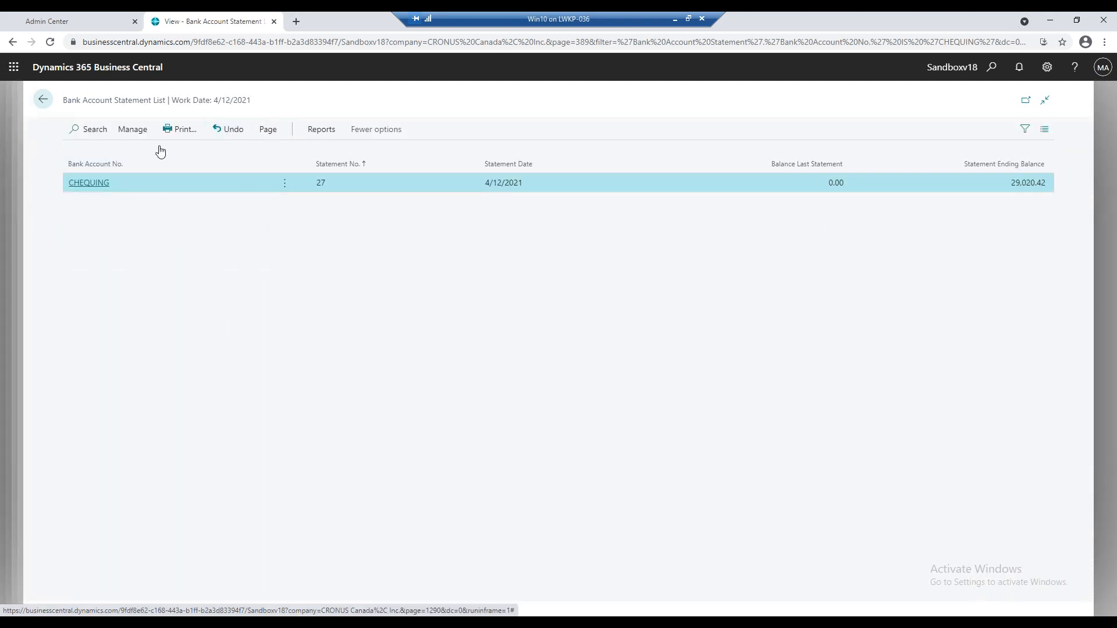
Undo posted CHEQUING statement 27 and accept creating a new bank reconciliation with the same information.
mouse_move(227, 156)
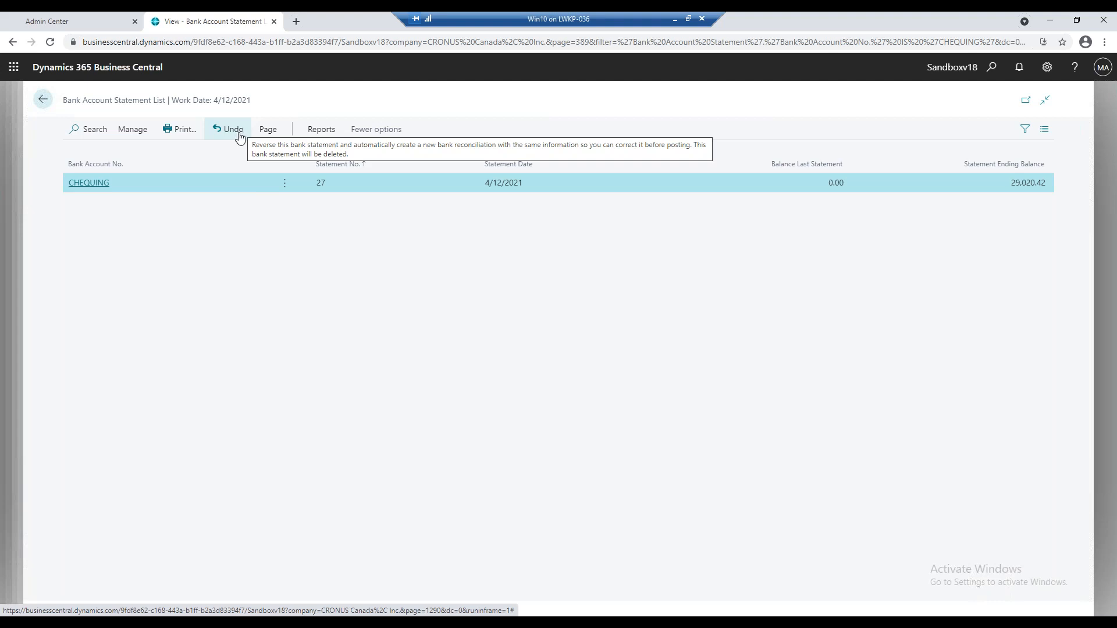
left_click(140, 133)
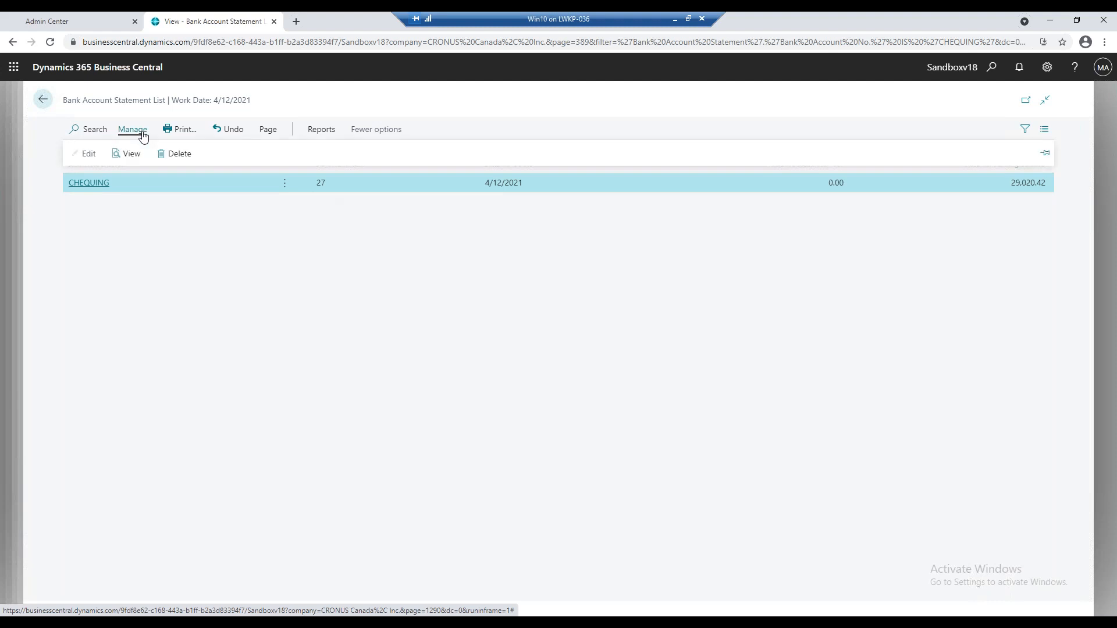
left_click(227, 134)
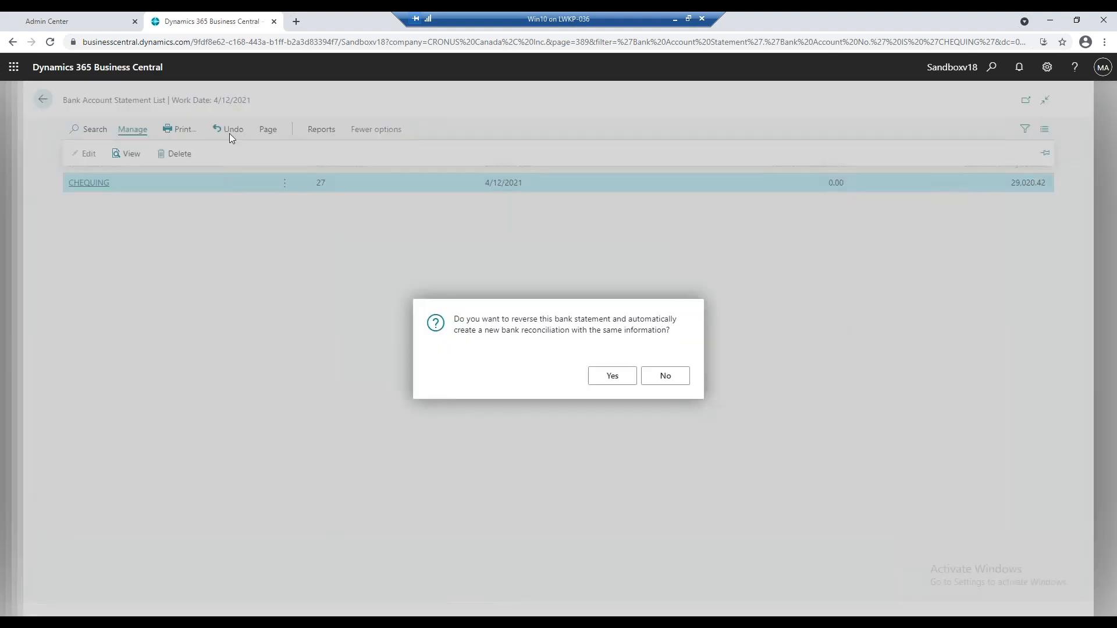
left_click(605, 379)
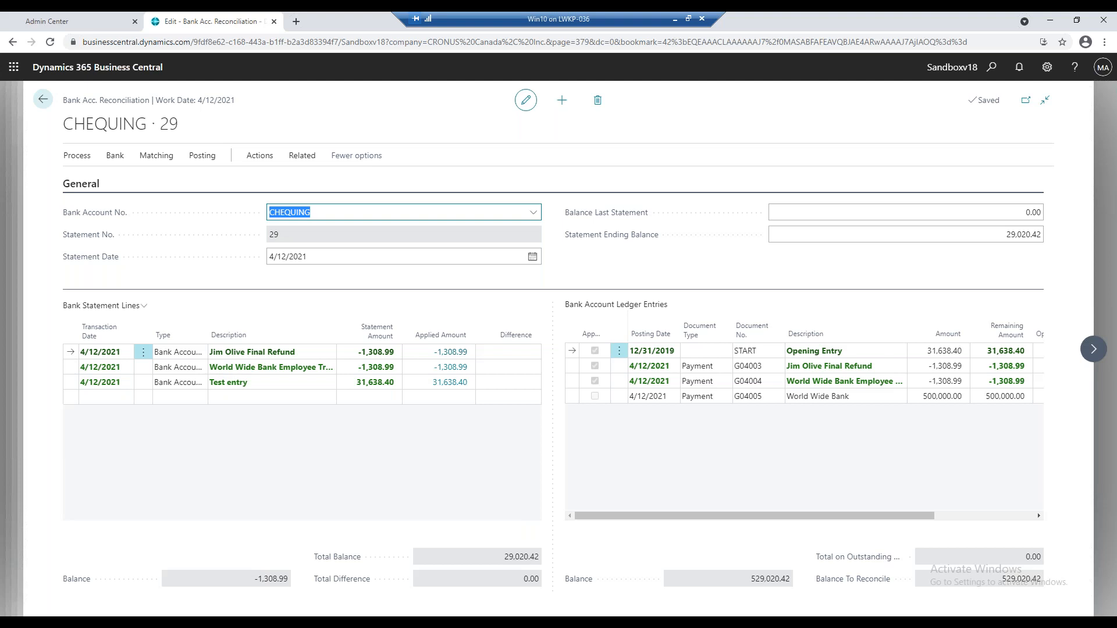
Leave the recreated reconciliation and the statement list, and open the Bank Account Reconciliations list.
left_click(43, 100)
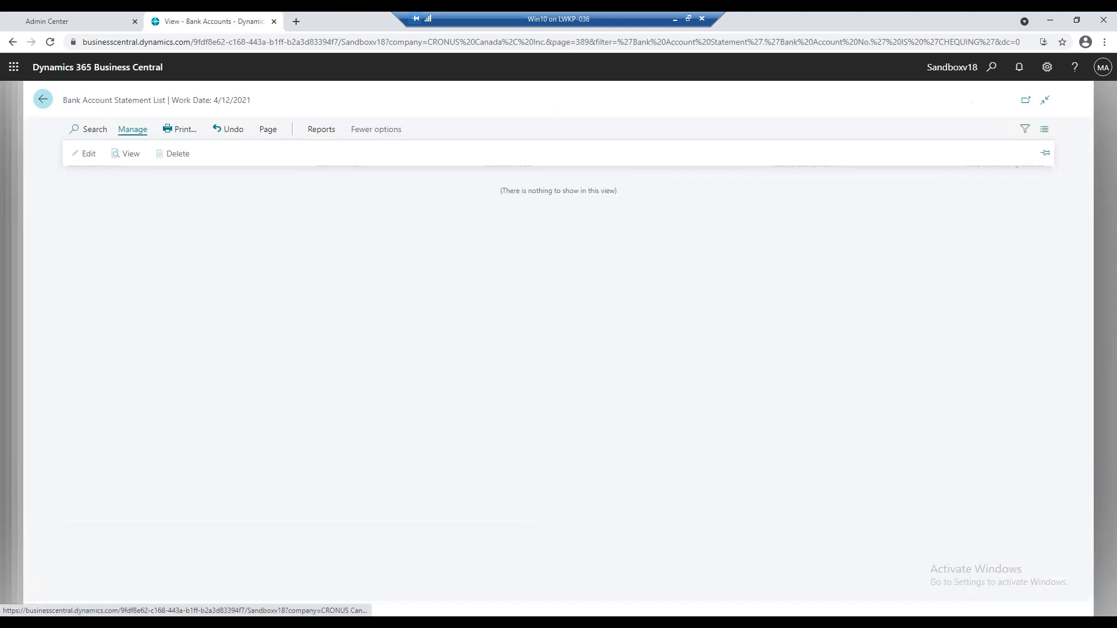
left_click(43, 100)
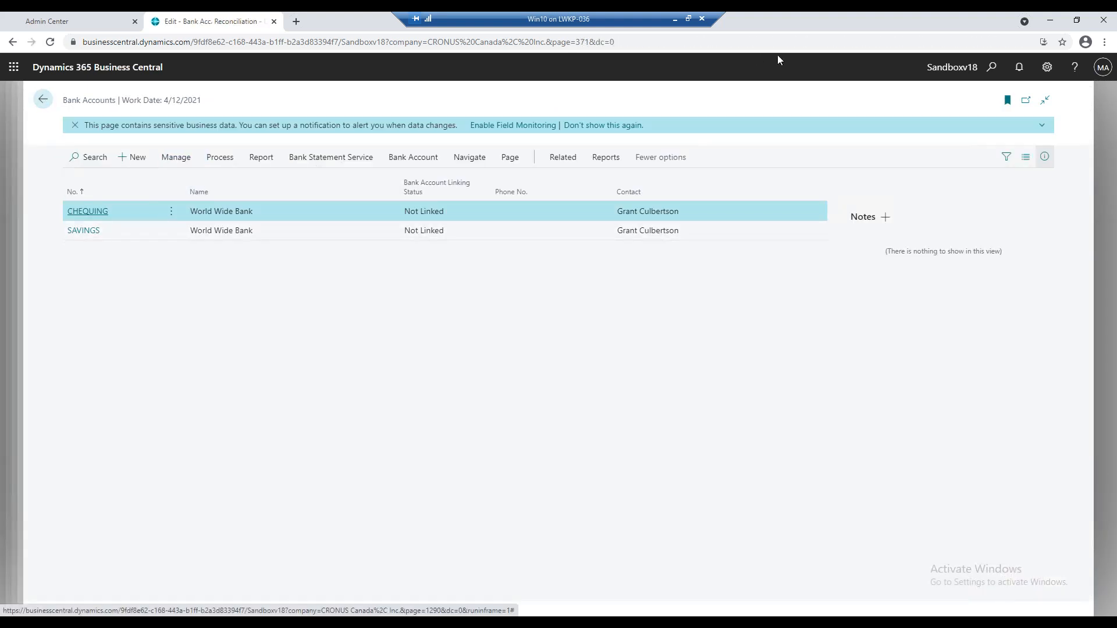
left_click(990, 67)
type("bank acc")
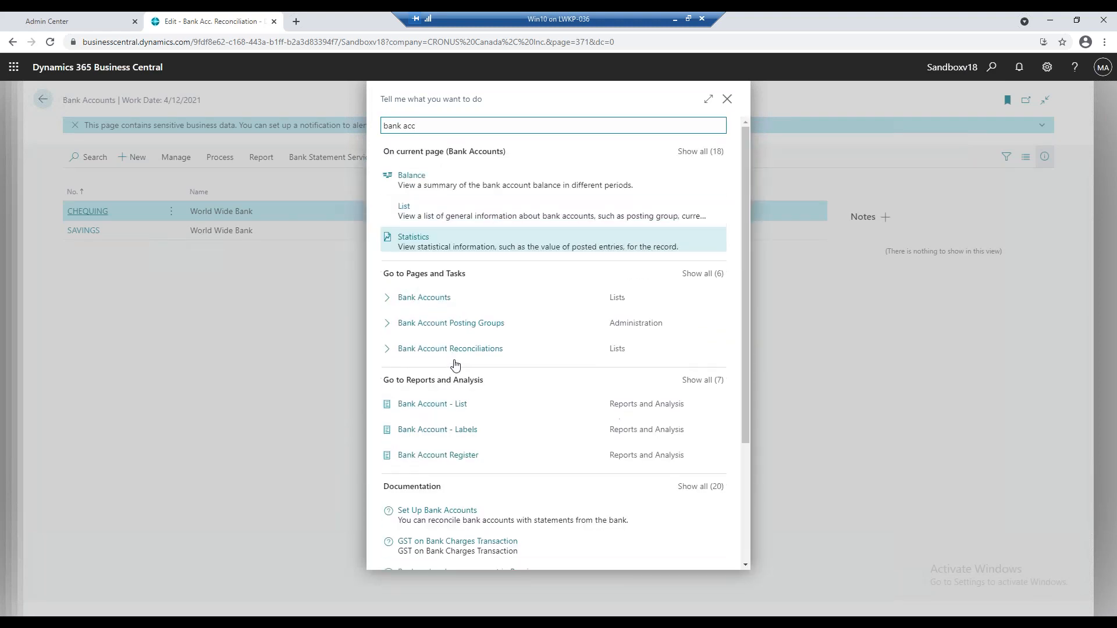
left_click(459, 350)
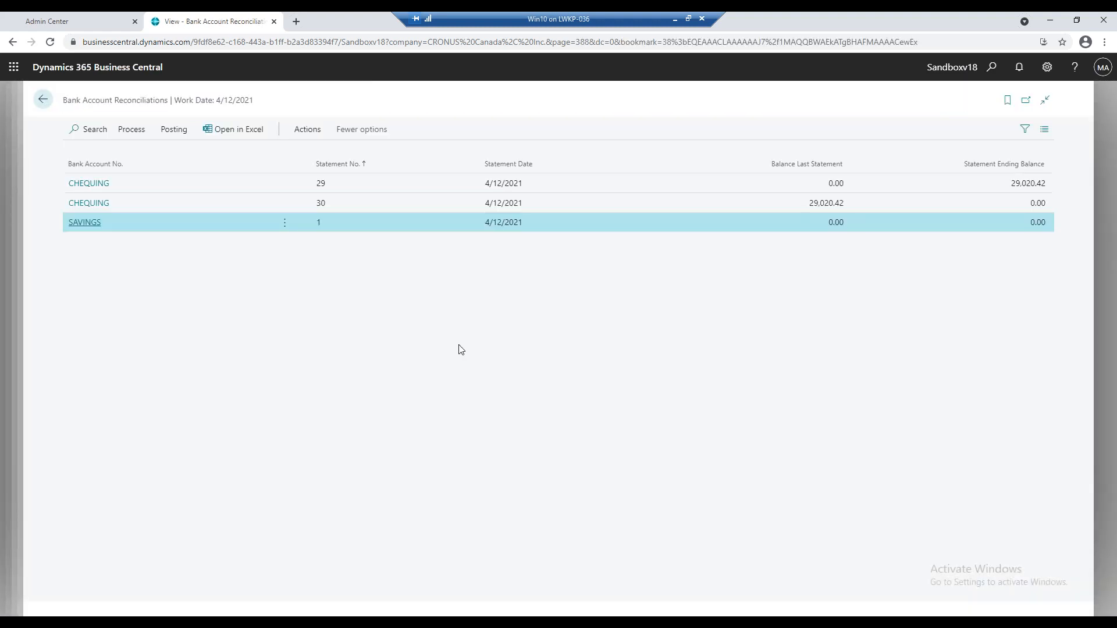
Change the statement number of the CHEQUING reconciliation numbered 30 to 31.
left_click(203, 210)
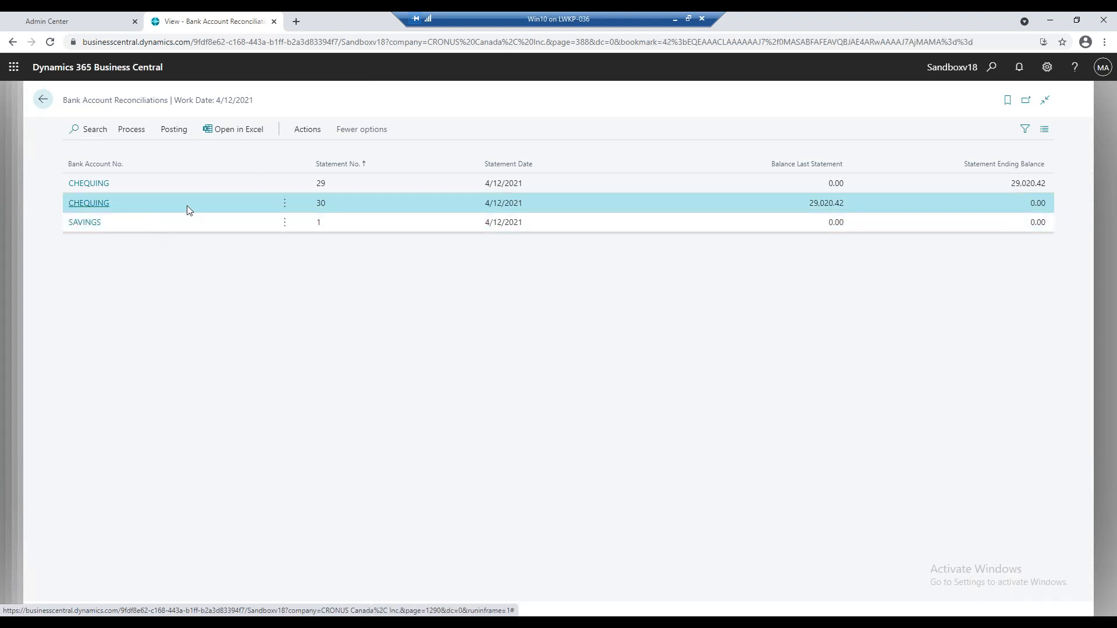
left_click(300, 132)
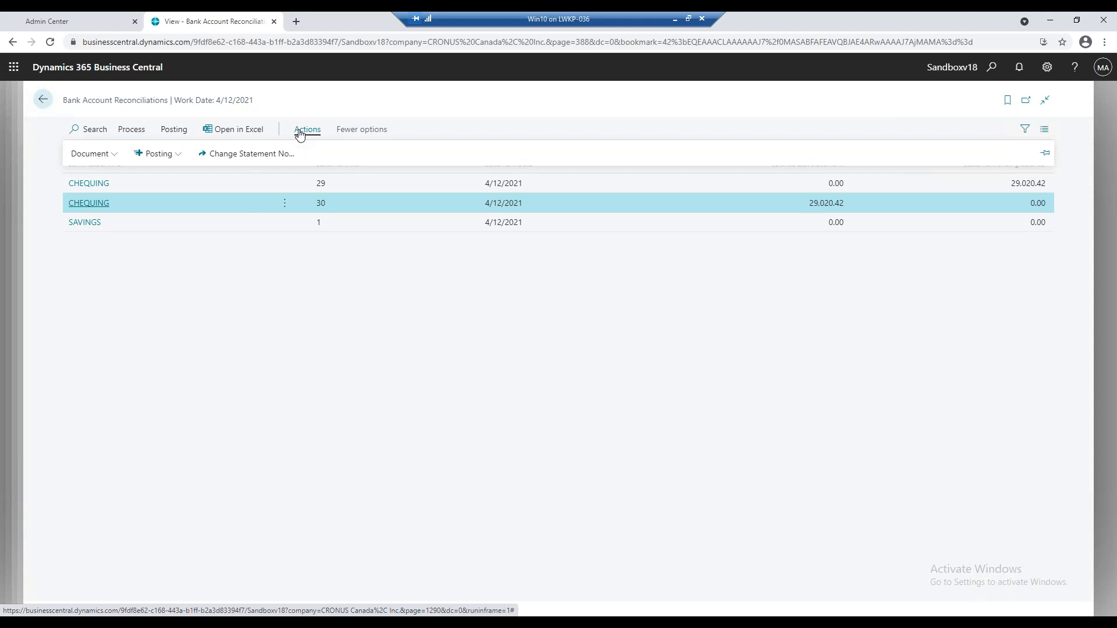
left_click(277, 155)
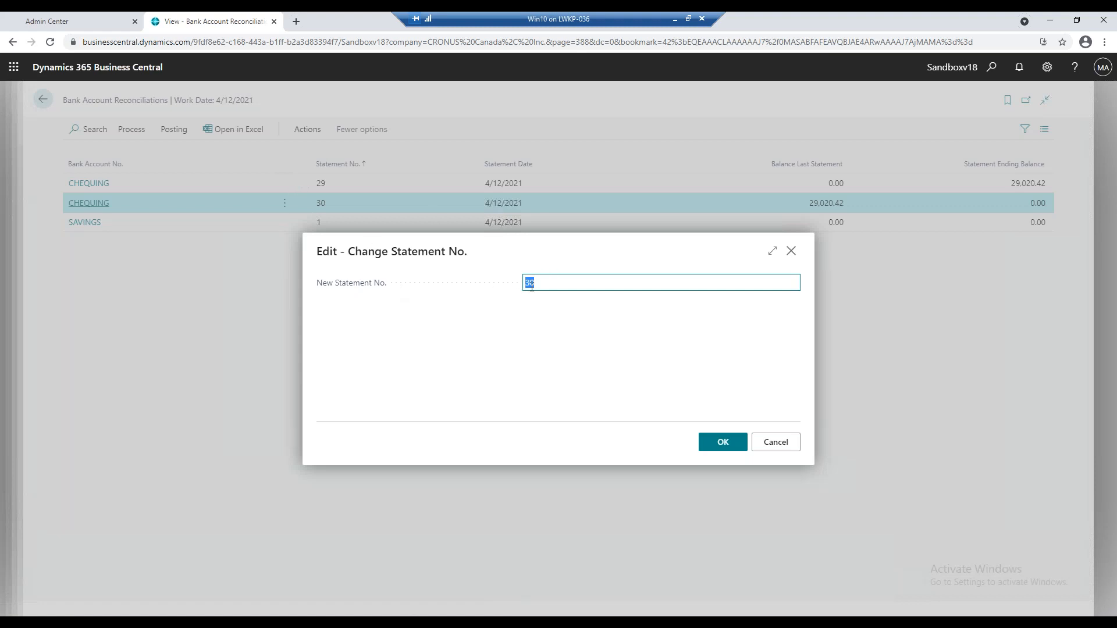
type("31")
left_click(732, 442)
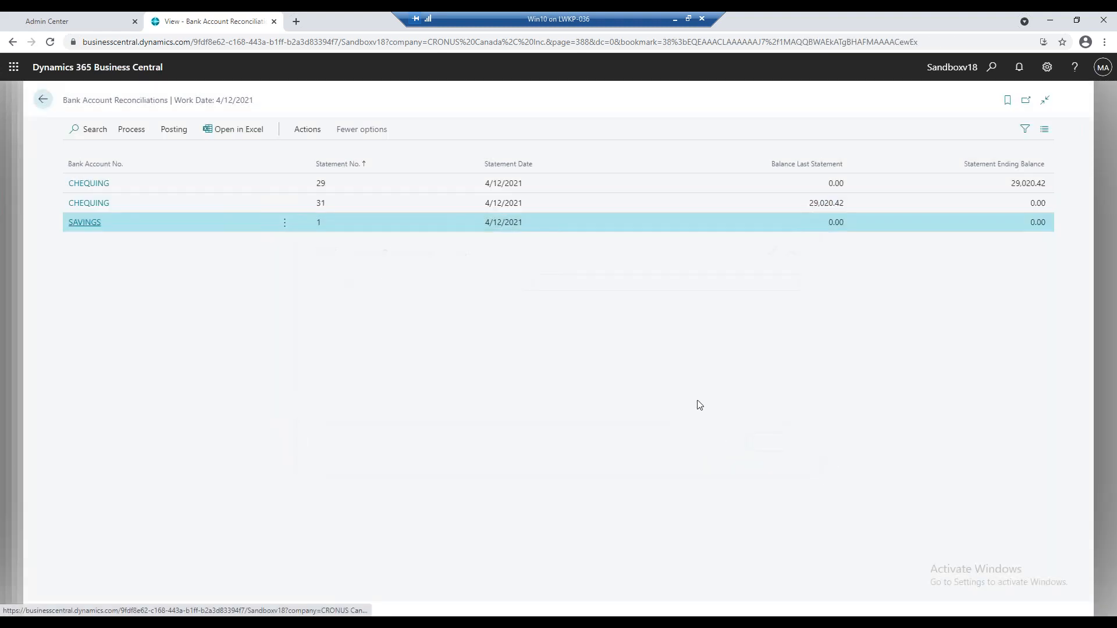
Leave the Bank Account Reconciliations list and search for and open the Customers list.
left_click(350, 205)
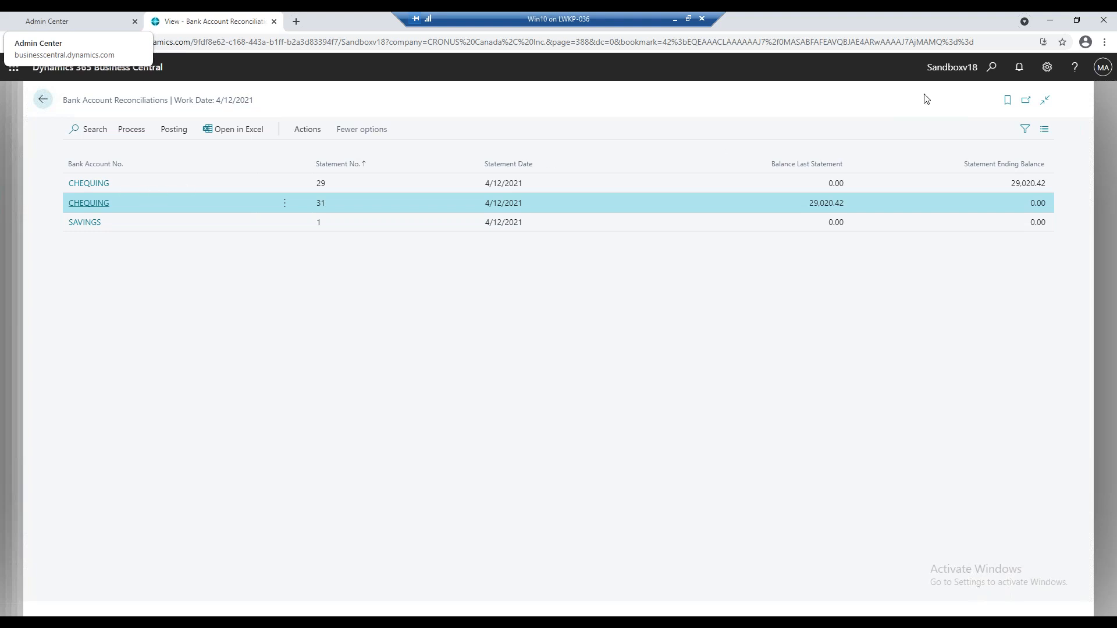
left_click(43, 98)
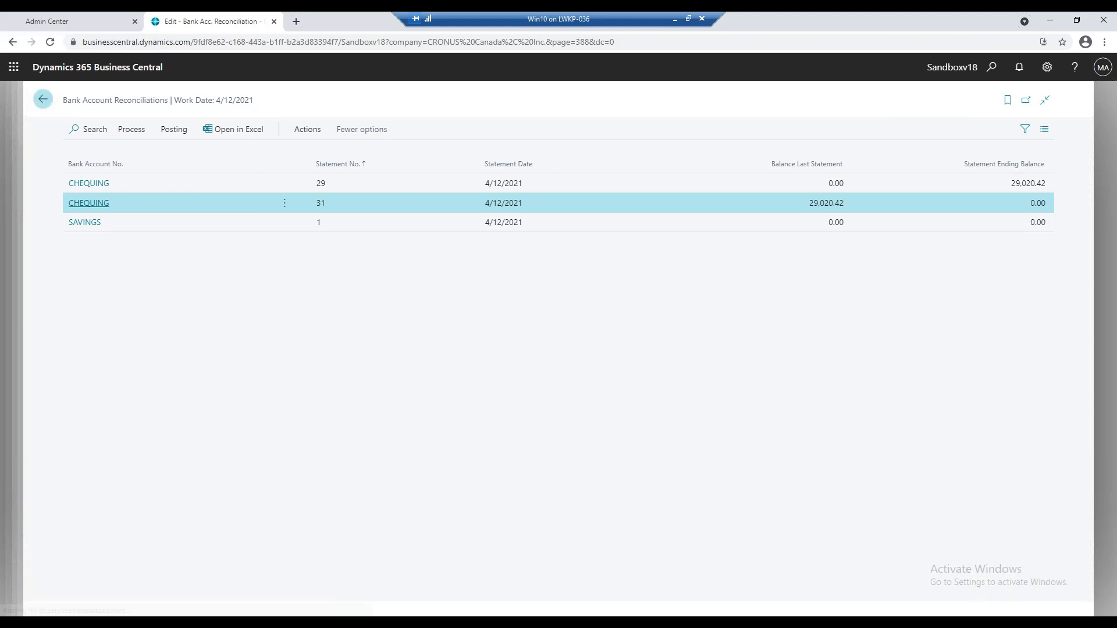
left_click(43, 98)
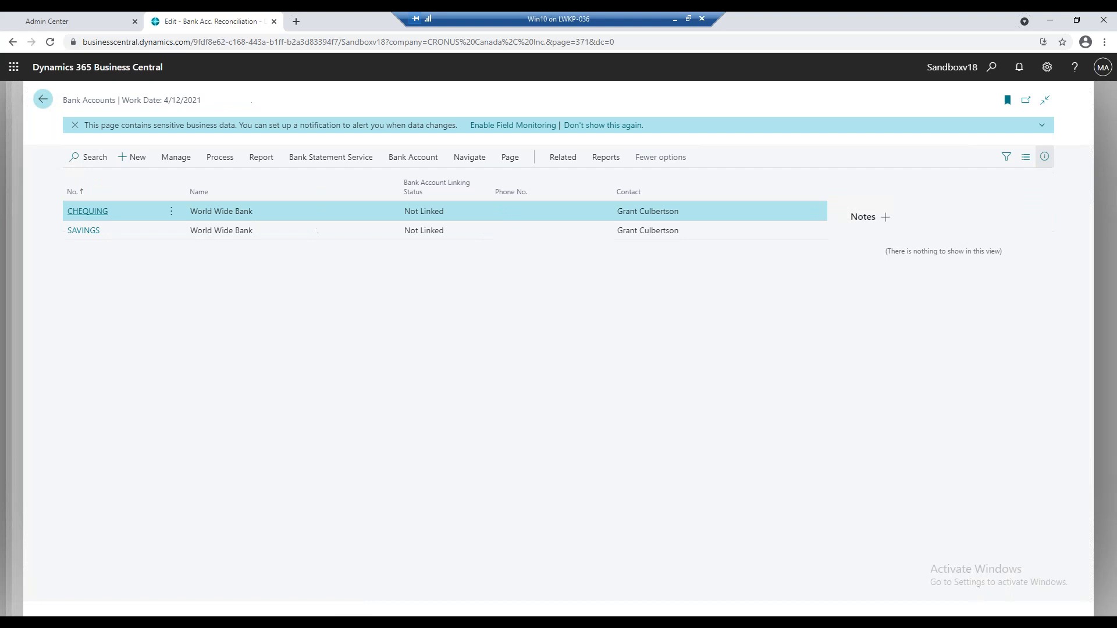
left_click(991, 68)
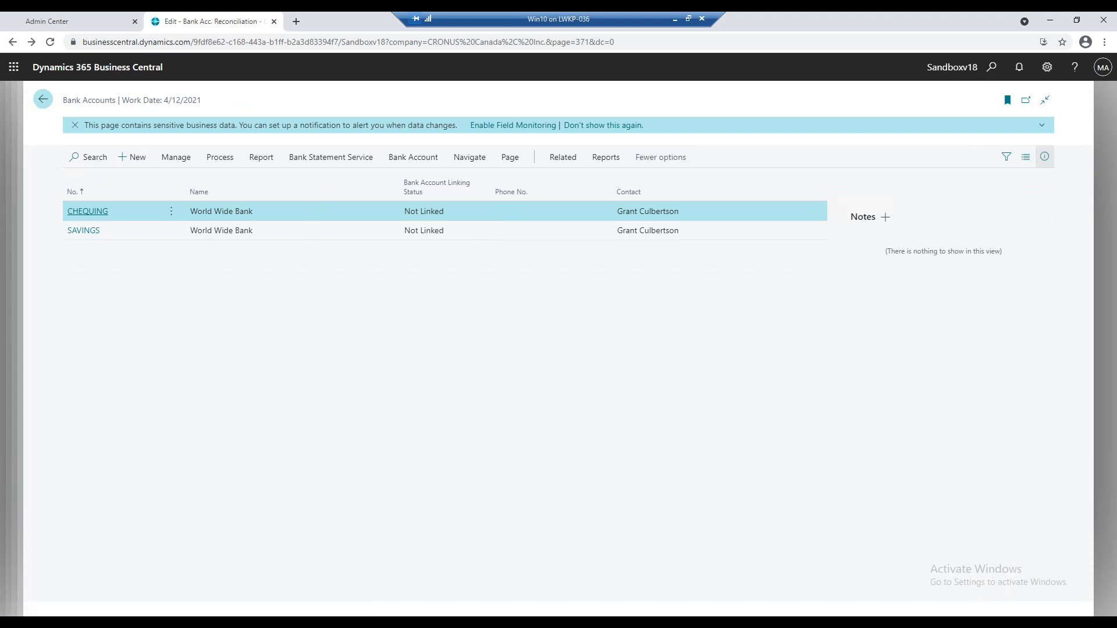
left_click(990, 71)
type("customer")
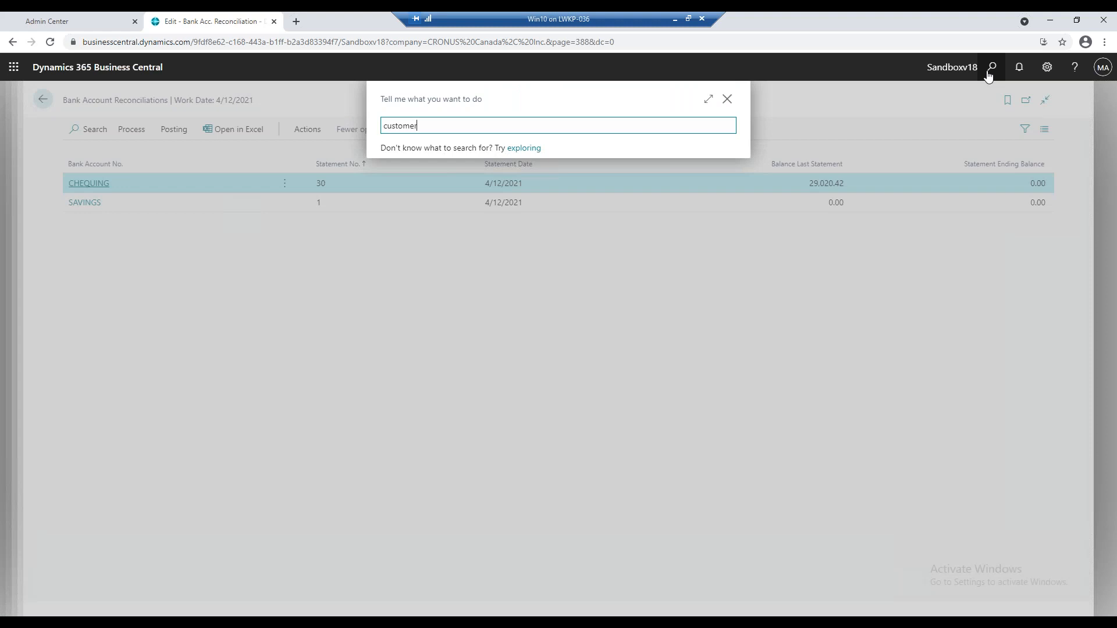
left_click(451, 189)
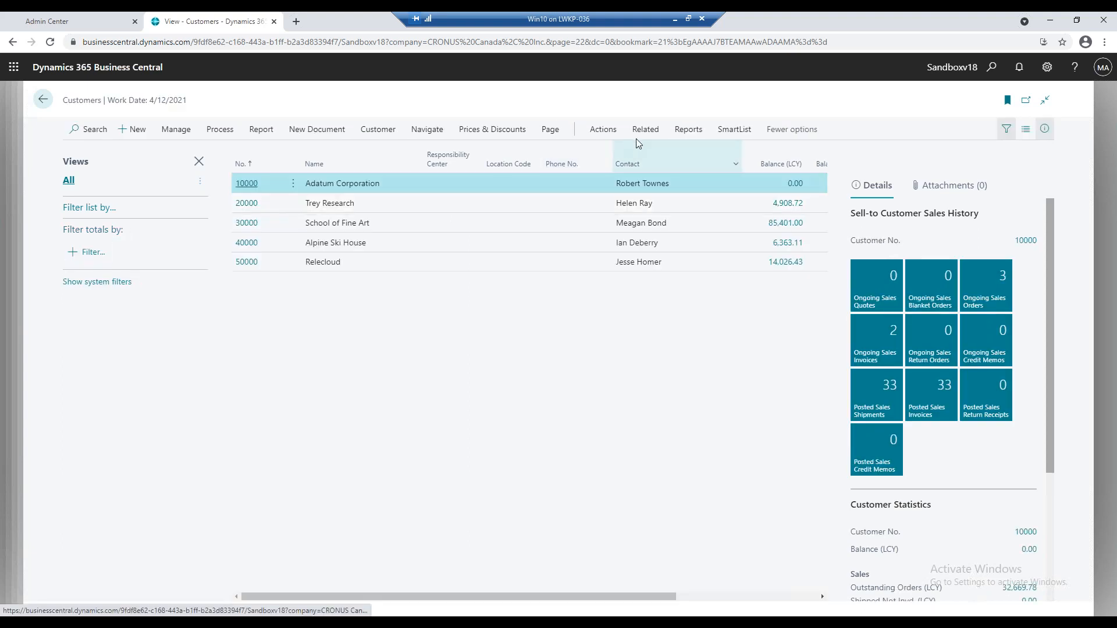
Open the single default dimensions of the customer Adatum Corporation.
left_click(645, 129)
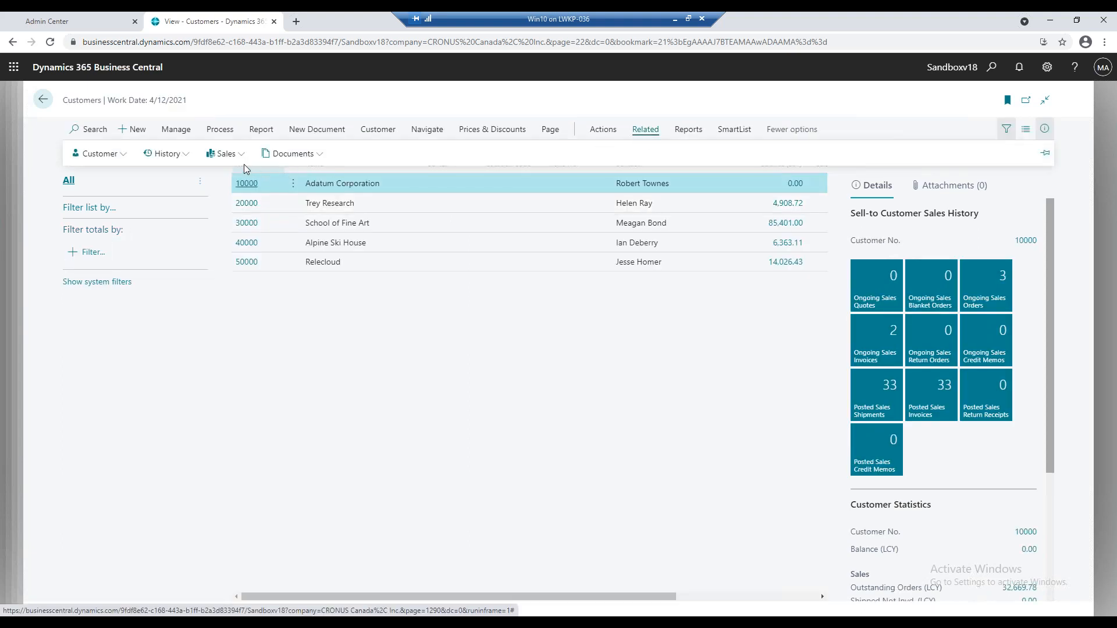
left_click(98, 154)
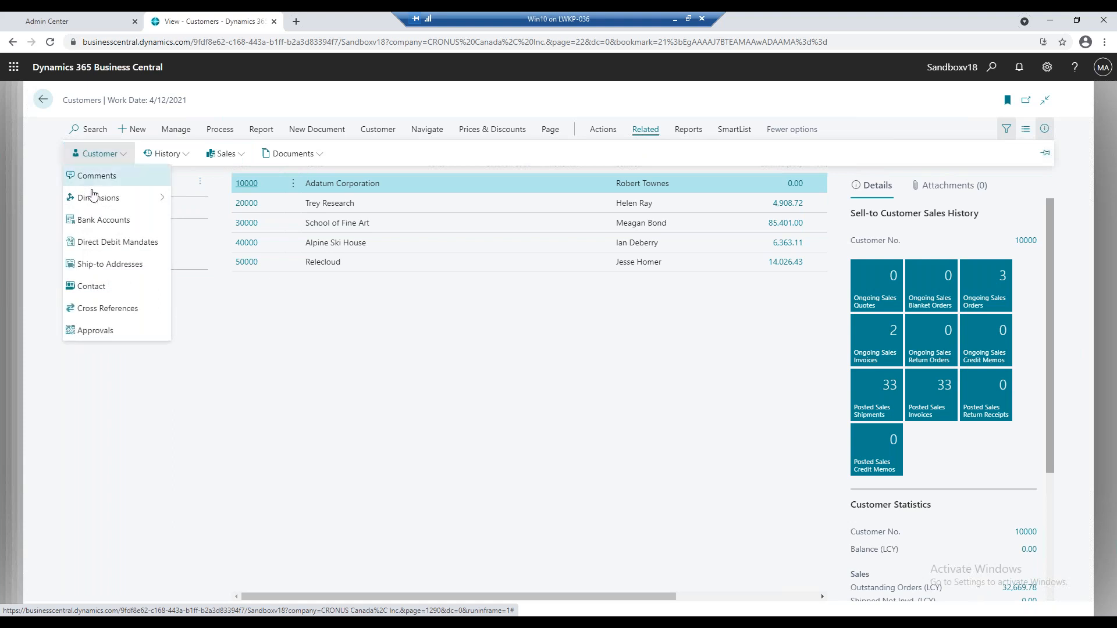
mouse_move(142, 197)
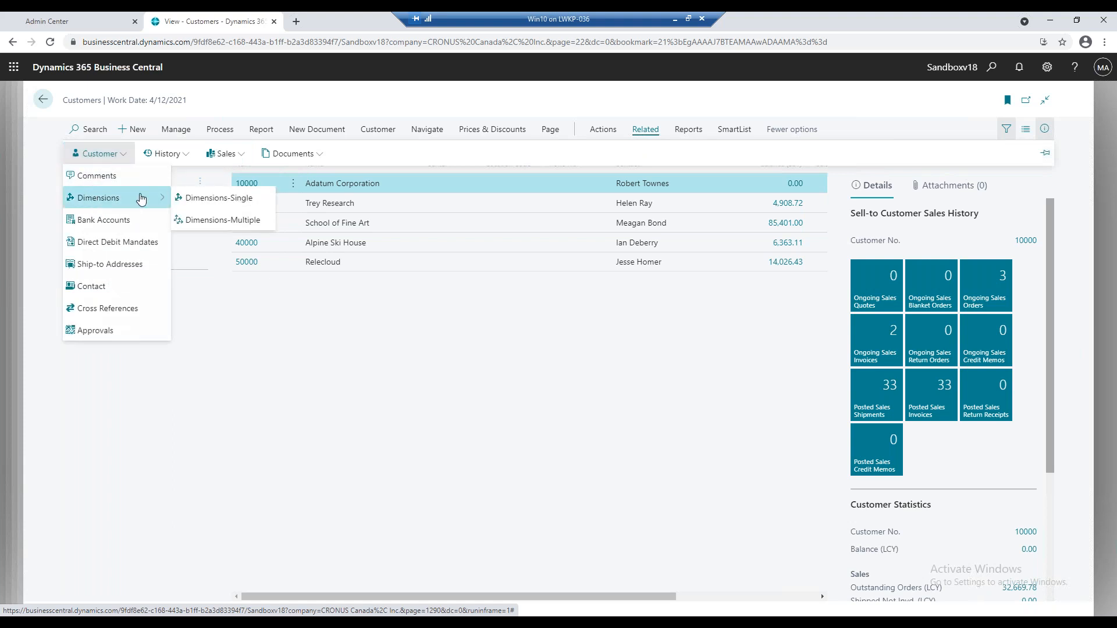
left_click(237, 199)
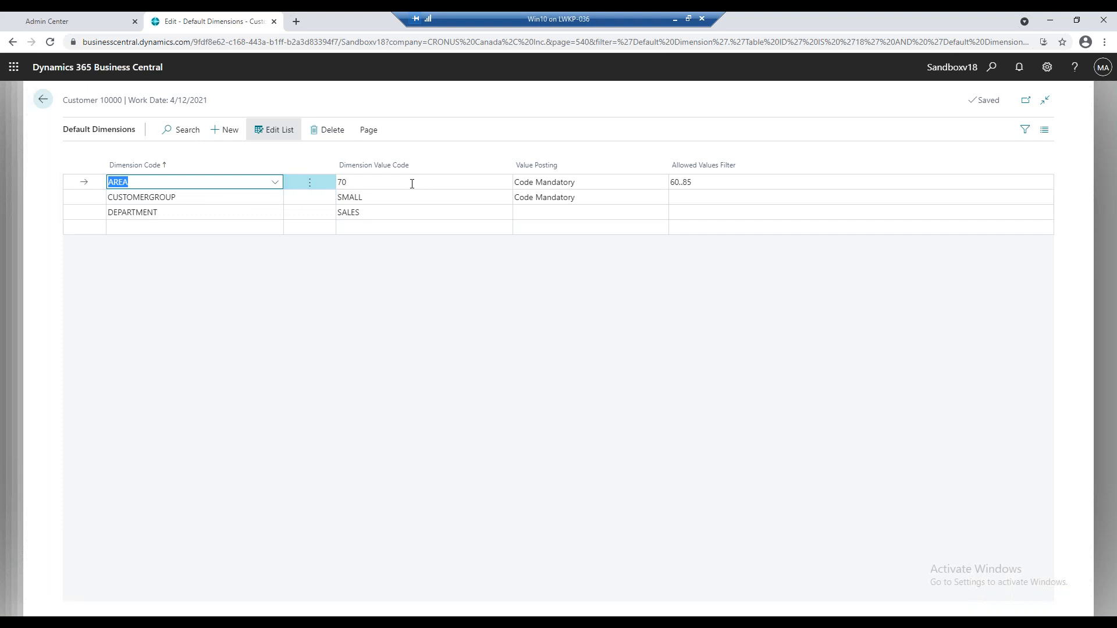
Examine the AREA dimension's value posting options and allowed dimension values, leaving both unchanged.
left_click(565, 187)
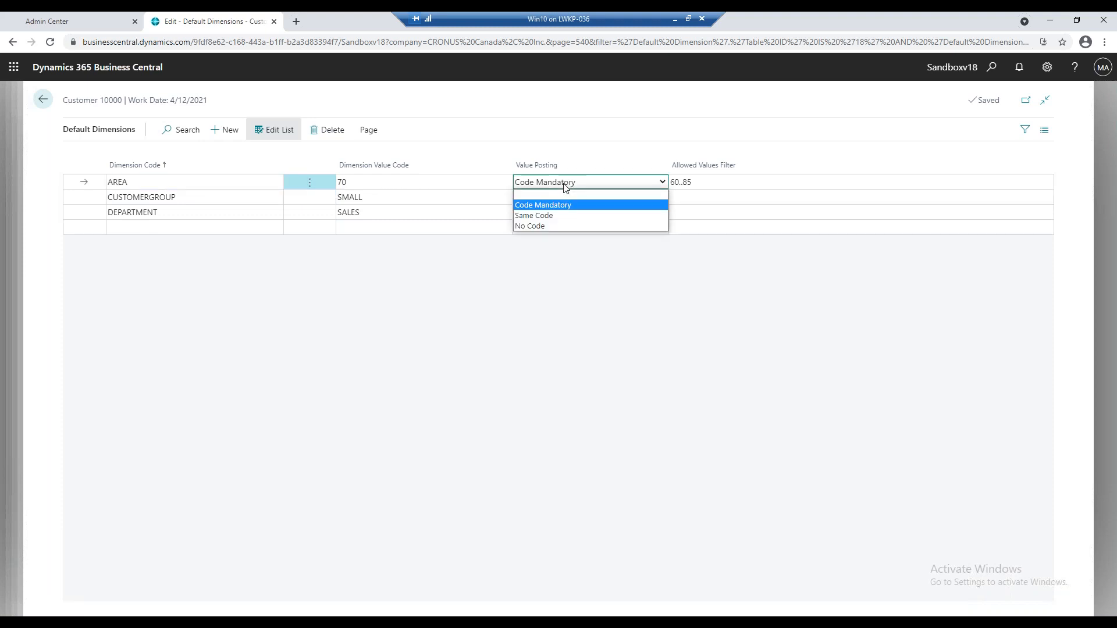
left_click(564, 186)
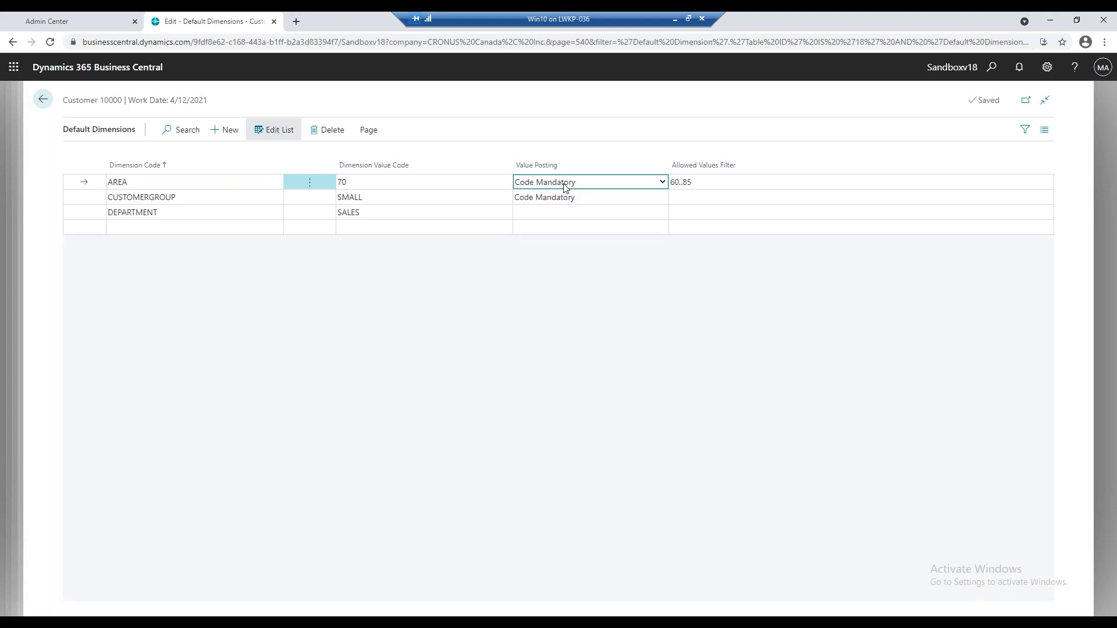
left_click(695, 180)
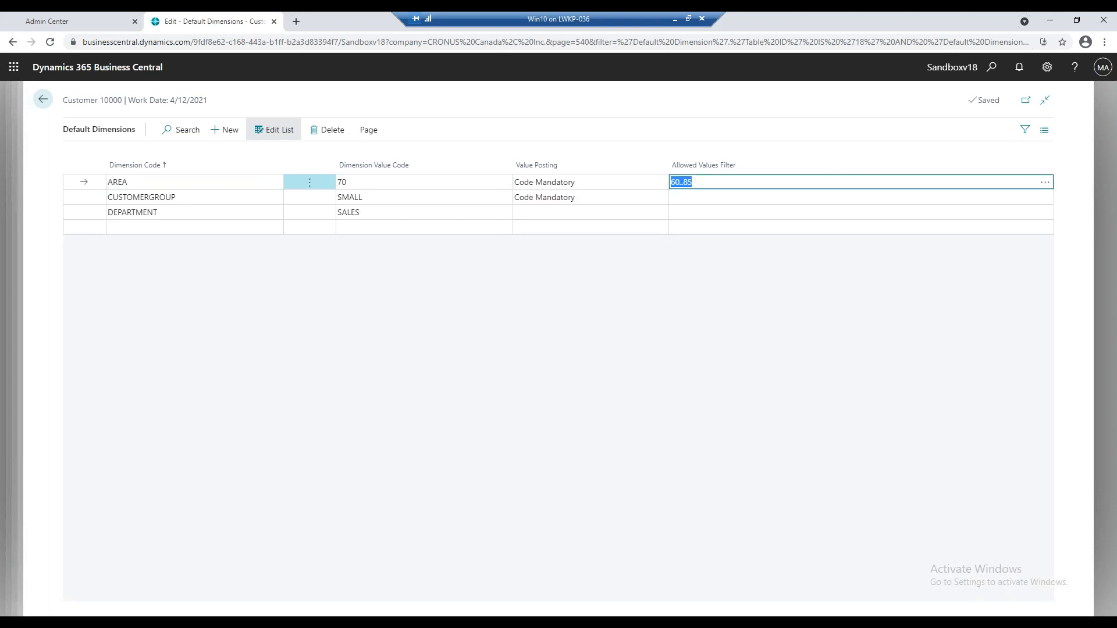
left_click(1045, 182)
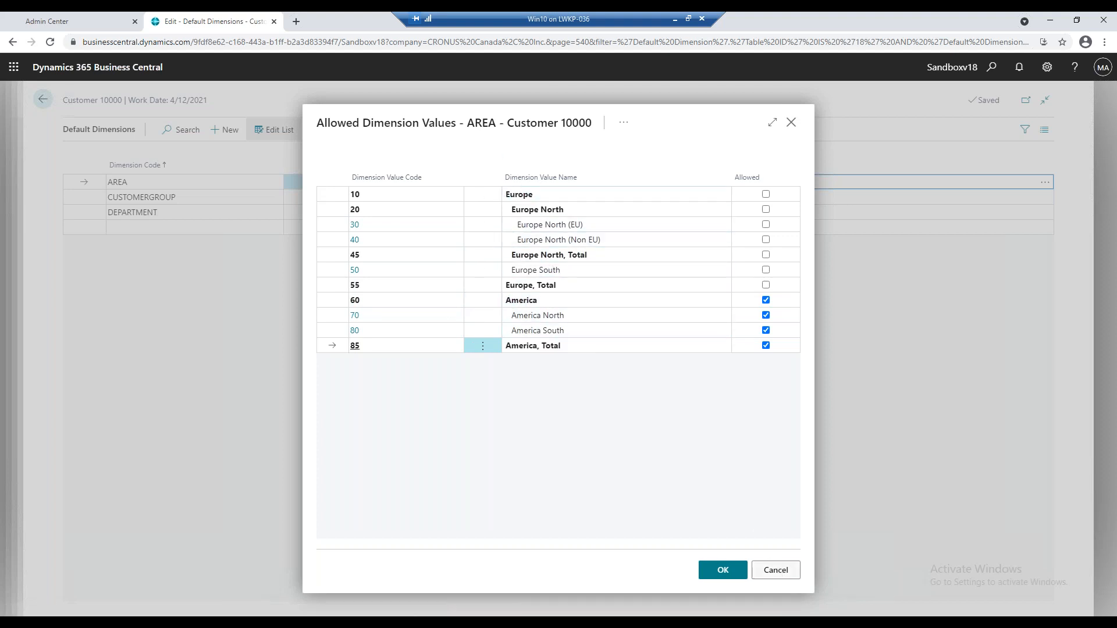
left_click(783, 578)
Try to set the customer's default AREA dimension value code to 30.
left_click(381, 185)
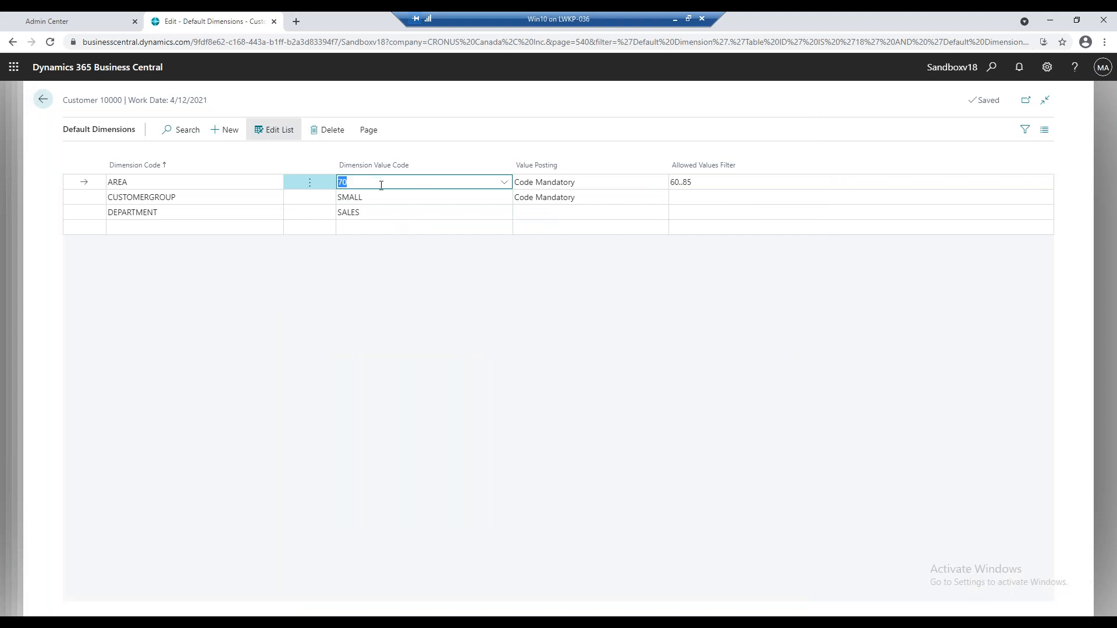
type("30")
key("Tab")
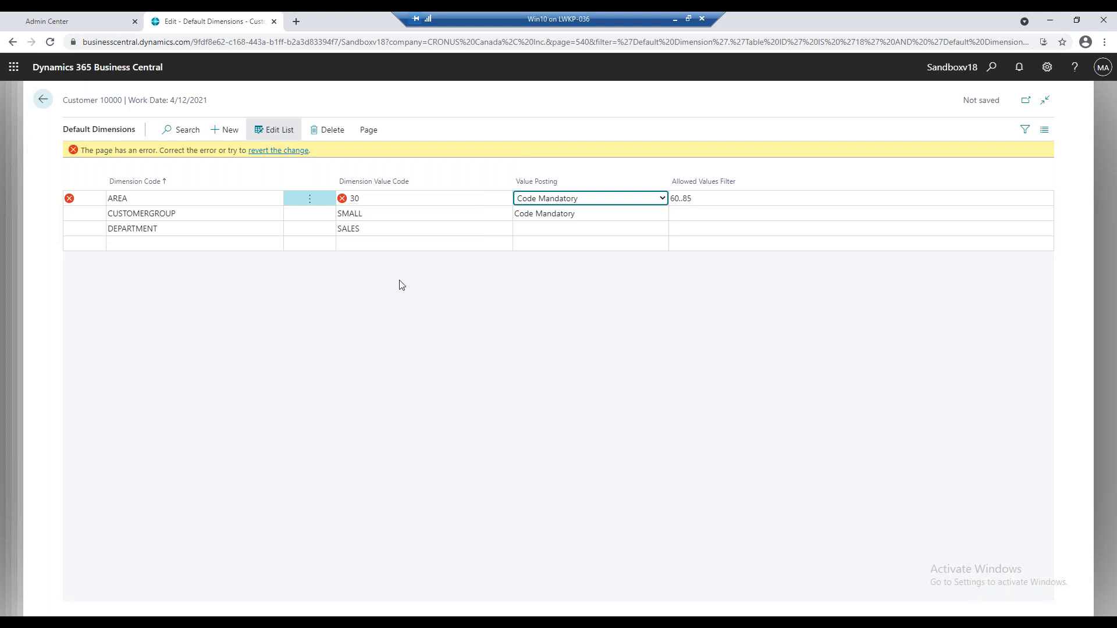
Restore the customer's default AREA dimension value code to 70.
mouse_move(342, 199)
left_click(385, 199)
type("70")
key("Tab")
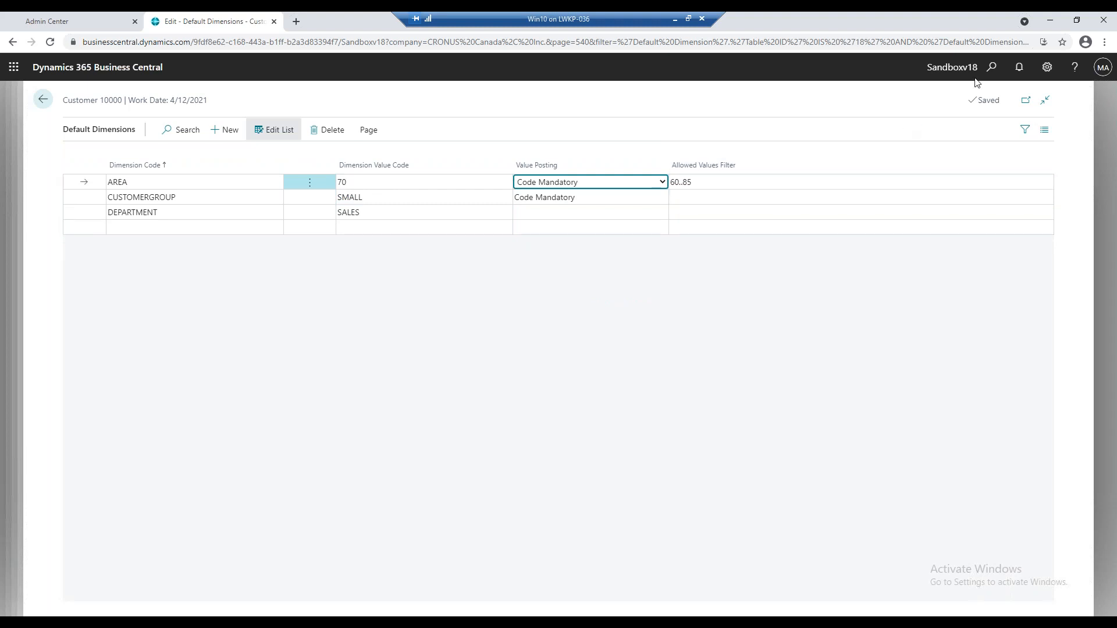
Return to the Customers list and create a new sales invoice for Adatum Corporation, dismissing the invoice tour.
left_click(40, 108)
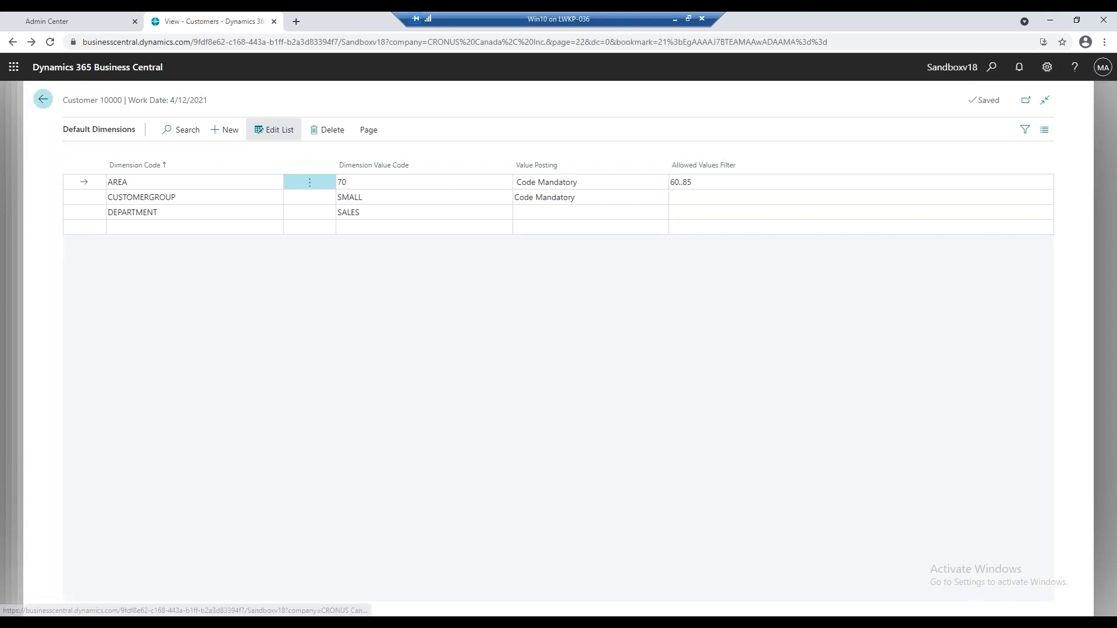
left_click(297, 136)
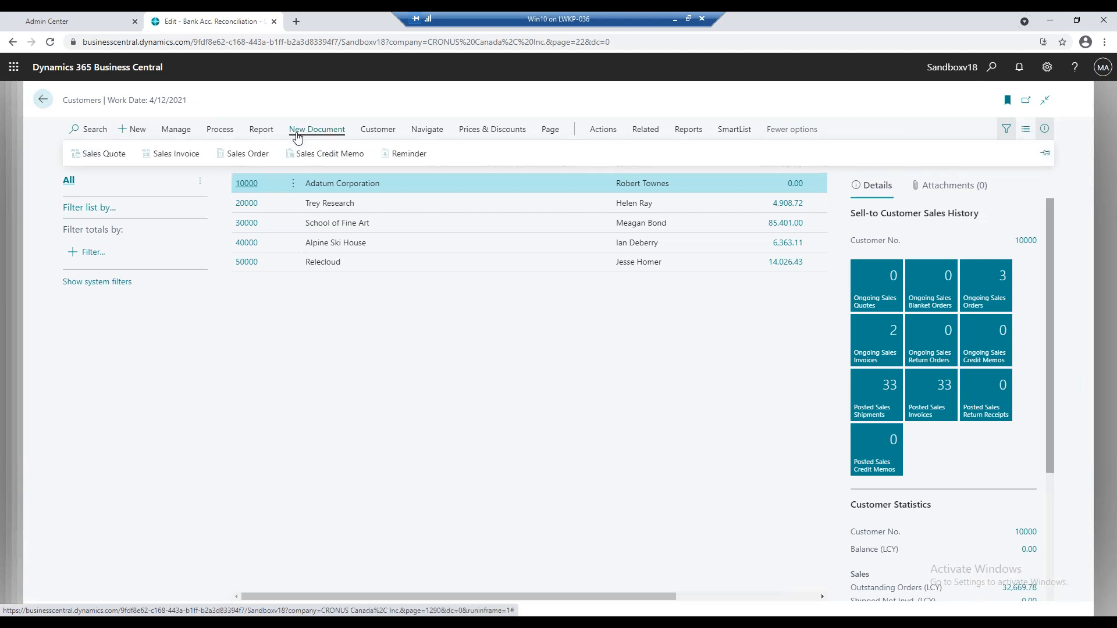
left_click(196, 157)
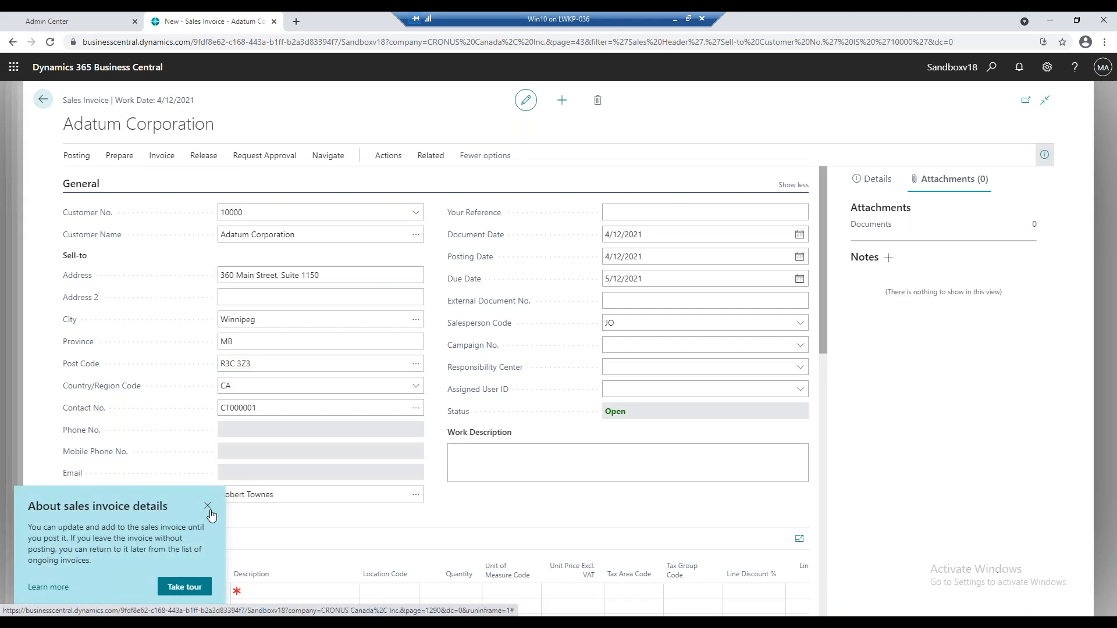
left_click(208, 506)
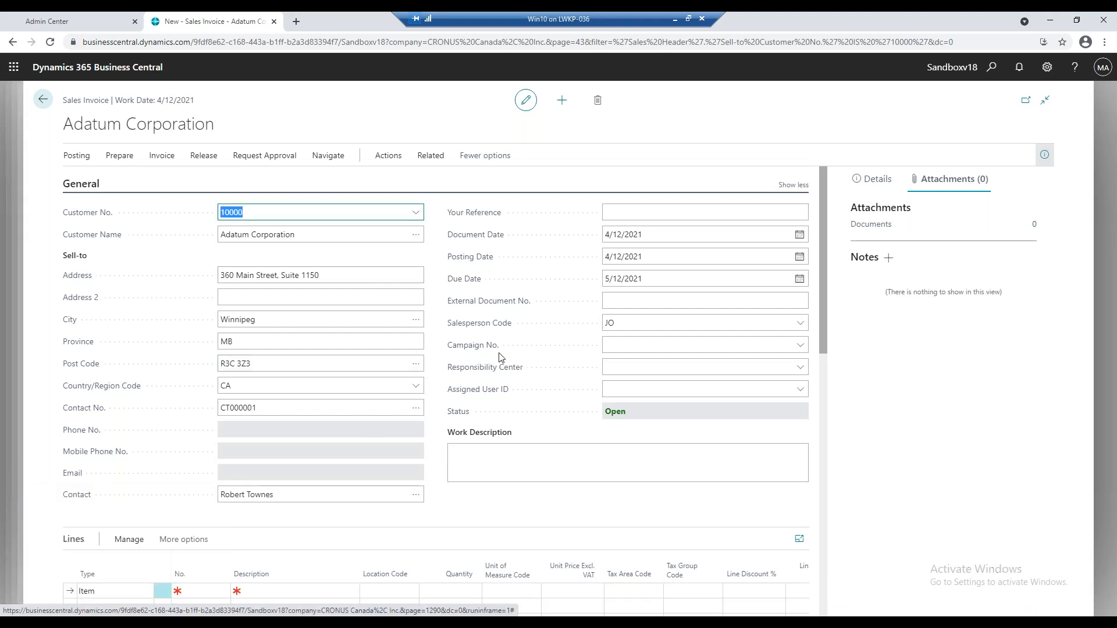
Add an item line for 1906-S ATHENS Mobile Pedestal with quantity 1 to the sales invoice.
scroll(500, 356, "down", 1)
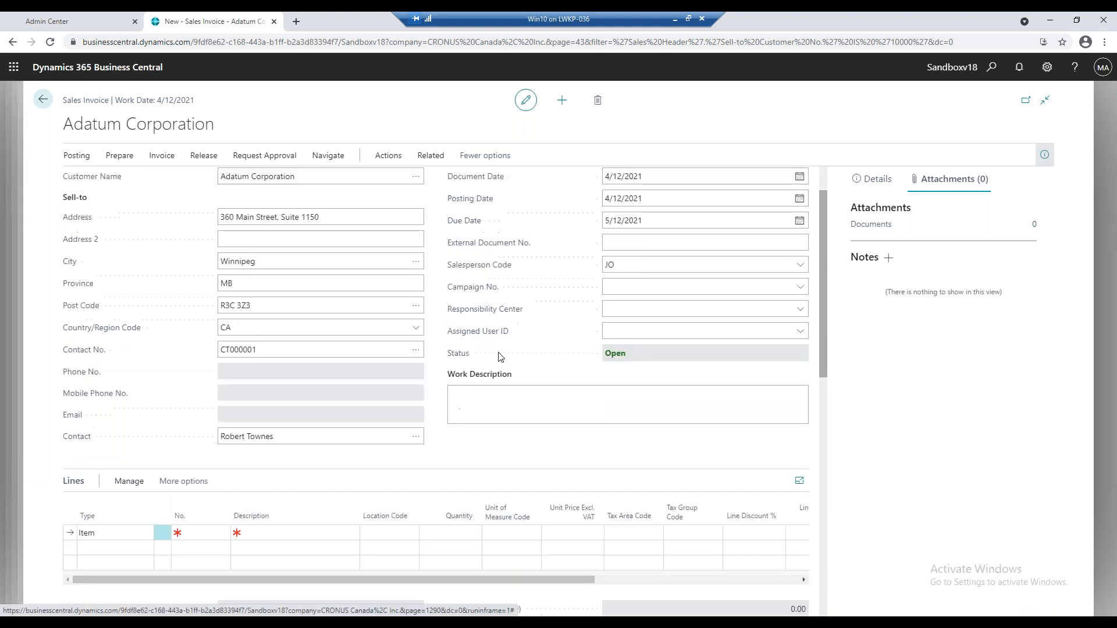
left_click(201, 533)
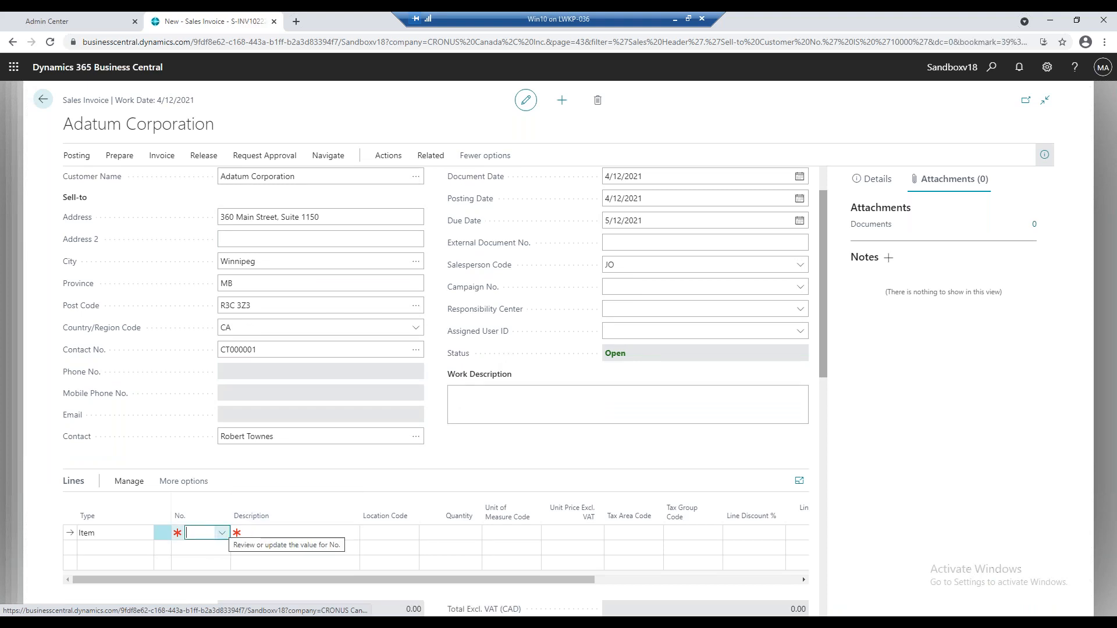
left_click(222, 533)
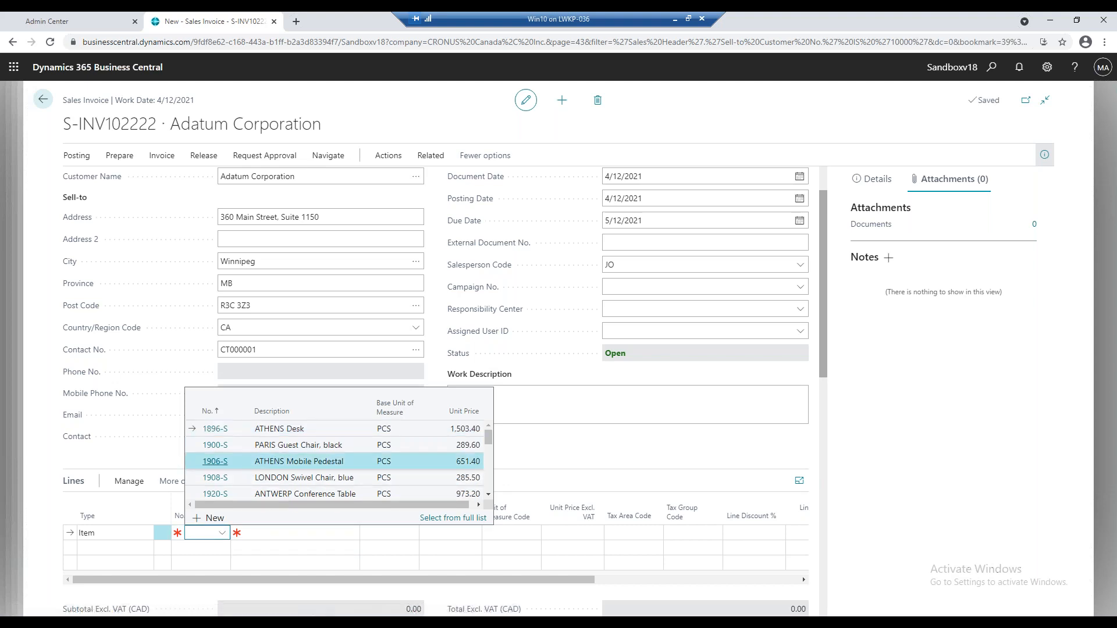
left_click(249, 467)
key("Tab")
key("Tab")
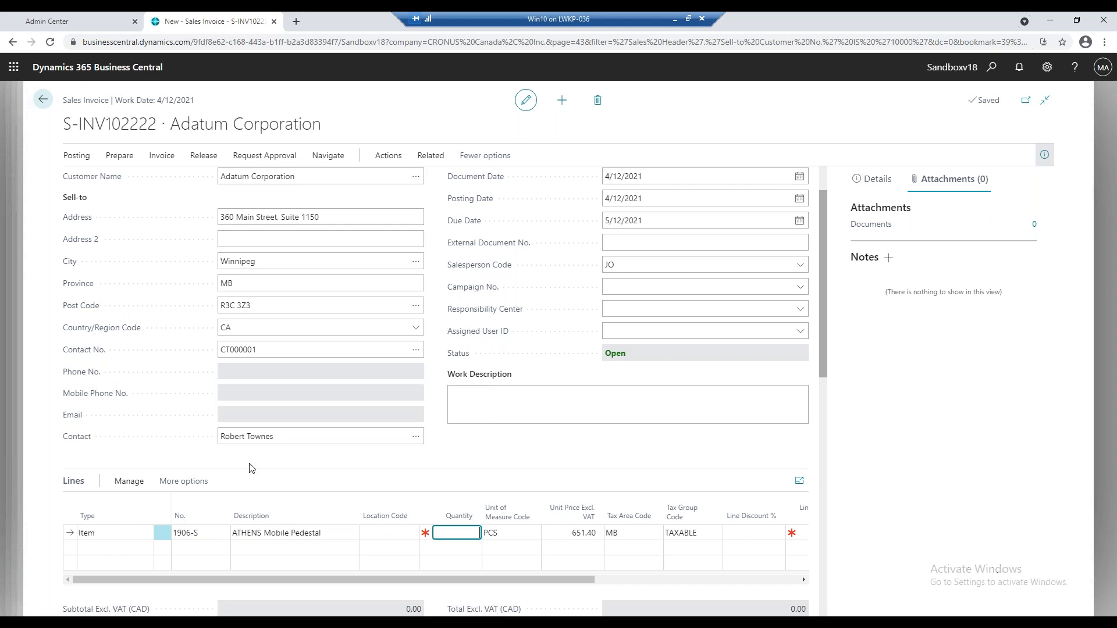
type("1")
key("Tab")
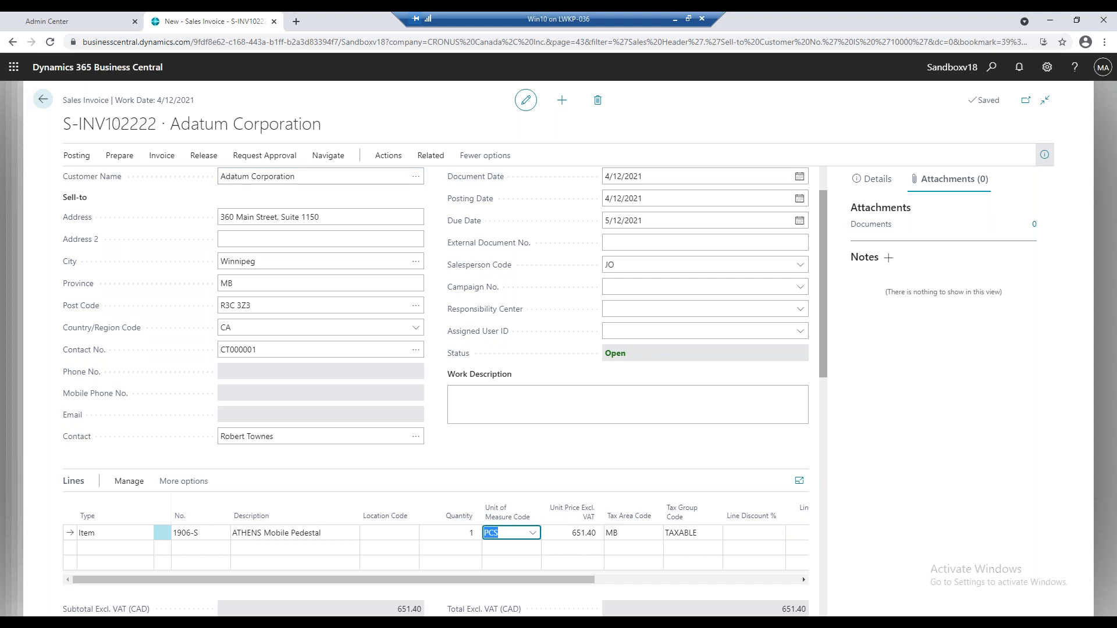
Set the invoice's AREA dimension value code to 30 and apply the dimension change to its lines.
left_click(430, 156)
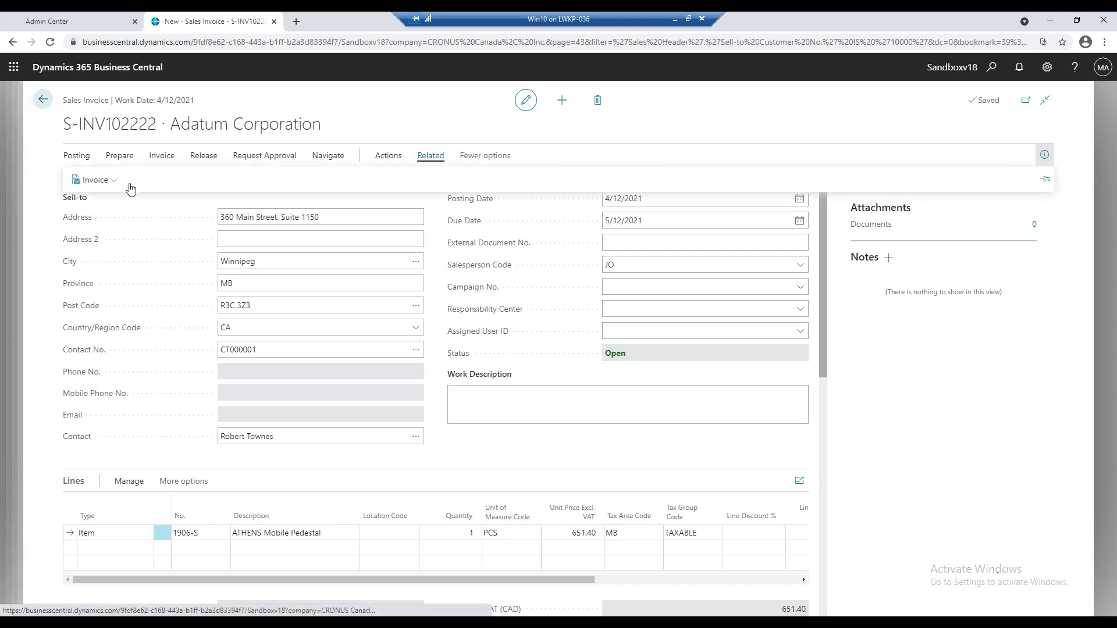
left_click(96, 180)
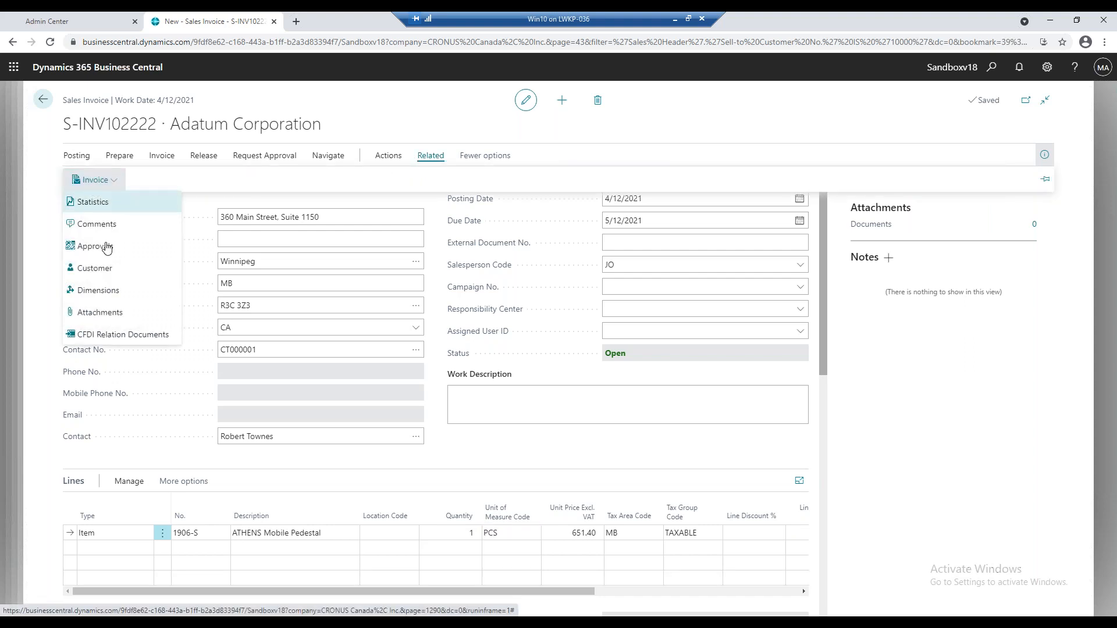
left_click(98, 290)
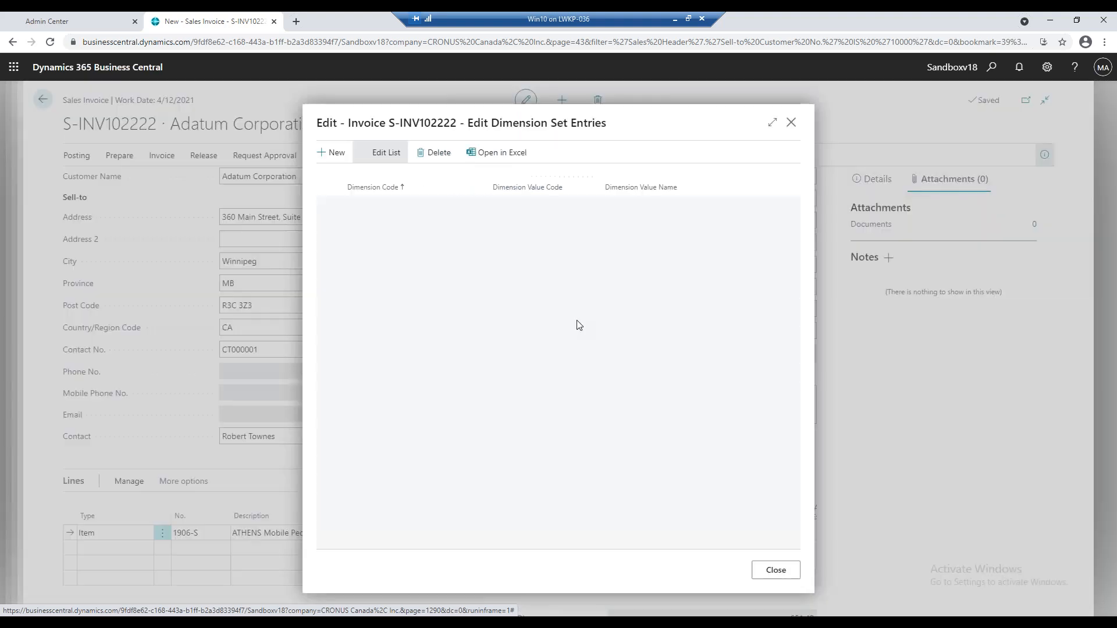
left_click(512, 209)
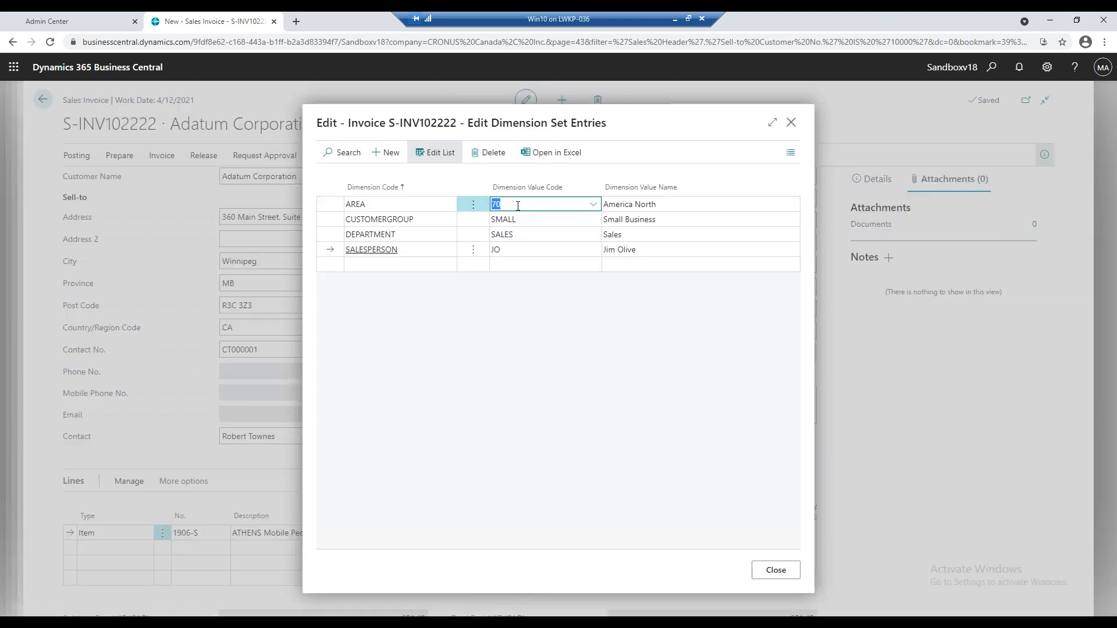
key("BackSpace")
type("30")
key("Return")
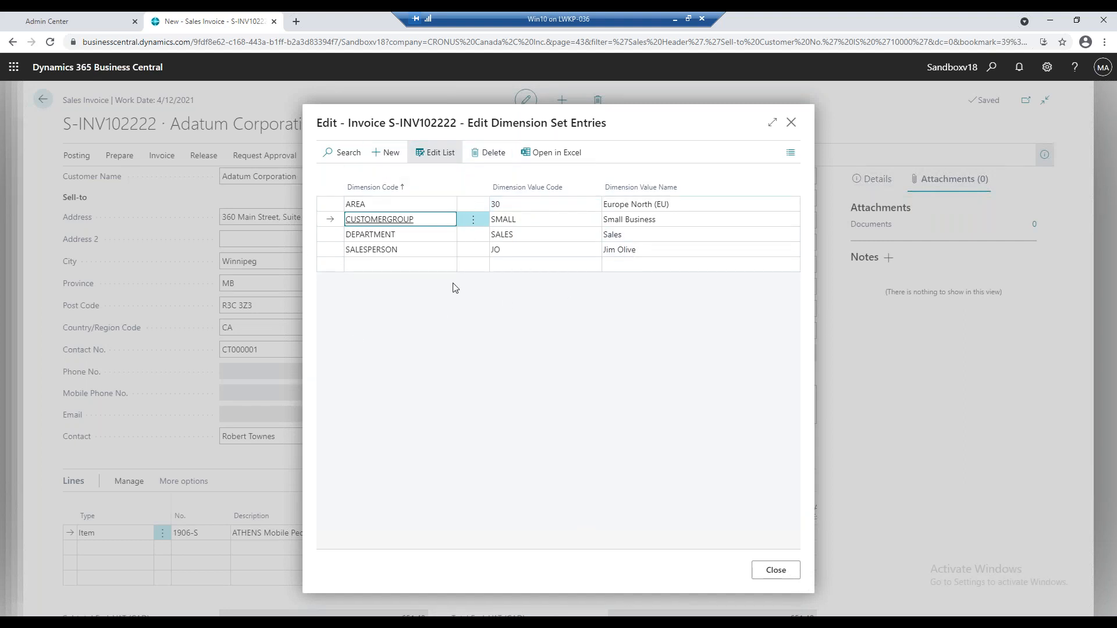
left_click(770, 572)
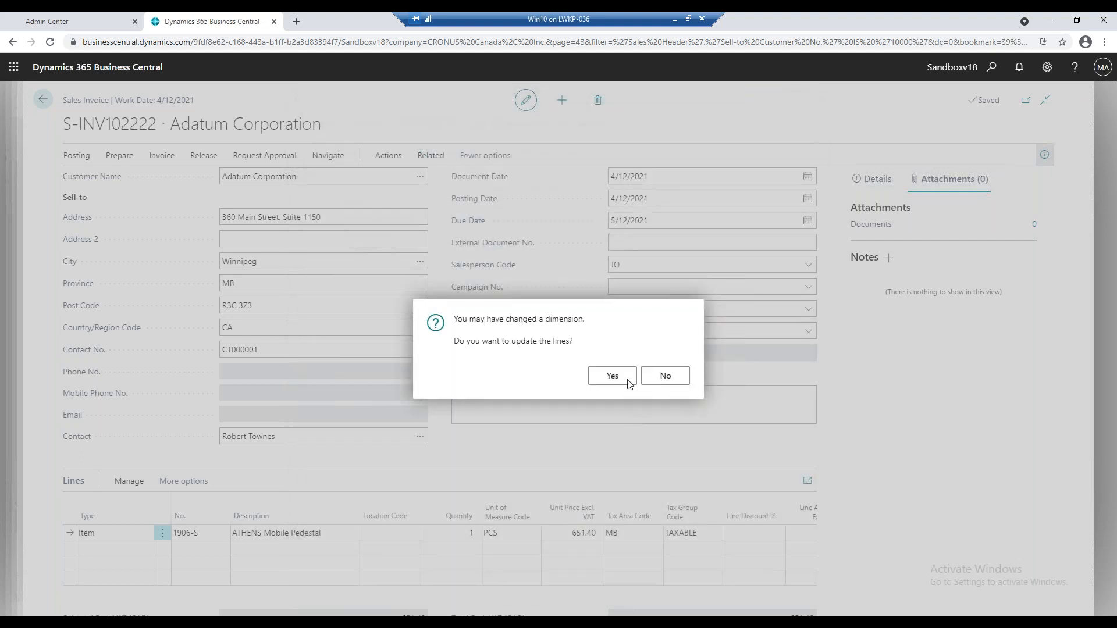
left_click(613, 375)
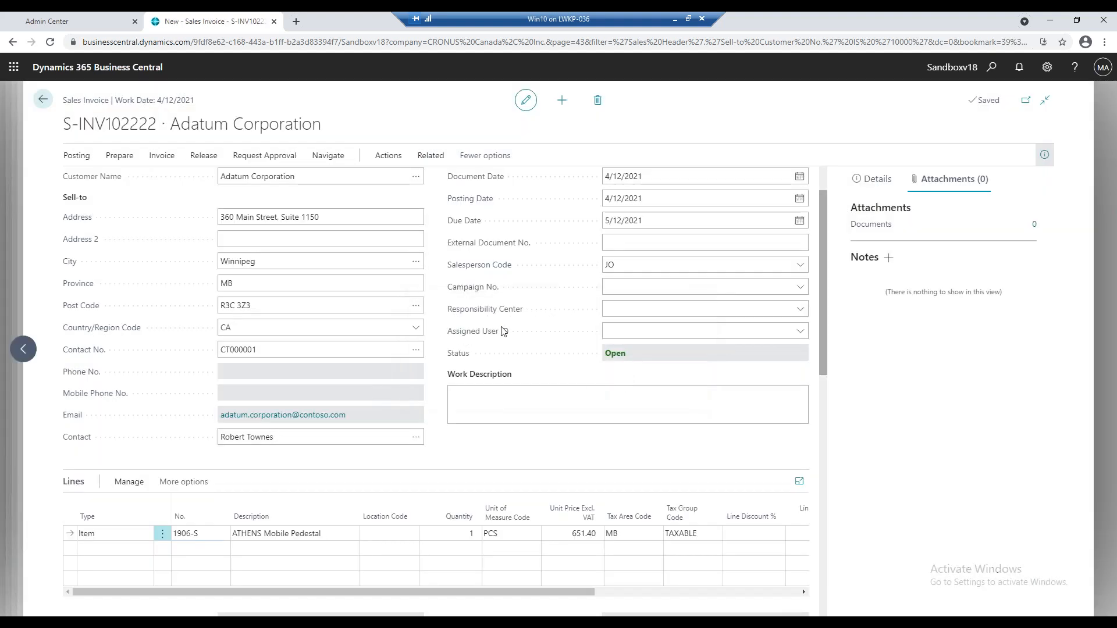
Try to post the Adatum Corporation sales invoice.
left_click(76, 160)
left_click(309, 181)
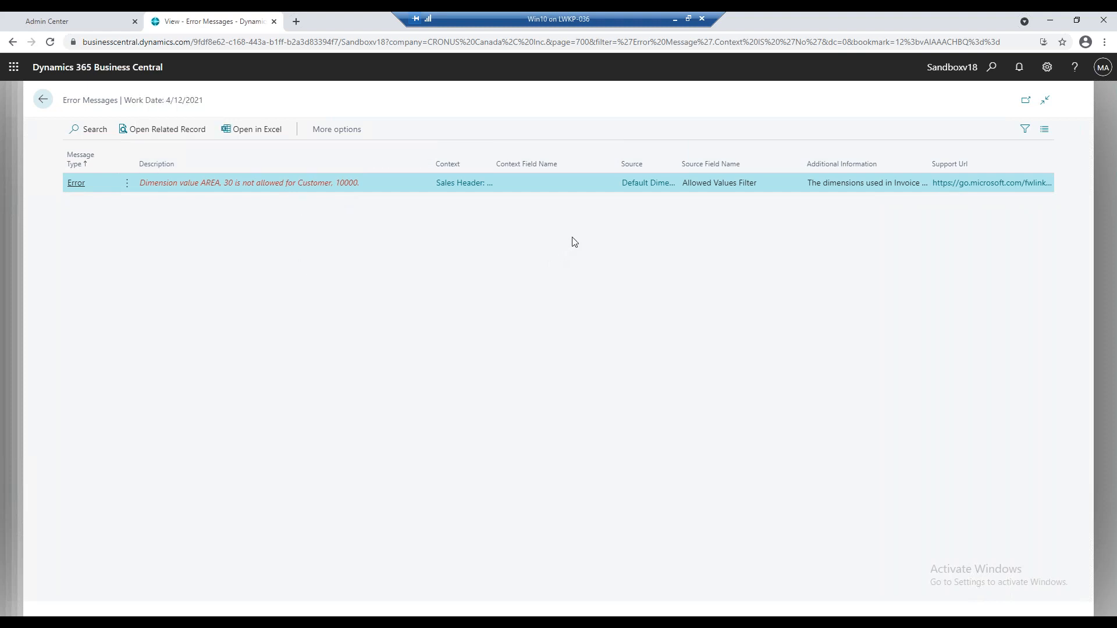
Search for "payment recon", go to the Payment Reconciliation Journals list, and open the SAVINGS bank account's journal.
left_click(981, 75)
type("payment r")
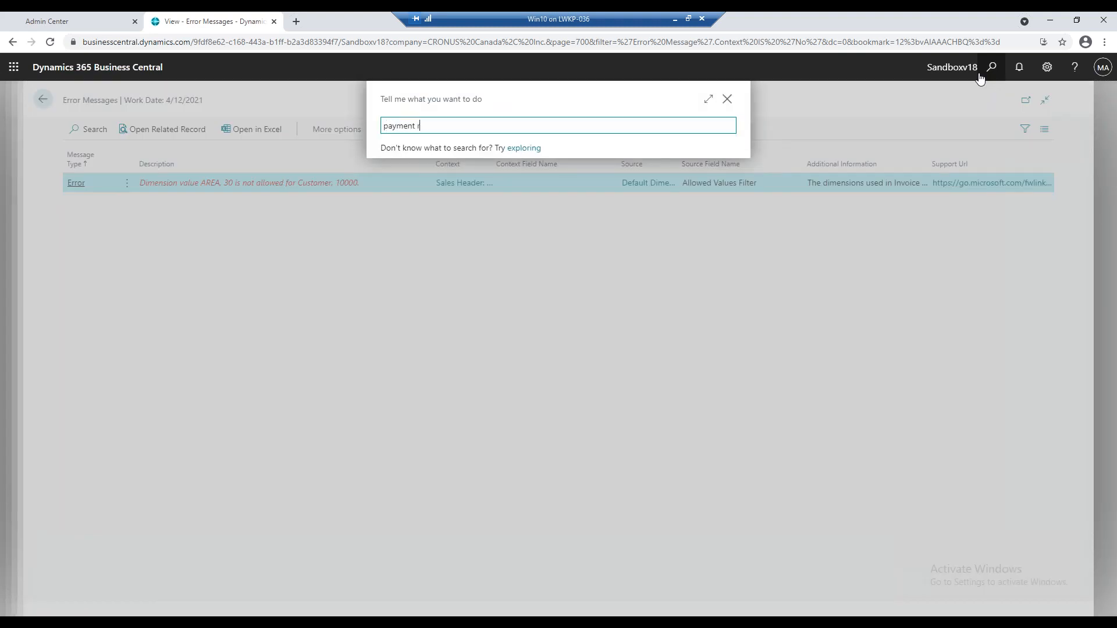
type("econ")
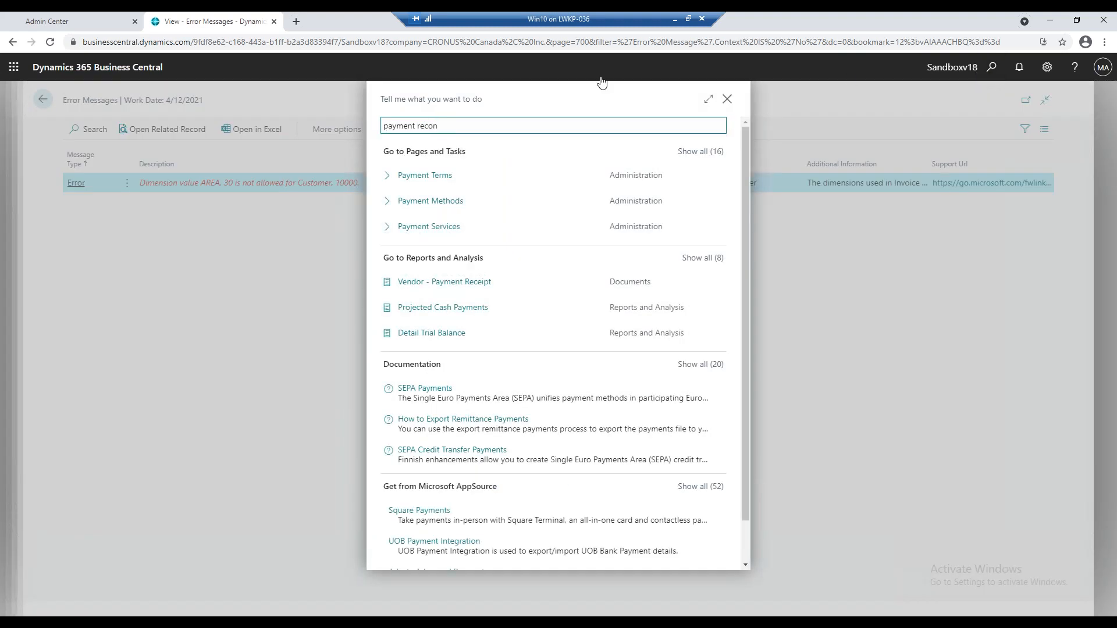
left_click(457, 200)
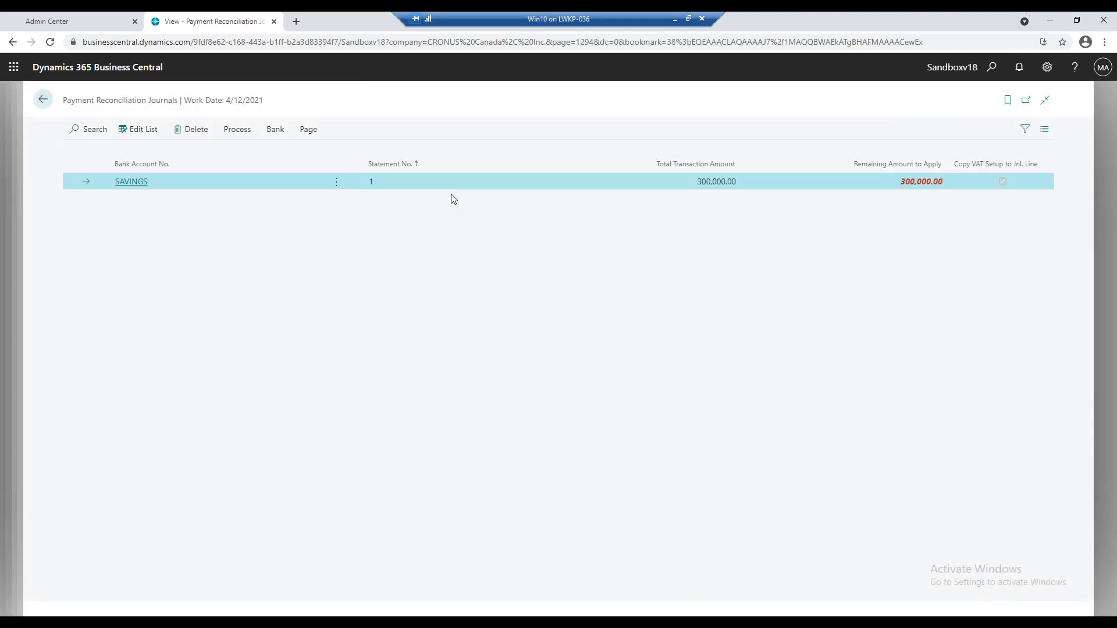
left_click(143, 182)
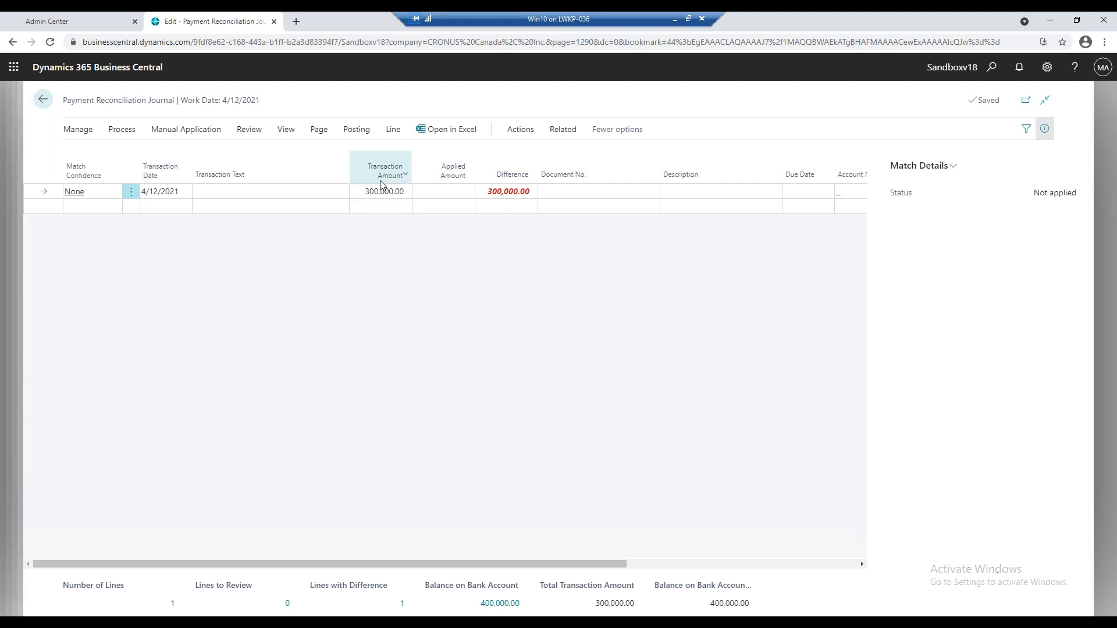
Open the manual payment application for the 4/12/2021 transaction line of the SAVINGS journal.
left_click(156, 132)
left_click(133, 132)
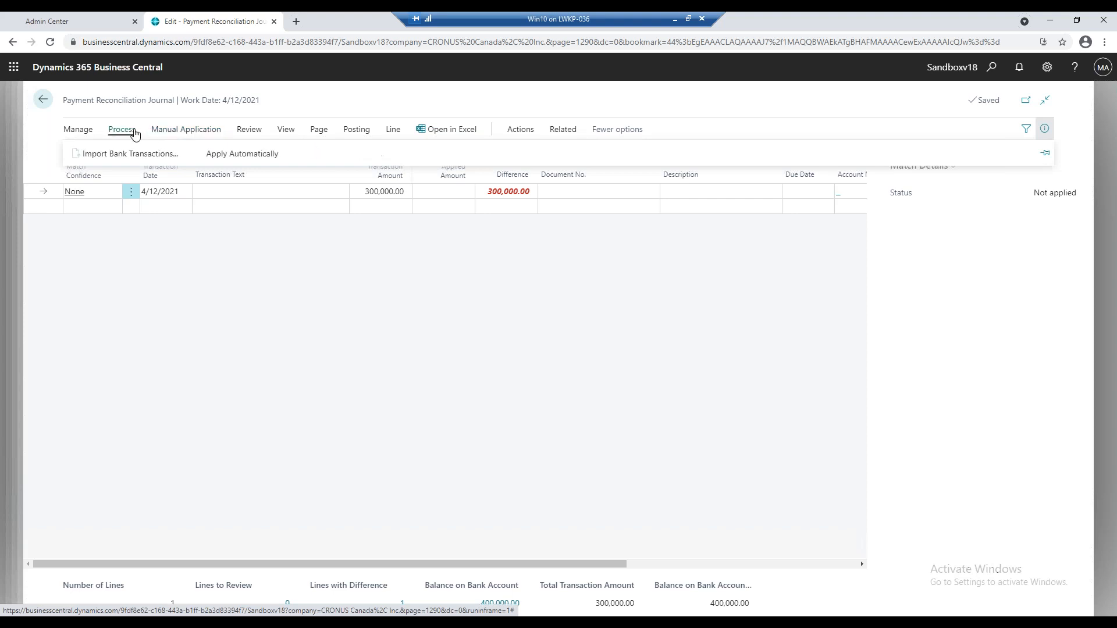
left_click(192, 133)
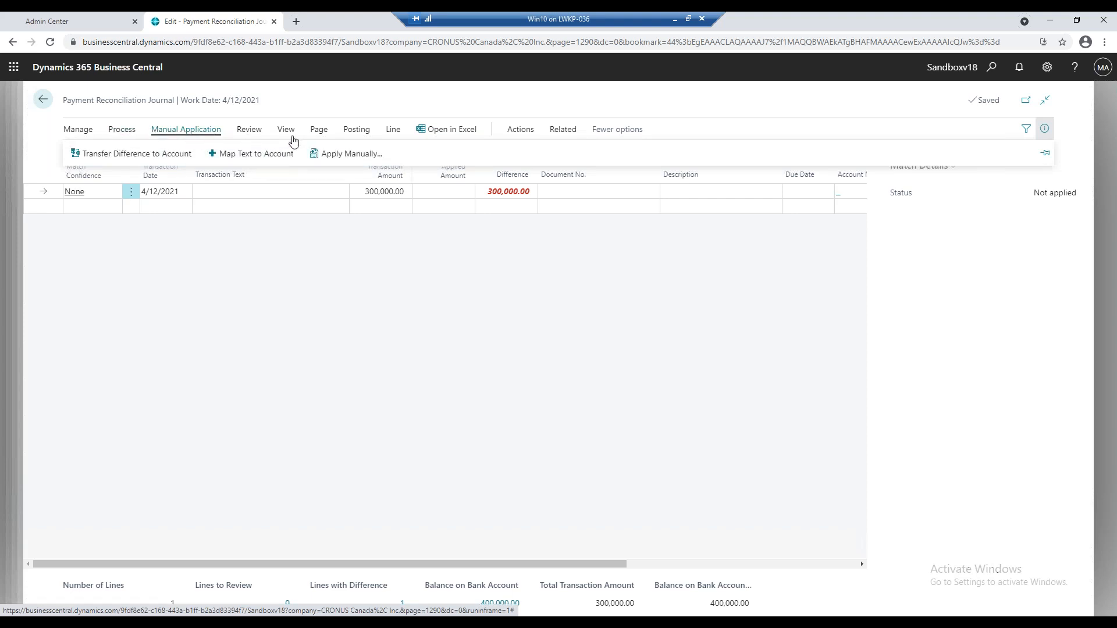
left_click(347, 155)
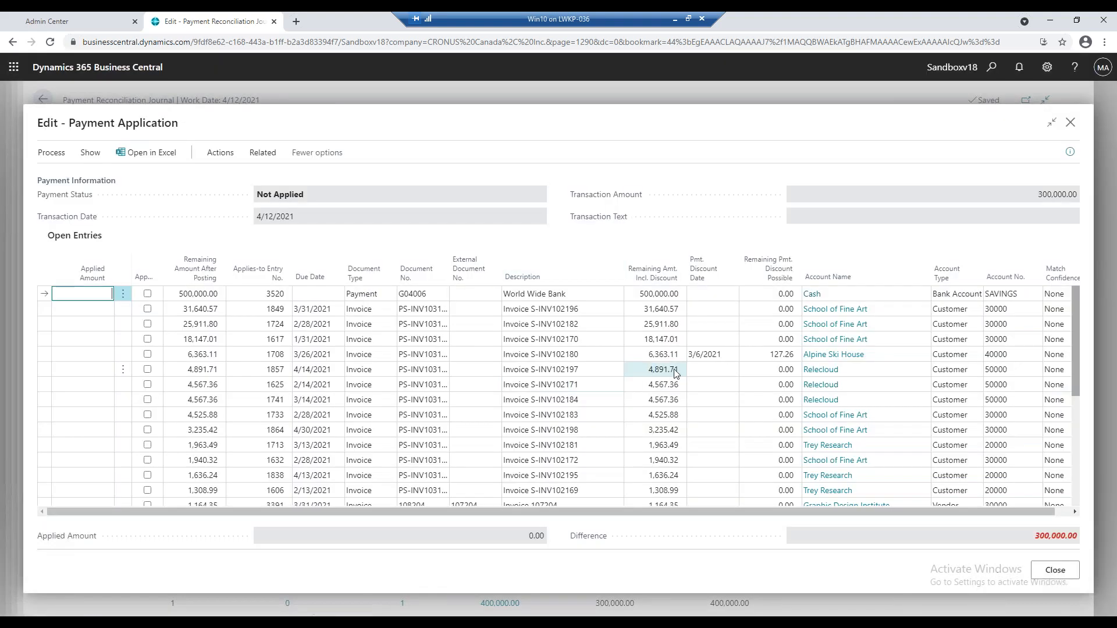
Find the -100,000.00 employee refund payment at the end of the open entries and open the linked employee card.
scroll(787, 369, "down", 3)
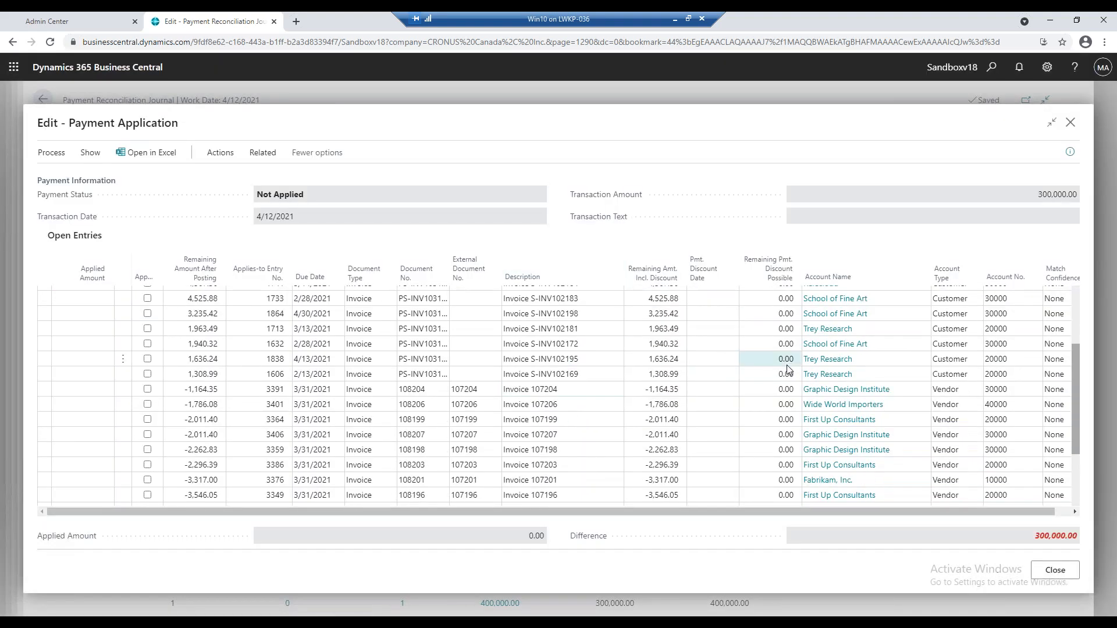
scroll(787, 369, "down", 1)
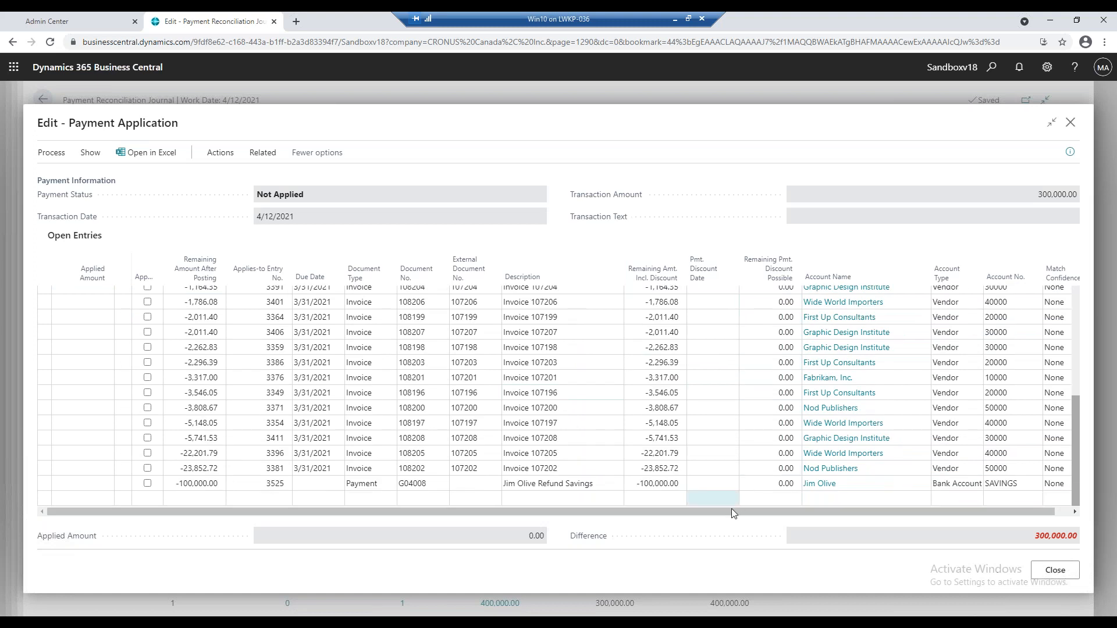
left_click(183, 487)
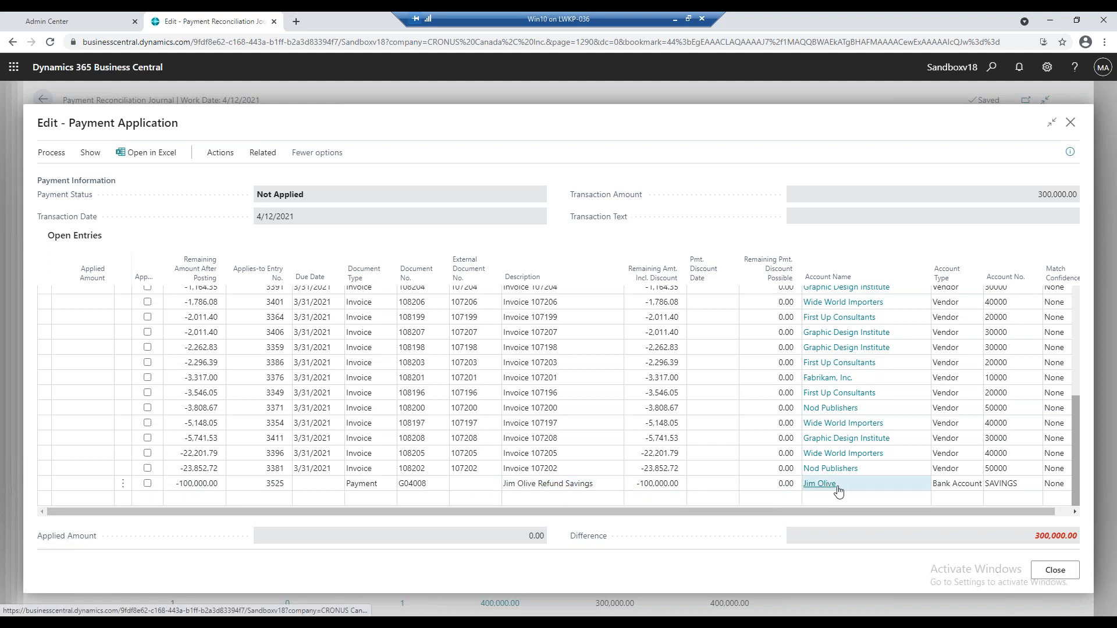
left_click(837, 489)
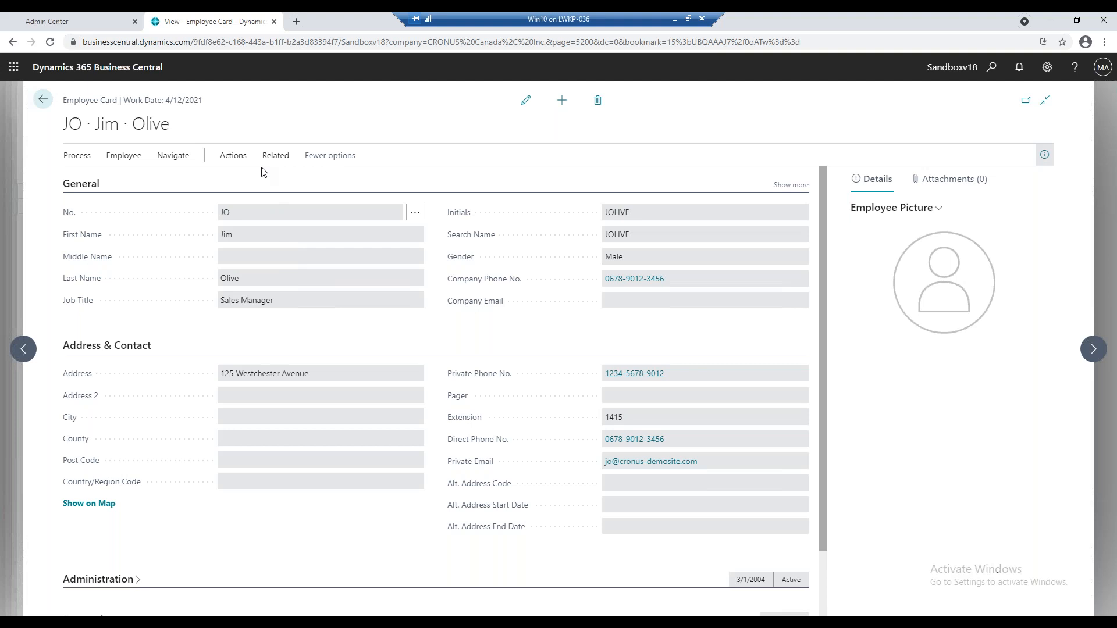
Switch to the webinar presentation in PowerPoint, maximize its window, and show the Q & A slide 28.
key("alt+Tab")
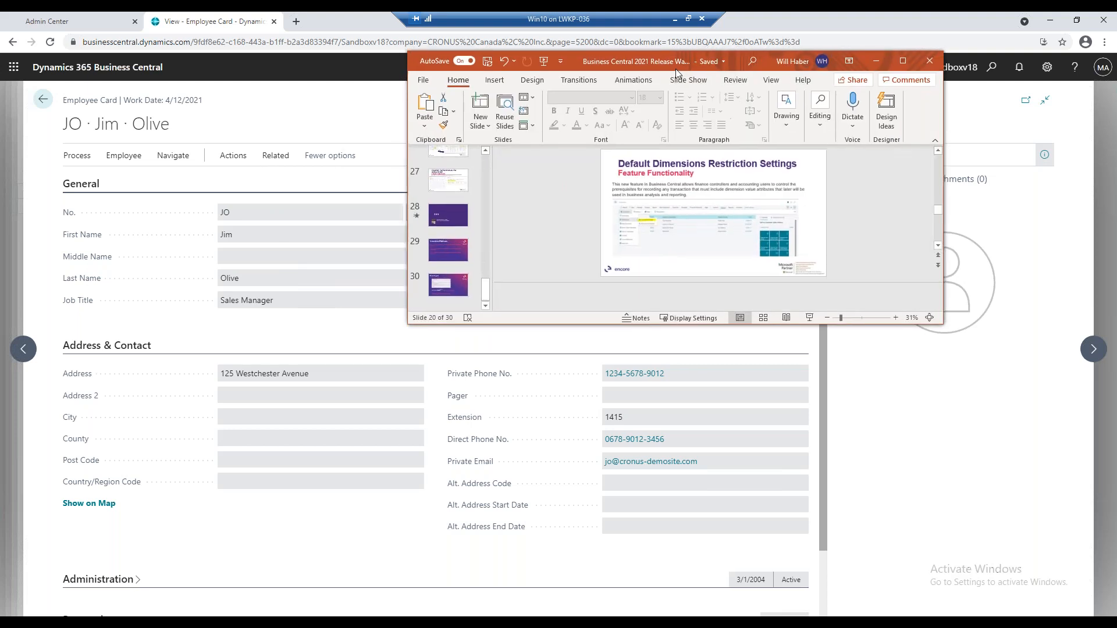
left_click(903, 62)
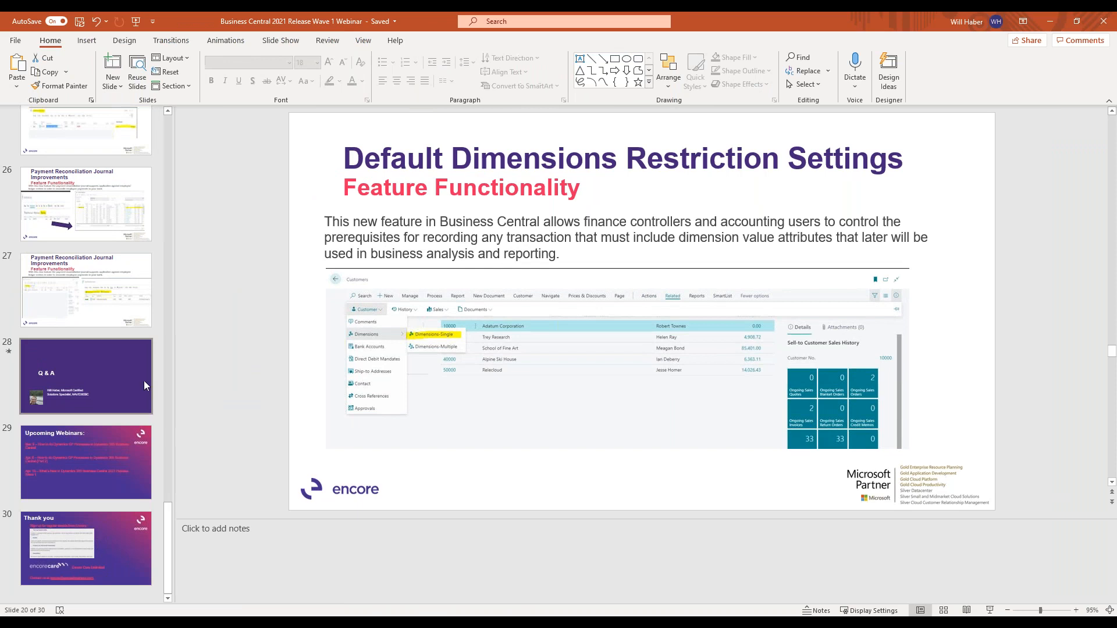
left_click(137, 382)
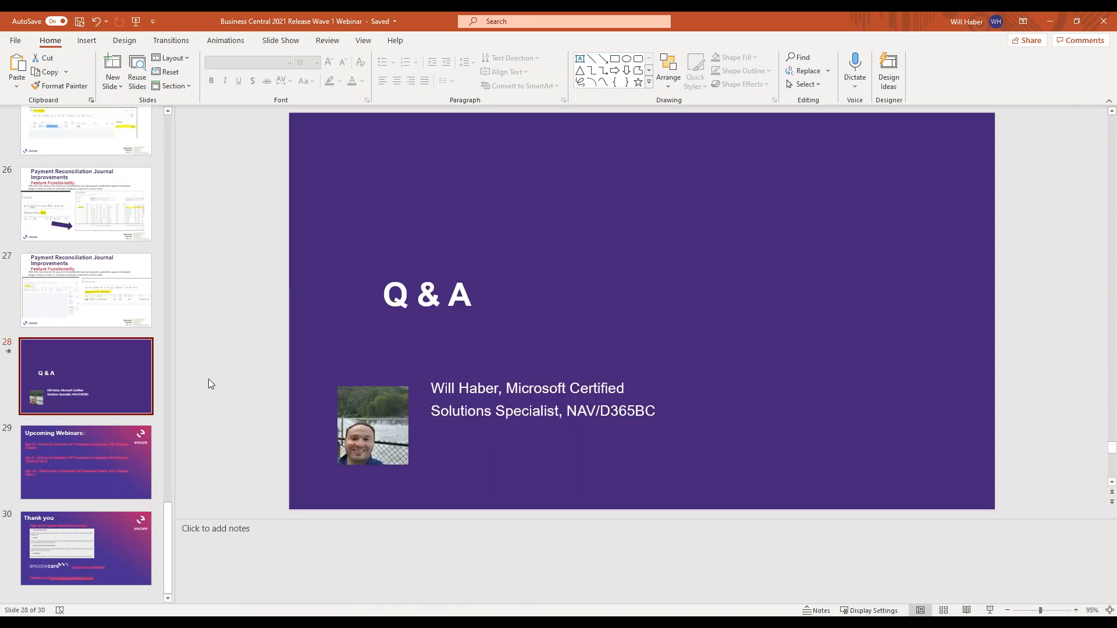